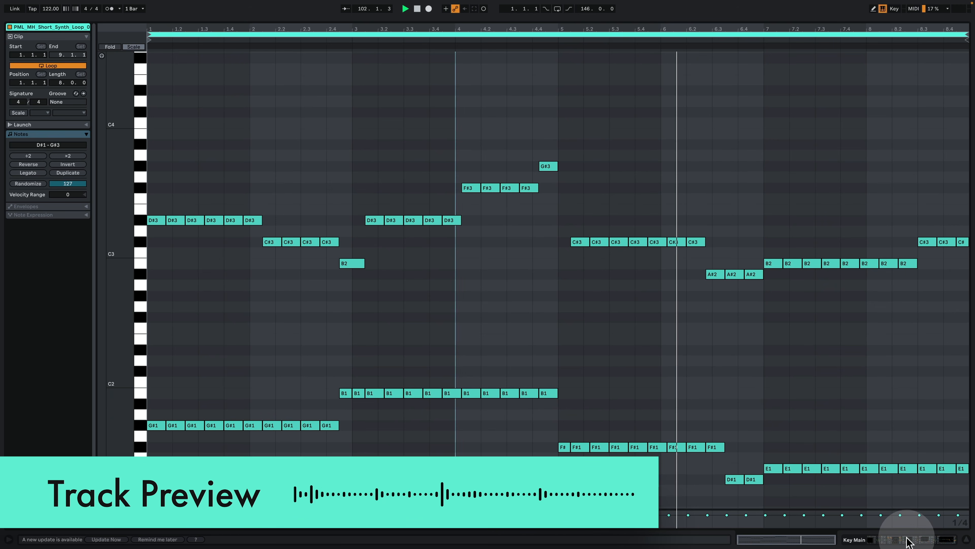
Step: Close the Key Main clip's note editor and expand the Main Vocal track in the arrangement
click(908, 539)
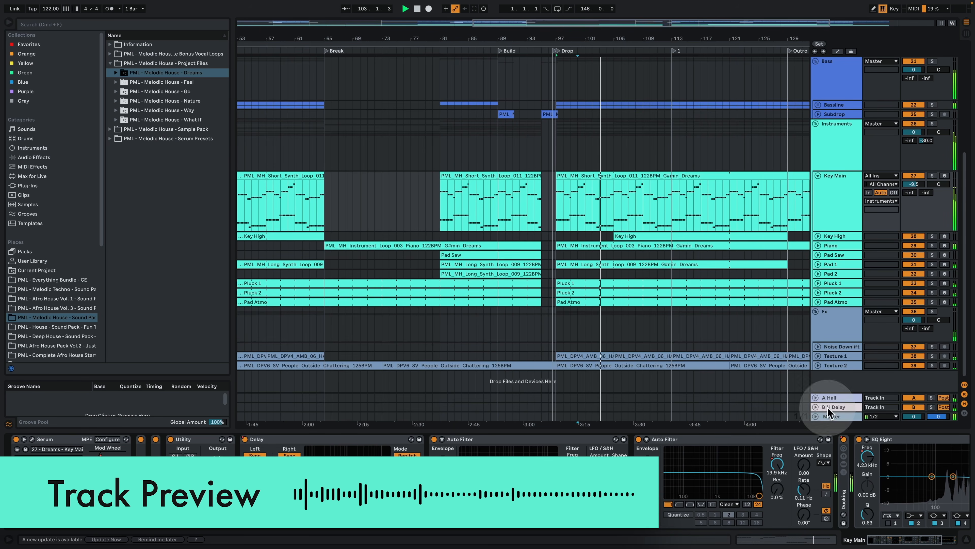
drag(674, 34, 609, 38)
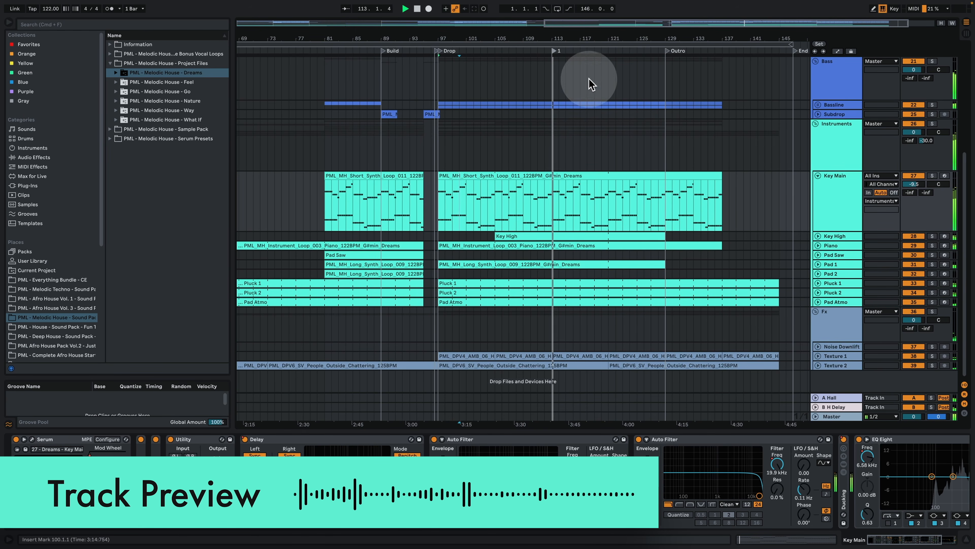
scroll(626, 144, up, 10)
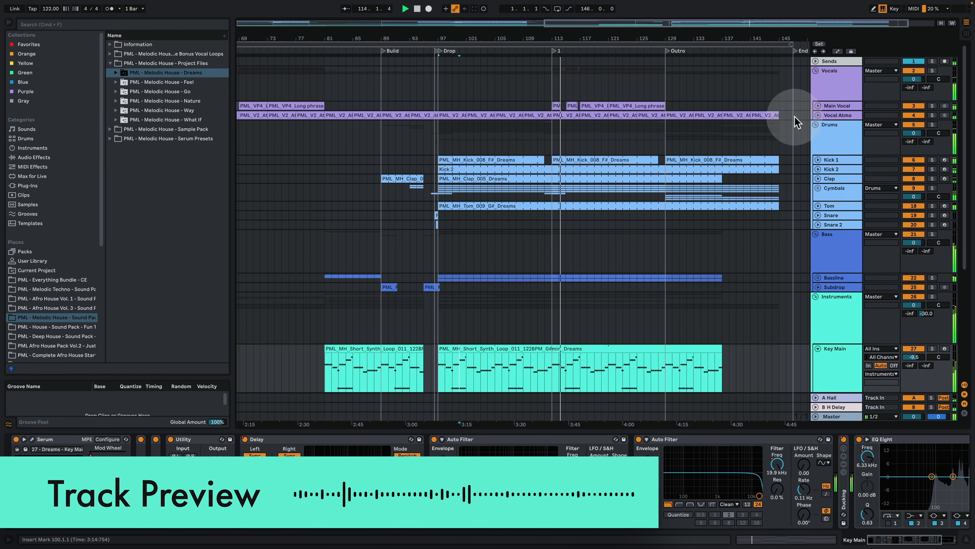
click(818, 106)
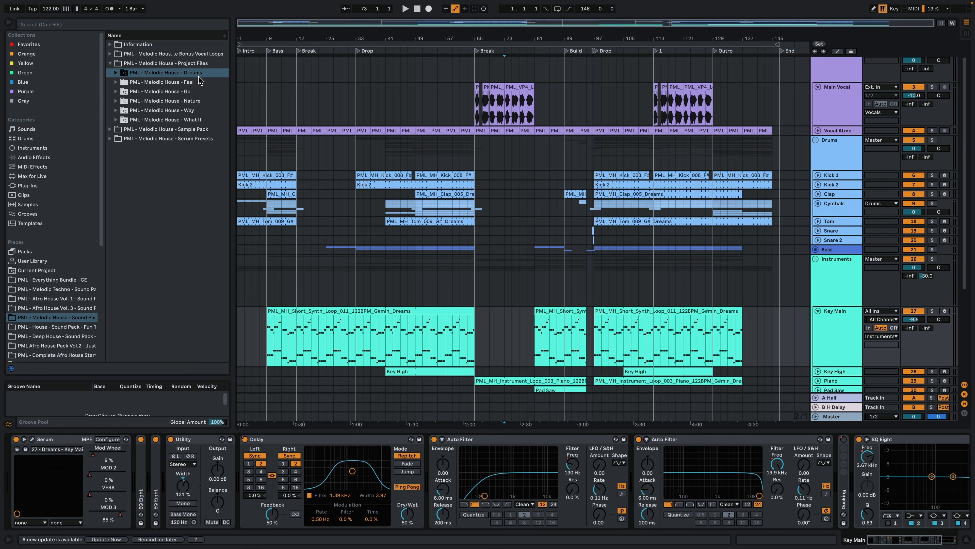
Step: Hide the device view and play the arrangement from the start of the Intro
key(super+alt+l)
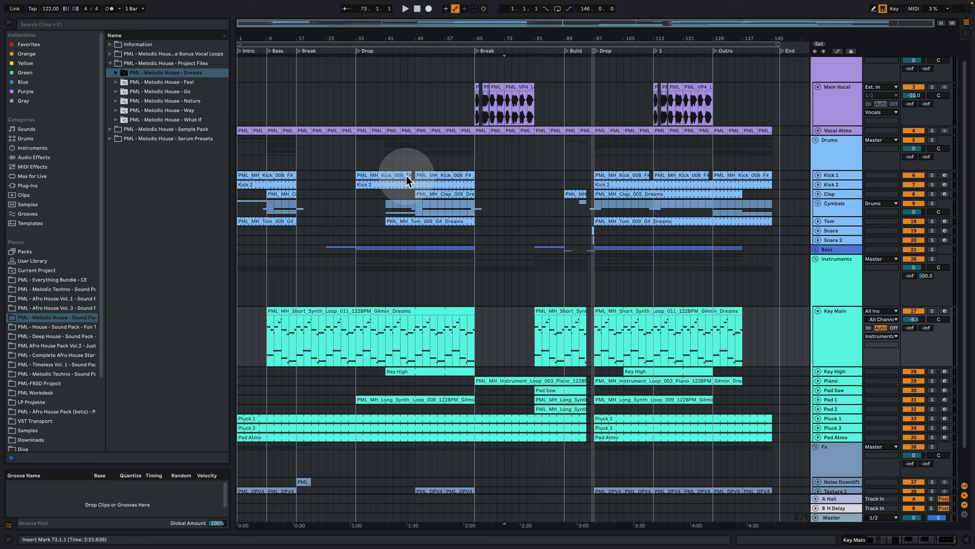
click(239, 154)
key(space)
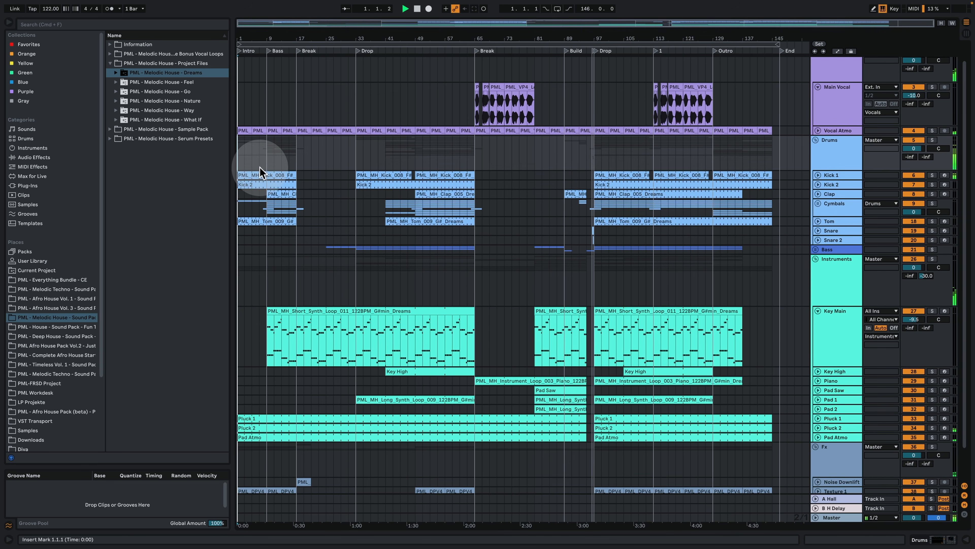
Step: Show the Kick 1 track's device chain while replaying the Intro from bar 1, and hide the chain again
double_click(837, 175)
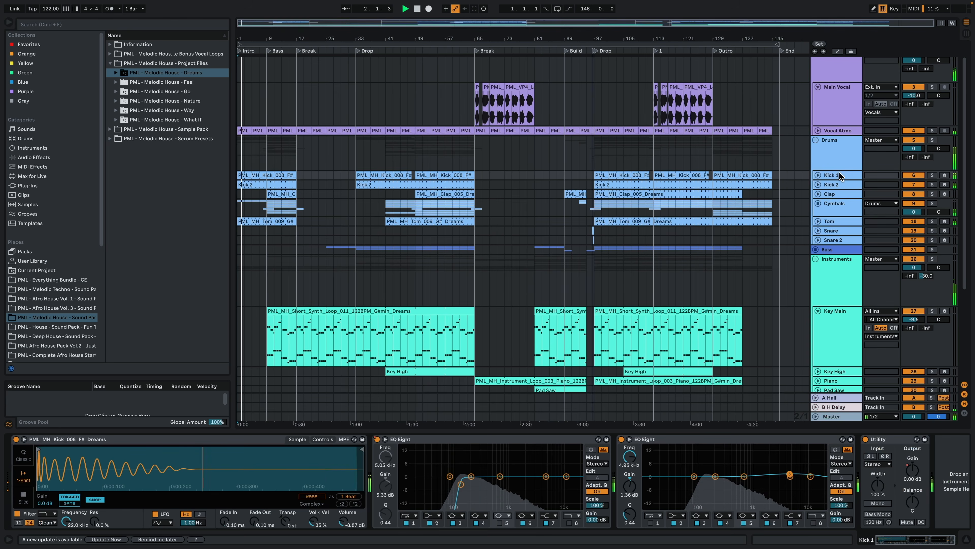
key(space)
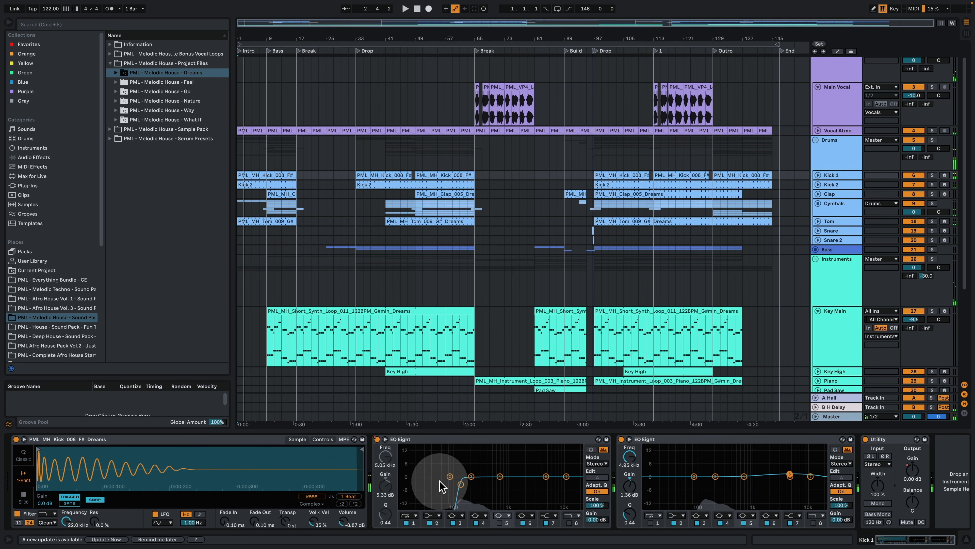
key(space)
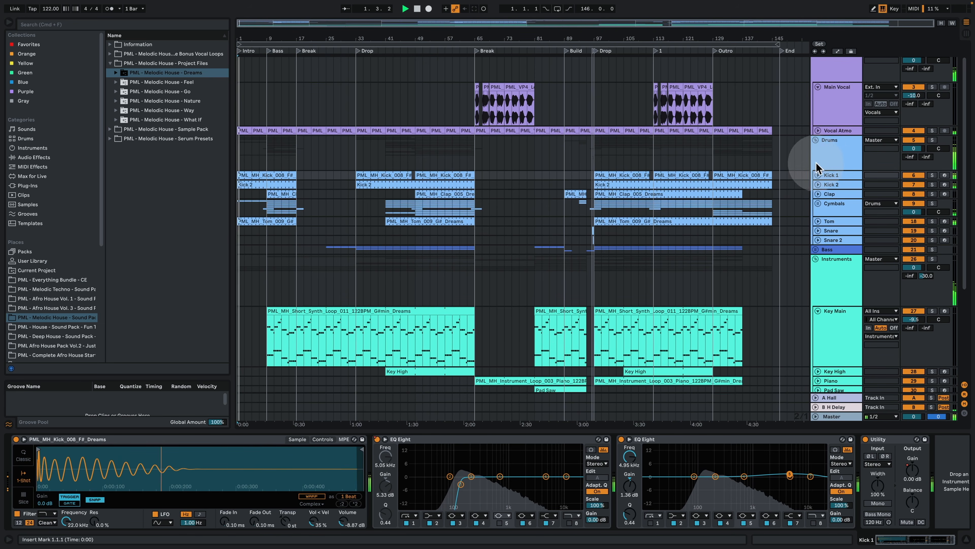
click(966, 539)
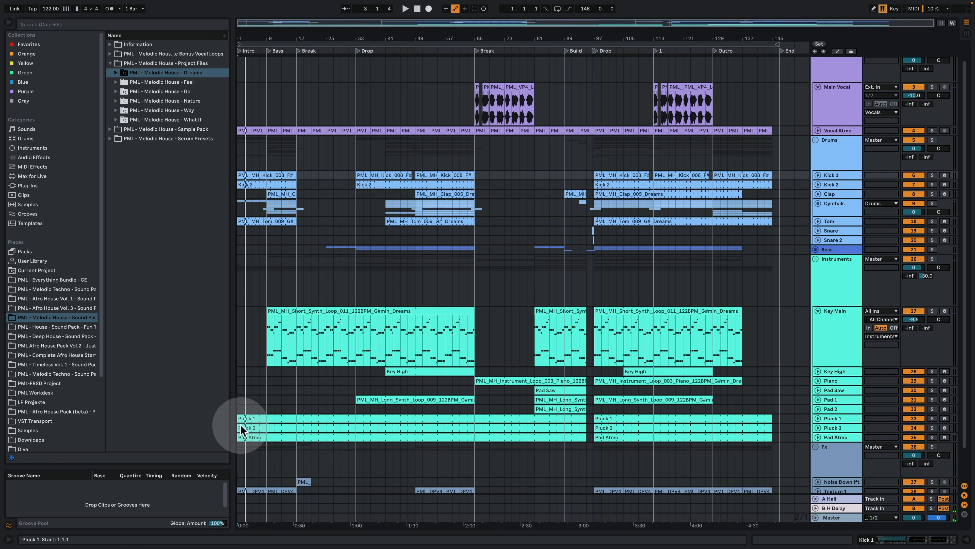
Step: Play the arrangement from the Bass section at bar 9 and reduce the height of the Key Main track
click(270, 50)
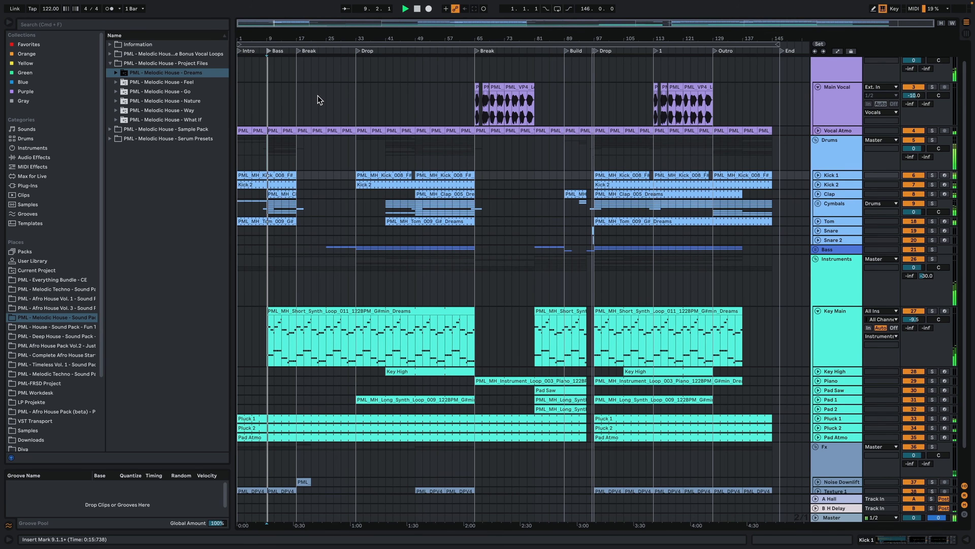
scroll(344, 157, down, 2)
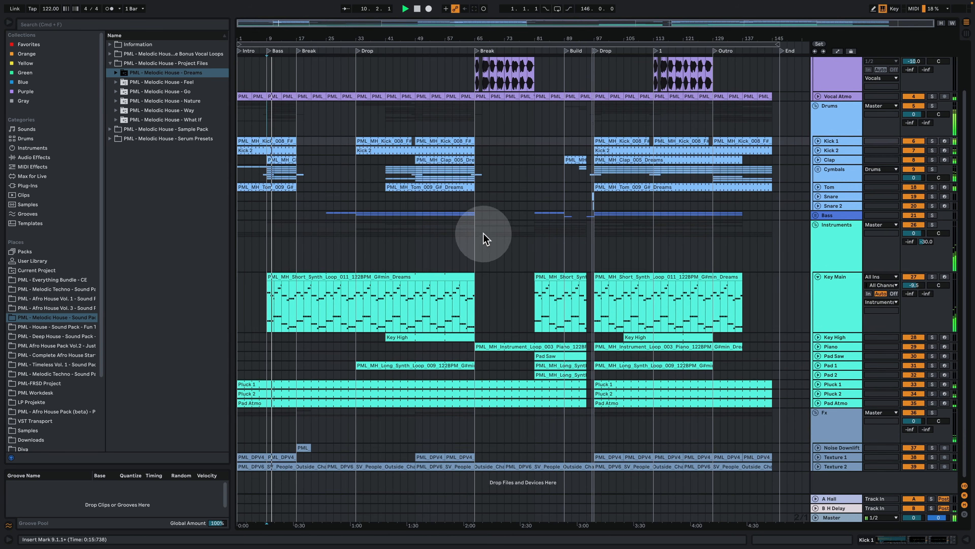
scroll(483, 242, up, 3)
drag(837, 391, 845, 345)
Step: Play from the first Break at bar 17 with automation lanes shown and the Key Main track made taller
click(496, 140)
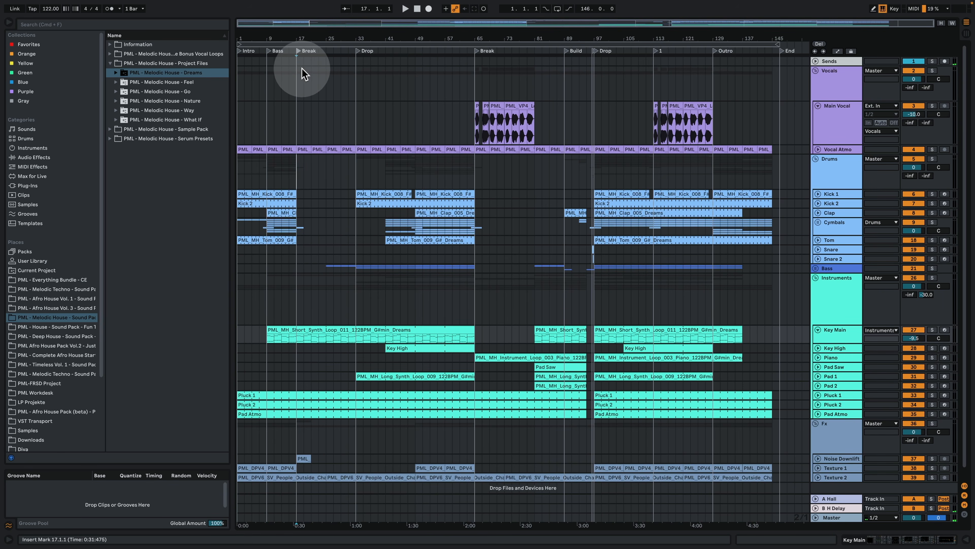
key(space)
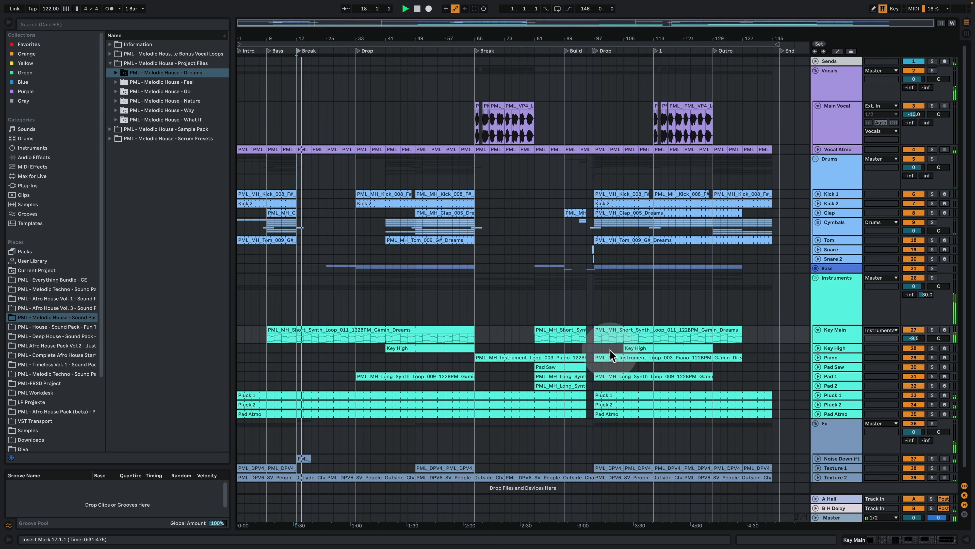
click(837, 52)
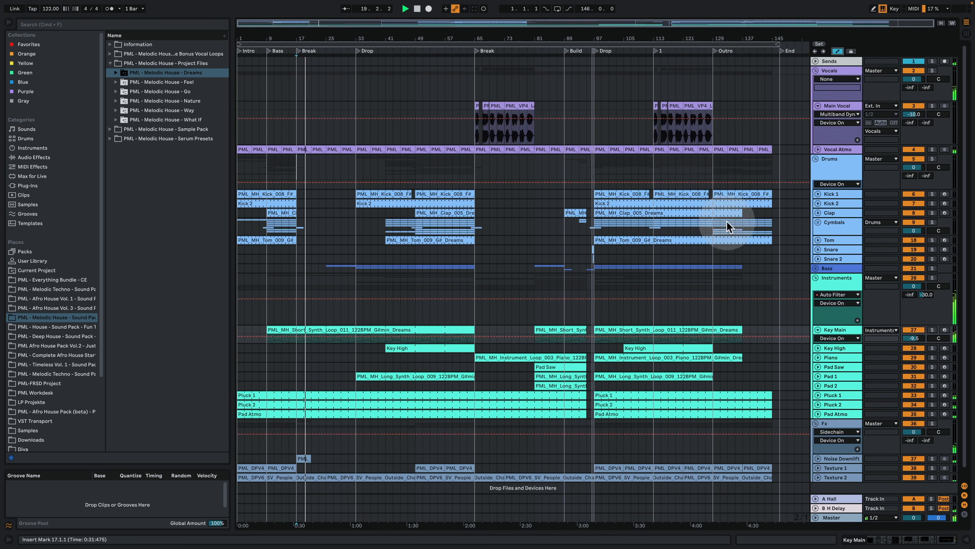
drag(853, 343, 851, 367)
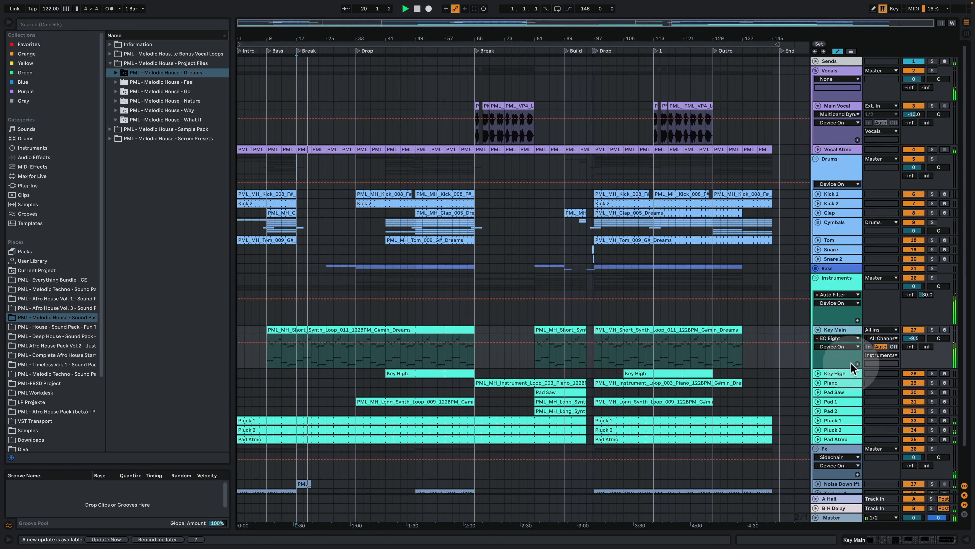
Step: Display the automation of Key Main's EQ Eight band 8 frequency, followed by its second Auto Filter's frequency, from the track's device chain
click(839, 346)
click(840, 353)
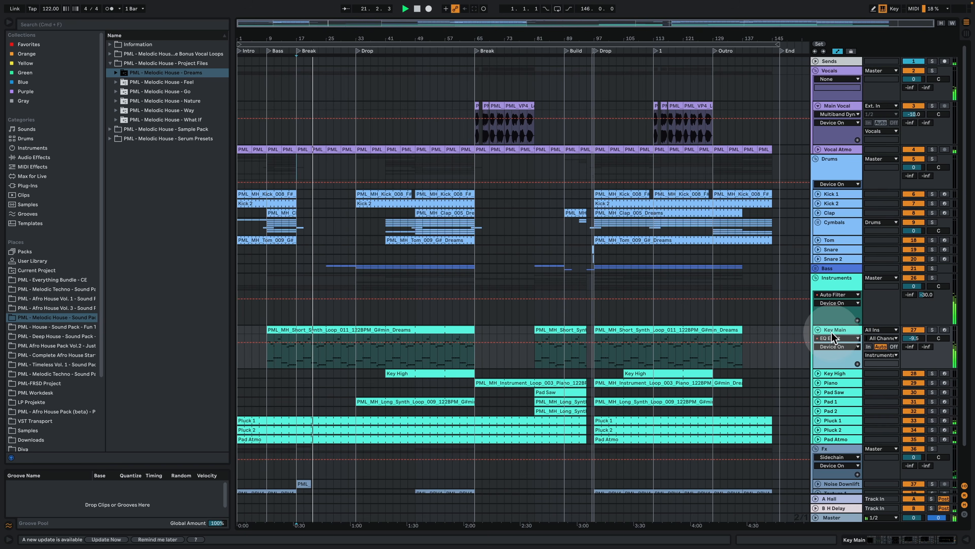
double_click(834, 331)
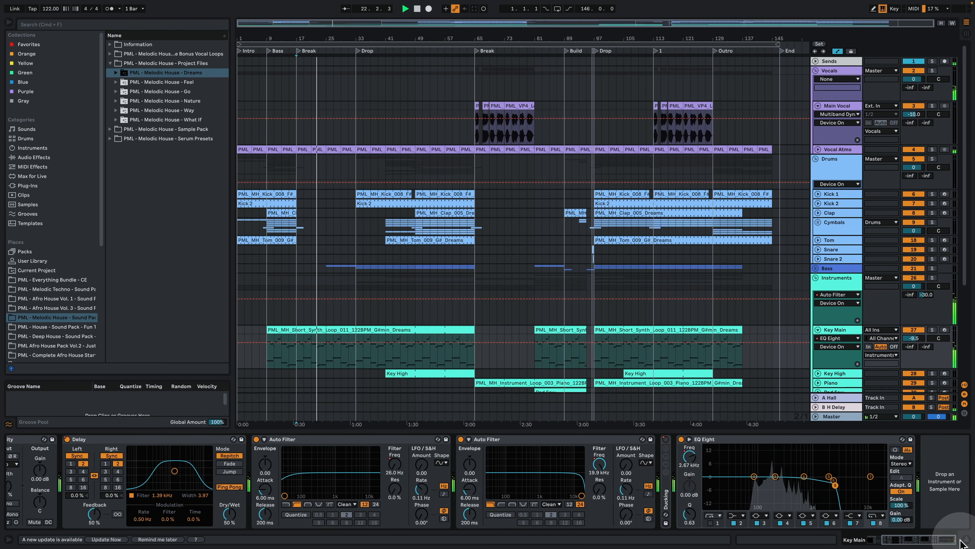
click(689, 459)
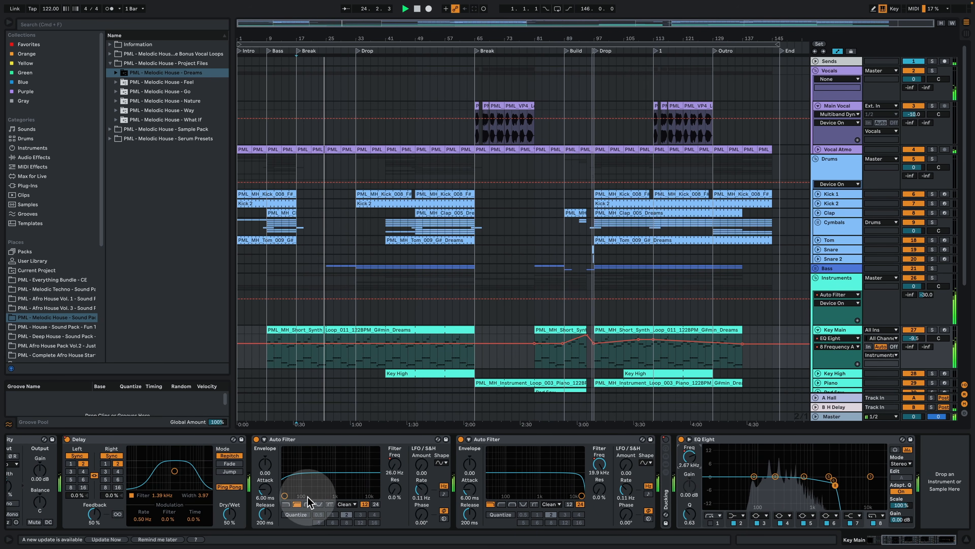
click(599, 463)
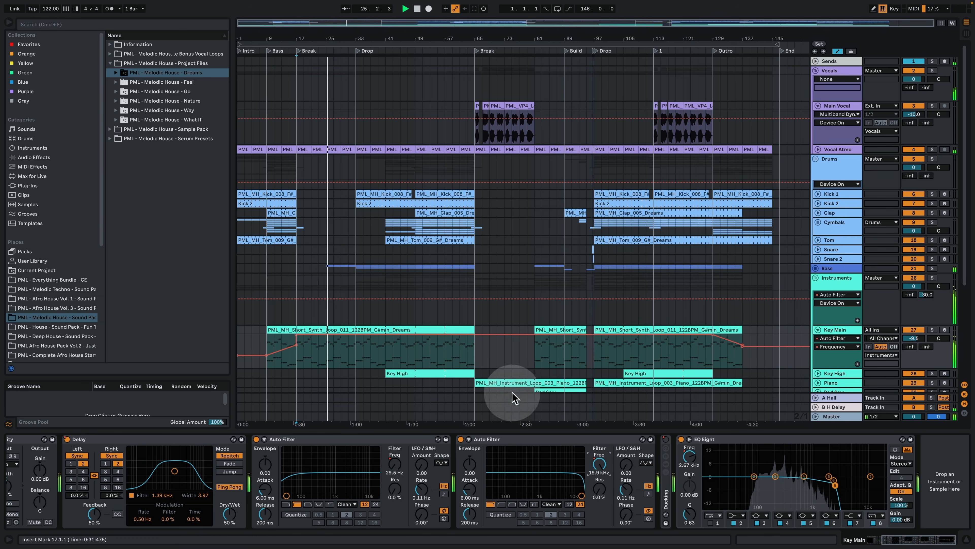
click(964, 538)
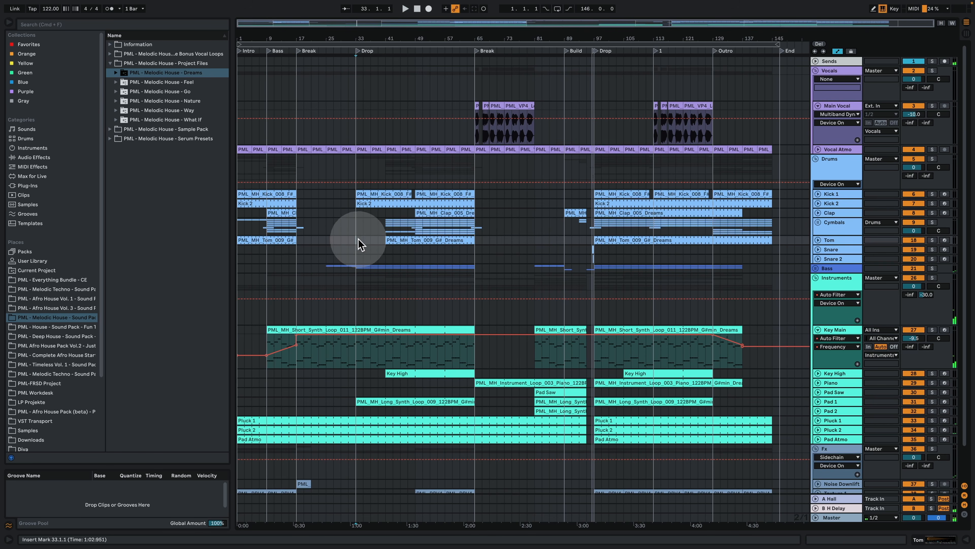
Step: Play from the first Drop at bar 33 and unfold the Bass group, making its Bassline track shorter
click(355, 140)
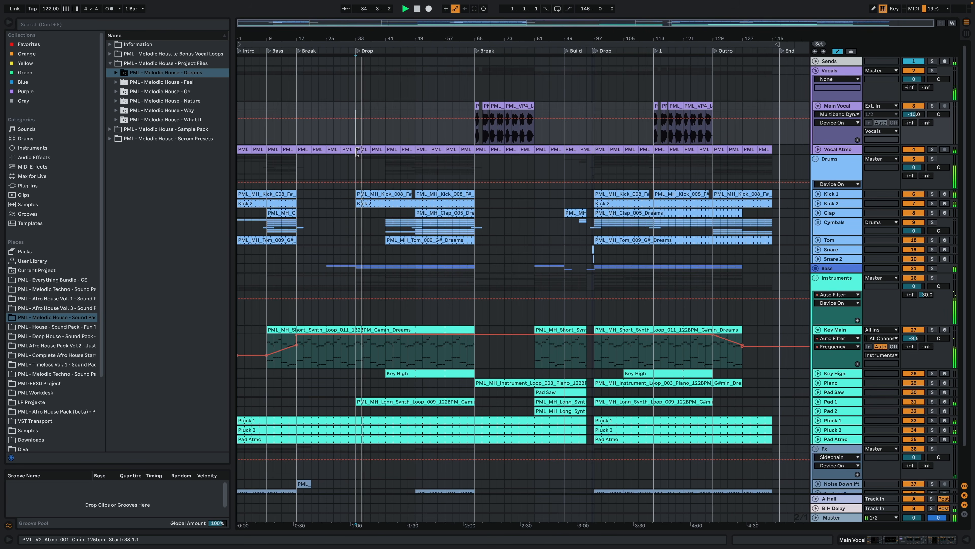
click(838, 290)
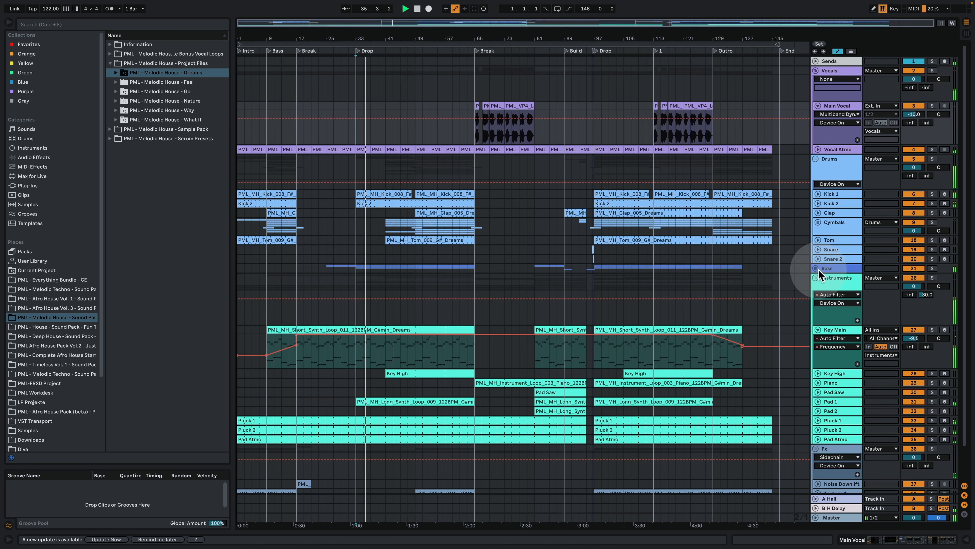
click(816, 269)
scroll(620, 265, down, 2)
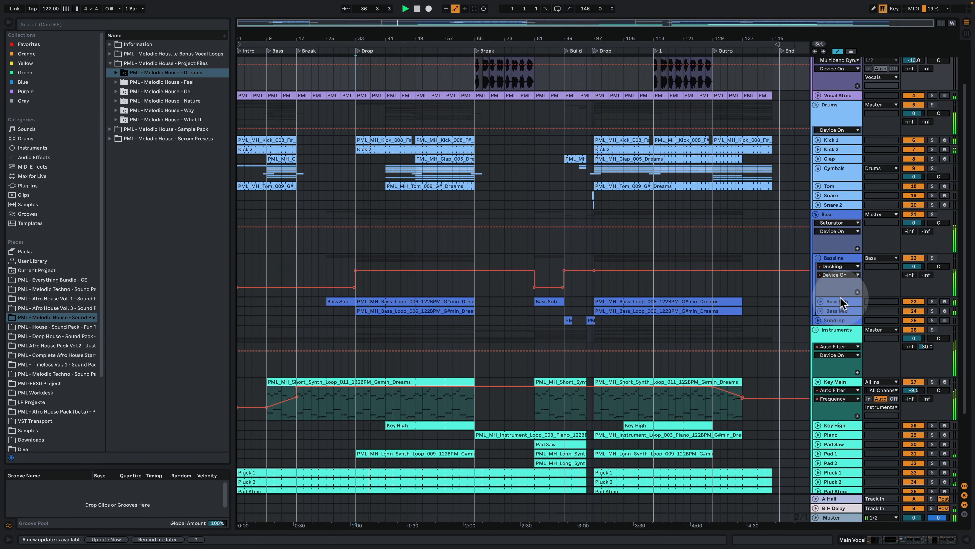
drag(840, 295, 841, 278)
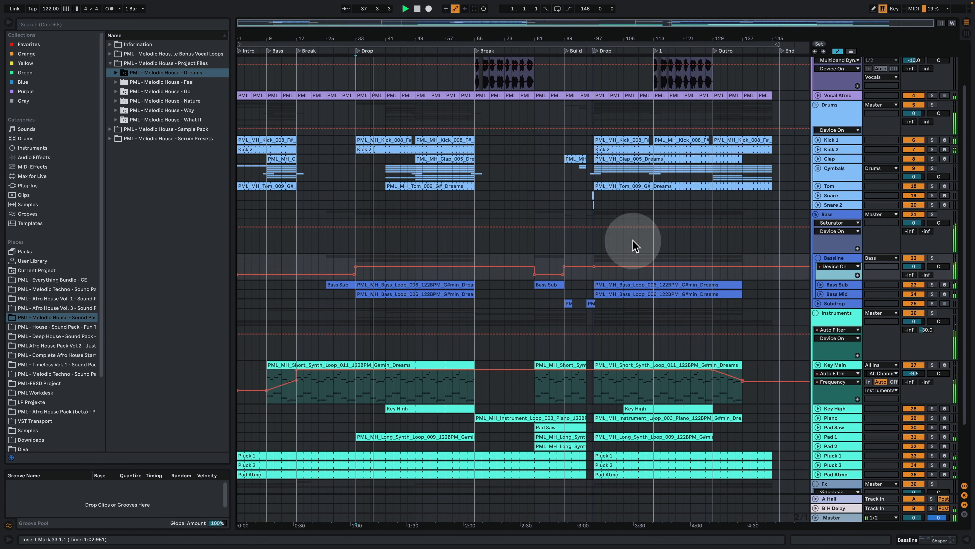
Step: Expand the Bass Mid track to show its notes and select its bass loop clip in the first Drop
click(820, 294)
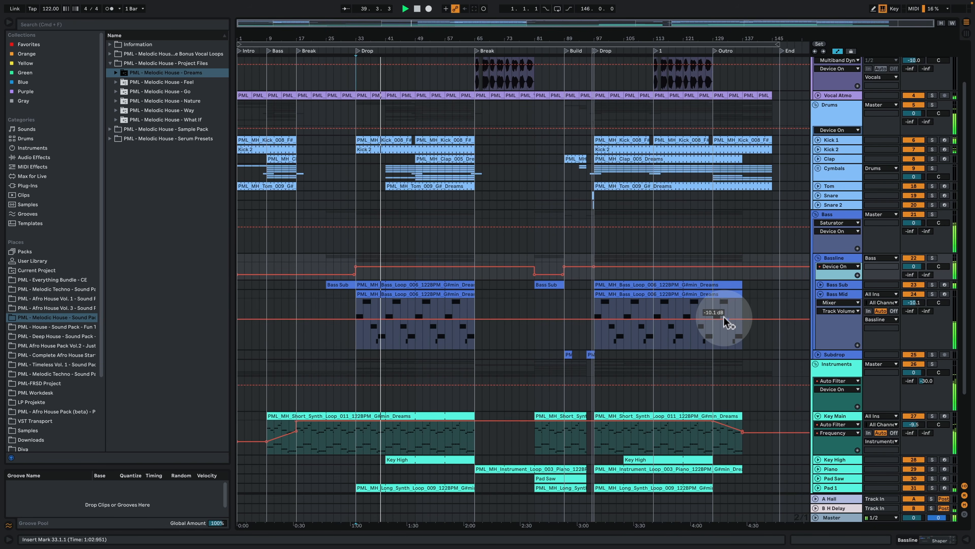
click(400, 293)
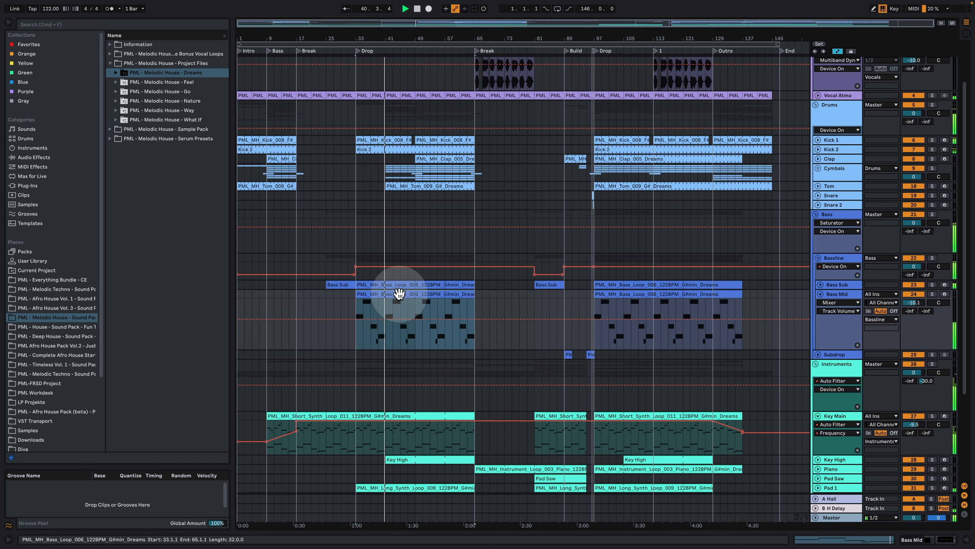
click(414, 298)
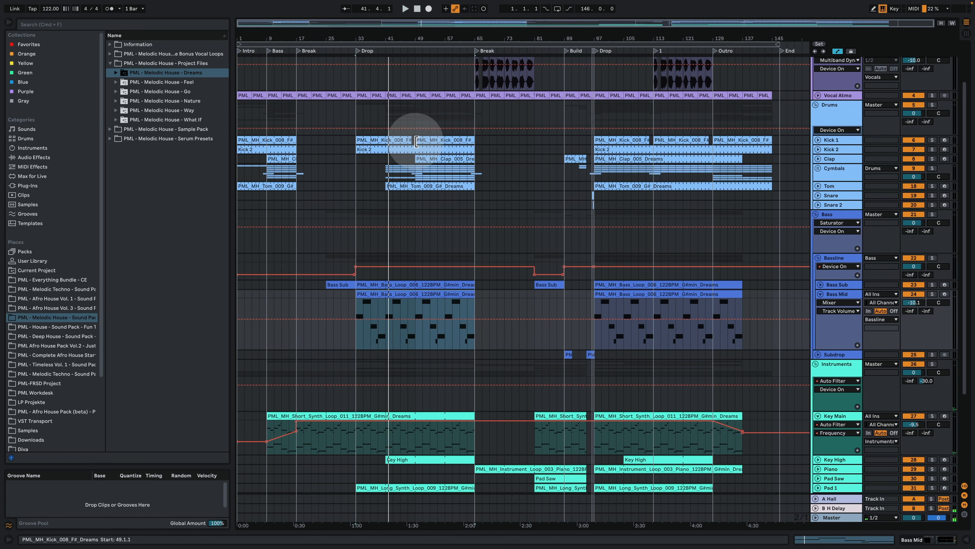
Step: Move the playback start to bar 49 in the first Drop and expand the Key High track, playing from there
click(416, 130)
scroll(466, 293, up, 3)
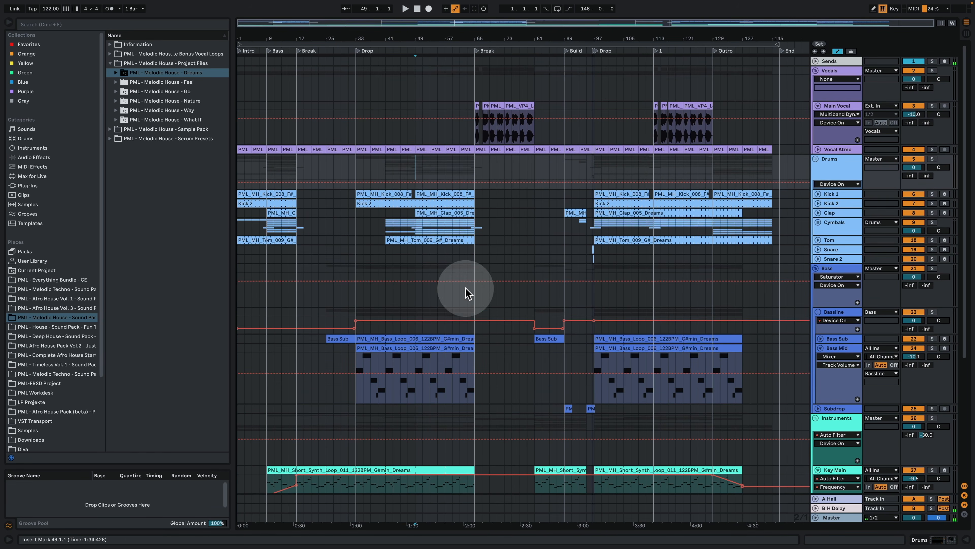
scroll(466, 304, down, 3)
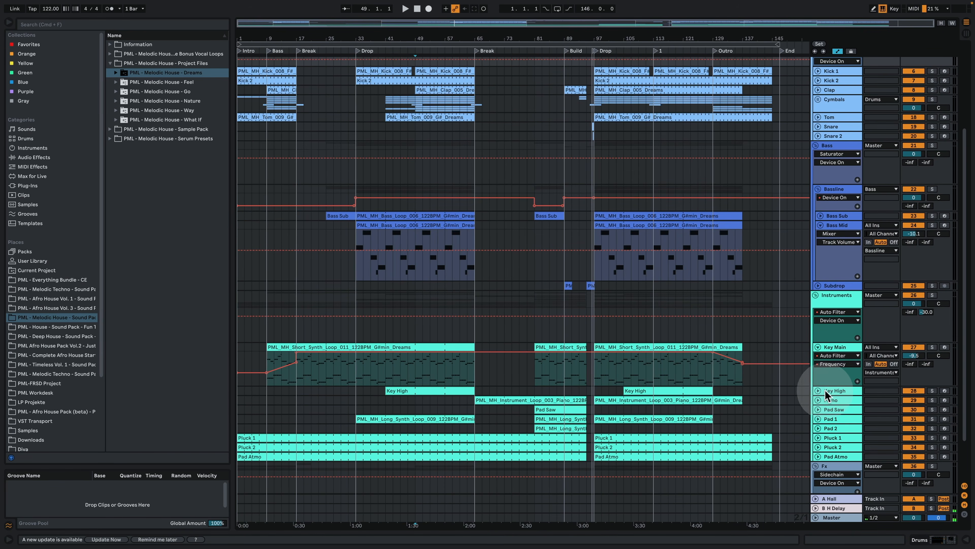
click(818, 390)
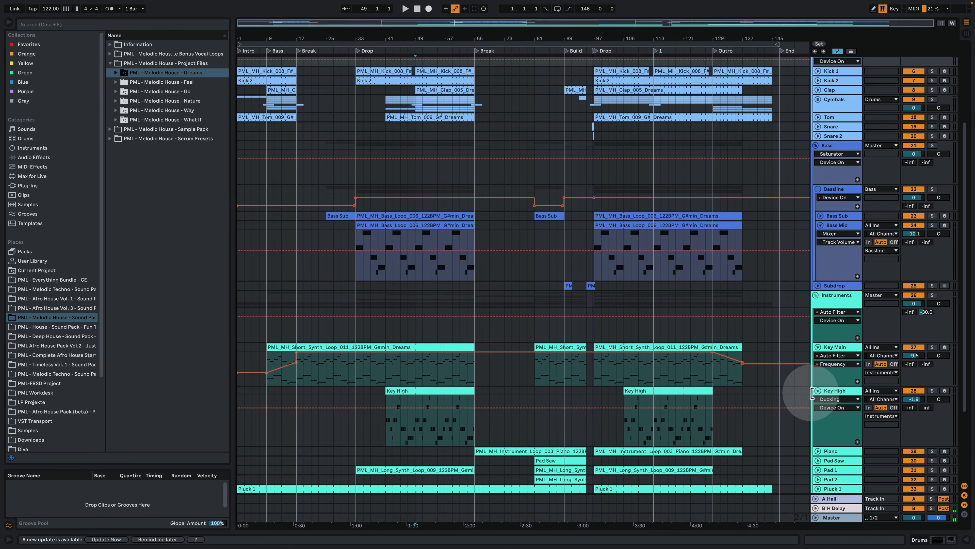
click(418, 402)
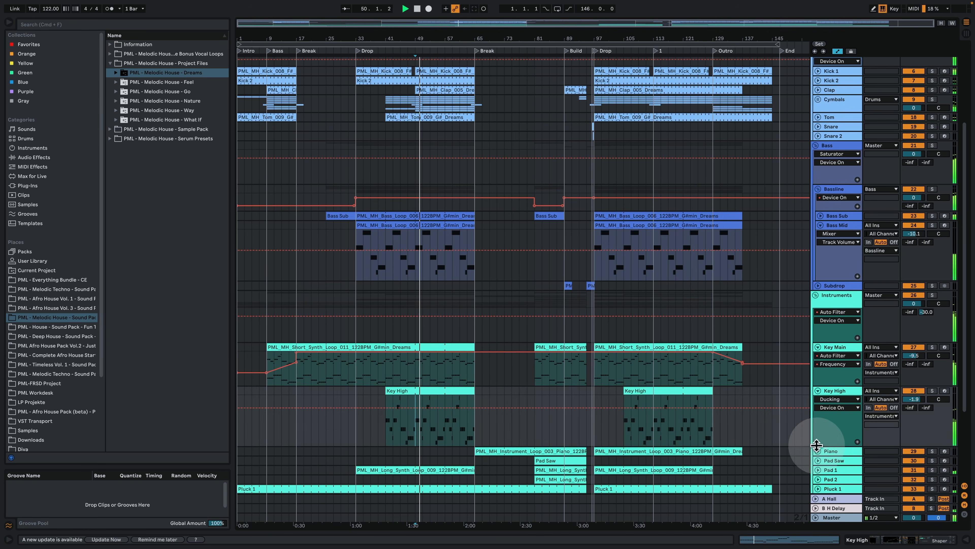
Step: Reduce the heights of the Key High and Bass Mid tracks and move the playback start to bar 63, just before the second Break
drag(834, 444, 841, 409)
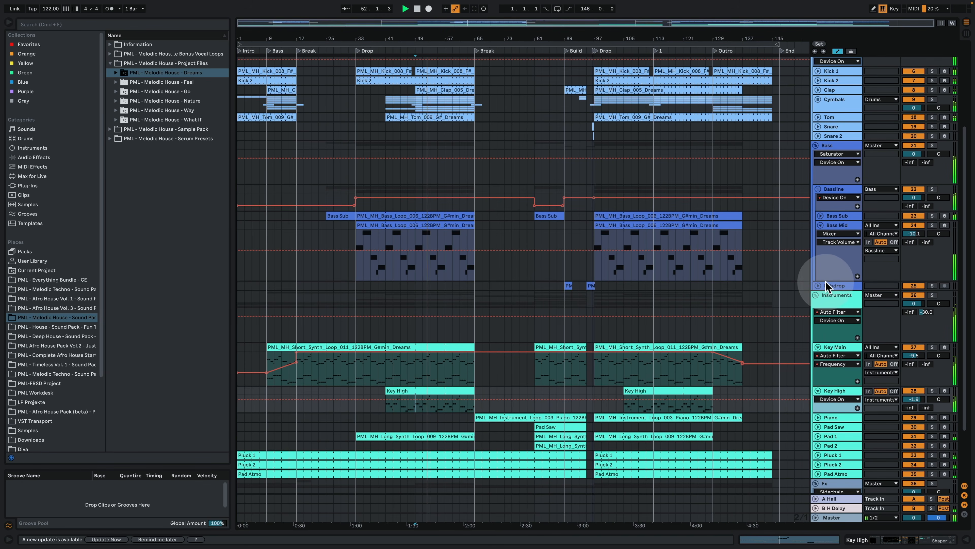
drag(826, 281, 824, 247)
scroll(754, 313, up, 5)
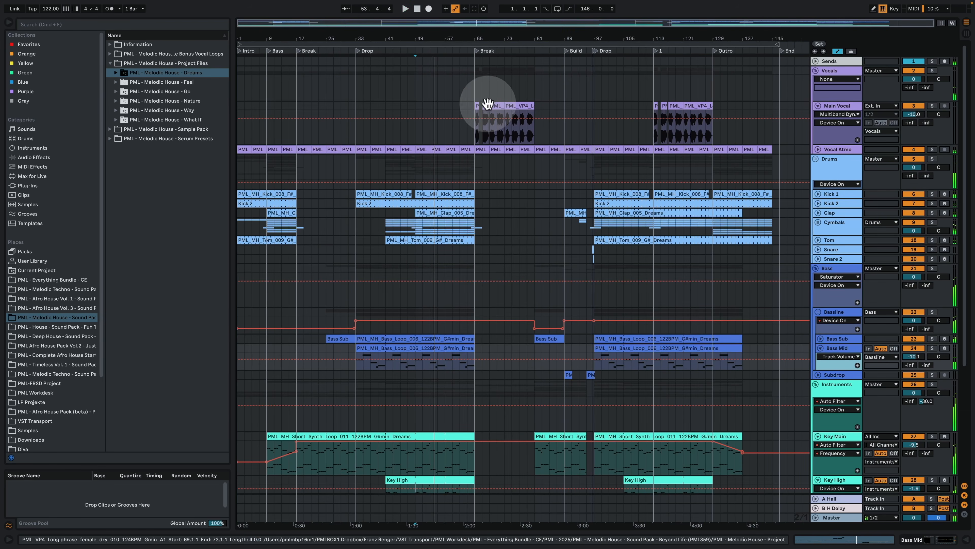
click(467, 82)
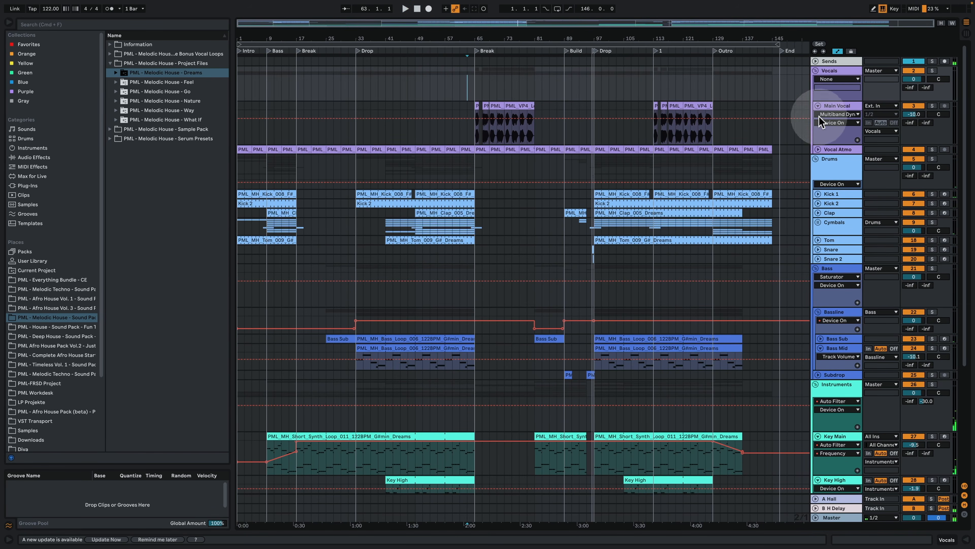
Step: Reduce the height of the Main Vocal track and show its device chain
drag(838, 142, 839, 126)
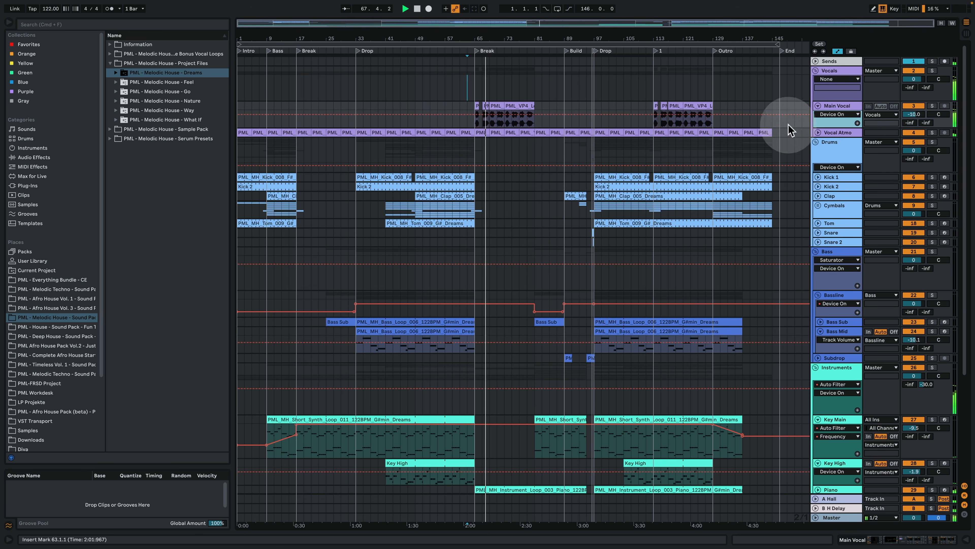
double_click(844, 103)
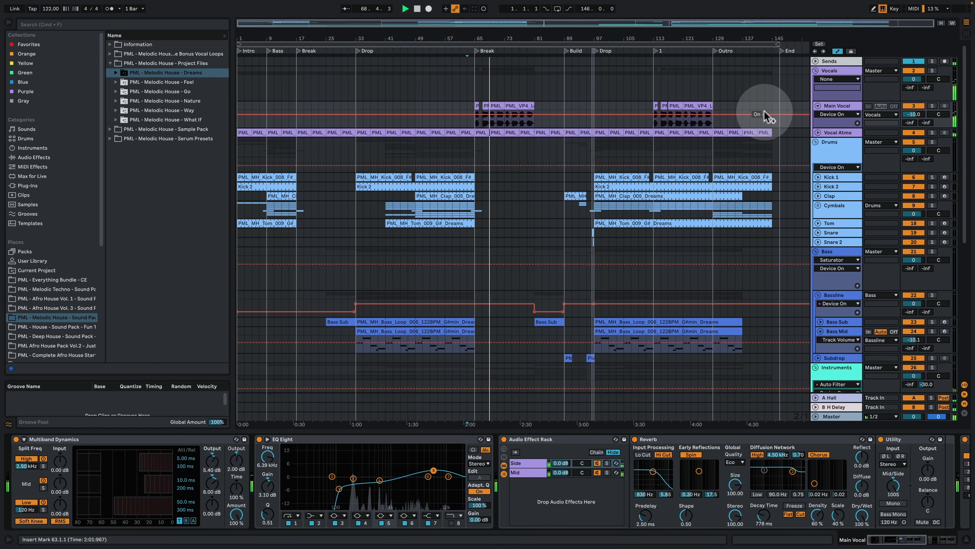
click(943, 540)
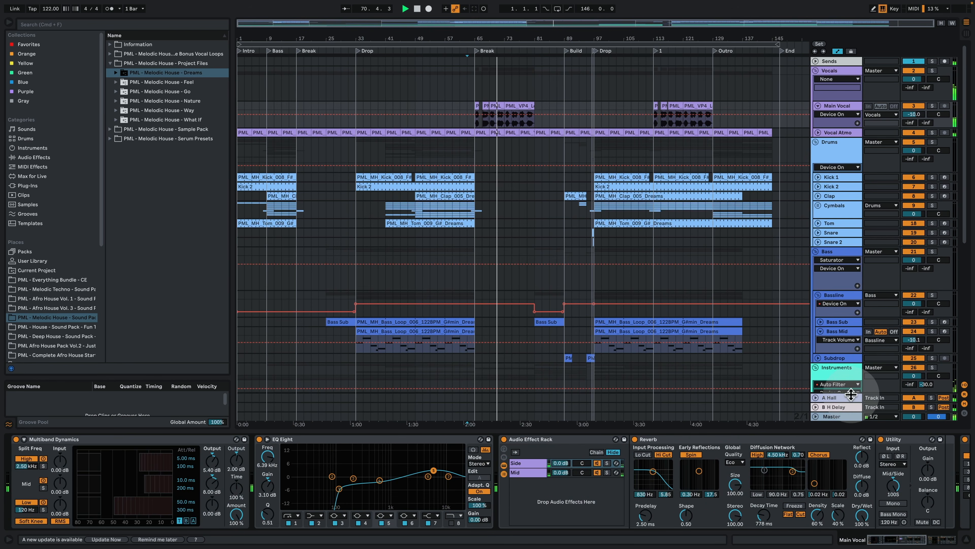
Step: Show the device chains of the A Hall, B H Delay and Master tracks in turn, then hide the device view
click(849, 397)
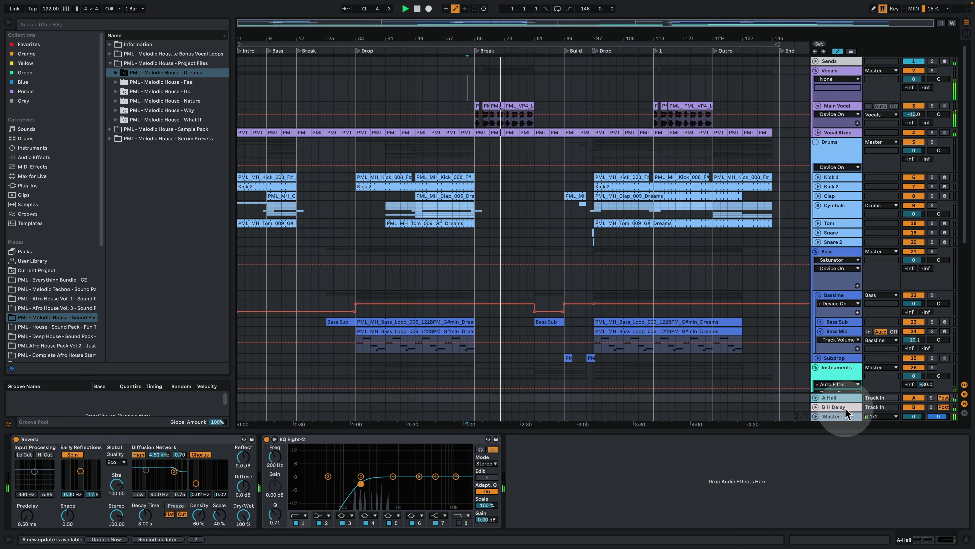
click(845, 408)
click(846, 416)
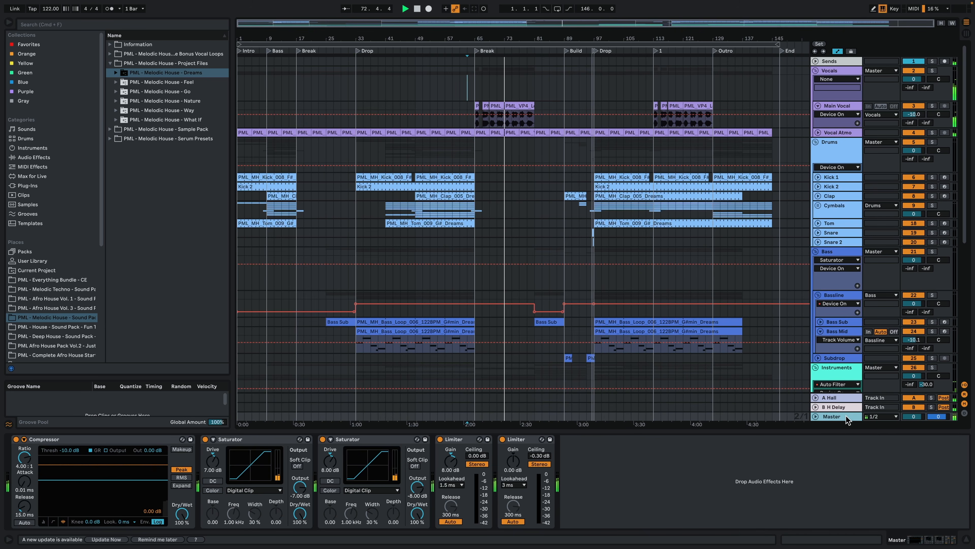
click(963, 543)
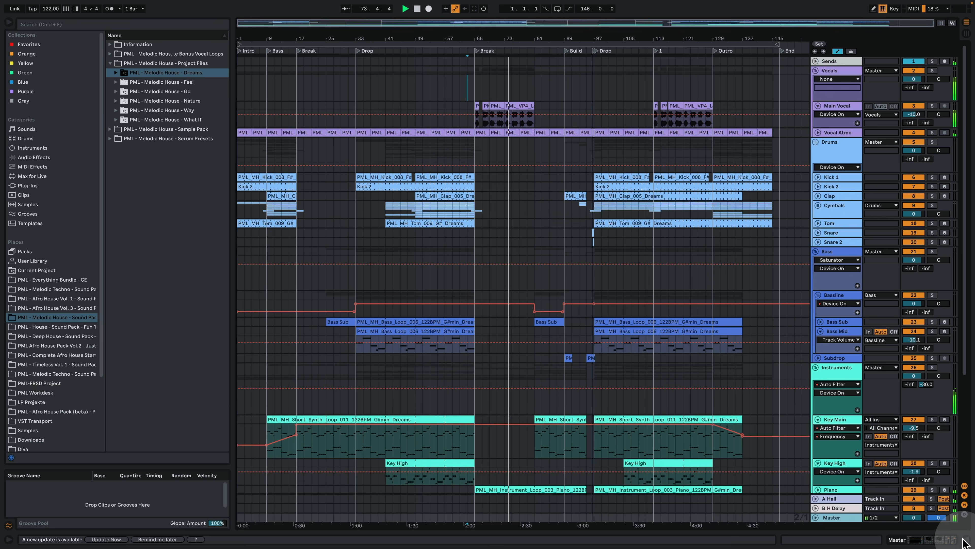
Step: Unfold the Piano track and open its loop clip in the second Break to examine the chord notes
scroll(646, 294, down, 3)
scroll(640, 313, down, 3)
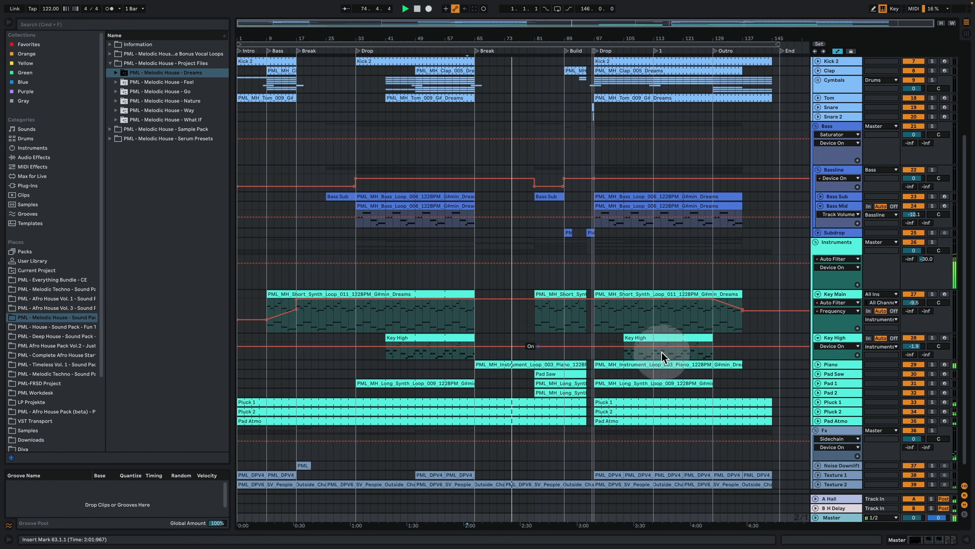
click(818, 365)
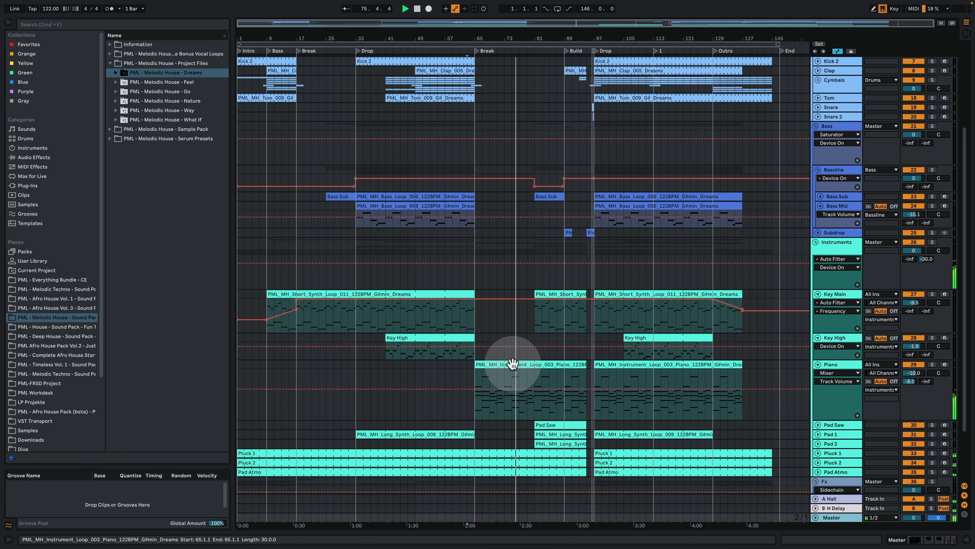
click(575, 365)
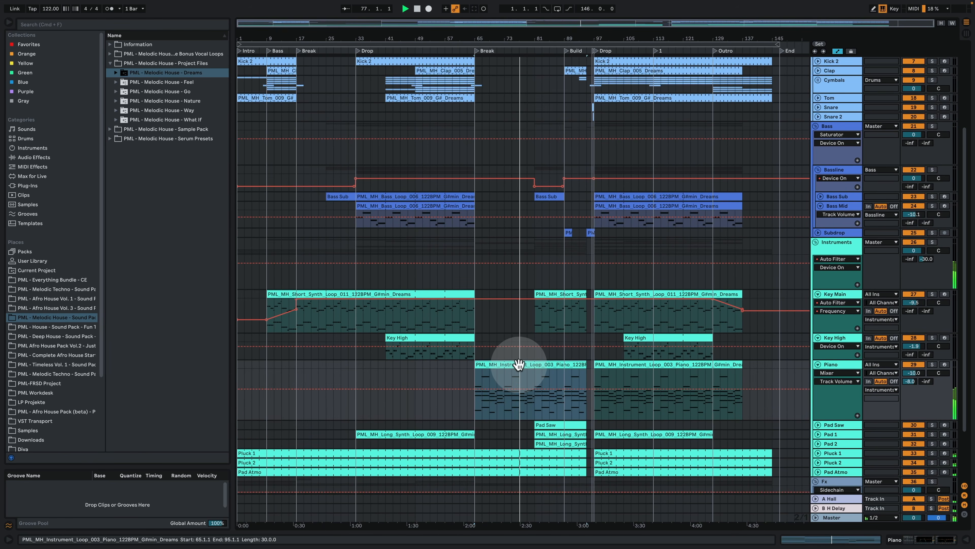
double_click(523, 365)
click(617, 371)
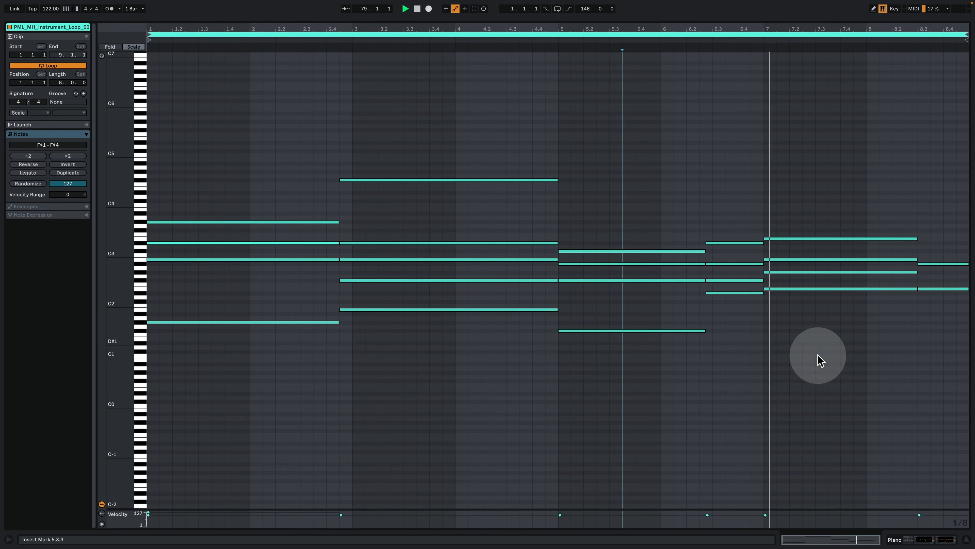
Step: Show the Piano track's device chain, then hide the device view
click(912, 541)
scroll(653, 211, up, 5)
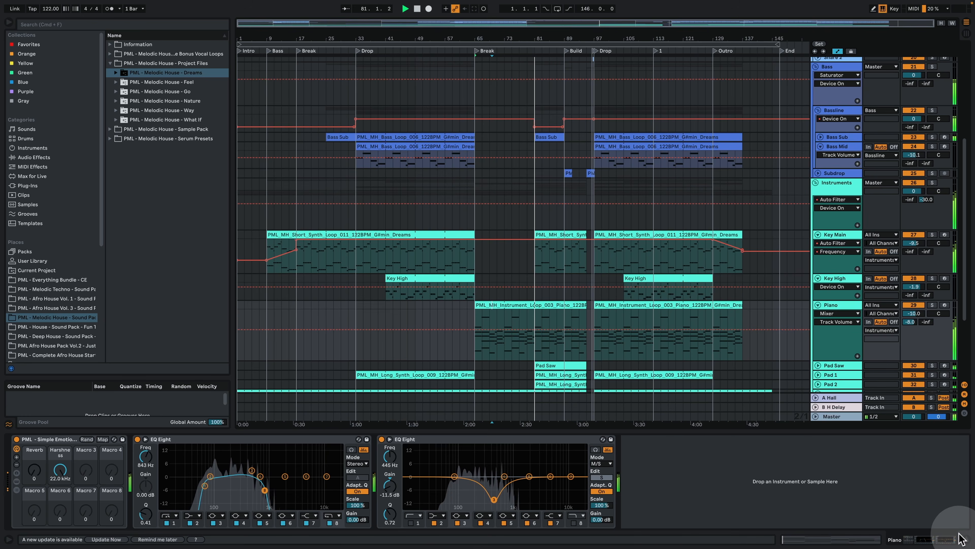
key(super+alt+l)
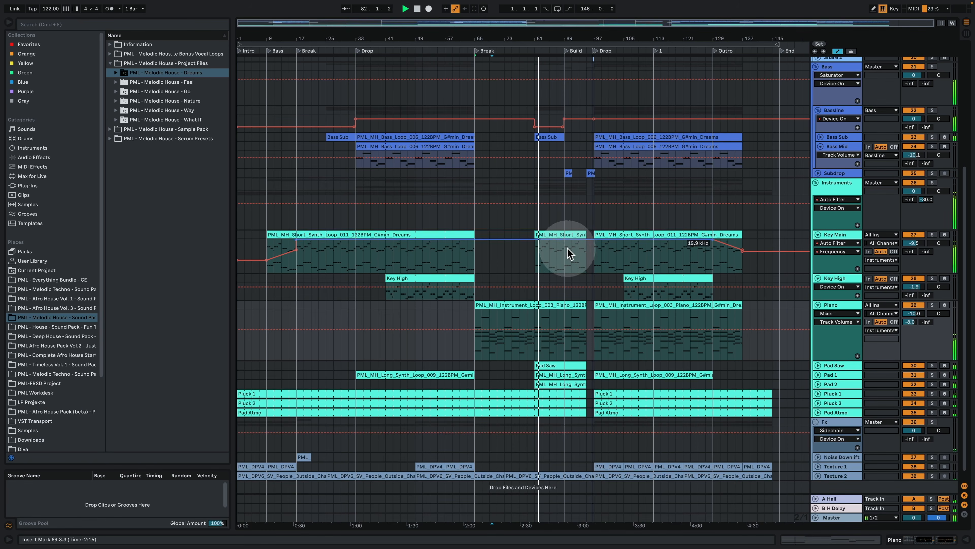
Step: Move the playback start to bar 93 in the Build and play from there
scroll(570, 253, up, 2)
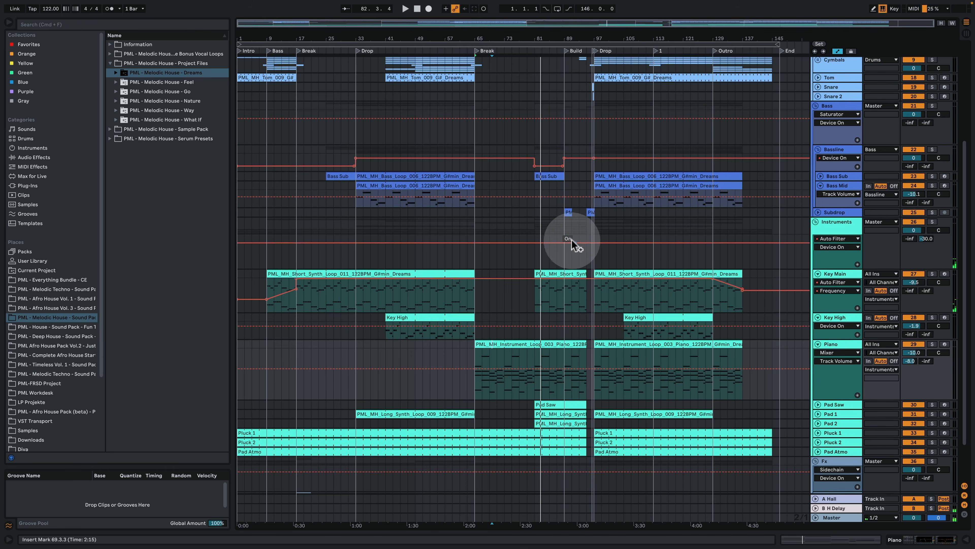
scroll(572, 245, up, 6)
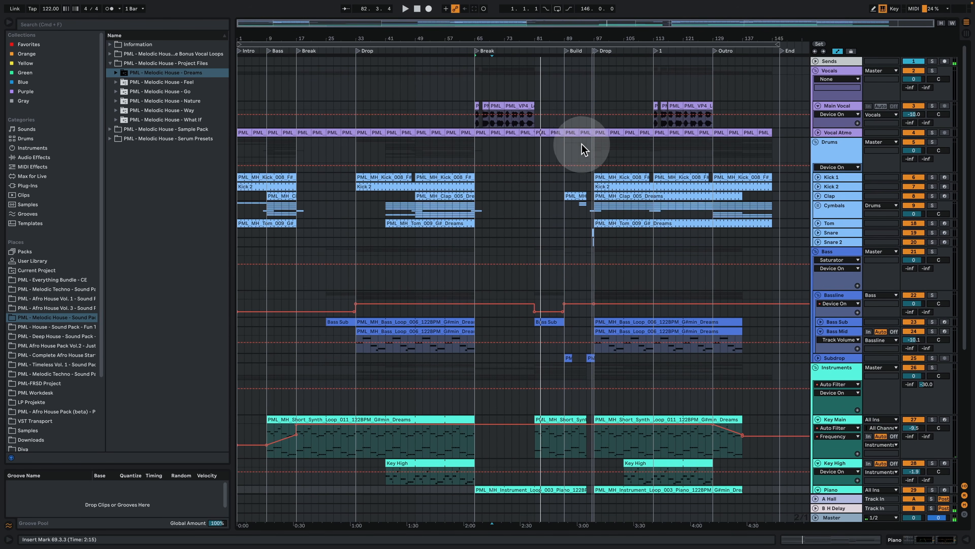
click(580, 144)
key(space)
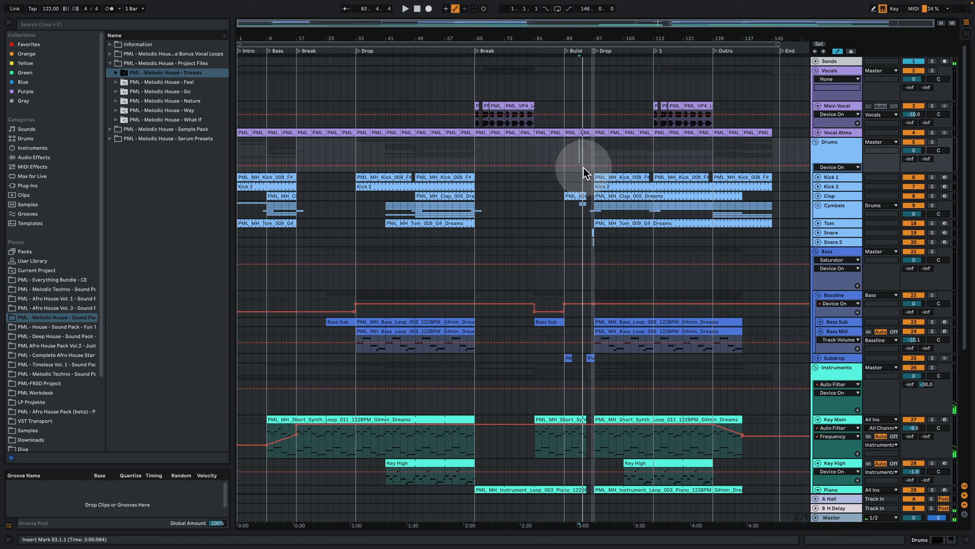
Step: Move the playback start to bar 91 and play the Build while looking over the instrument and Fx tracks
click(572, 156)
key(space)
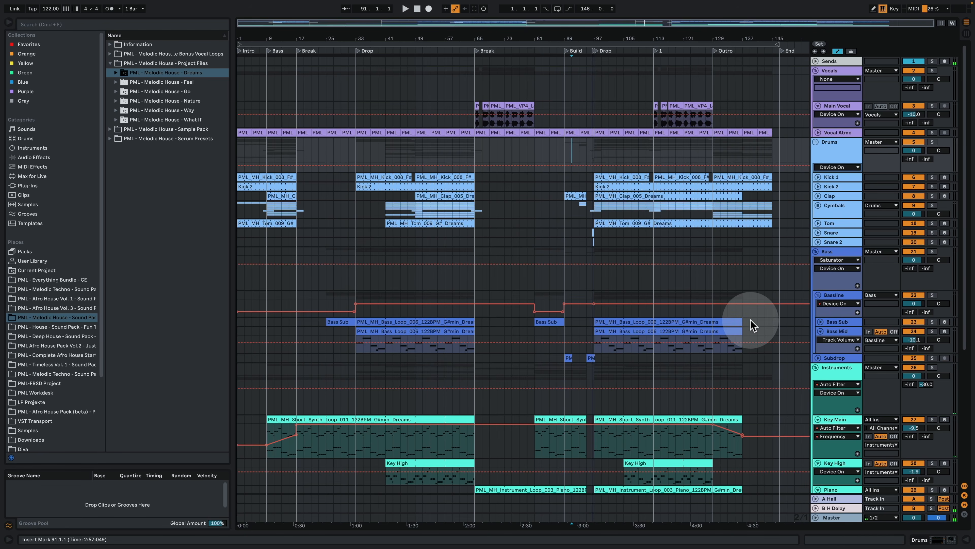
scroll(751, 327, down, 4)
key(space)
scroll(624, 300, down, 4)
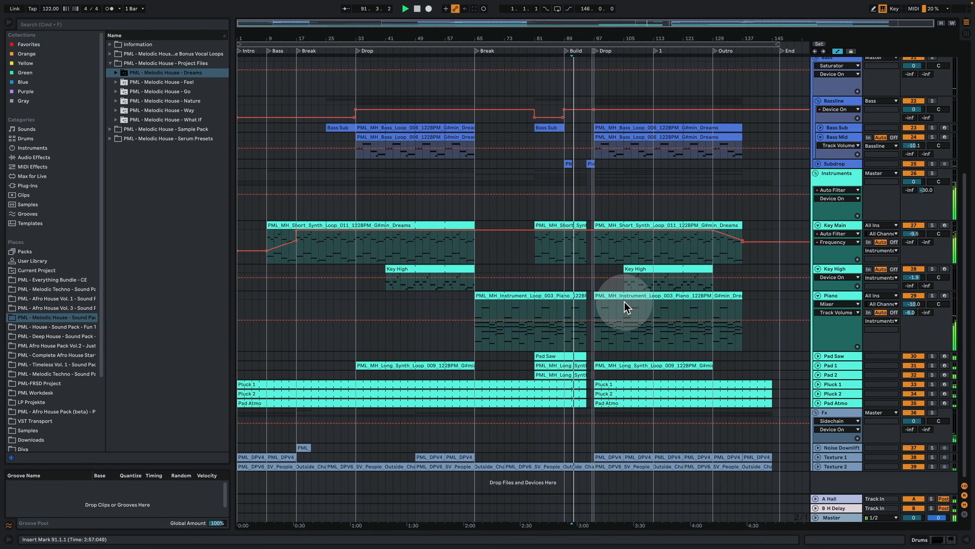
scroll(679, 205, up, 4)
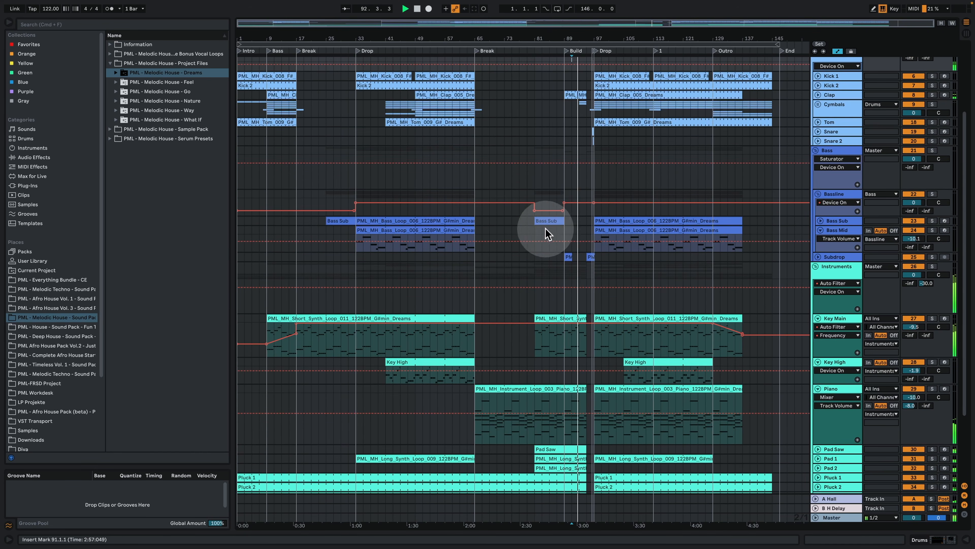
Step: Select the Bass Sub clip just before the Build, then select the Bass Mid track as playback continues into the second Drop
click(553, 220)
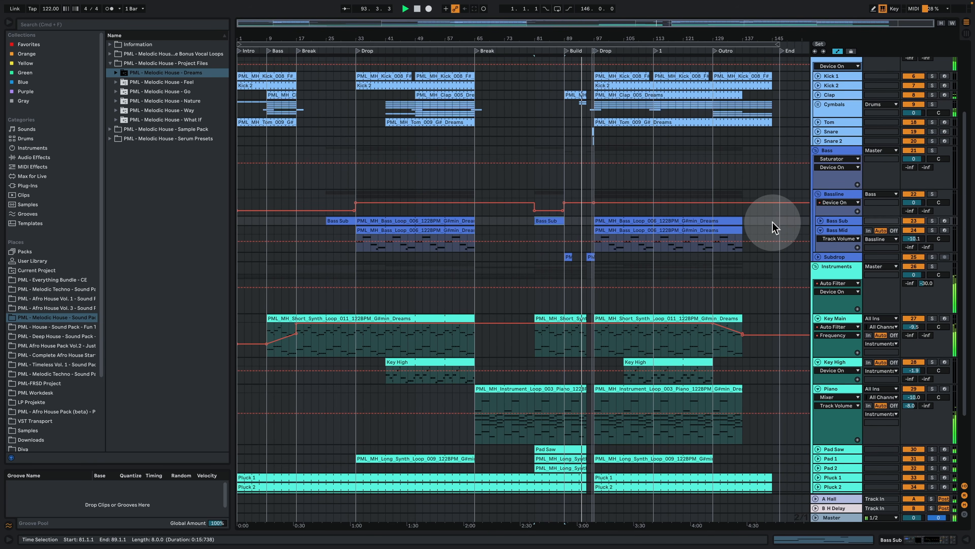
scroll(676, 346, up, 4)
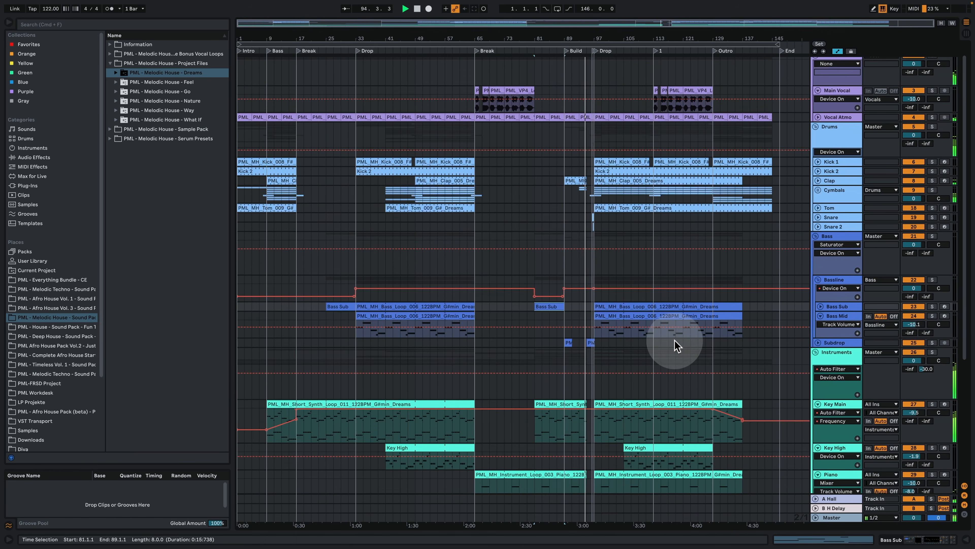
click(698, 316)
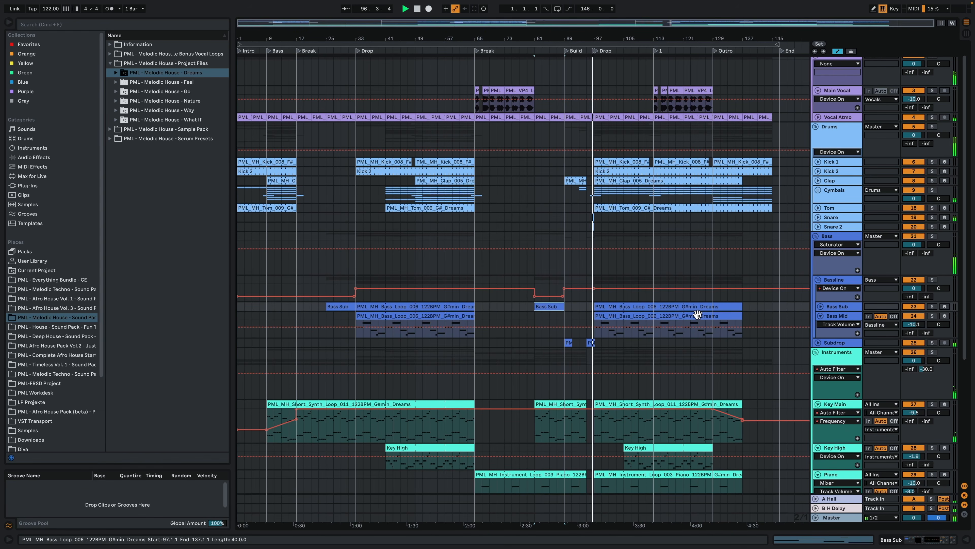
click(652, 276)
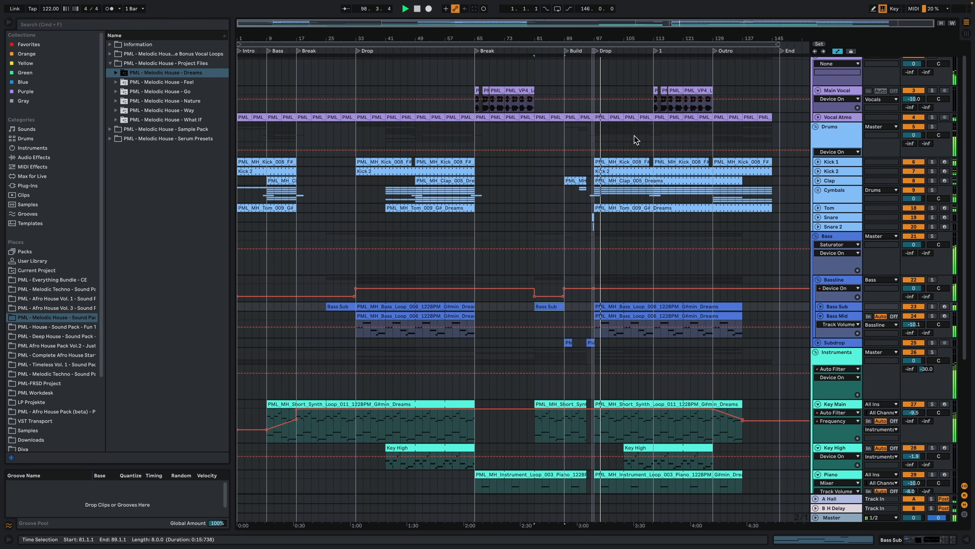
click(852, 312)
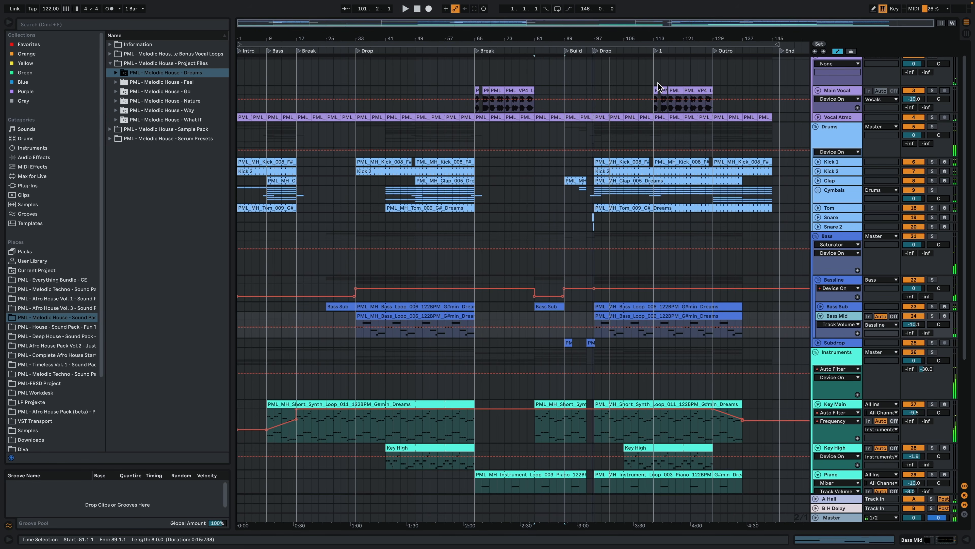
Step: Play the second Drop from the locator at bar 113 and unfold the Cymbals group
click(656, 51)
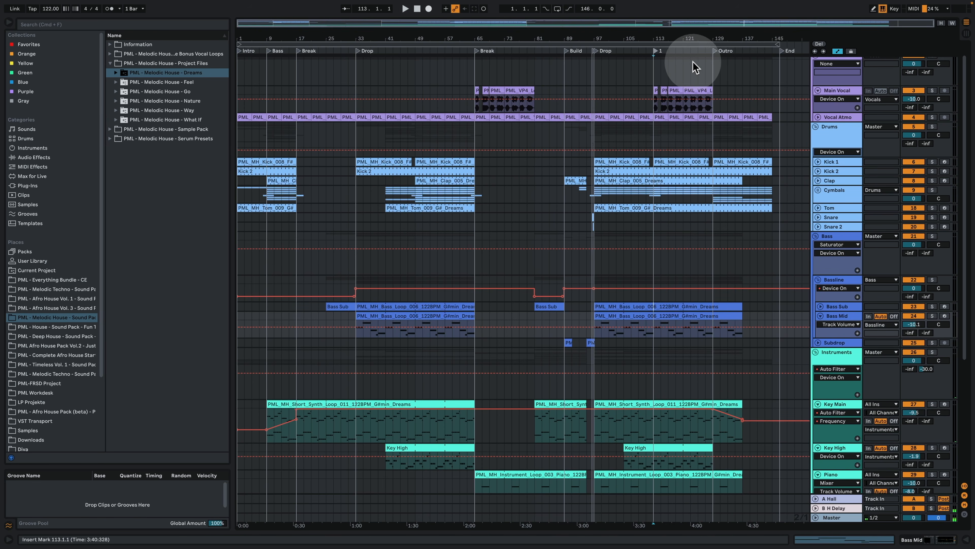
key(space)
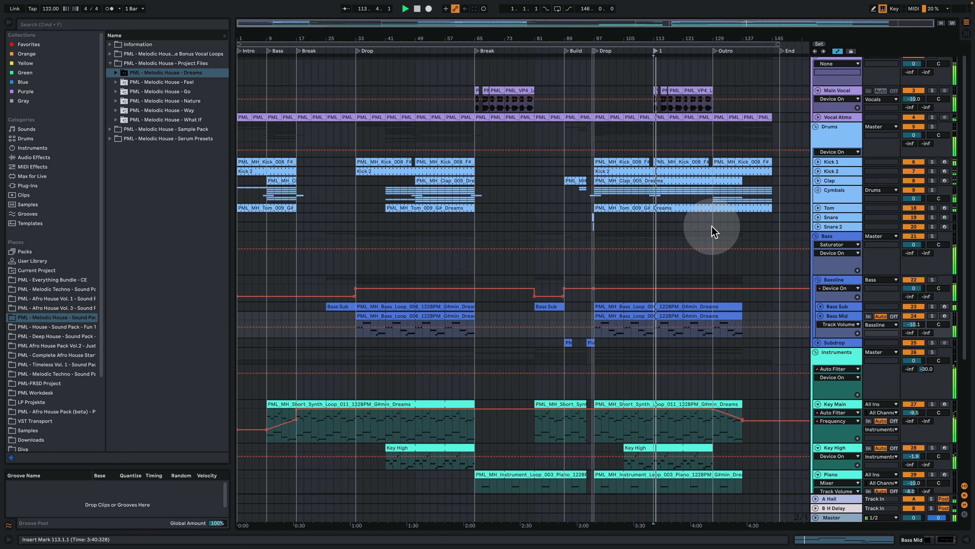
scroll(713, 232, down, 3)
scroll(694, 240, up, 3)
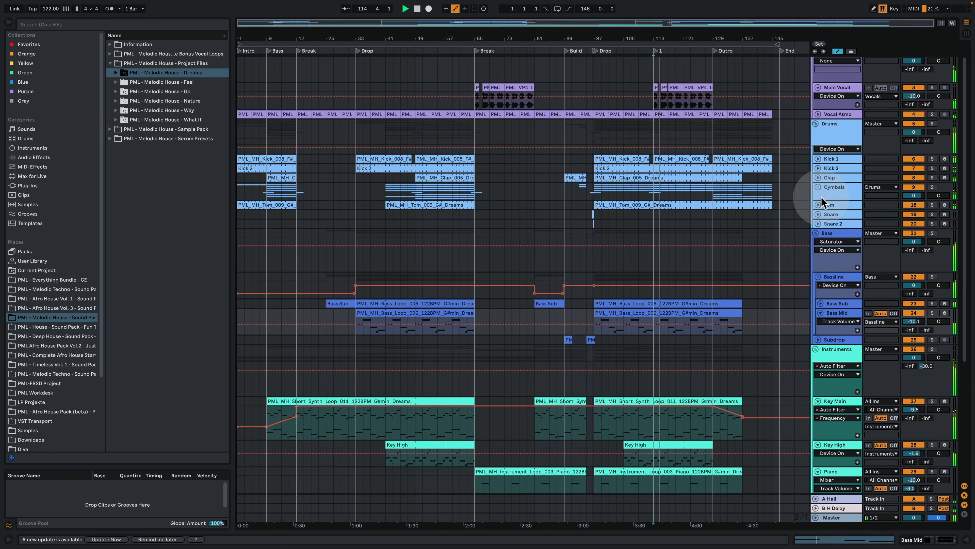
click(817, 187)
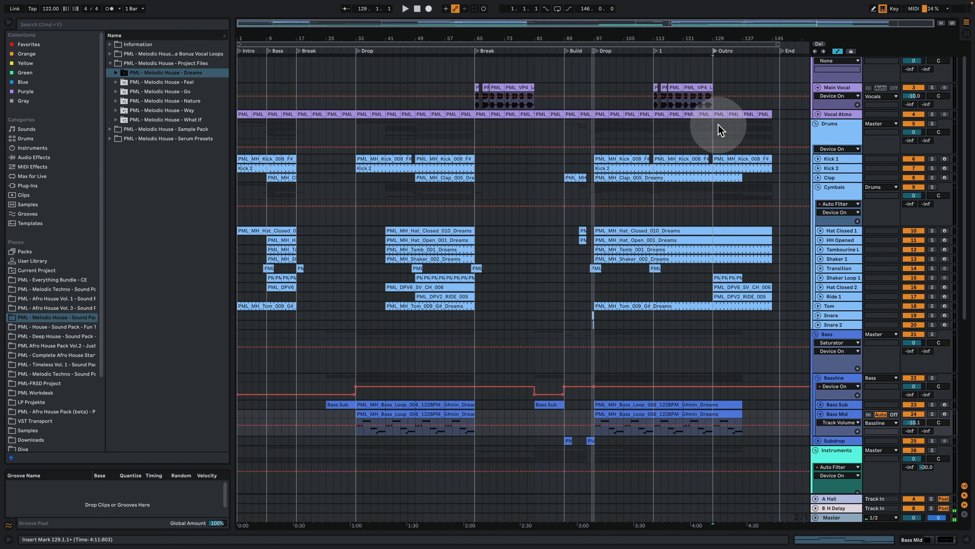
Step: Play the Outro from bar 129, then solo the Drums group
click(713, 130)
key(space)
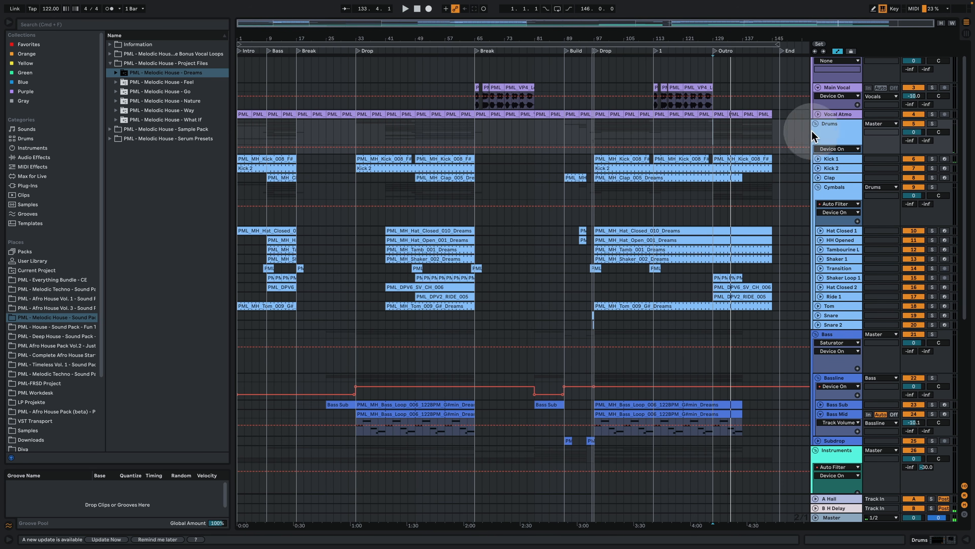
click(932, 124)
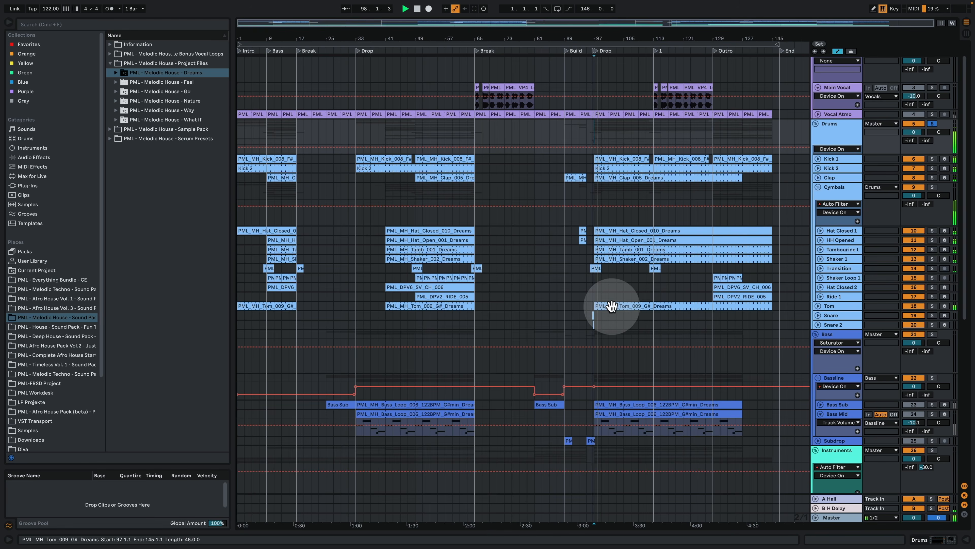
Step: Open the Tom clip in the second Drop to examine its notes, then show the Tom track's sampler device
double_click(602, 306)
click(509, 260)
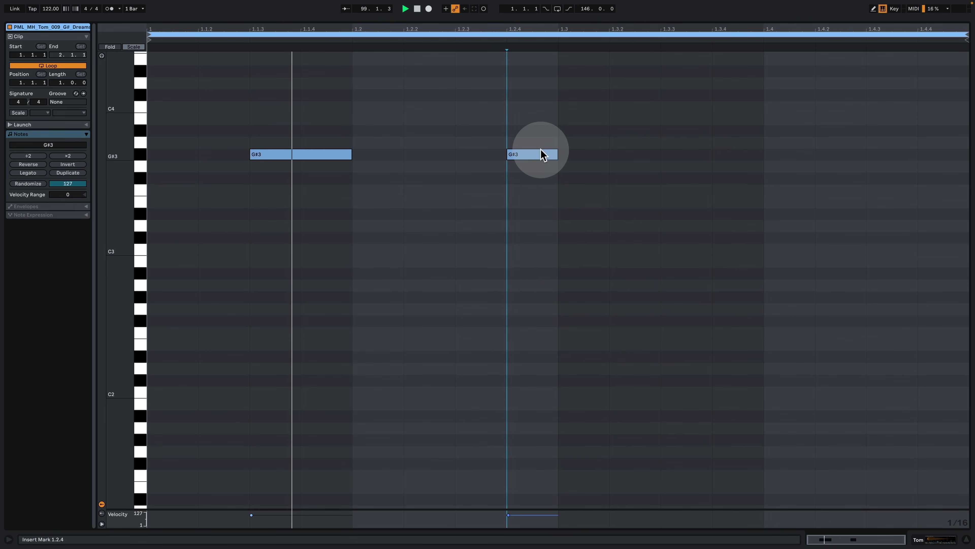
click(930, 540)
Step: Move the playback start to bar 105 on the Bass Mid track and play the soloed drums from there
scroll(722, 274, up, 2)
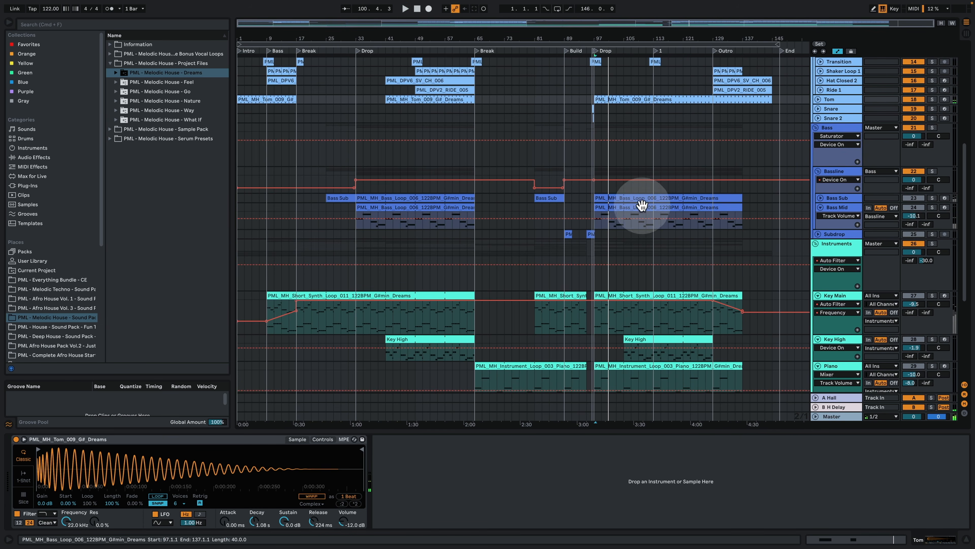
click(627, 230)
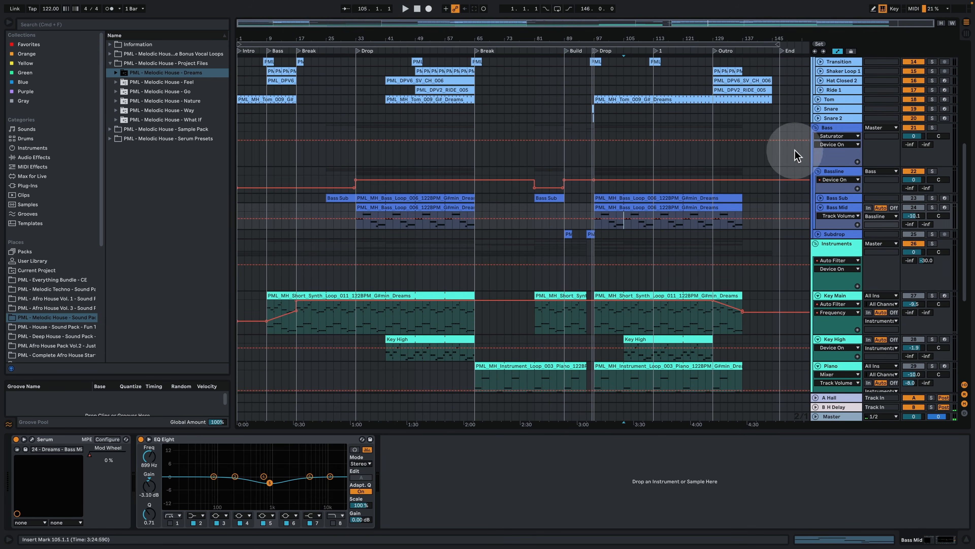
scroll(768, 251, up, 1)
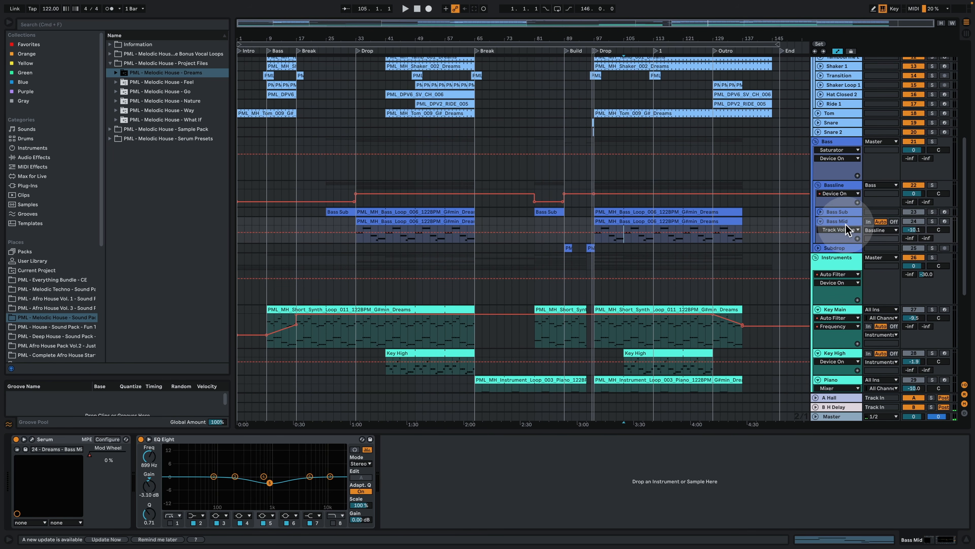
scroll(707, 229, up, 5)
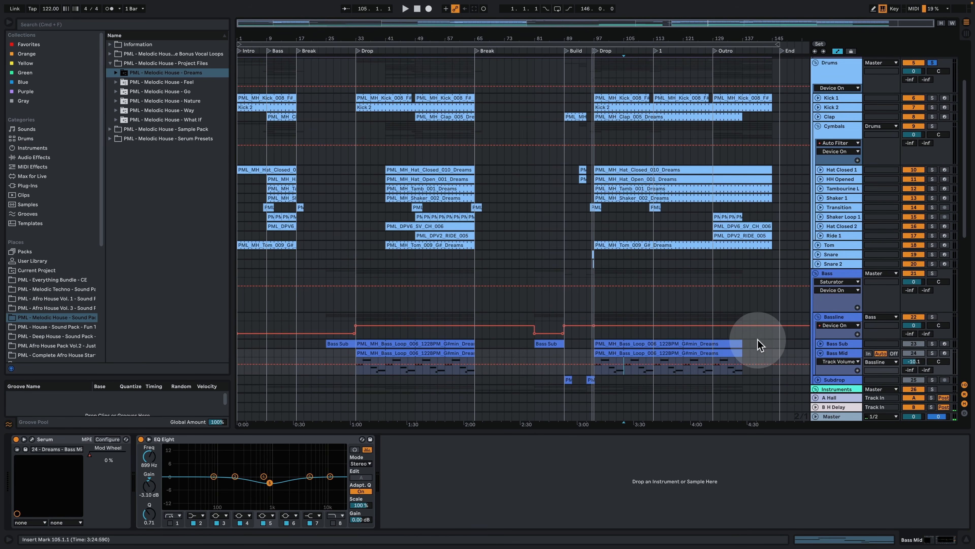
key(space)
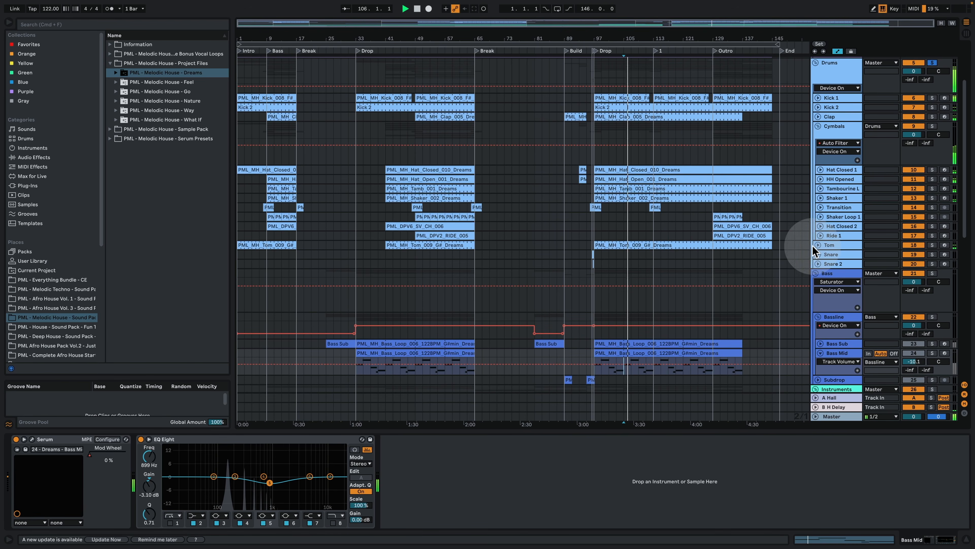
Step: Play the Outro from bar 129 with the Ride 1 devices shown, then toggle the Ride 1 solo on and off
key(space)
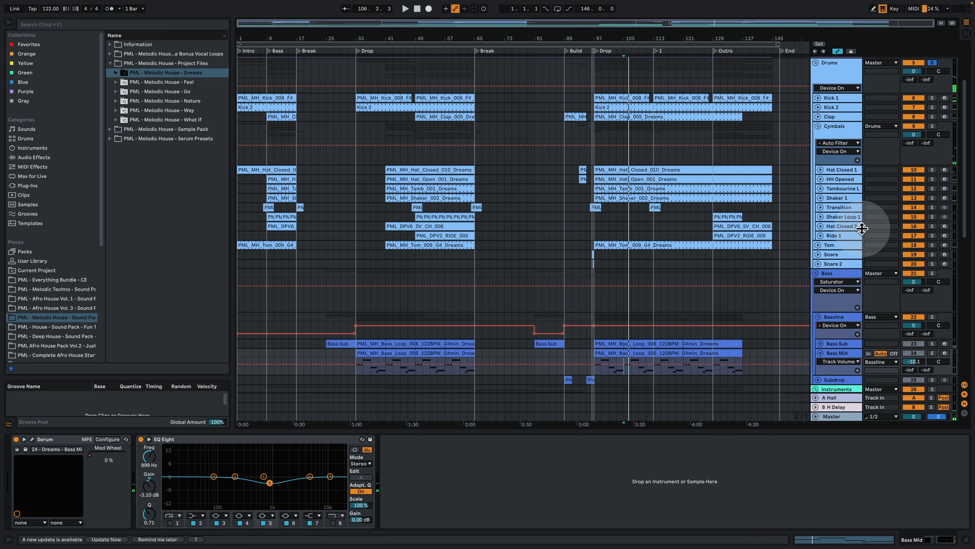
click(716, 51)
click(837, 236)
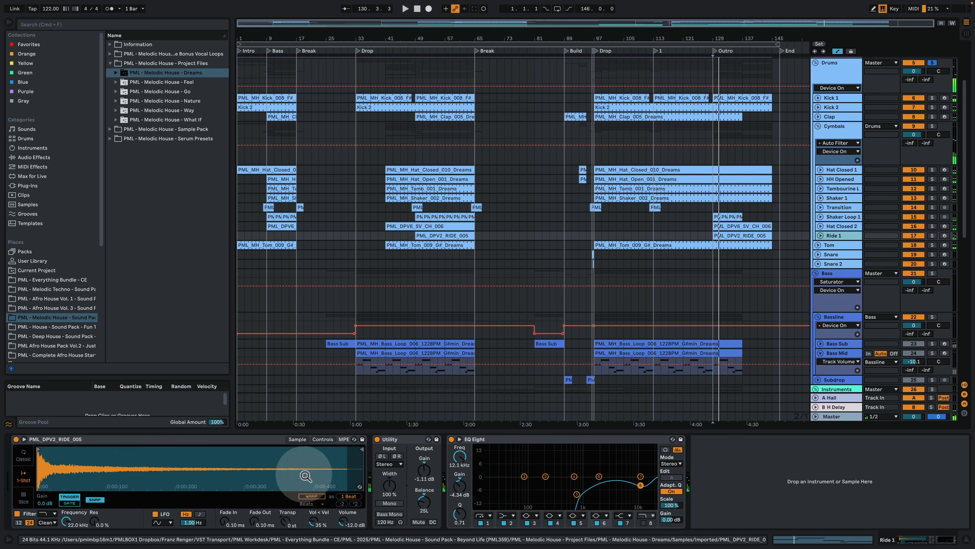
key(space)
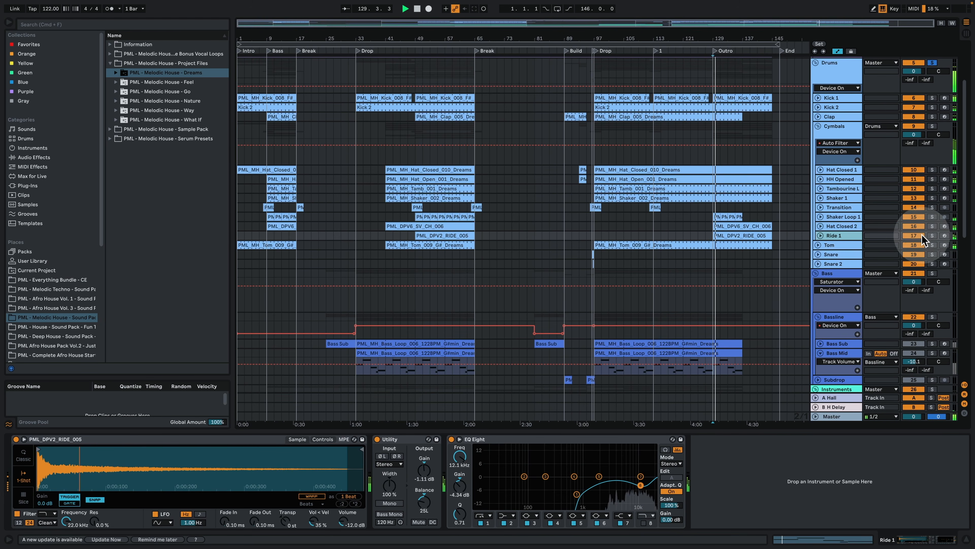
click(933, 236)
click(933, 236)
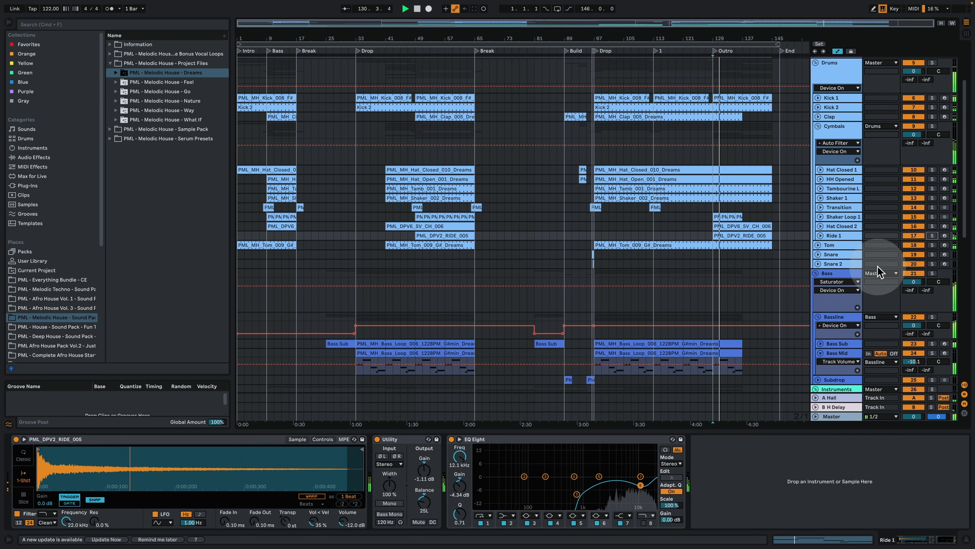
Step: Solo the Bass group, play it from bar 99, and show the devices on the Bassline and Bass groups
scroll(875, 267, down, 5)
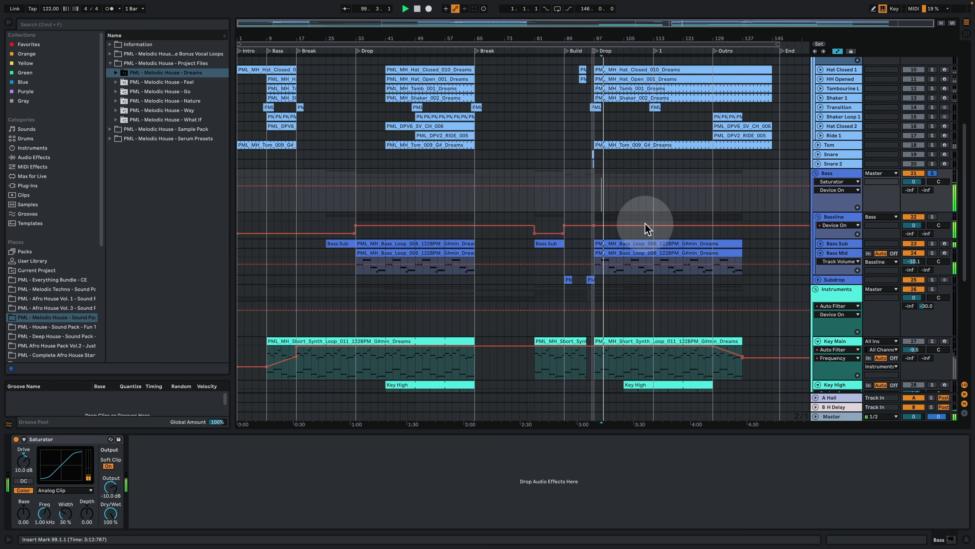
drag(611, 41, 631, 120)
click(835, 217)
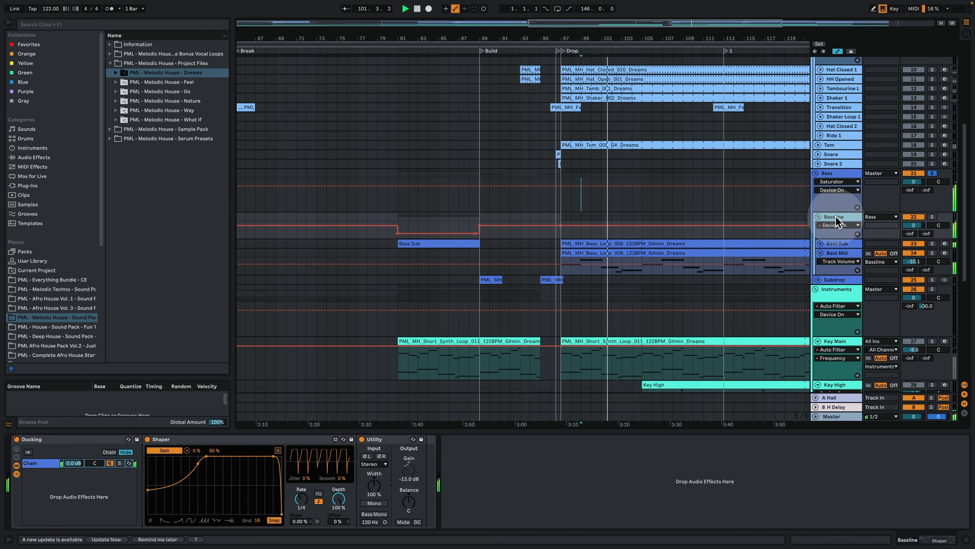
click(830, 174)
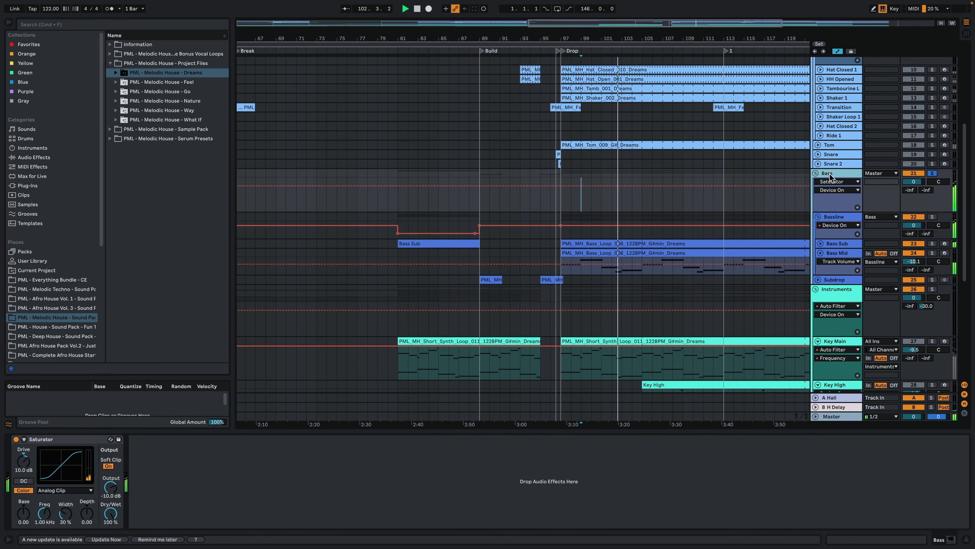
Step: Show the device chains of the Bass Mid and Bass Sub tracks, stop playback, and return to the Bass Mid devices
click(838, 252)
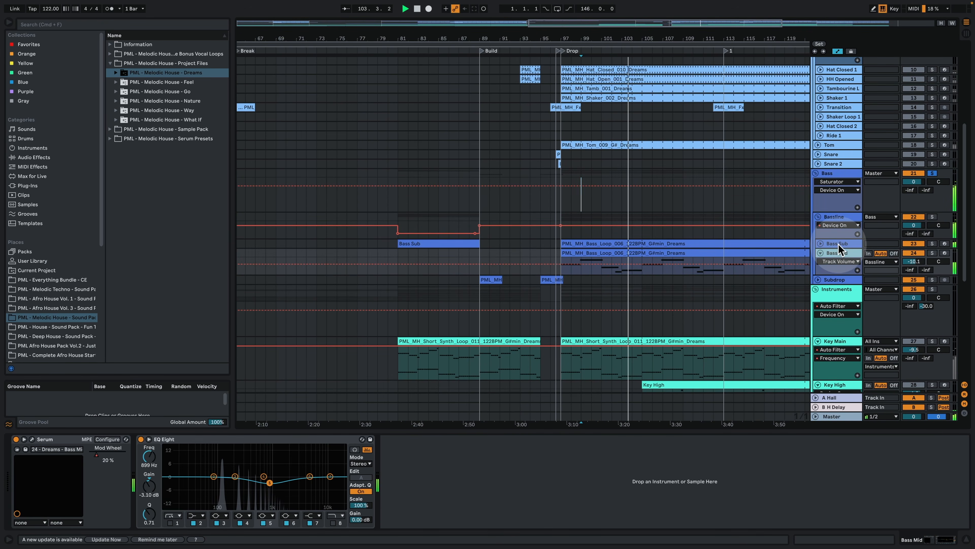
click(838, 245)
scroll(772, 242, down, 3)
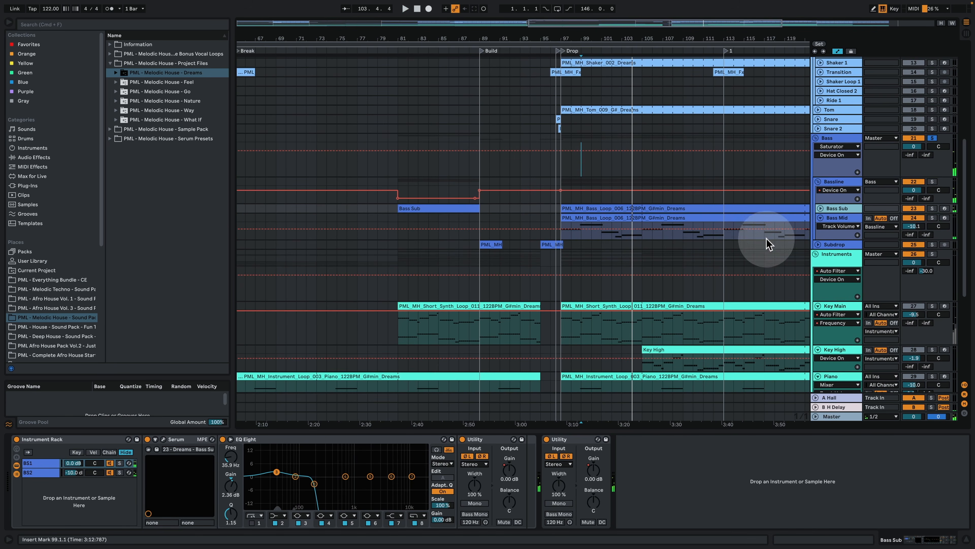
click(850, 218)
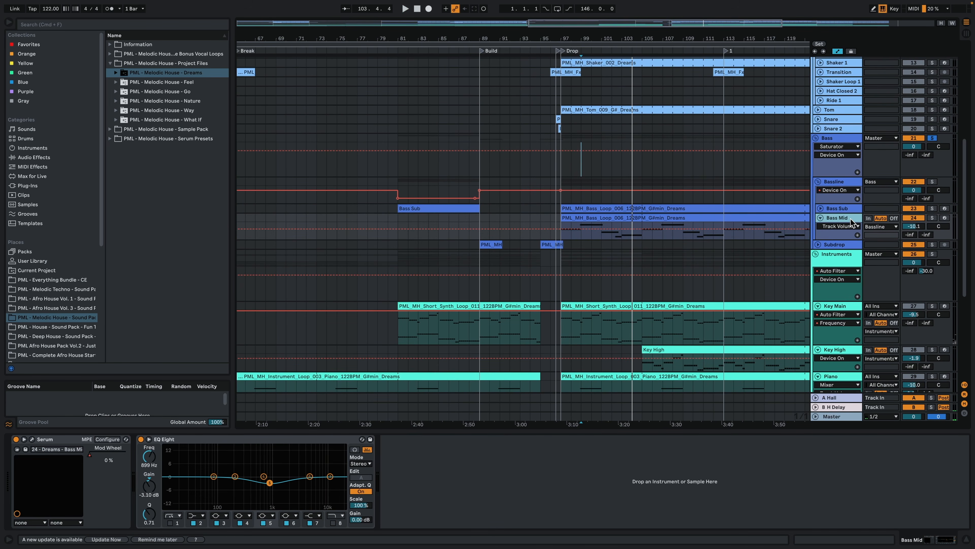
Step: Solo the Instruments group and play it from bar 99, then hide the device view
scroll(807, 246, down, 2)
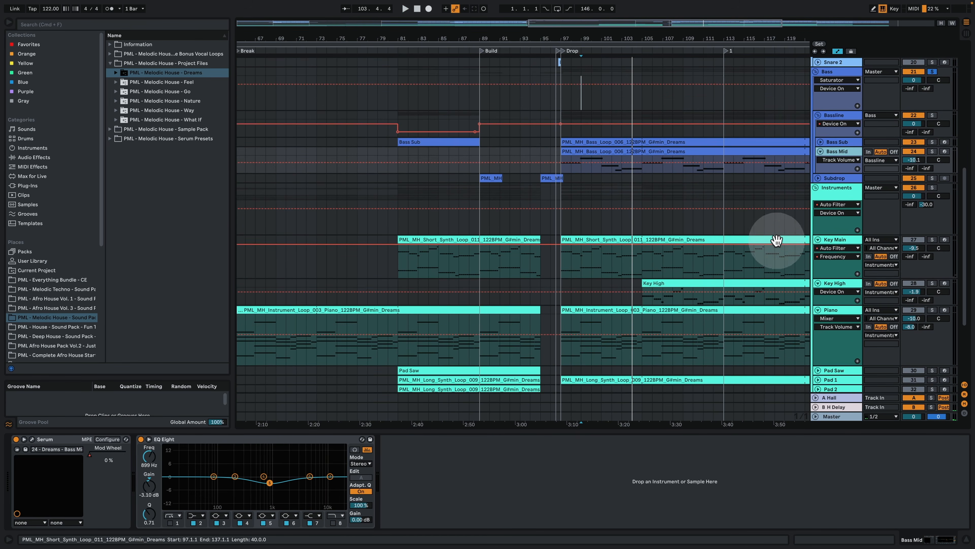
click(842, 188)
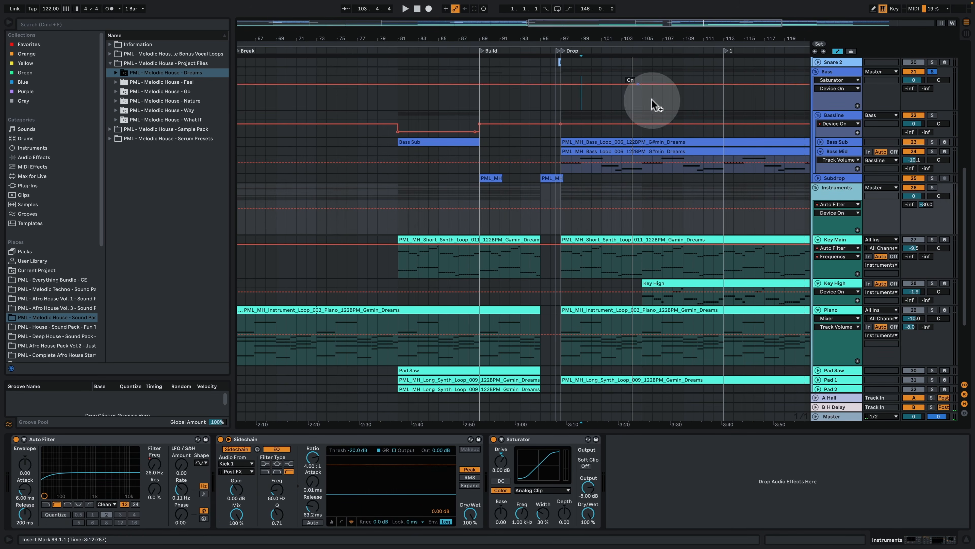
click(933, 187)
key(space)
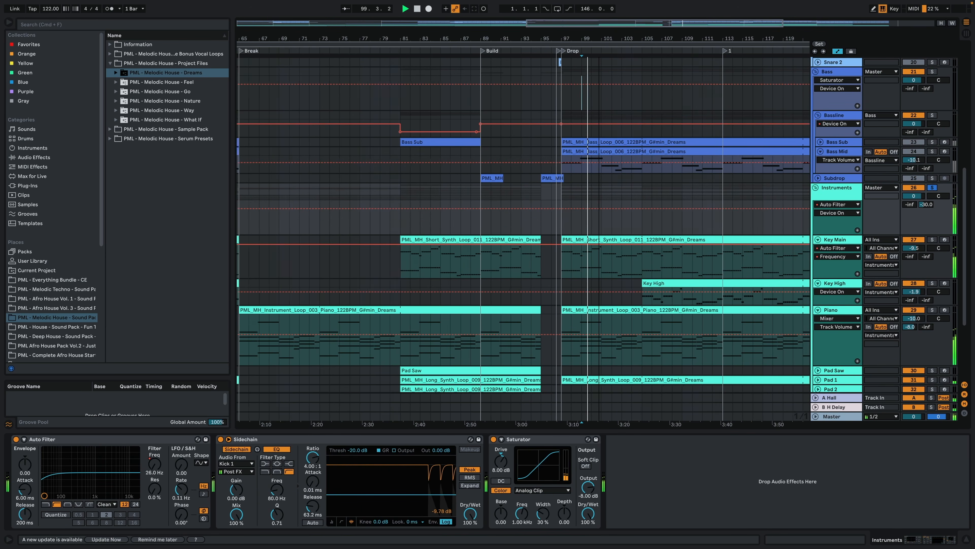
drag(599, 36, 599, 20)
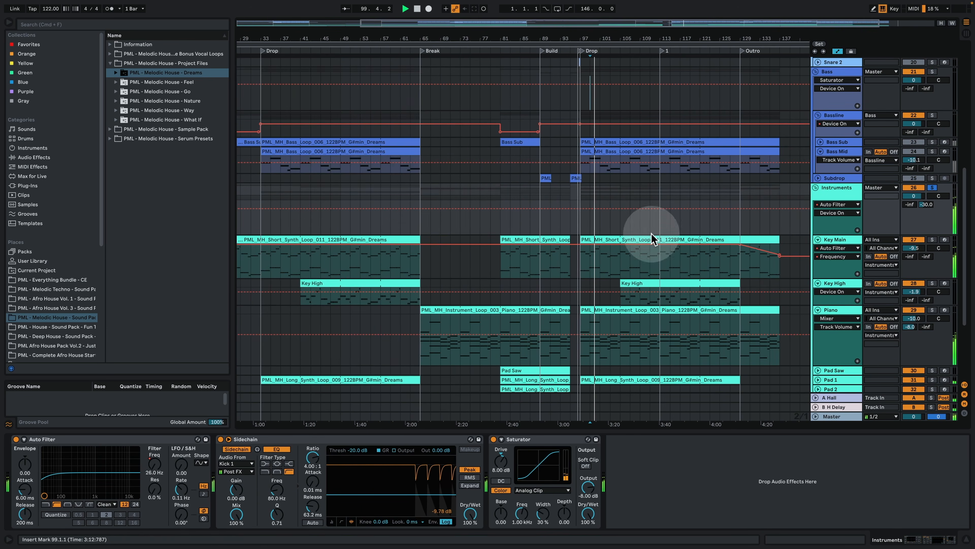
click(963, 539)
Step: Play the soloed instruments from the start of the Break at bar 65 on the Piano track
scroll(793, 378, down, 1)
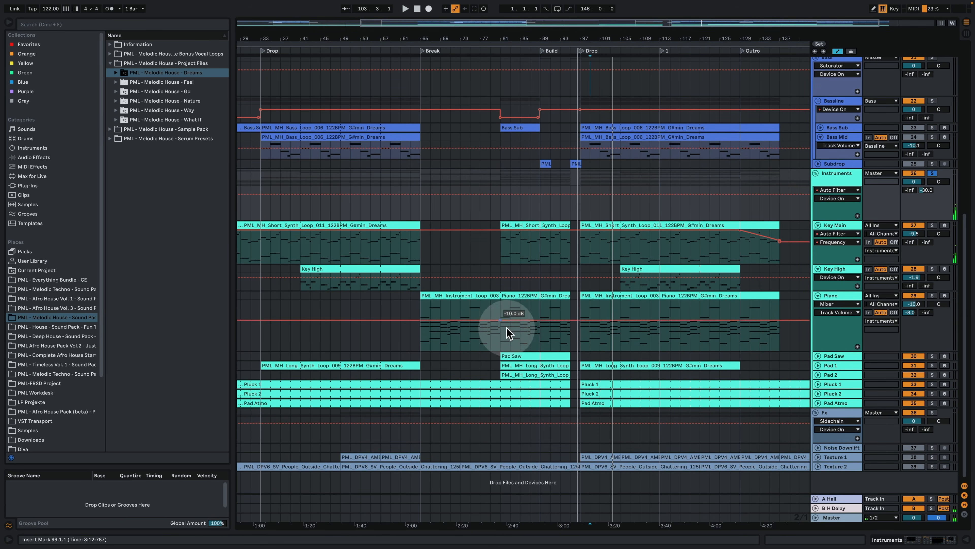
click(500, 310)
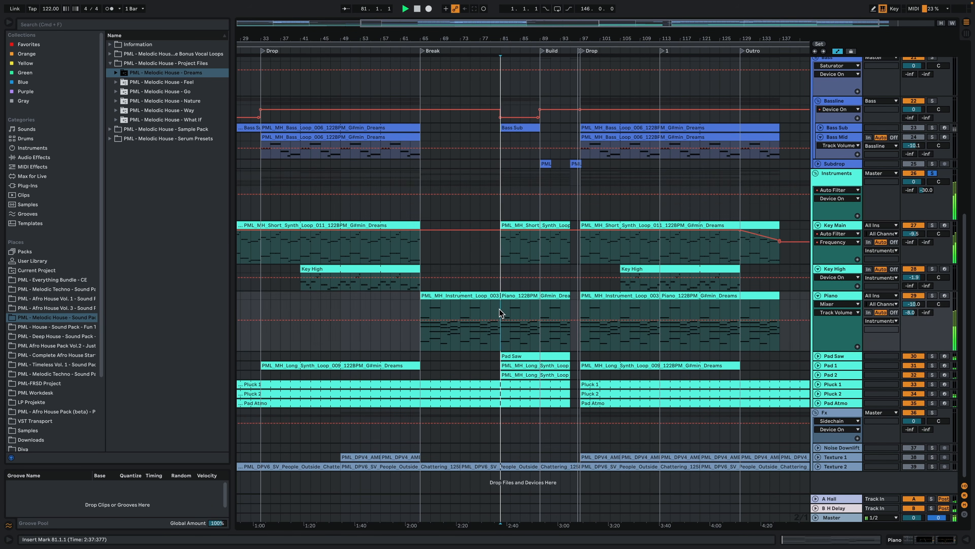
click(420, 310)
key(space)
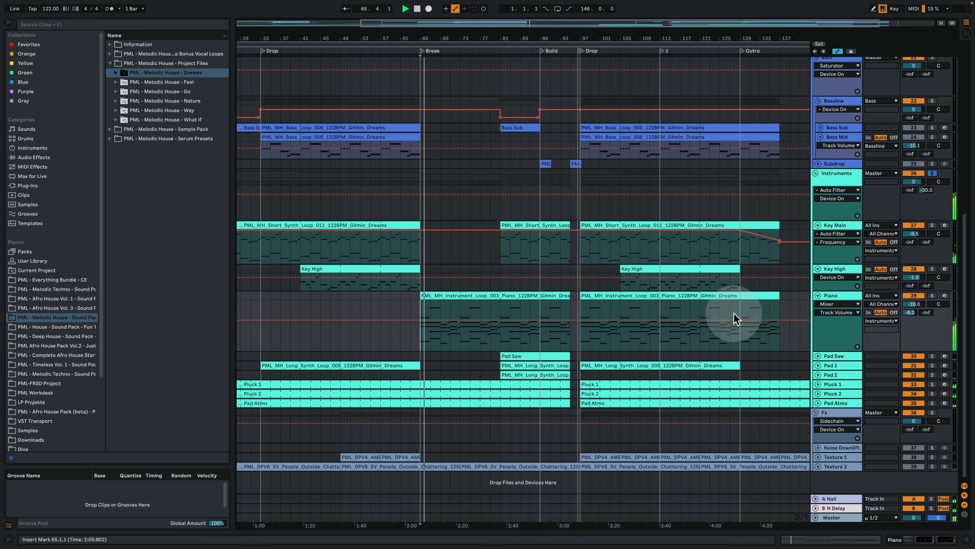
Step: Unfold the Pad Atmo, Pluck 2 and Pluck 1 tracks to display their note patterns
click(819, 403)
scroll(784, 370, down, 2)
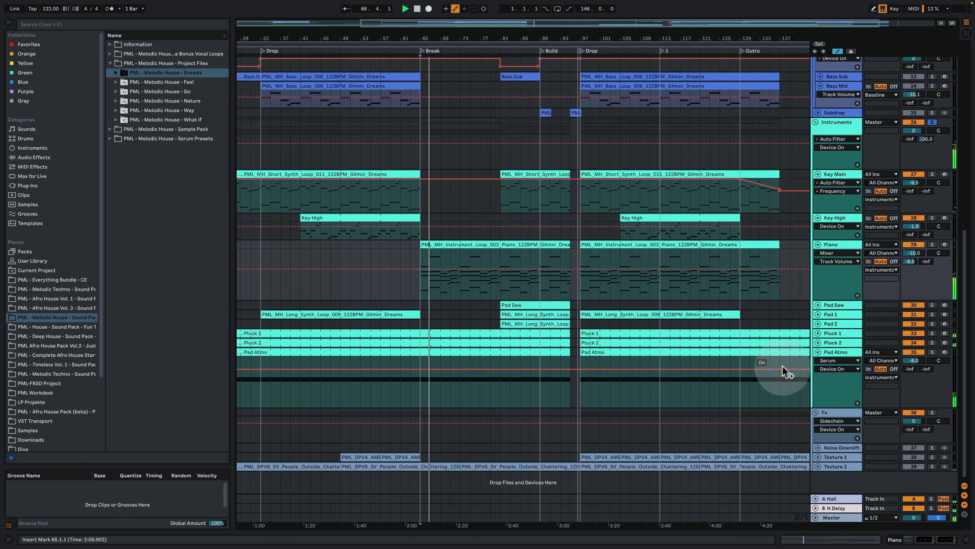
click(818, 343)
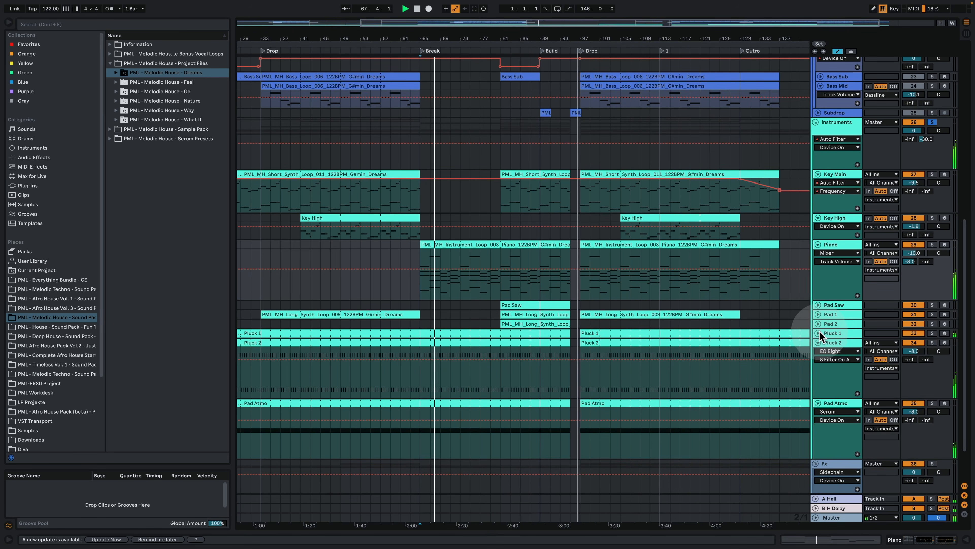
click(818, 332)
Step: Open the Pluck 2 clip and select its first G#3 note, then show and hide the track's devices
double_click(498, 393)
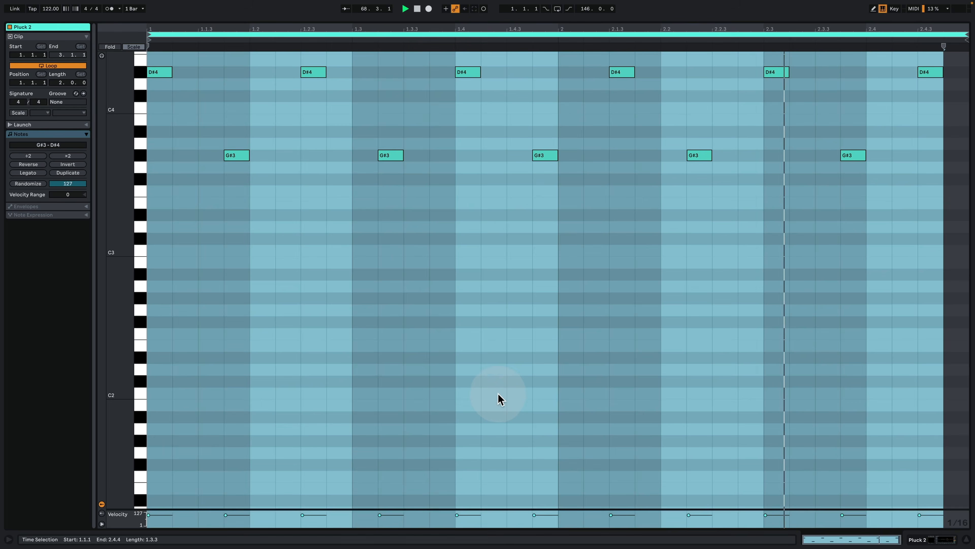
click(372, 263)
drag(183, 140, 226, 166)
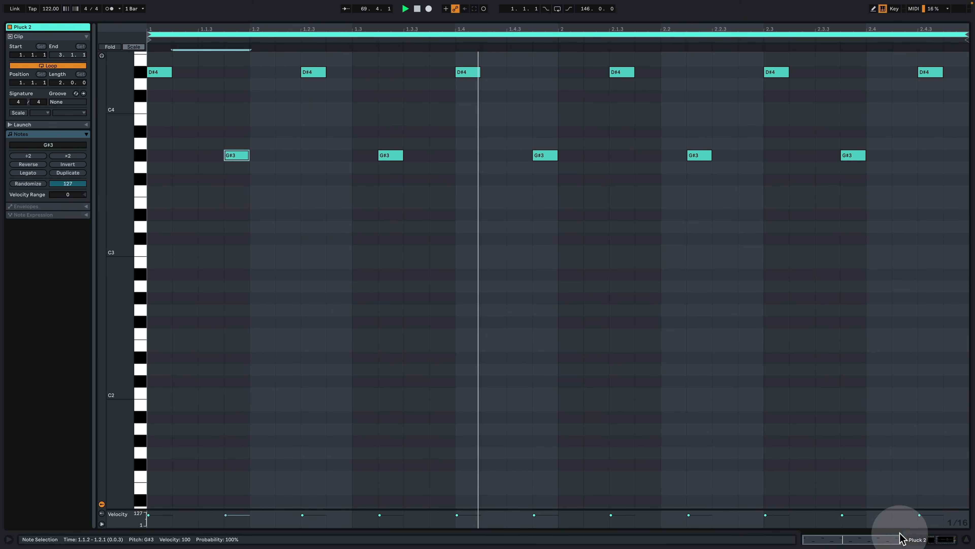
click(918, 536)
scroll(566, 287, up, 2)
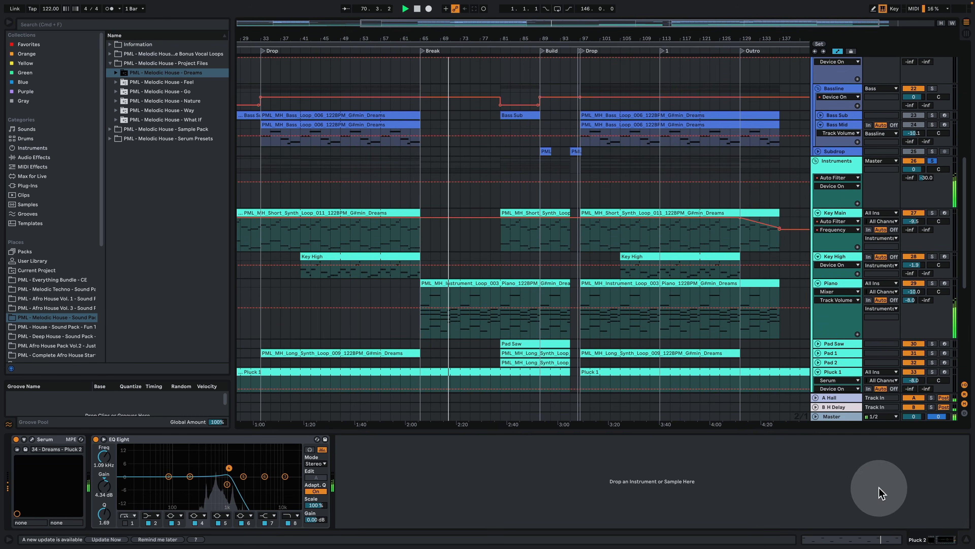
click(966, 539)
Step: Solo the Fx group and play it from the second Drop at bar 97
scroll(630, 412, down, 3)
scroll(814, 389, down, 3)
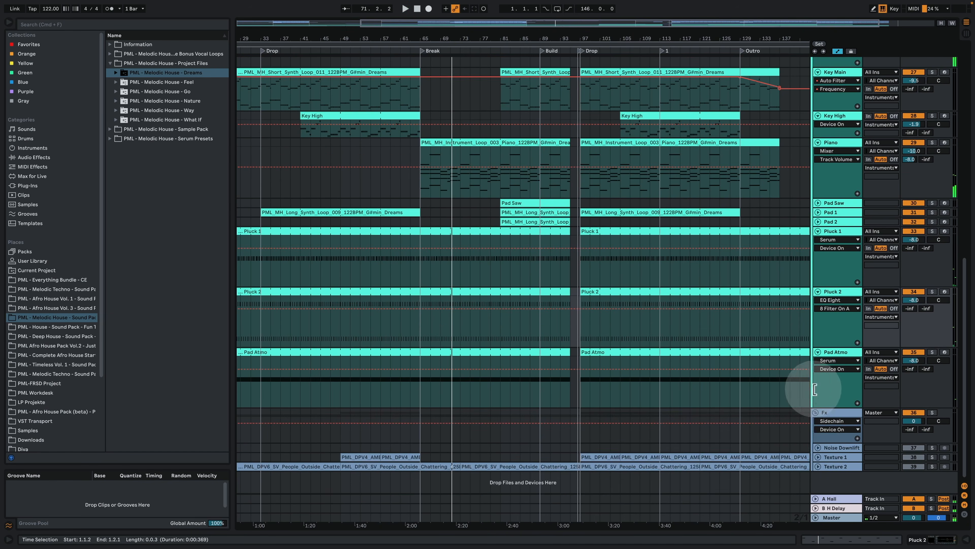
click(827, 419)
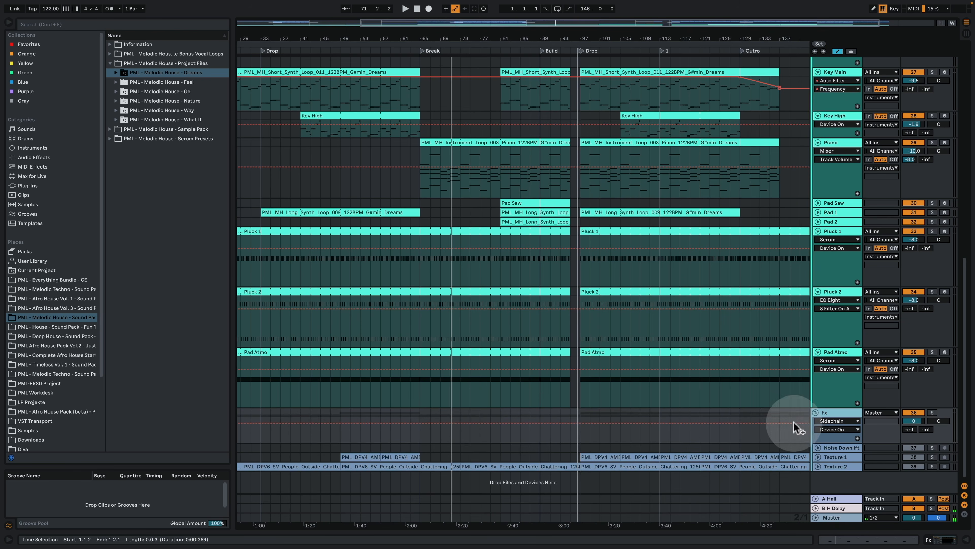
click(931, 412)
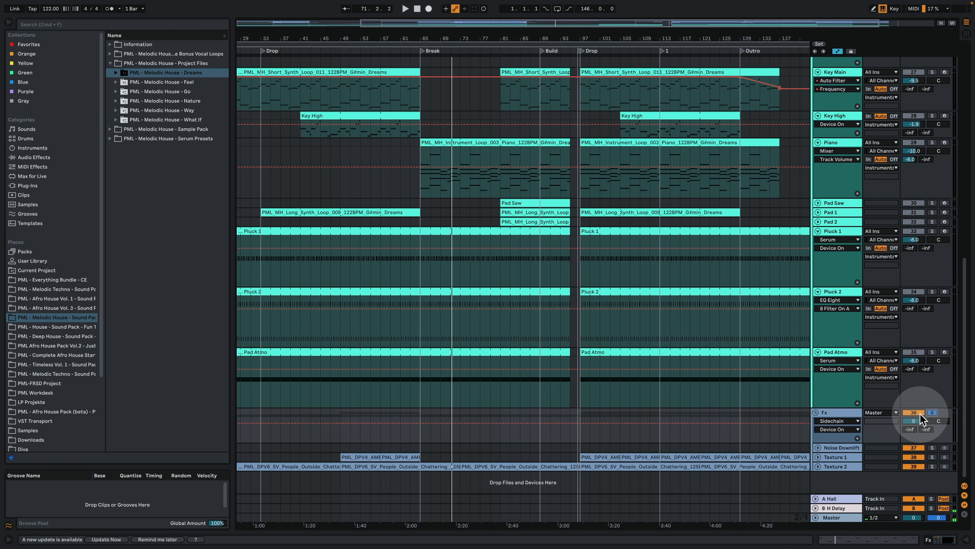
click(581, 437)
key(space)
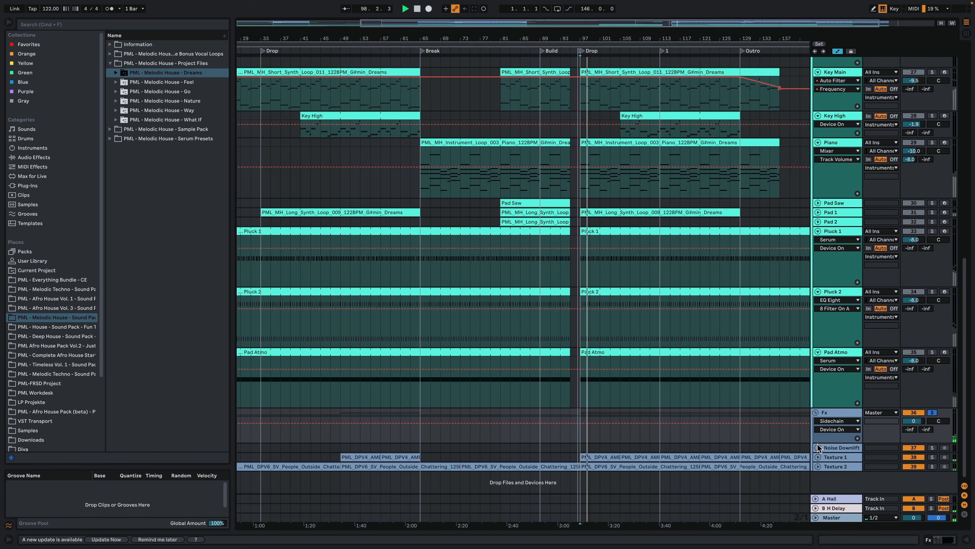
Step: Stop playback and unfold Texture 1 to examine its audio clips in the second Drop, then fold it and unsolo the Fx group
key(space)
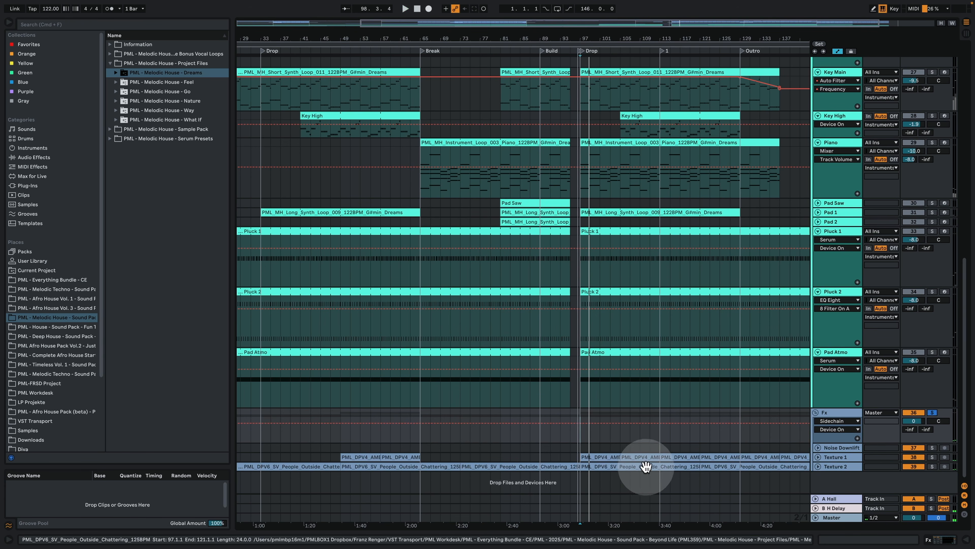
click(834, 465)
click(818, 457)
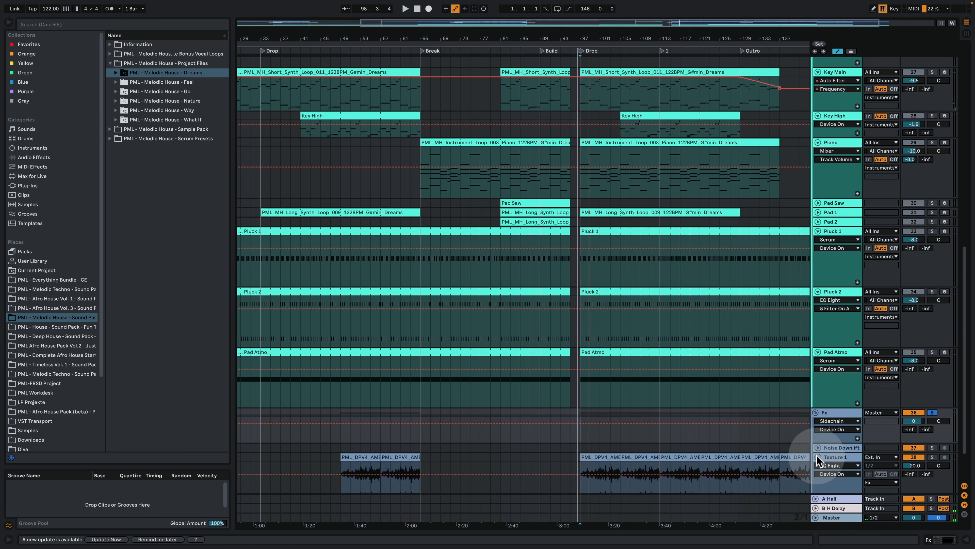
drag(609, 41, 606, 72)
scroll(652, 269, down, 3)
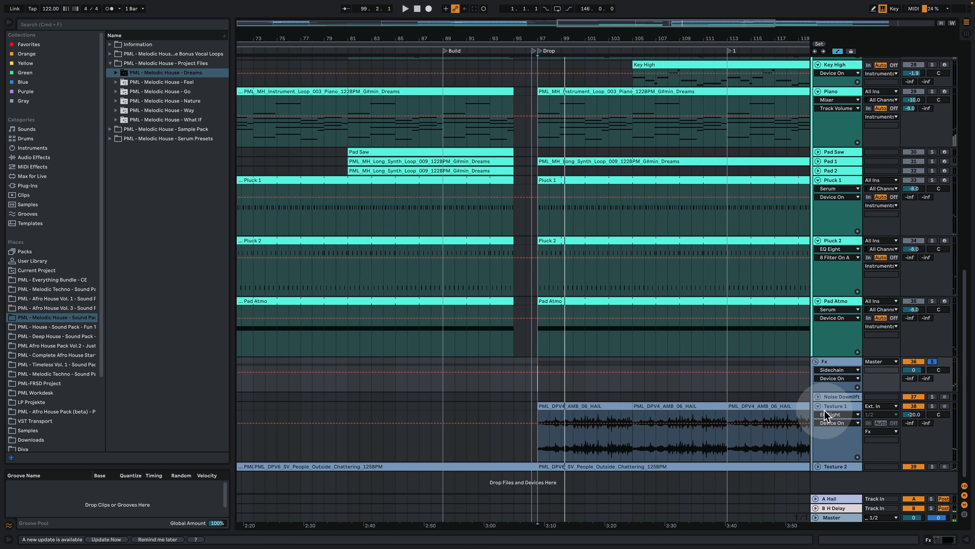
click(818, 406)
click(932, 361)
Step: Solo the Main Vocal track and play it from bar 113, then show its device chain
scroll(737, 320, up, 15)
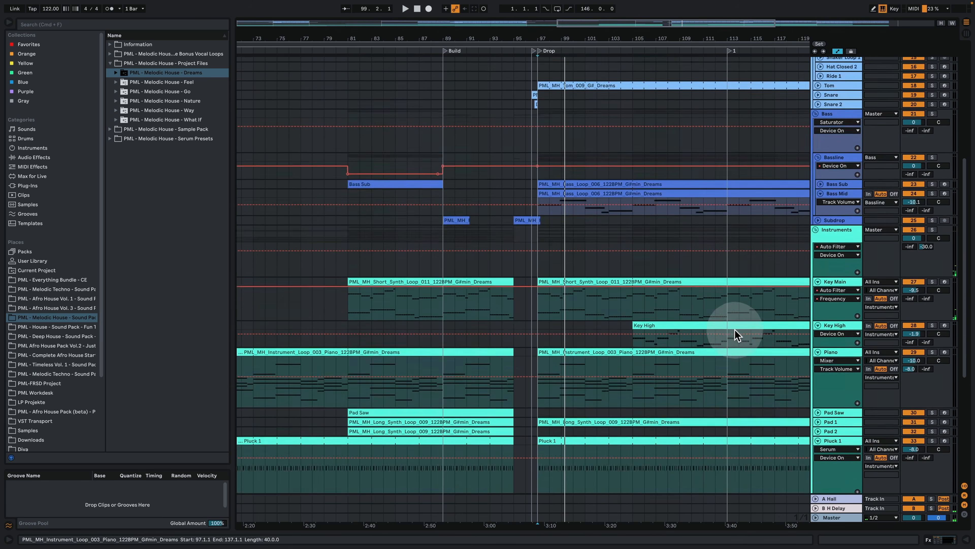
drag(606, 38, 608, 18)
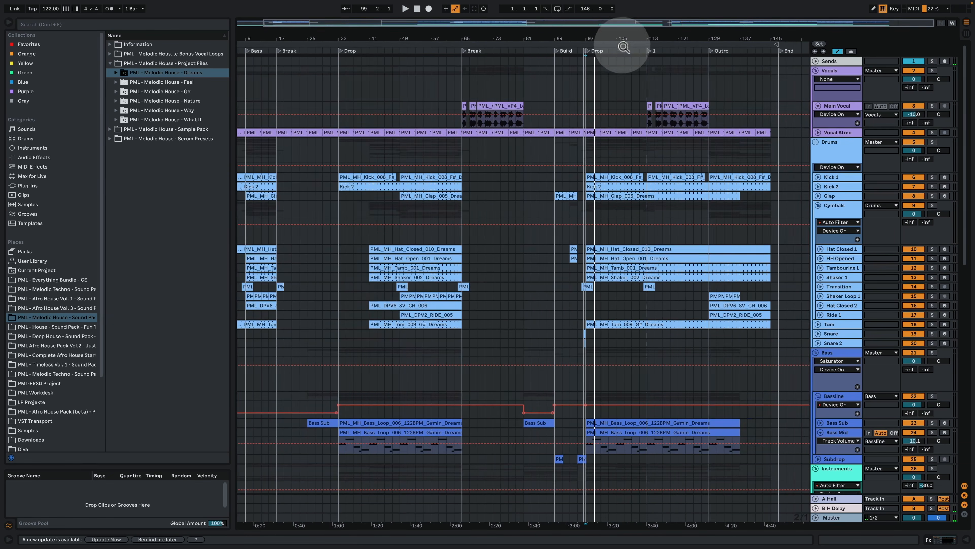
click(646, 111)
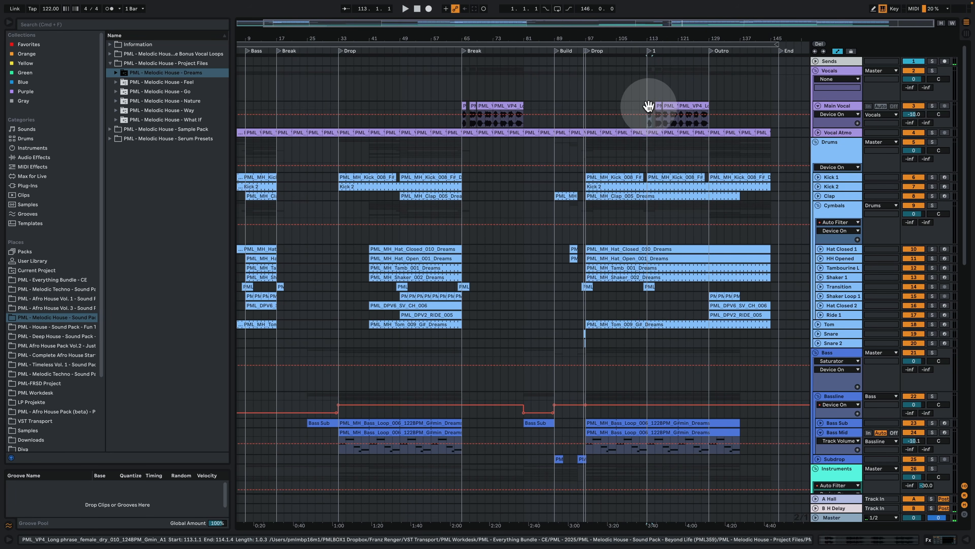
click(933, 106)
key(space)
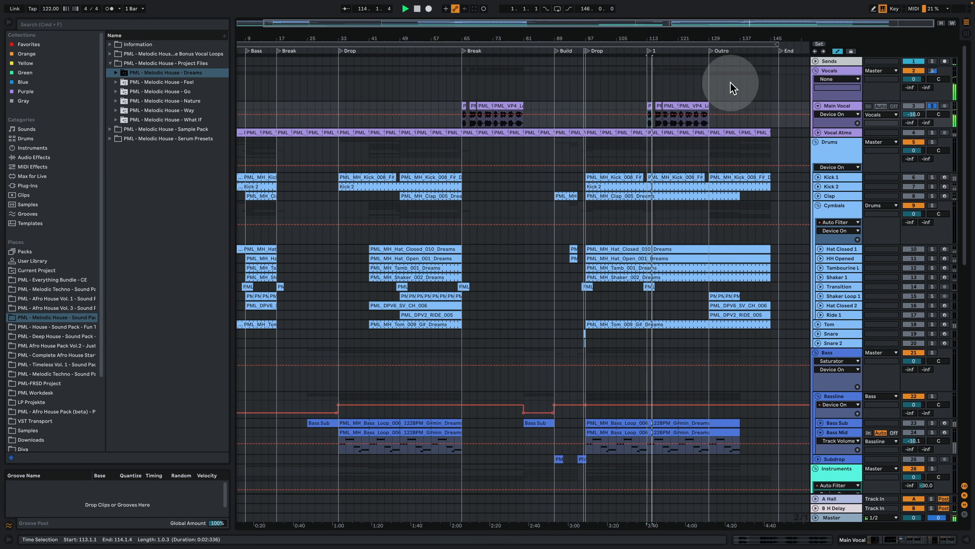
double_click(835, 105)
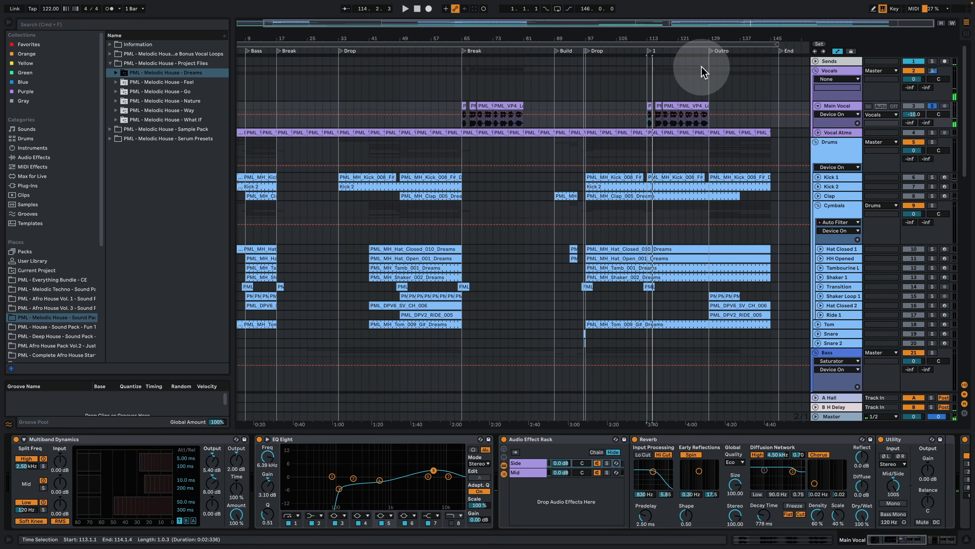
drag(651, 35, 622, 96)
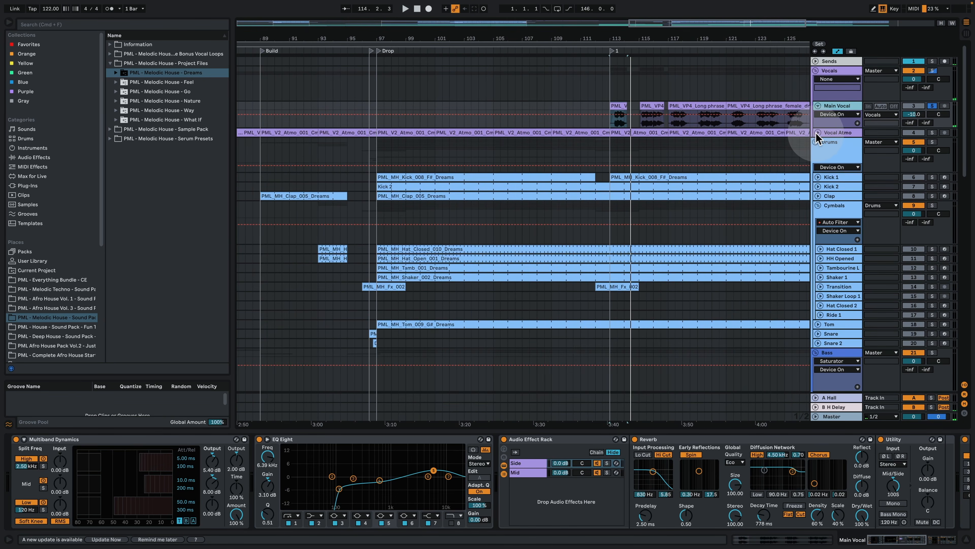
Step: Unfold Vocal Atmo, solo it and play it from bar 115
click(817, 133)
click(933, 132)
click(614, 152)
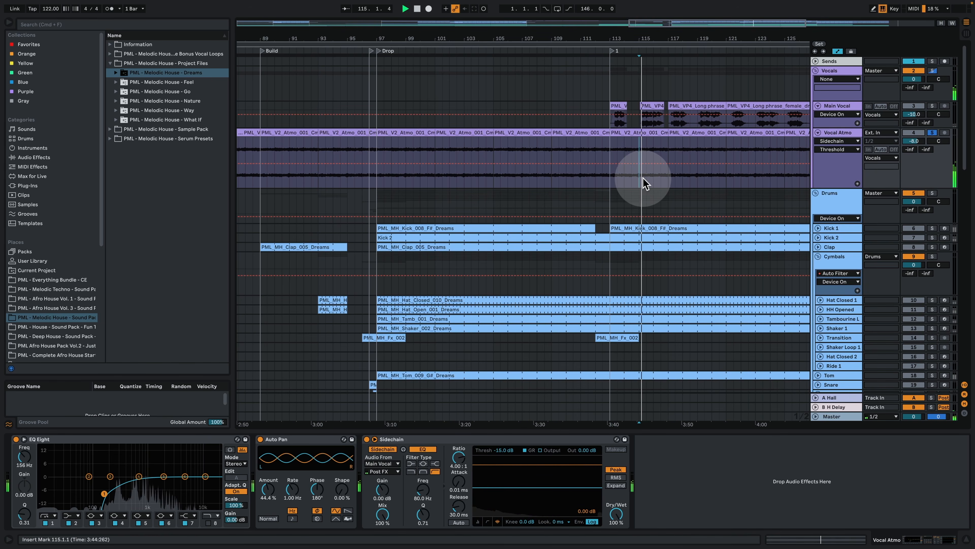
Step: Stop playback and examine the device chains of the Vocals group, A Hall, B H Delay, Sends and Master tracks
click(829, 71)
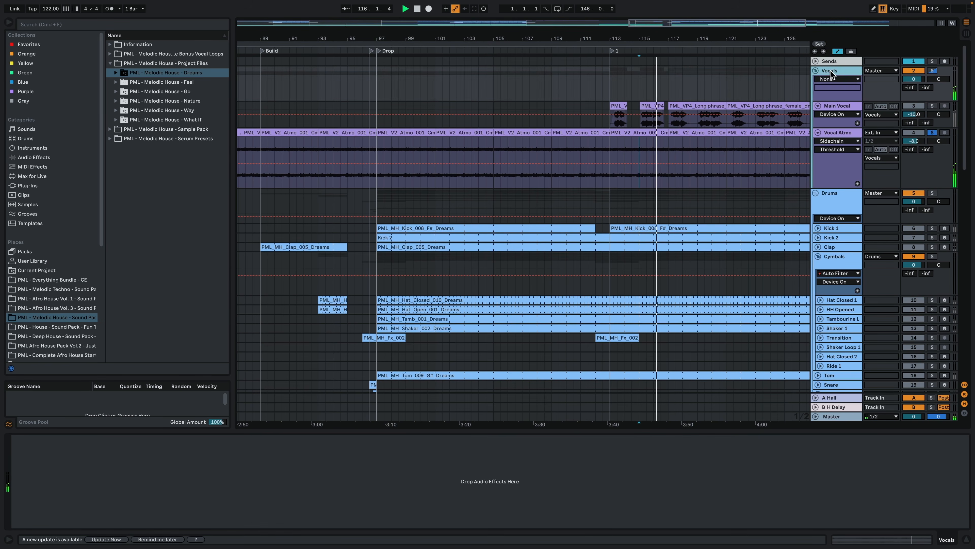
click(834, 398)
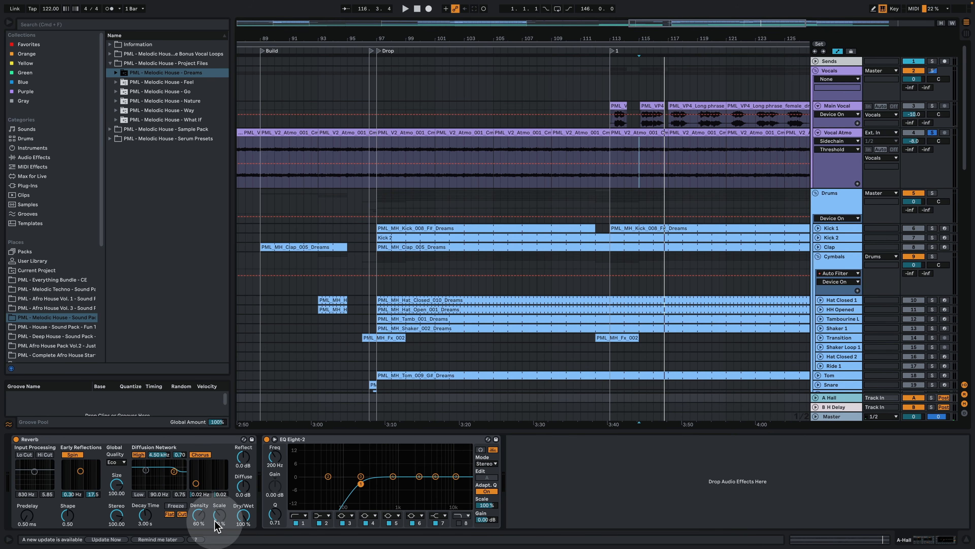
click(841, 408)
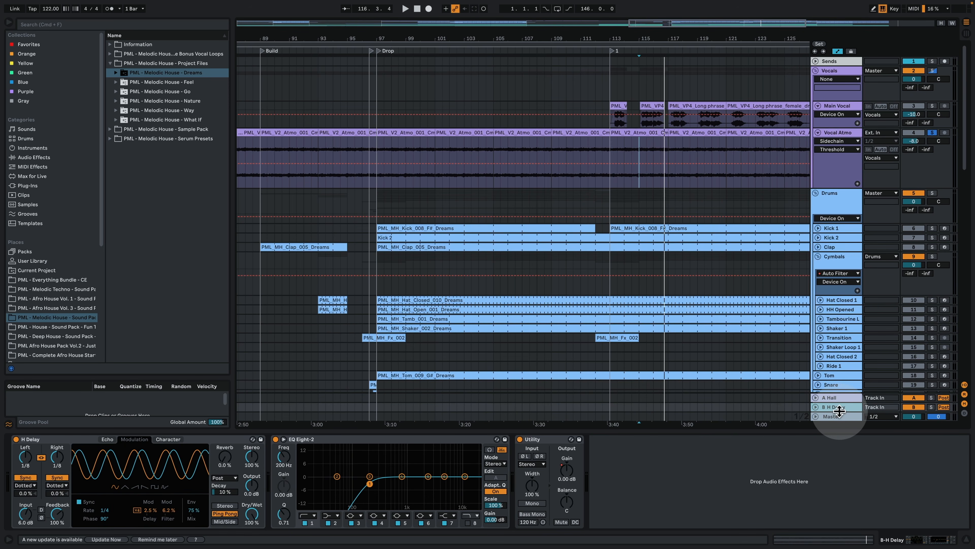
click(846, 60)
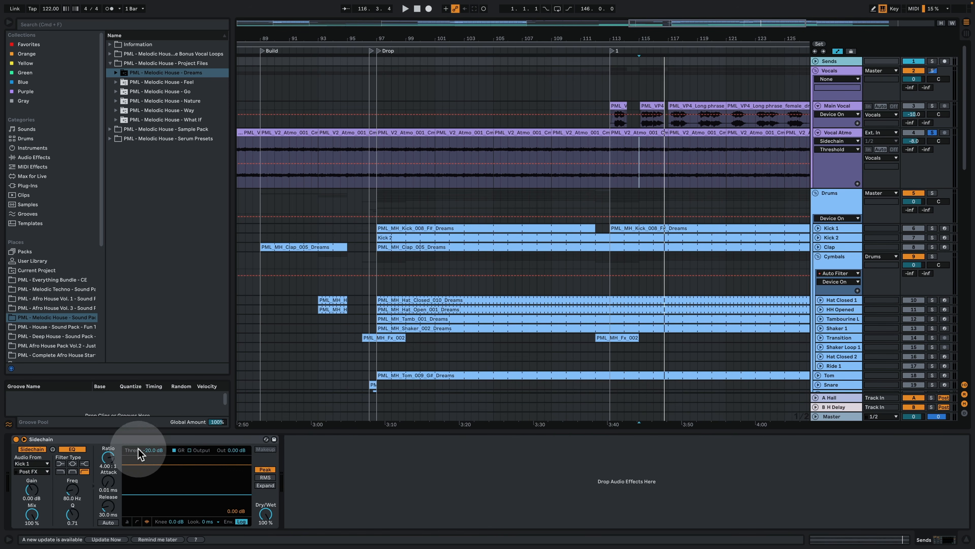
click(833, 416)
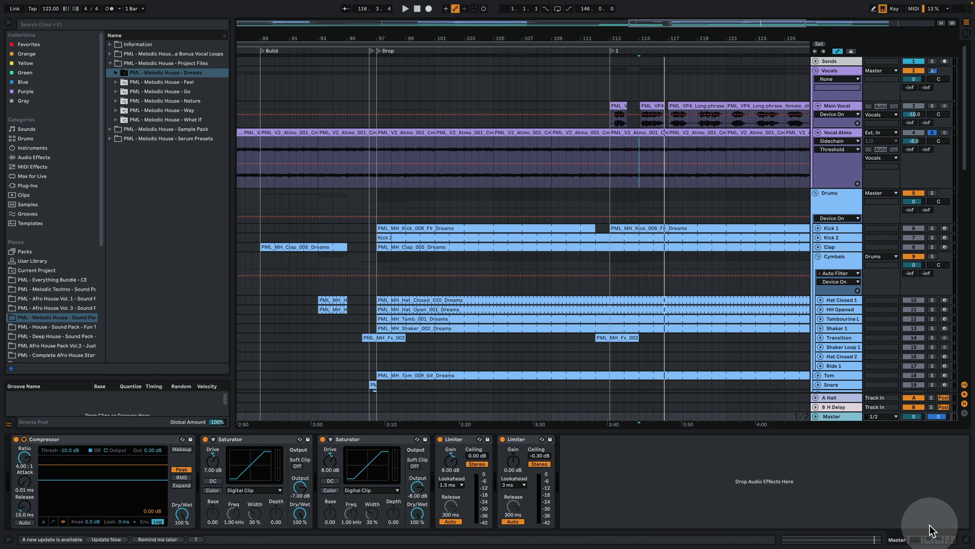
Step: Hide the device view and fold Vocal Atmo, bringing the whole arrangement from Intro to End into view
click(963, 541)
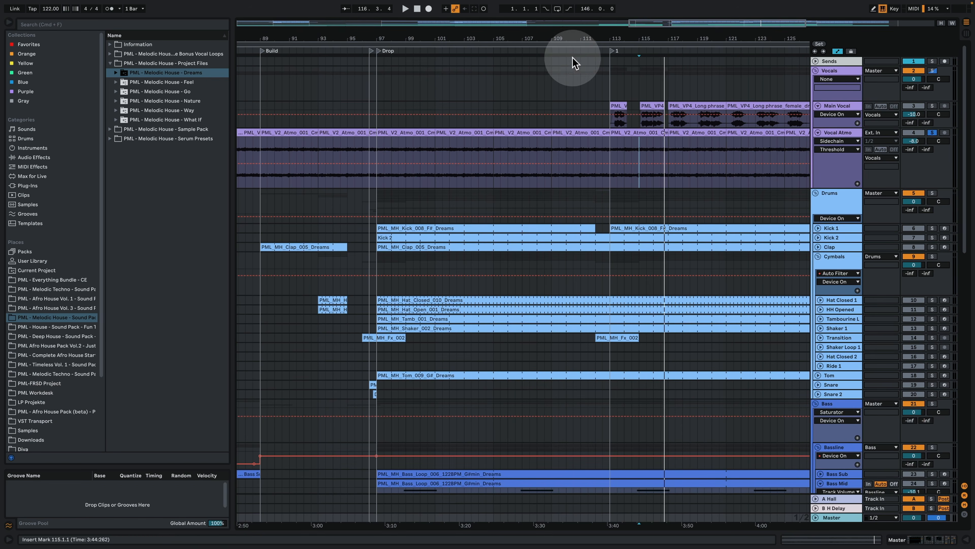
drag(572, 60, 604, 47)
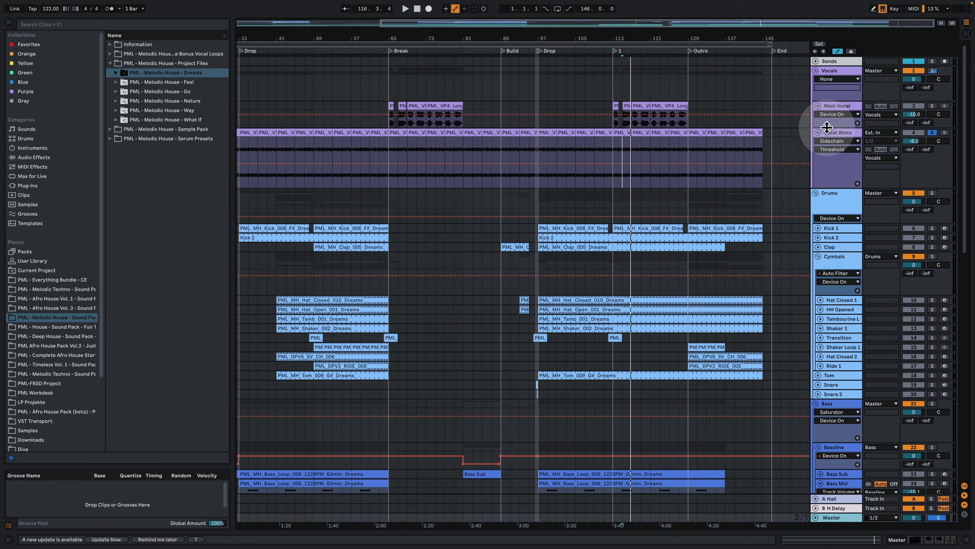
click(817, 133)
drag(566, 35, 615, 23)
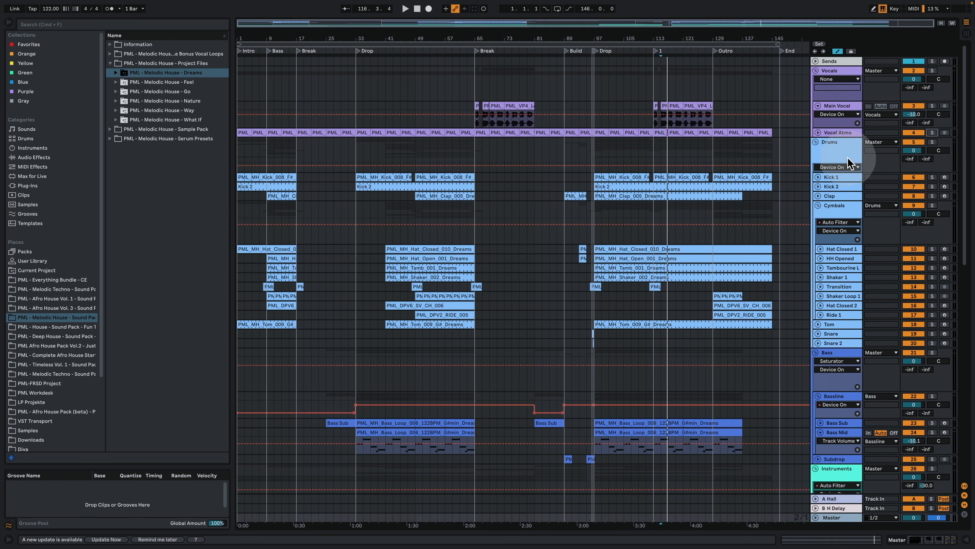
Step: Solo and unfold Kick 1 with its devices shown, and play it from the second Drop at bar 97
click(593, 148)
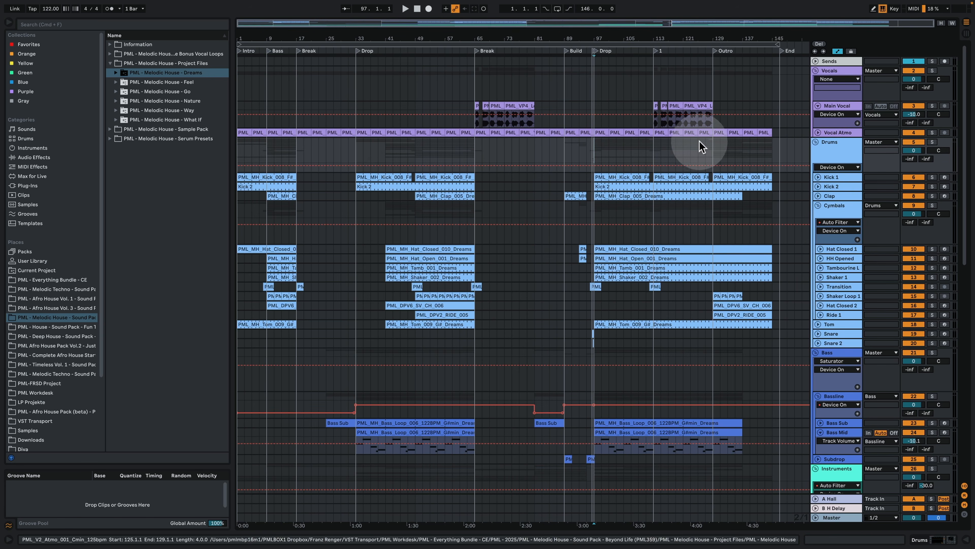
click(933, 176)
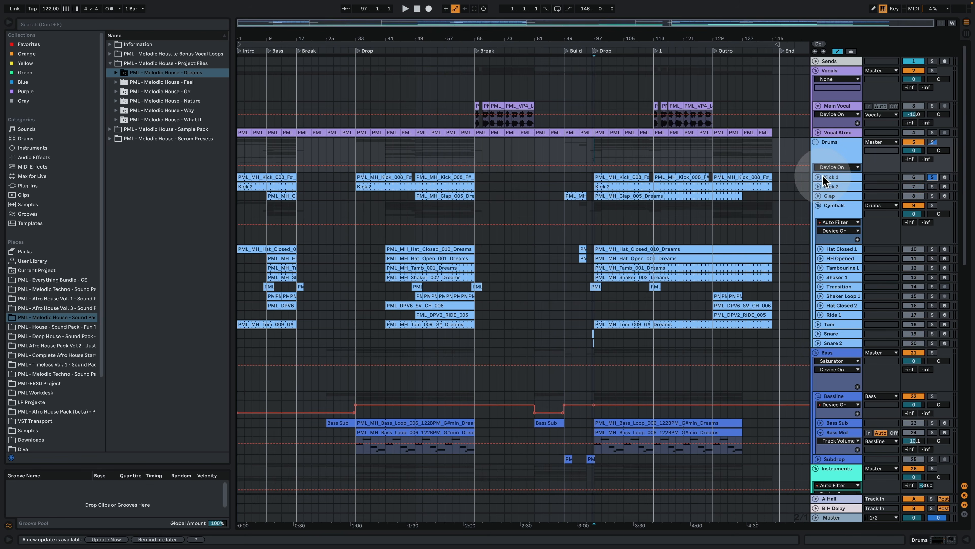
click(819, 177)
double_click(832, 177)
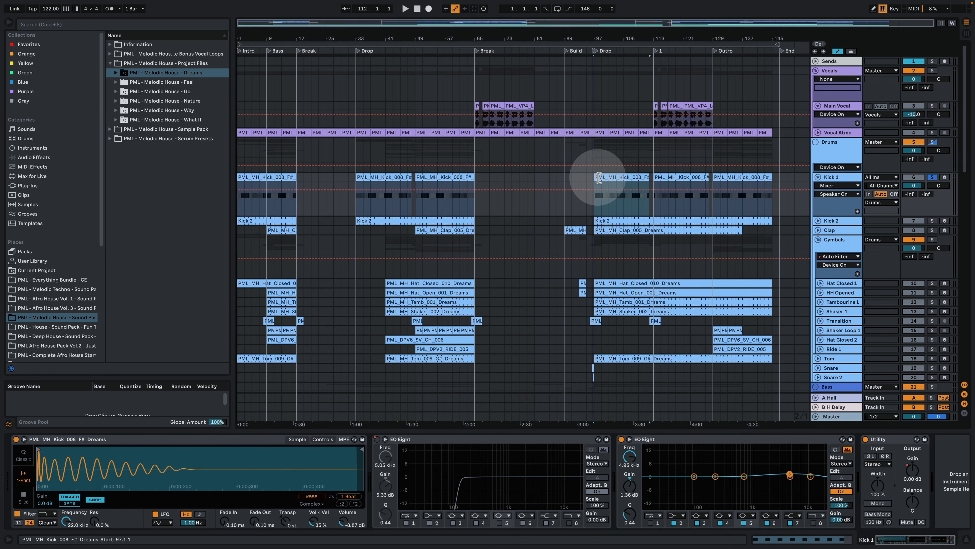
key(space)
drag(606, 56, 539, 57)
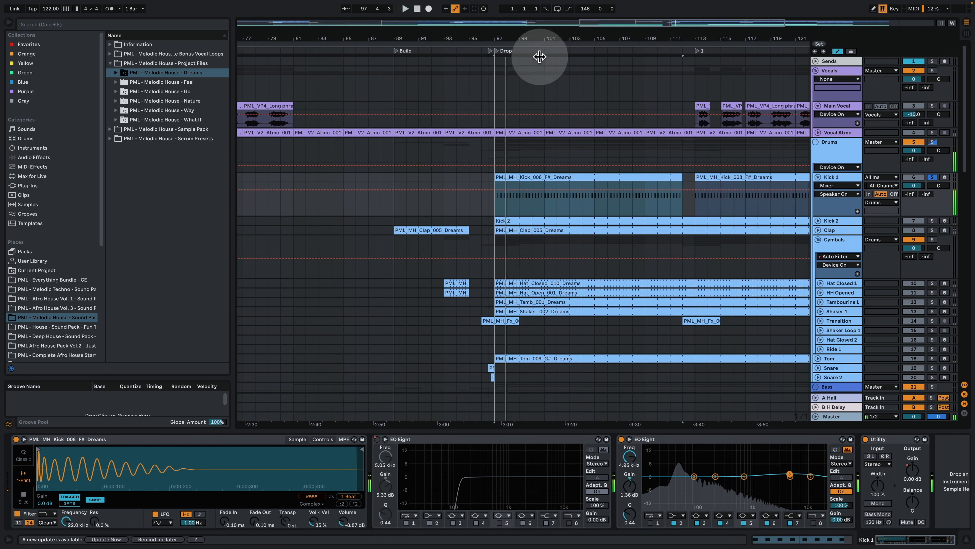
click(538, 181)
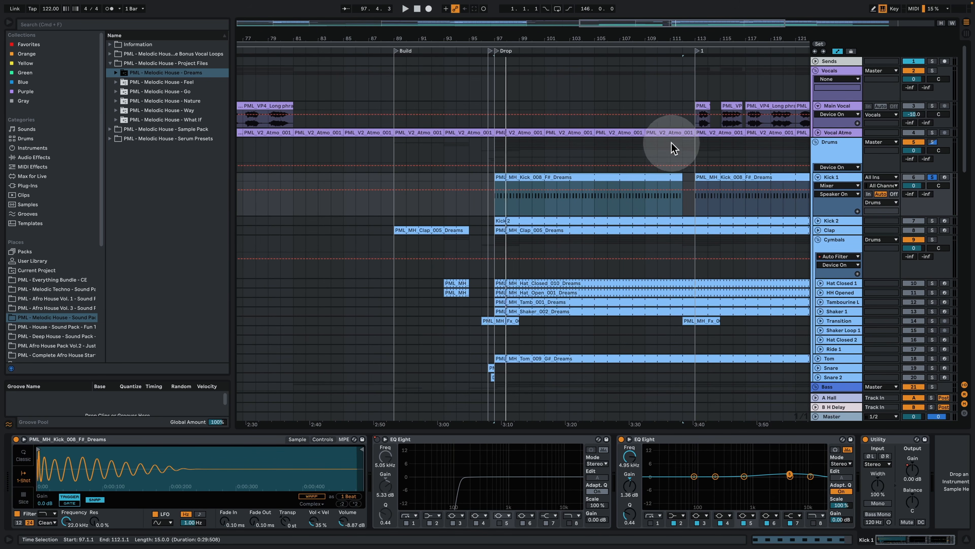
Step: Unfold Kick 2 at the second Drop and solo it alongside Kick 1
click(818, 221)
drag(540, 38, 536, 57)
key(space)
key(space)
drag(474, 39, 467, 77)
click(933, 220)
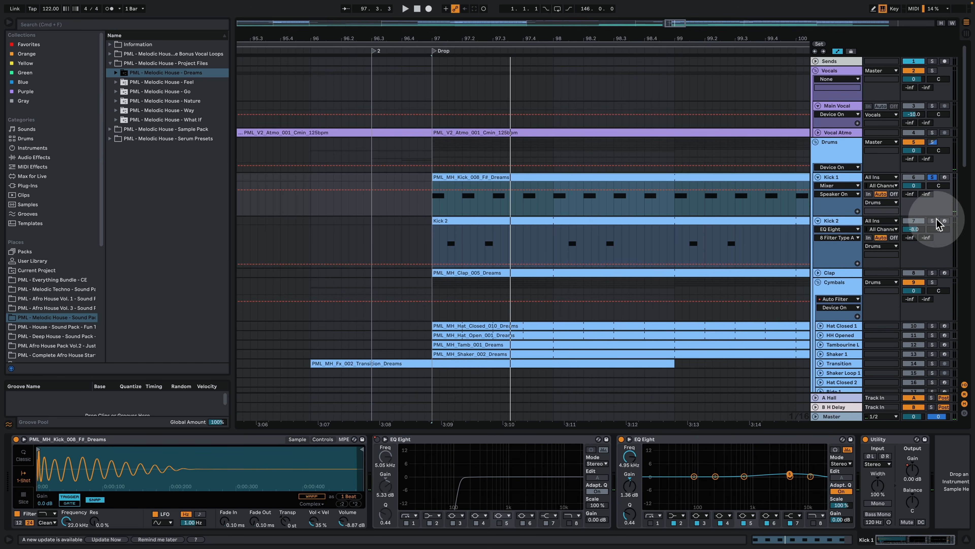
Step: Select the Kick 2 clip to show its devices and play it together with Kick 1 from bar 97
click(444, 219)
click(453, 40)
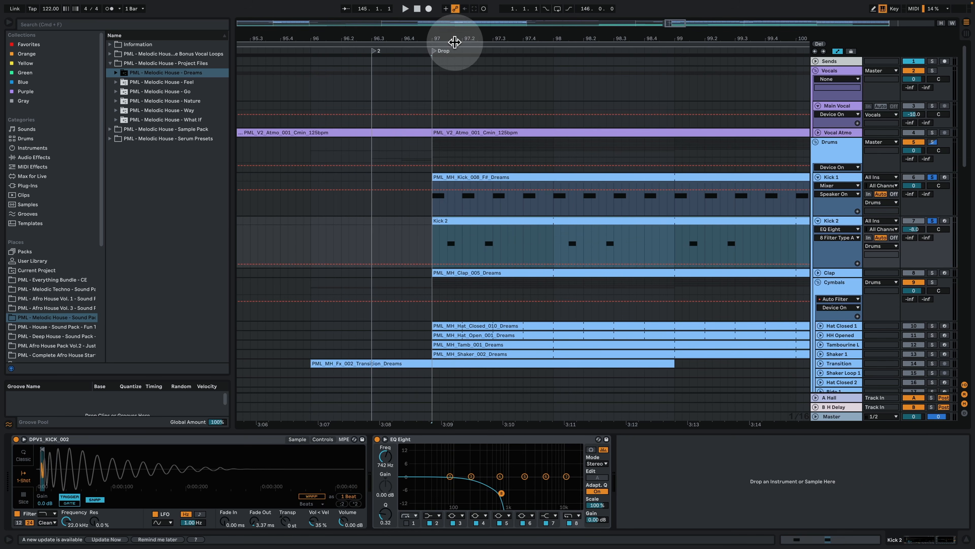
key(space)
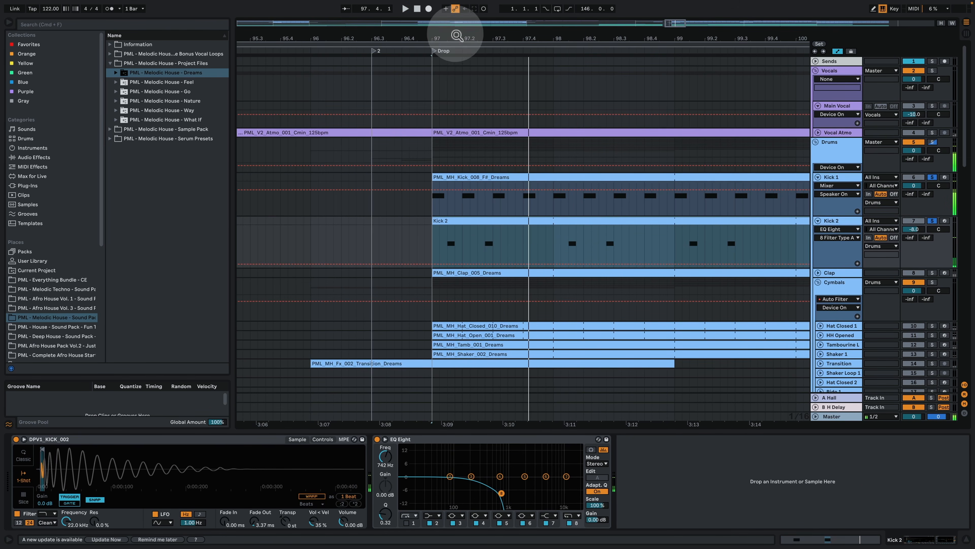
drag(455, 36, 454, 40)
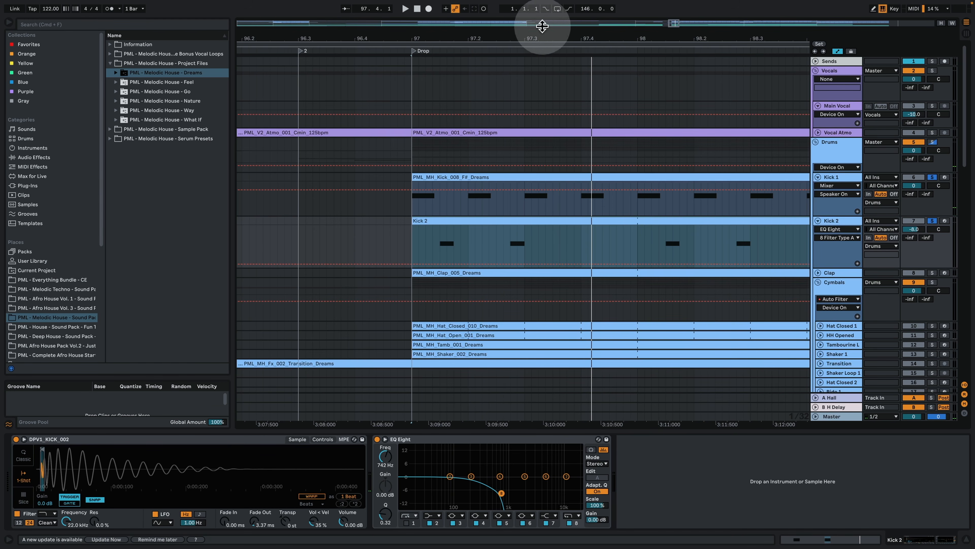
drag(528, 38, 369, 36)
key(space)
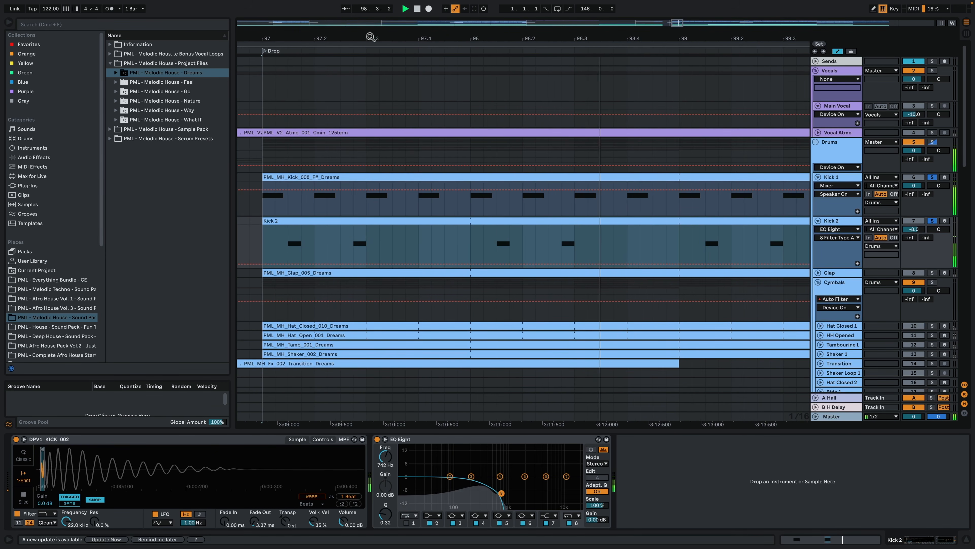
Step: Fold the Cymbals group and unfold Tom, then place the insert marker in the Tom clip at 97.2.4
scroll(484, 139, down, 3)
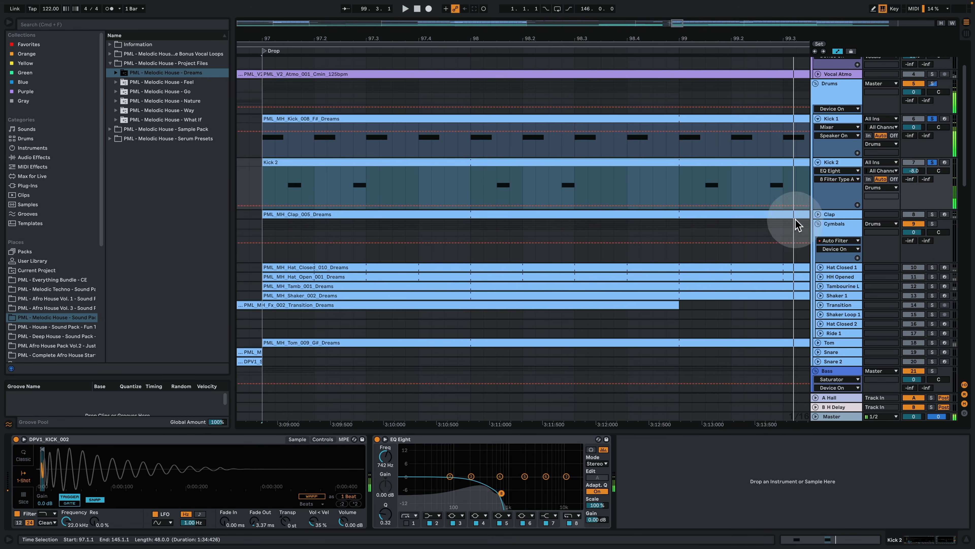
click(817, 225)
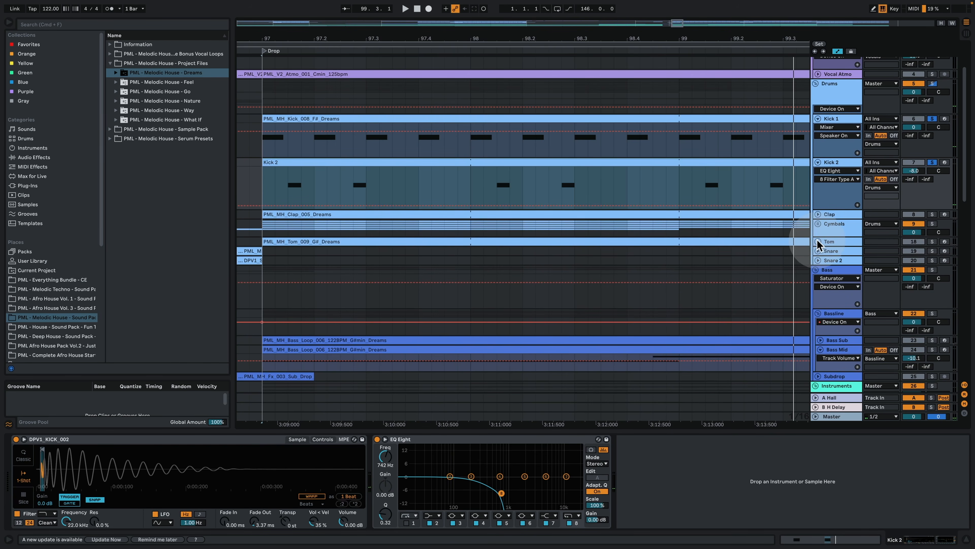
click(818, 241)
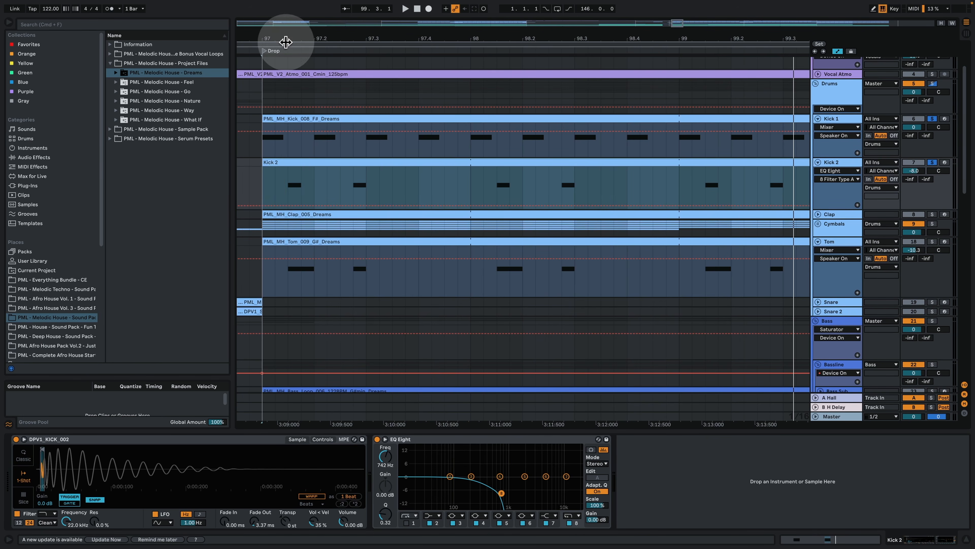
drag(282, 39, 348, 61)
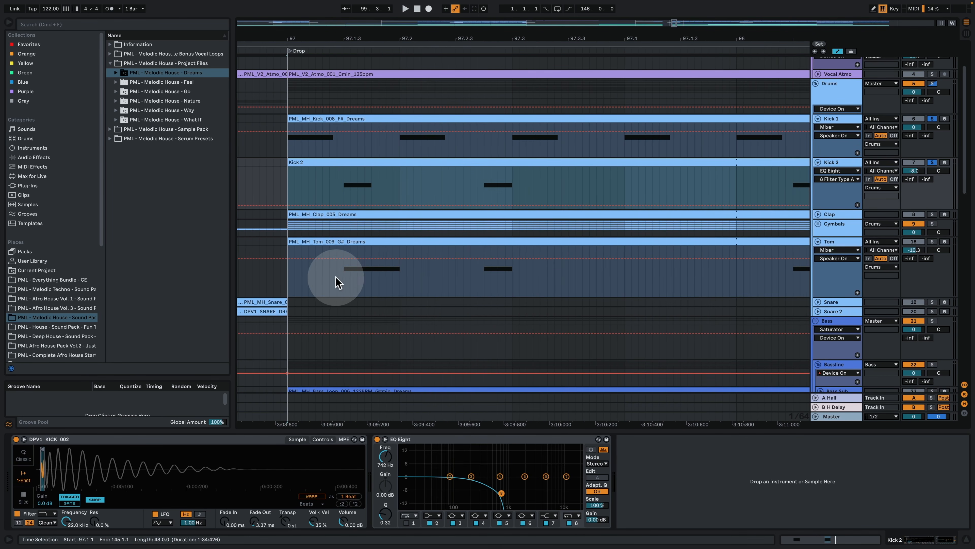
click(344, 277)
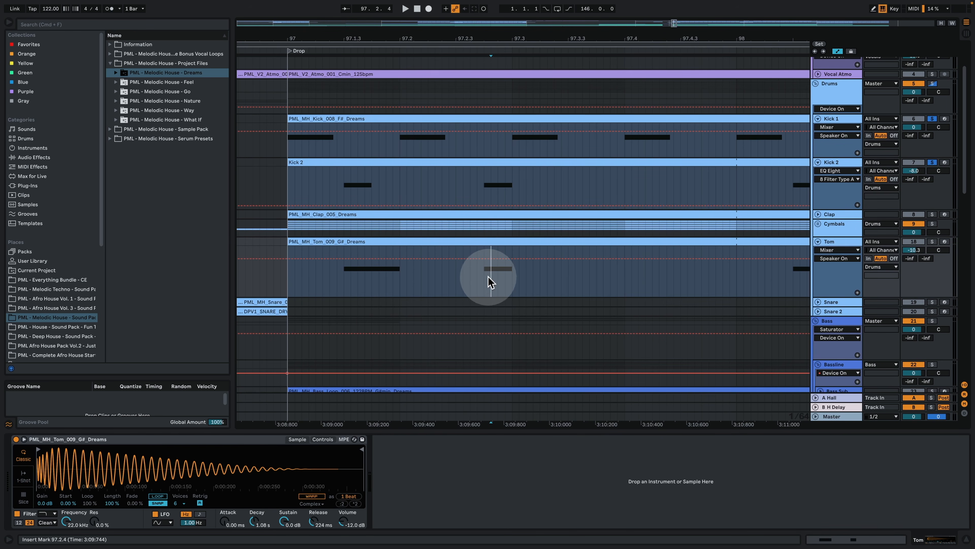
Step: Unsolo Kick 2, solo Tom and play it with Kick 1 from bar 97
click(933, 163)
click(932, 242)
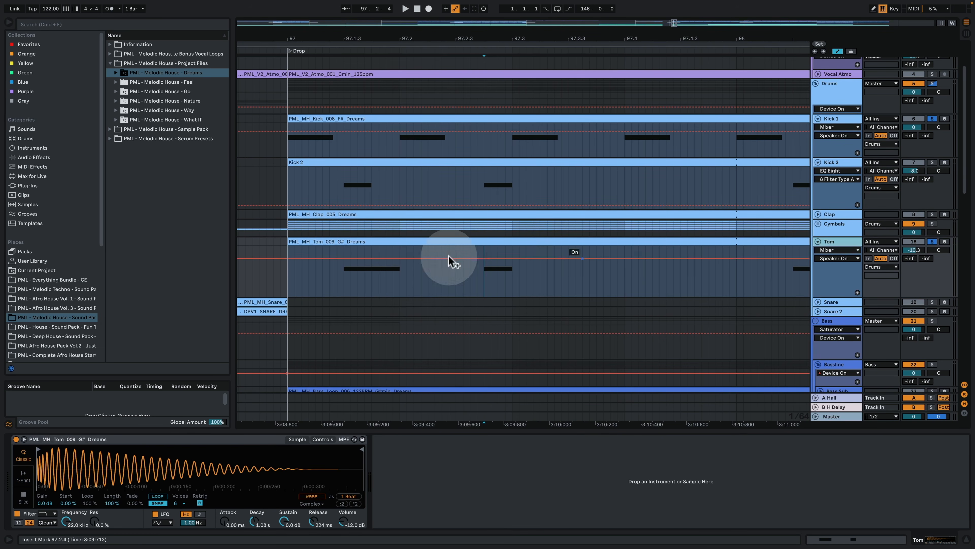
click(289, 148)
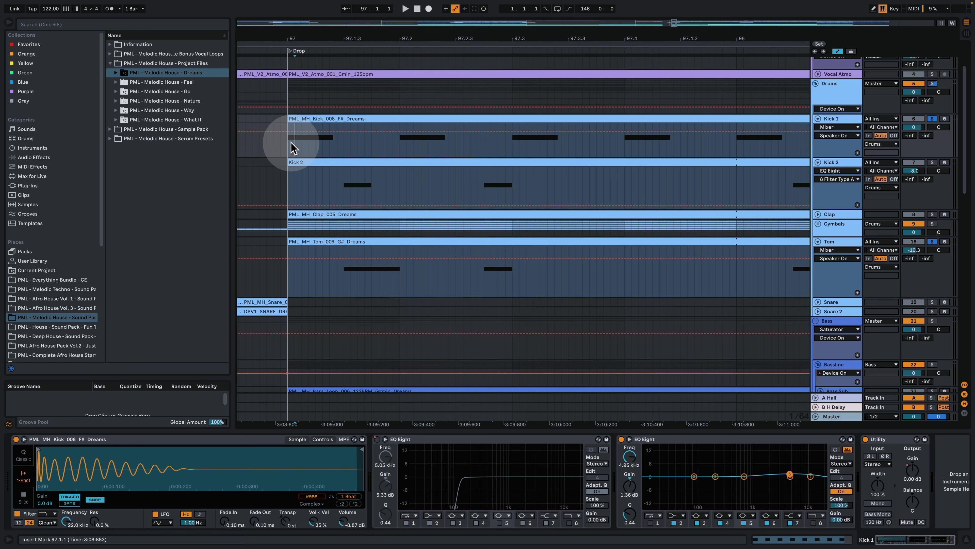
key(space)
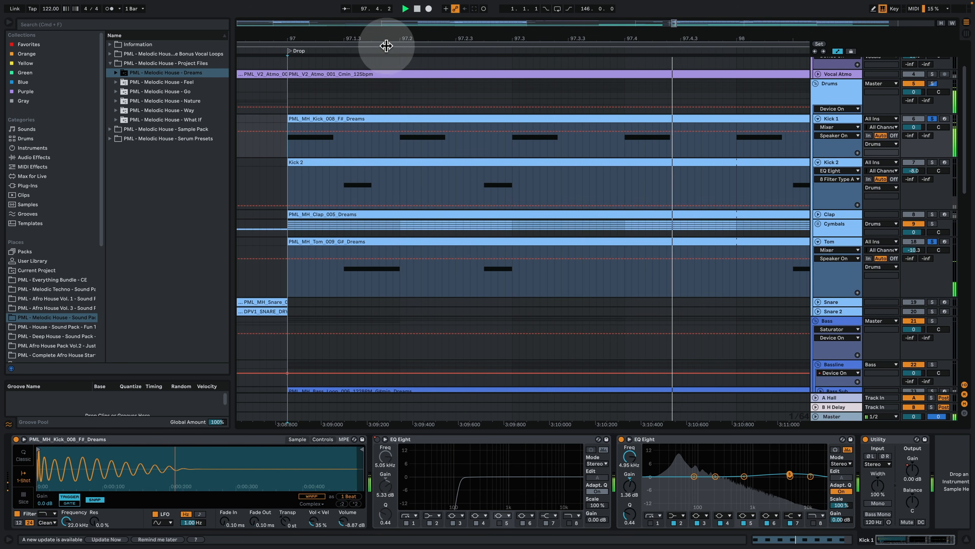
drag(387, 38, 292, 31)
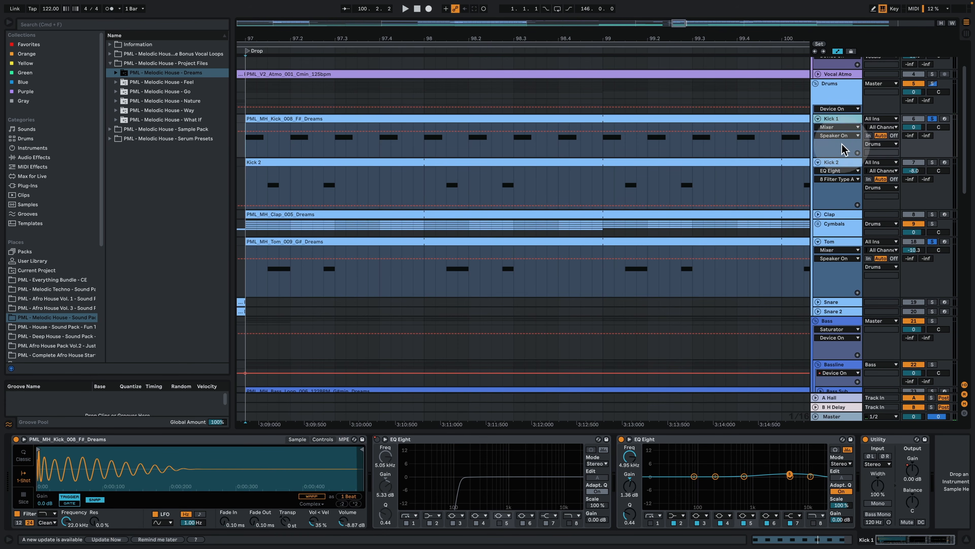
Step: Compare the devices and samples of the Tom and Kick 1 tracks
click(848, 242)
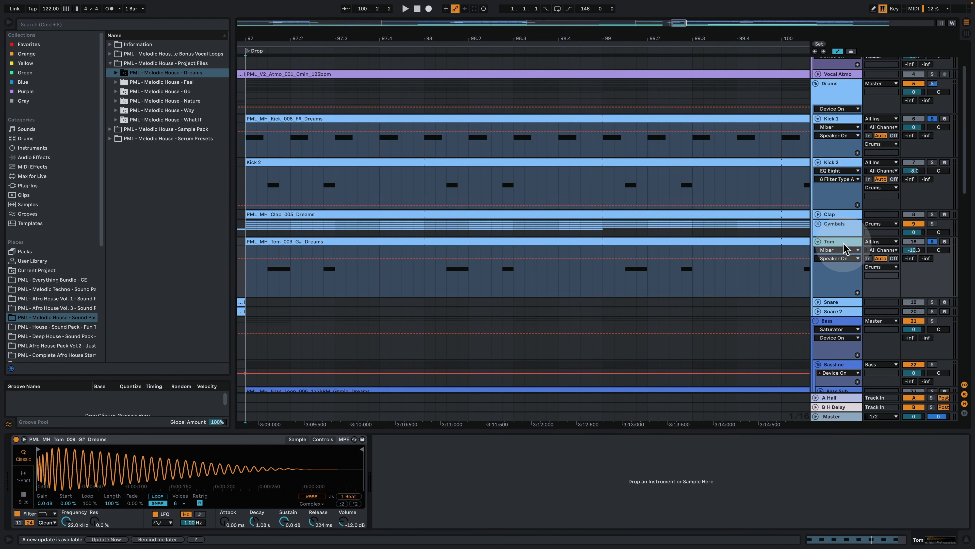
click(842, 122)
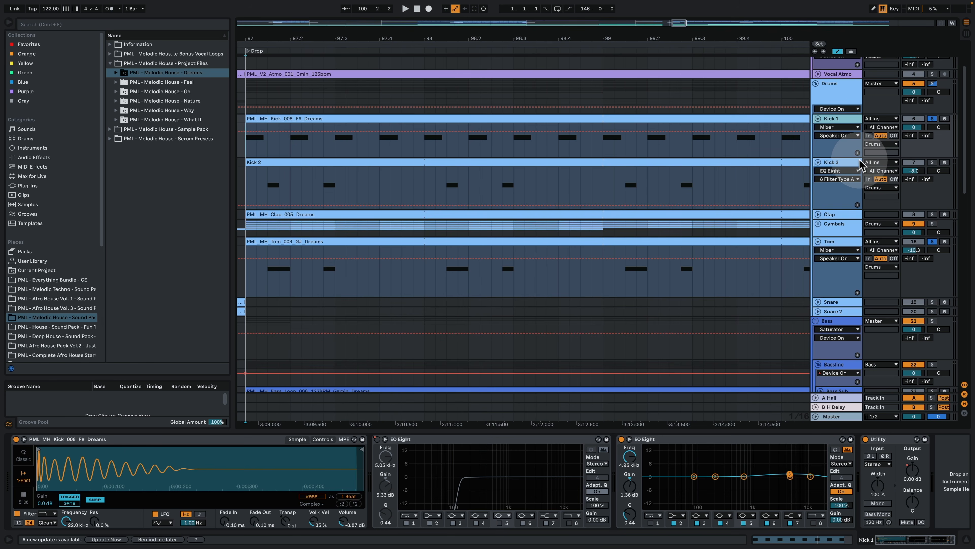
click(850, 247)
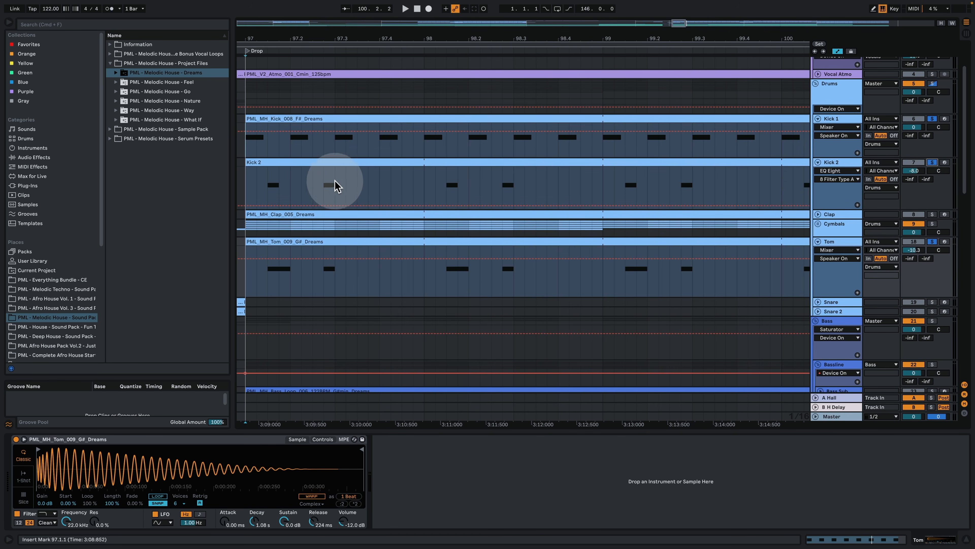
Step: Solo Kick 2 again and play it with Kick 1 from bar 97 while toggling Tom's solo, then stop playback
click(268, 183)
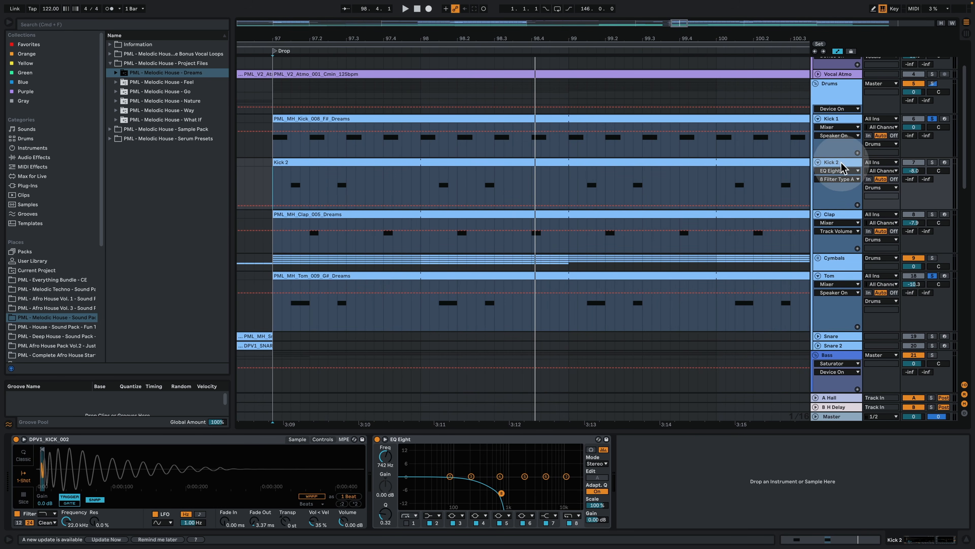
click(933, 163)
key(space)
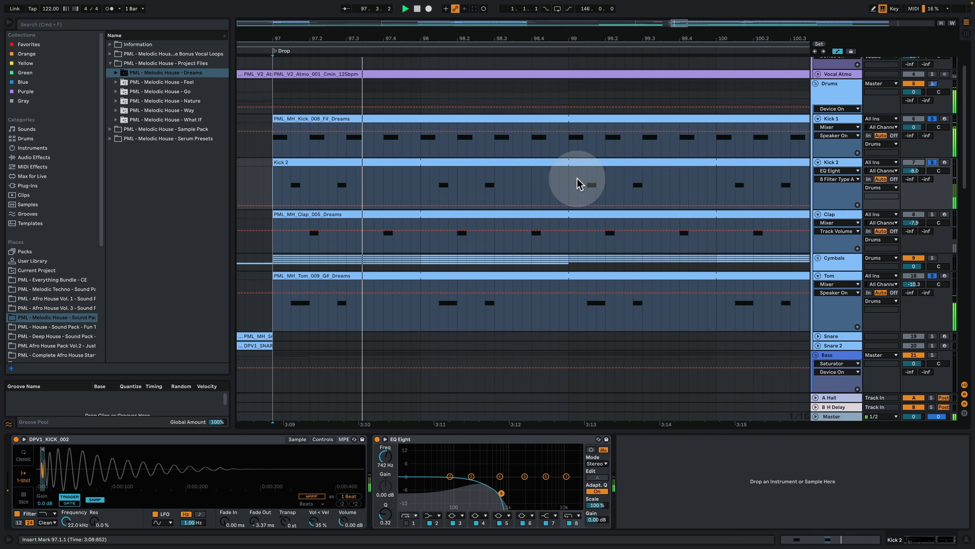
click(932, 275)
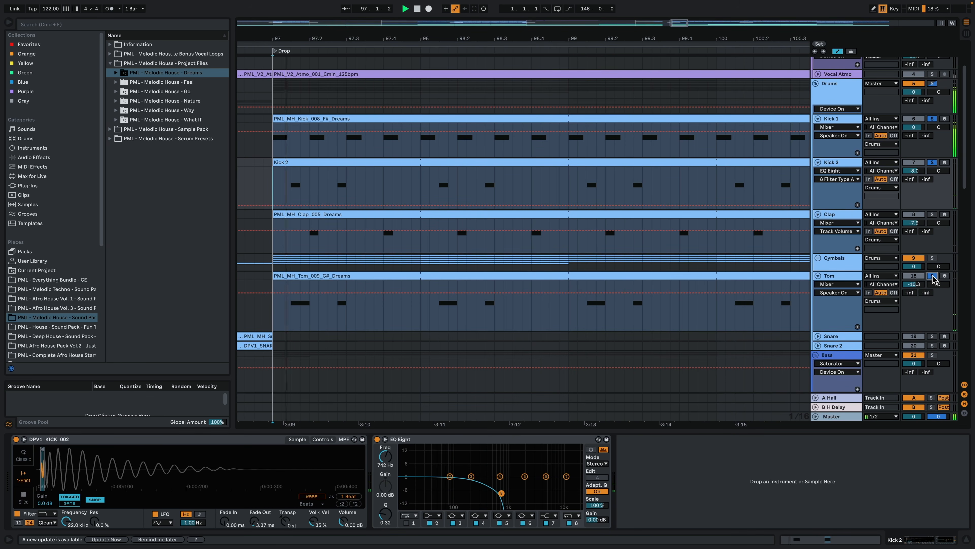
key(space)
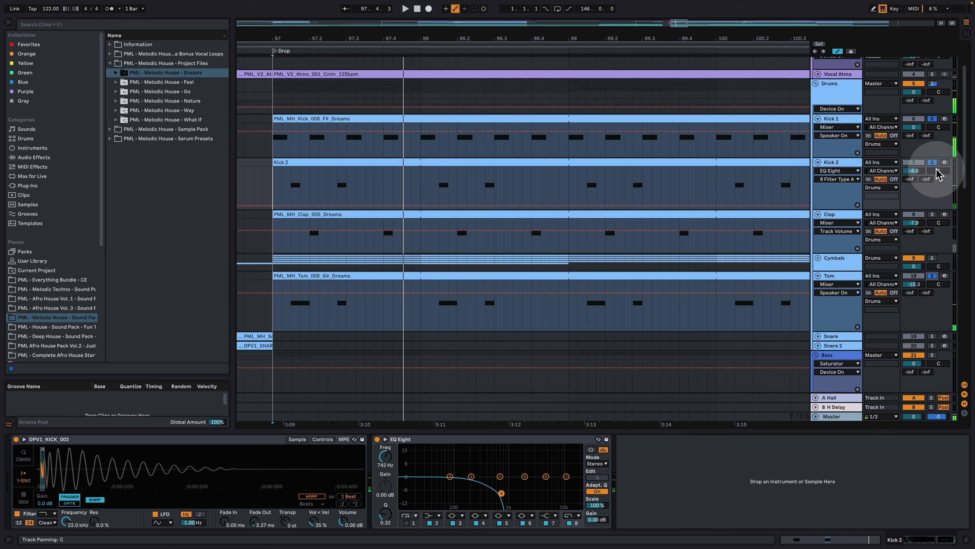
Step: Play Kick 1 and Tom from bar 97 while toggling Kick 2's solo, then stop playback
key(space)
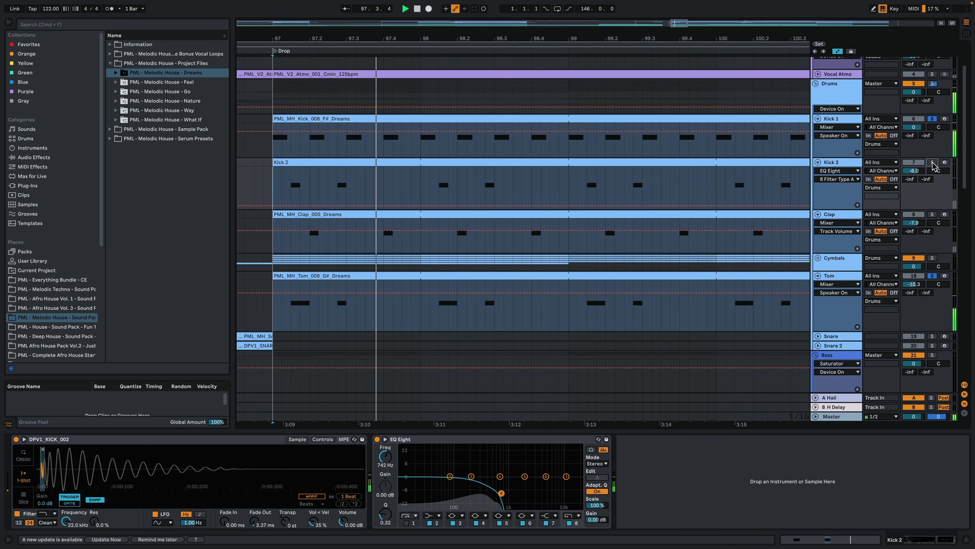
click(932, 162)
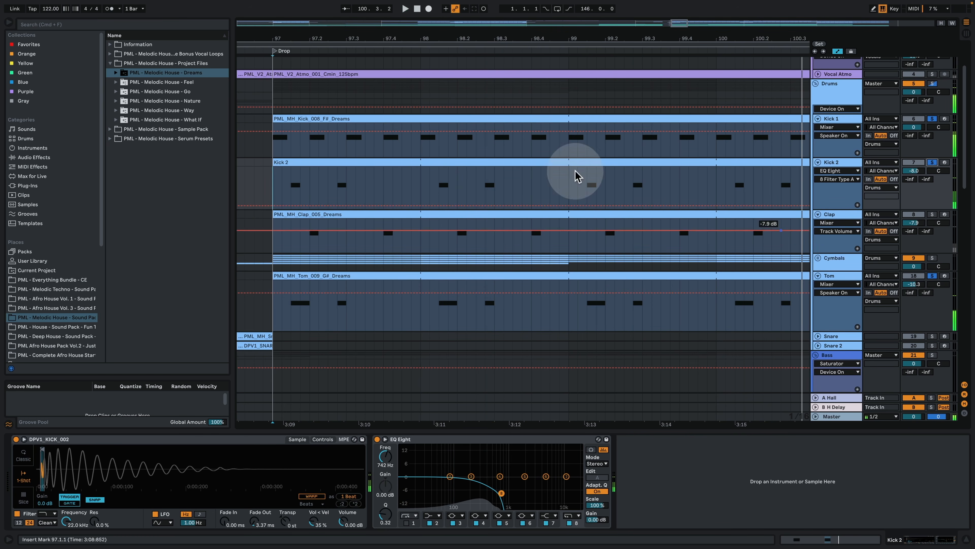
drag(429, 34, 429, 27)
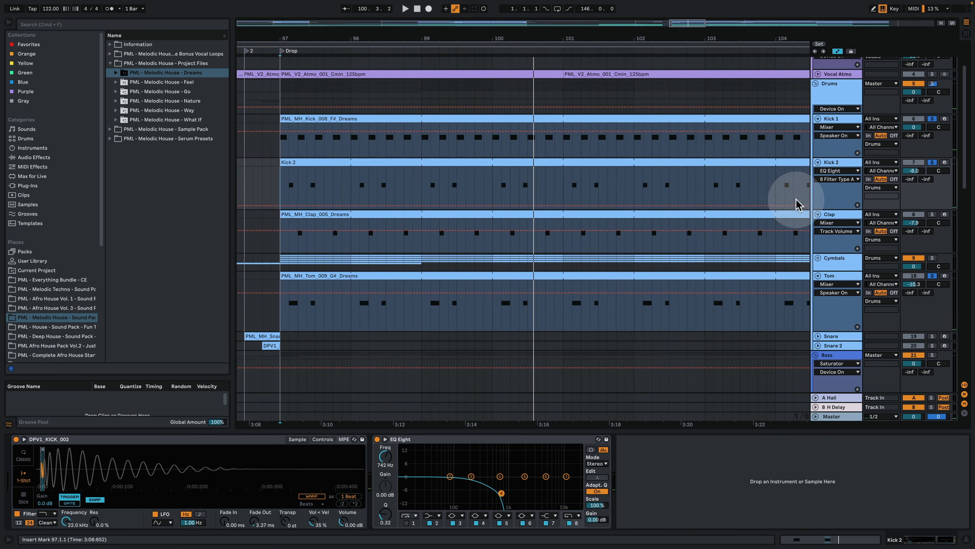
Step: Select and solo the Clap track, then play it with the kicks and tom from 97.2.1
click(860, 215)
click(932, 214)
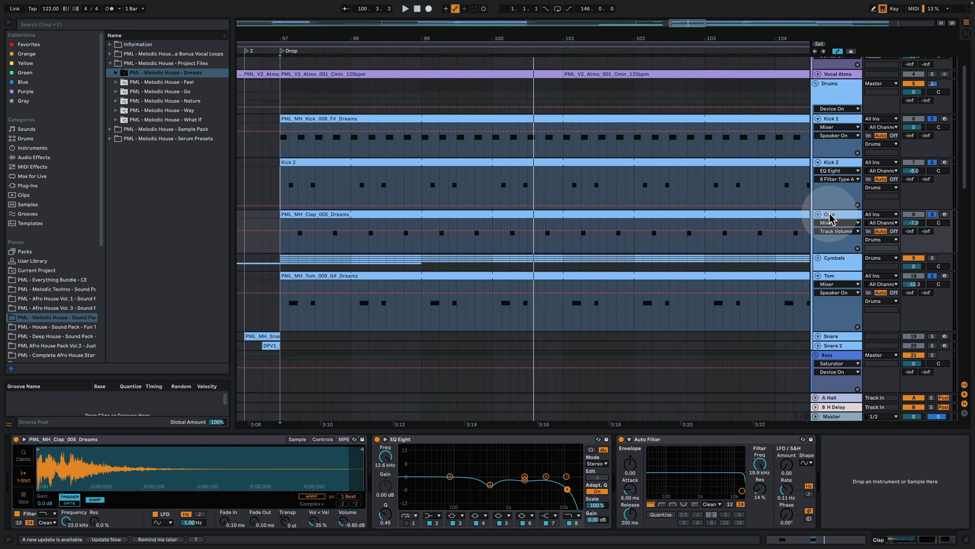
click(296, 246)
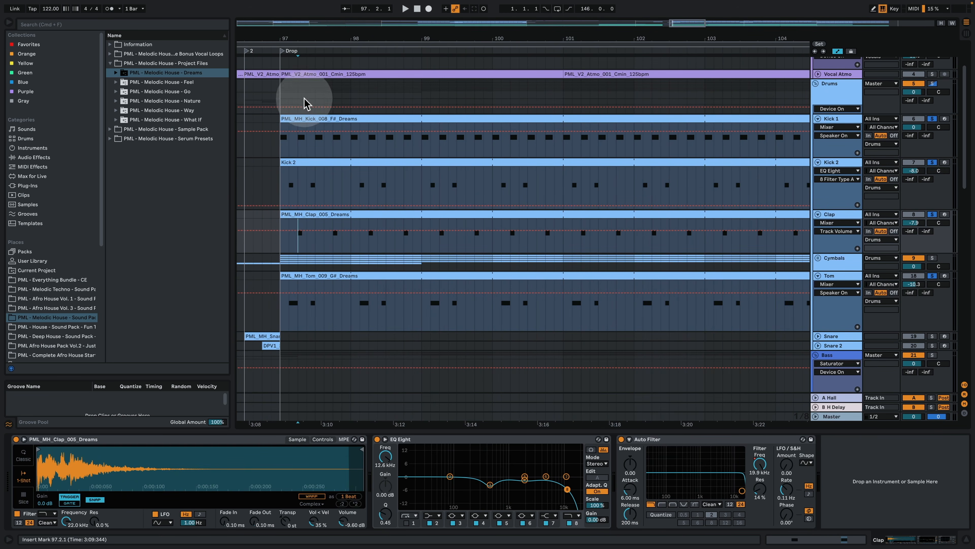
key(space)
drag(305, 35, 315, 66)
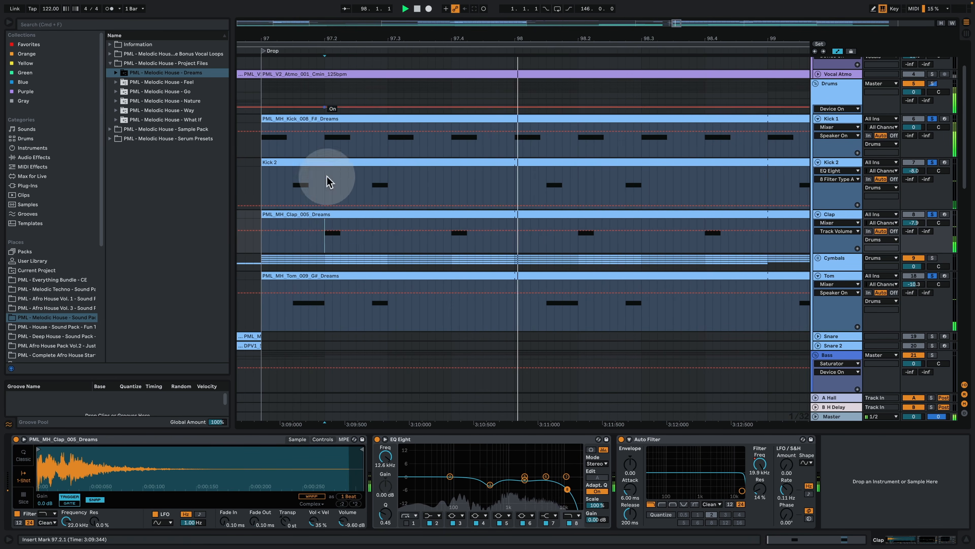
key(space)
Step: Open the PML_MH_Clap_005_Dreams clip's notes while playing, then return to the Clap track's devices and stop playback
double_click(344, 214)
key(space)
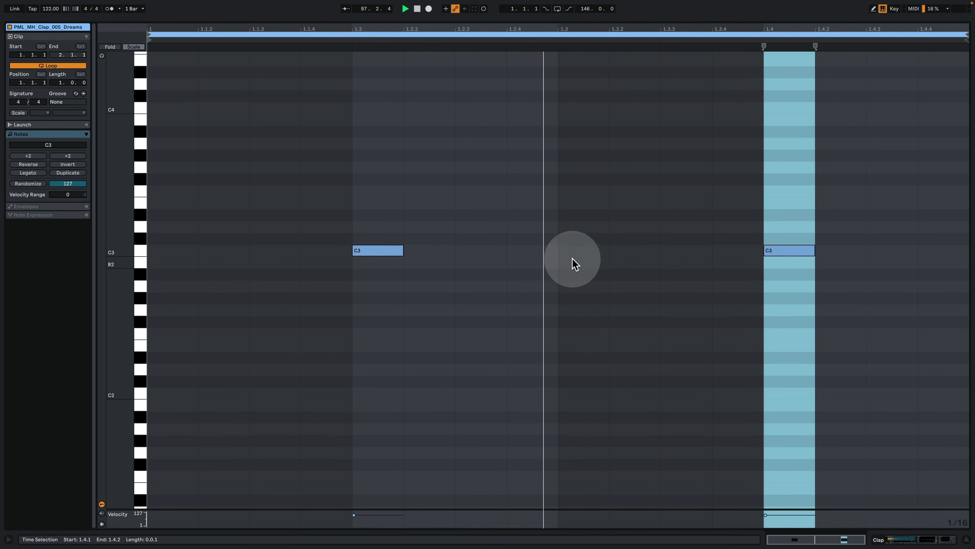
click(914, 539)
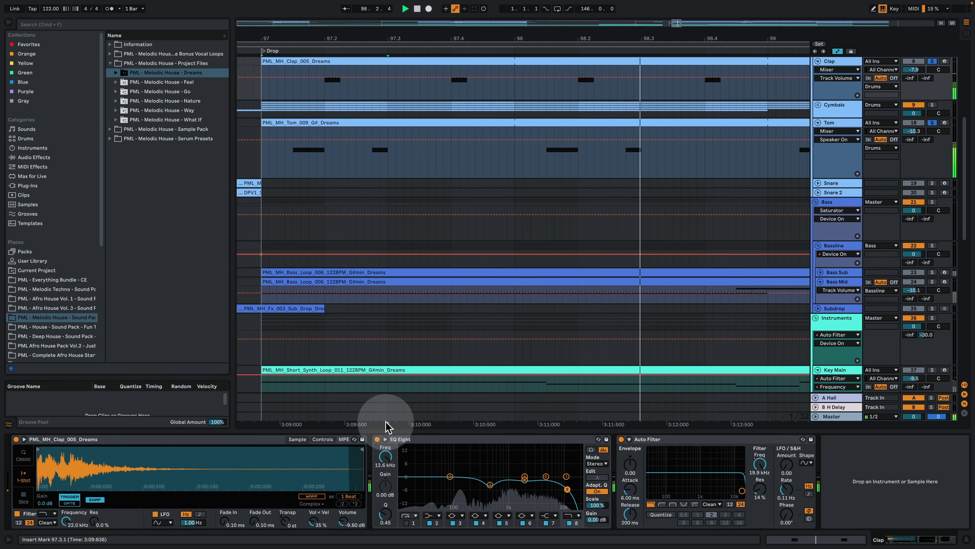
key(space)
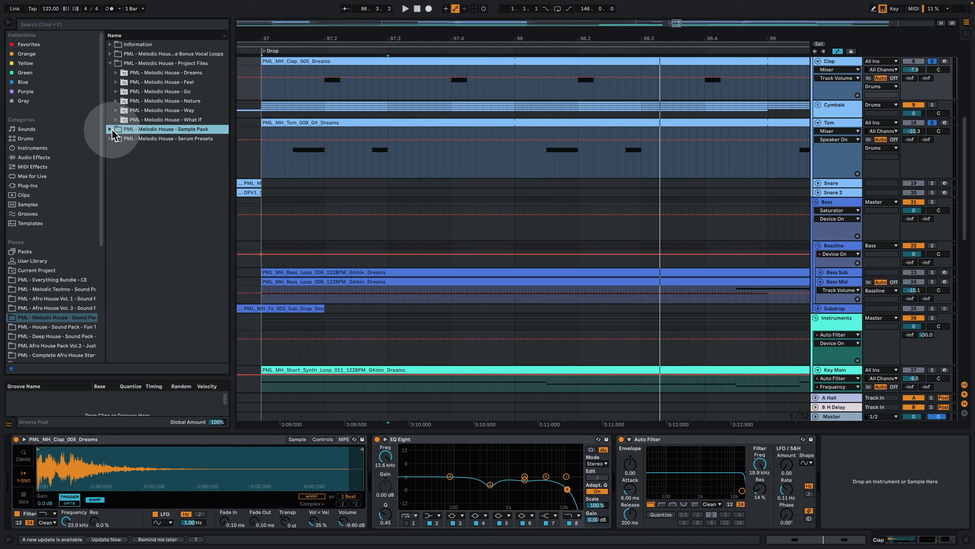
Step: Browse the Melodic House Sample Pack's One Shots to the Claps folder and audition PML_MH_Clap_005_Dreams.wav
click(112, 130)
click(116, 91)
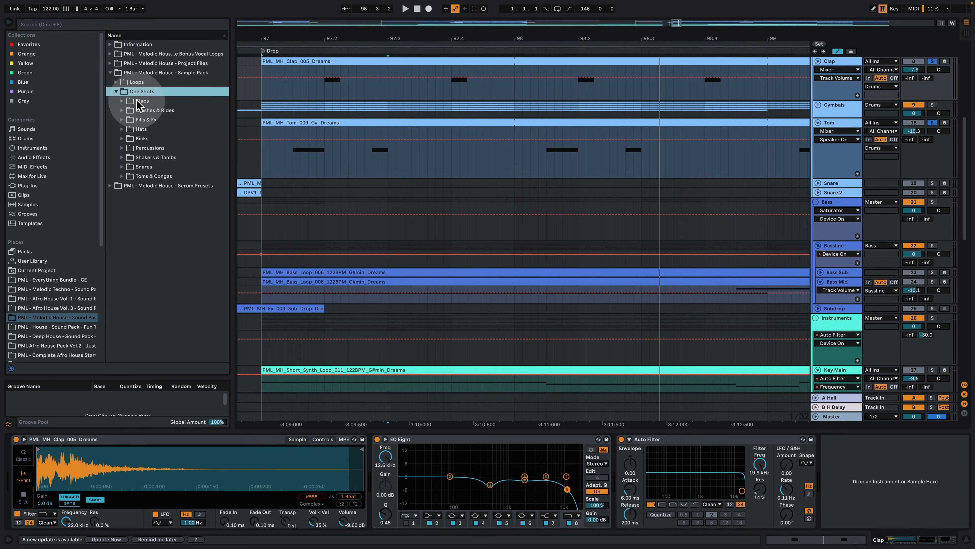
click(138, 101)
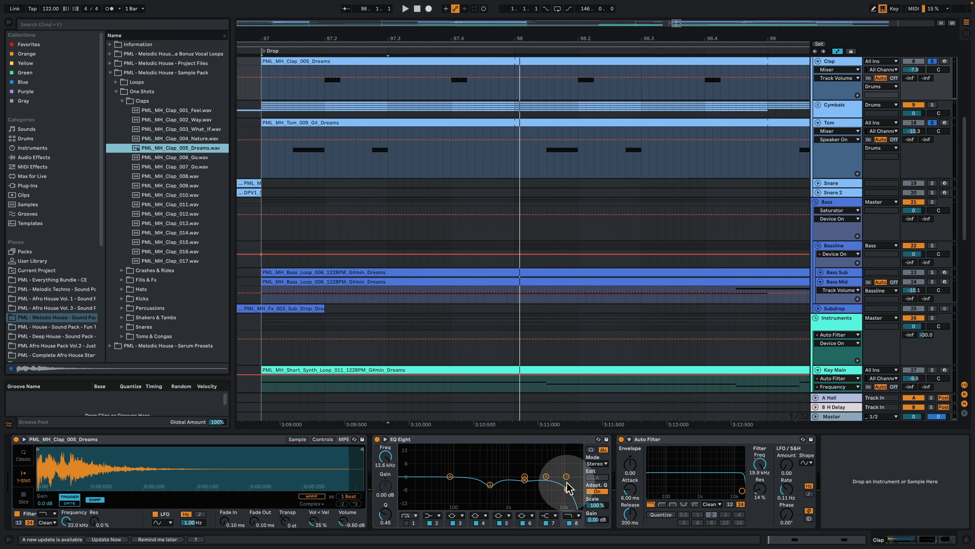
Step: Show the Clap's Auto Filter frequency automation and play it from bar 91 in the Build, then play into the Drop
drag(460, 41, 437, 27)
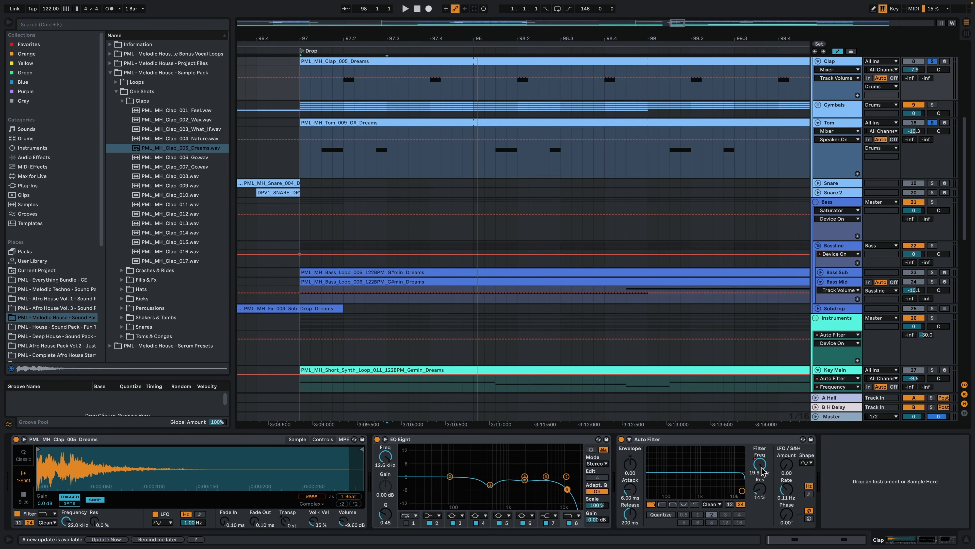
drag(465, 43, 460, 15)
scroll(414, 98, up, 2)
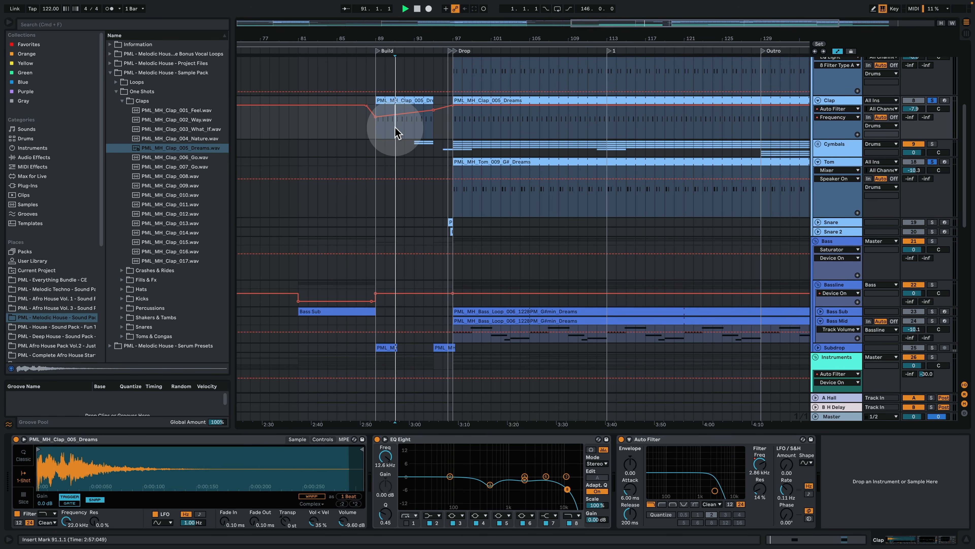
key(space)
key(space)
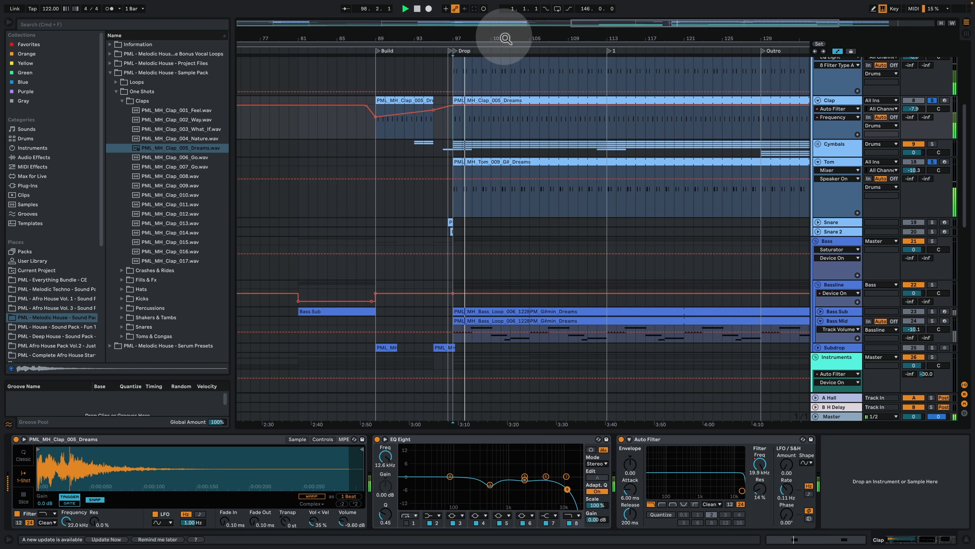
drag(504, 36, 461, 30)
key(space)
Step: Unfold the Cymbals group, solo Hat Closed 1 and play its Drop clip from bar 97
scroll(539, 261, up, 1)
scroll(539, 265, up, 2)
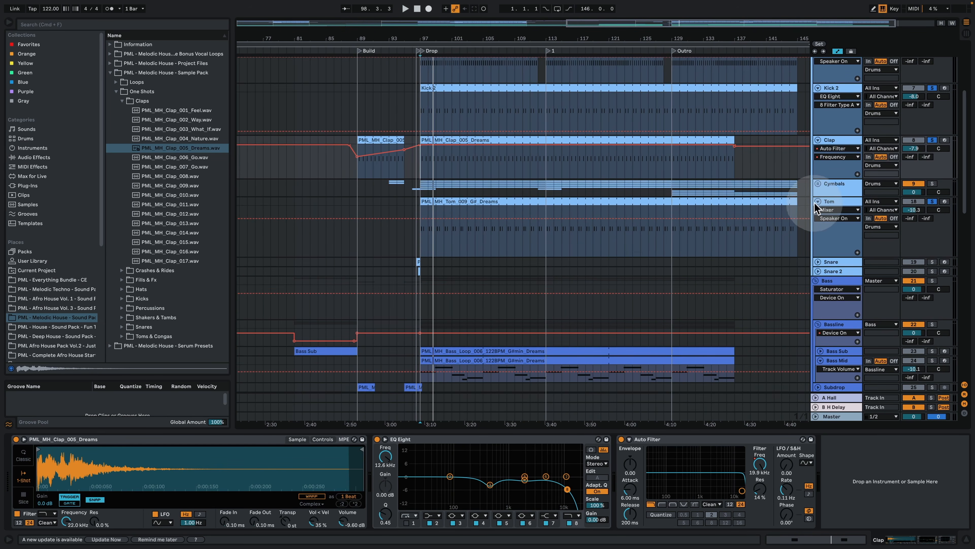
click(817, 184)
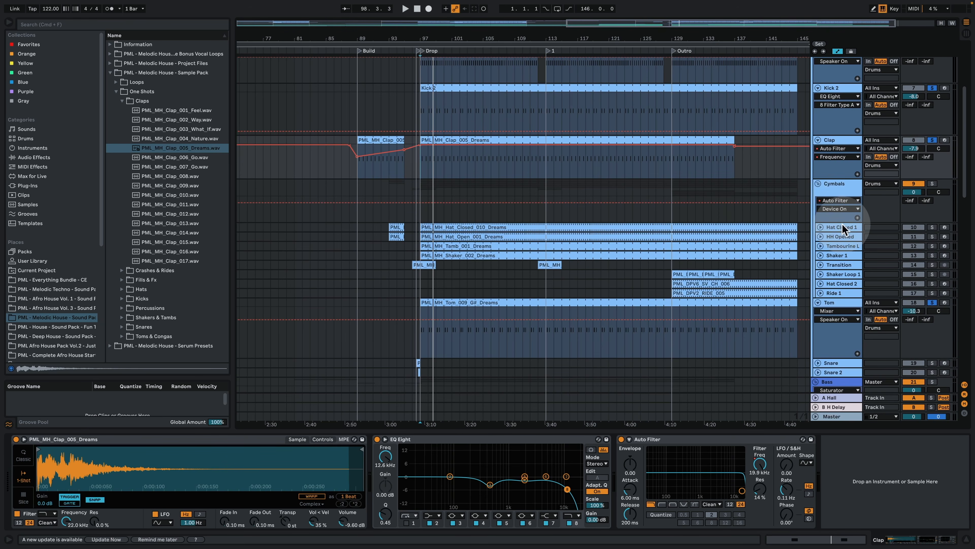
click(842, 225)
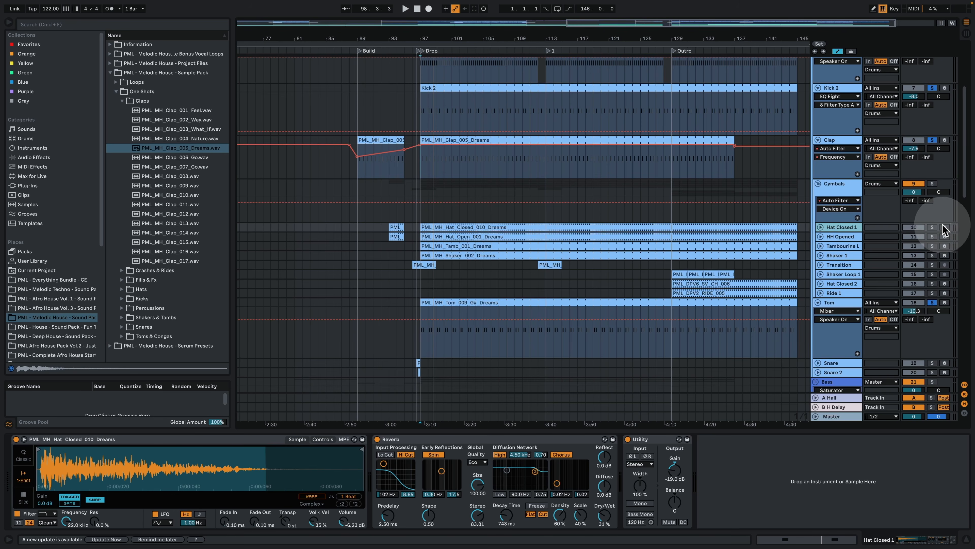
click(476, 227)
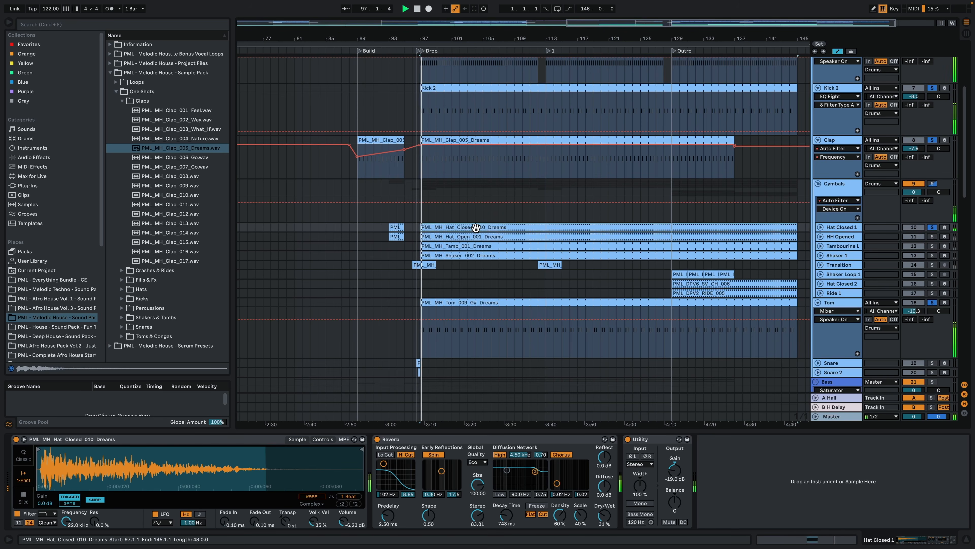
Step: Examine the C3 note at 1.1.3 in the closed hat clip during playback, then return to the track's devices
double_click(476, 227)
click(552, 208)
click(601, 255)
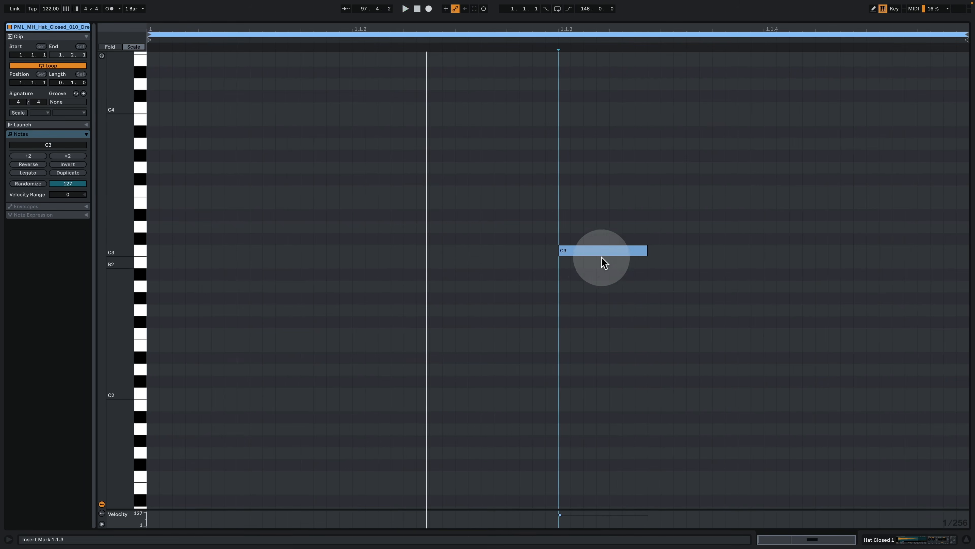
key(space)
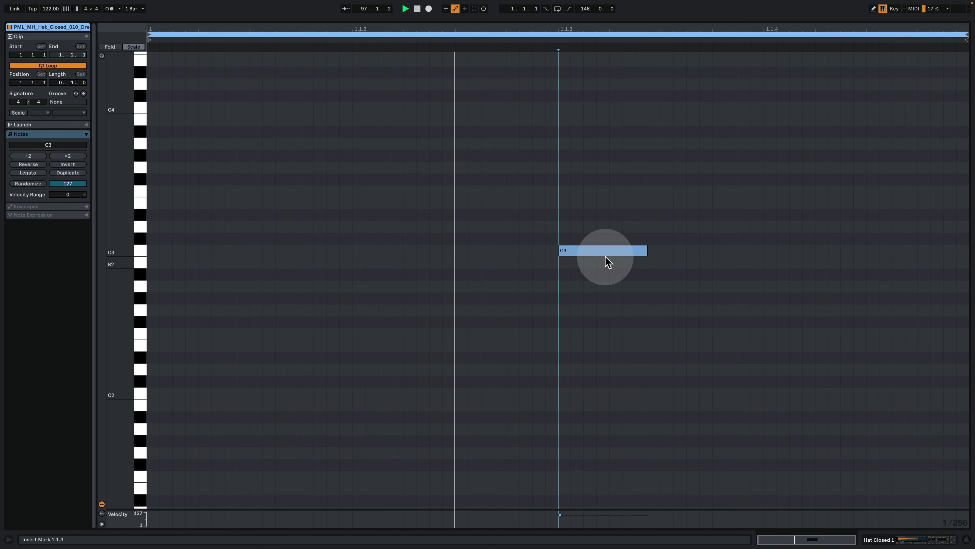
click(905, 540)
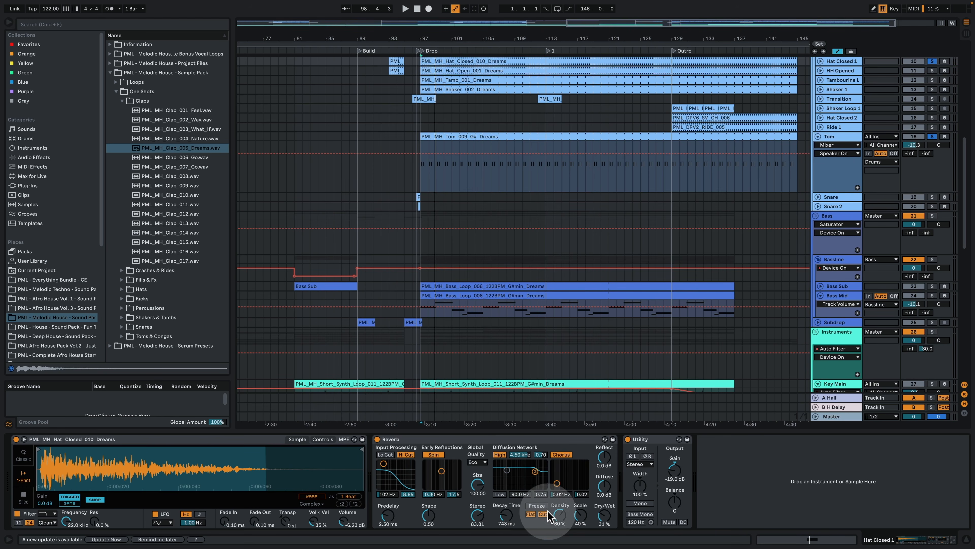
Step: Unfold and solo HH Opened, play its Drop clip while viewing the notes, then show its devices
scroll(825, 162, up, 1)
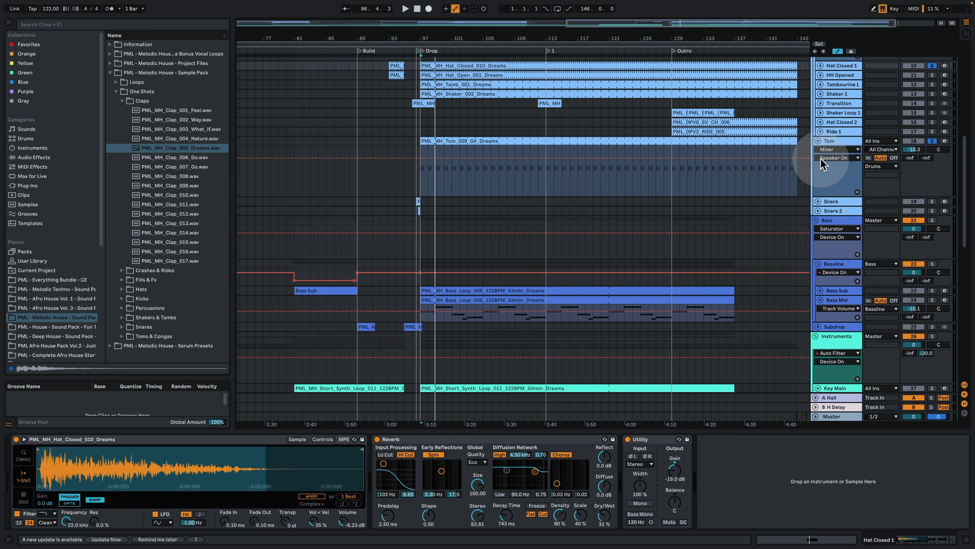
scroll(806, 165, up, 4)
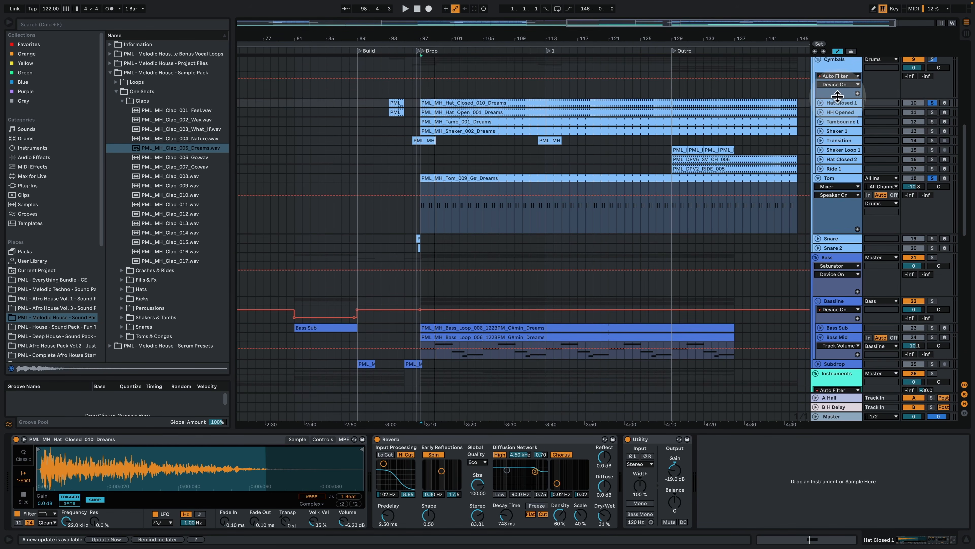
click(820, 112)
click(932, 112)
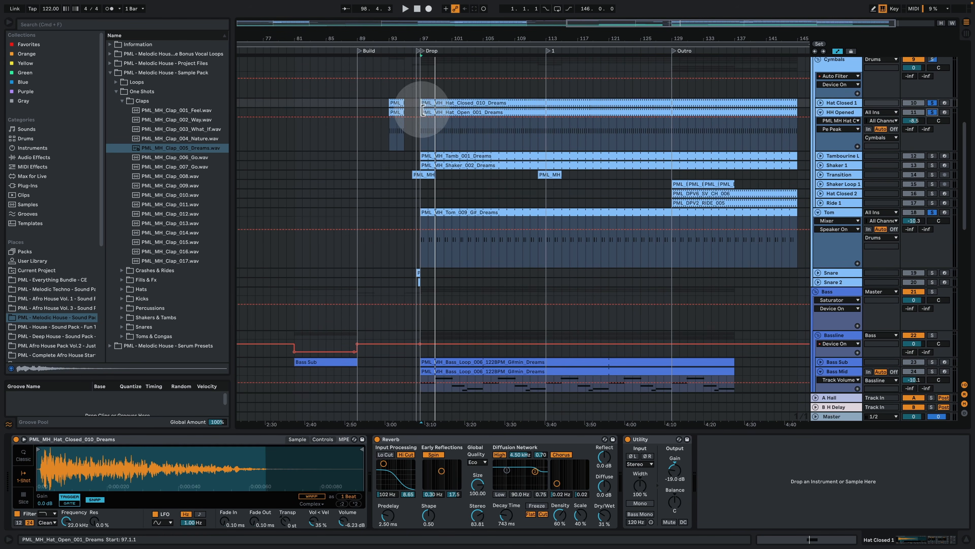
double_click(435, 111)
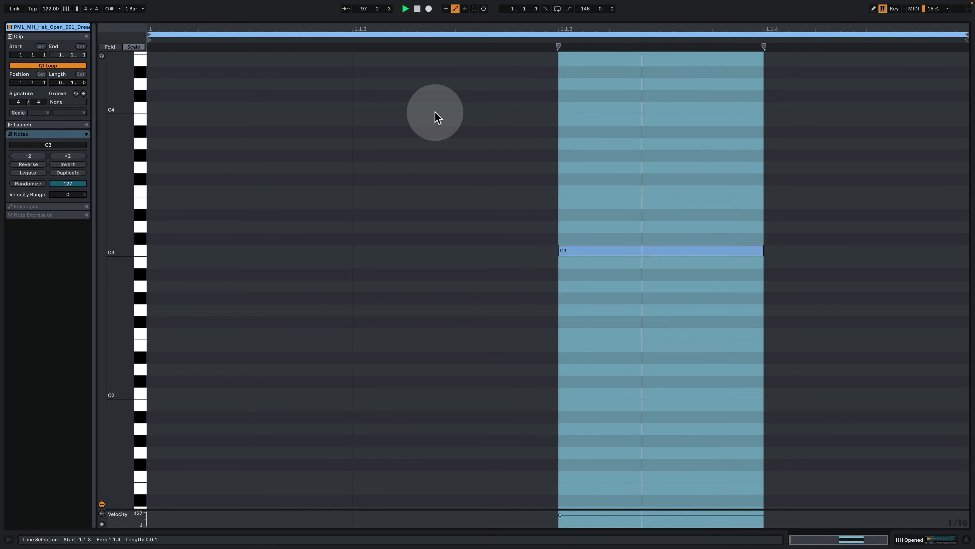
click(910, 540)
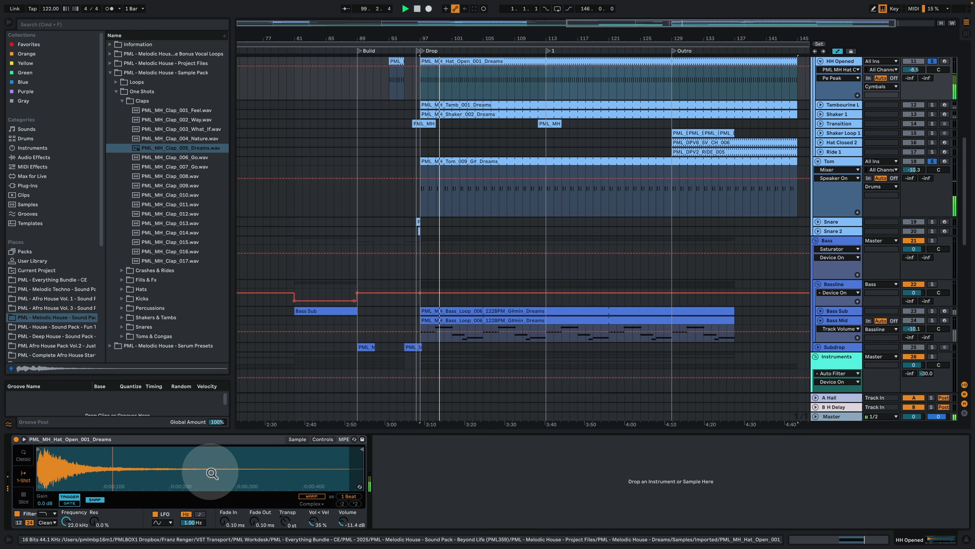
Step: Unfold and solo the Tambourine track, then open the PML_MH_Tamb_001_Dreams clip's notes during playback
scroll(725, 163, up, 2)
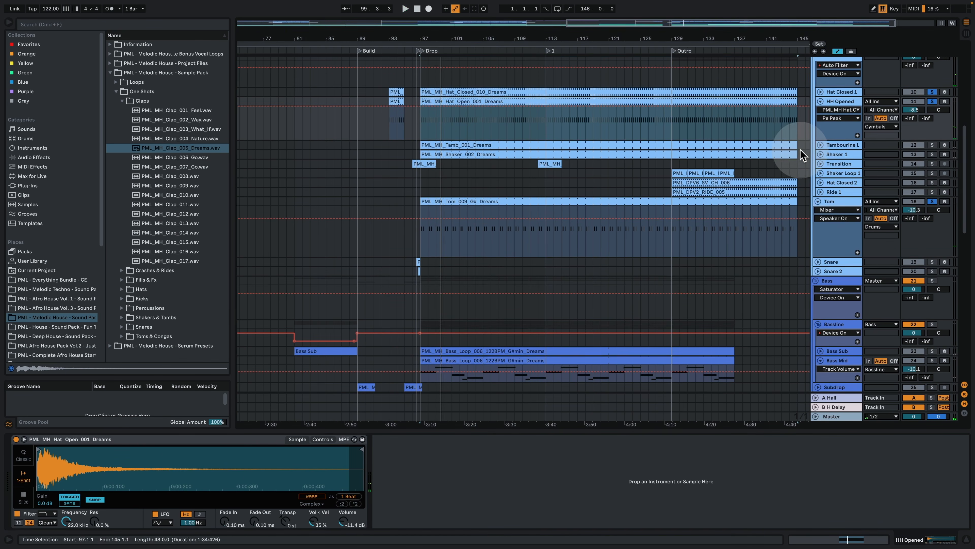
click(820, 145)
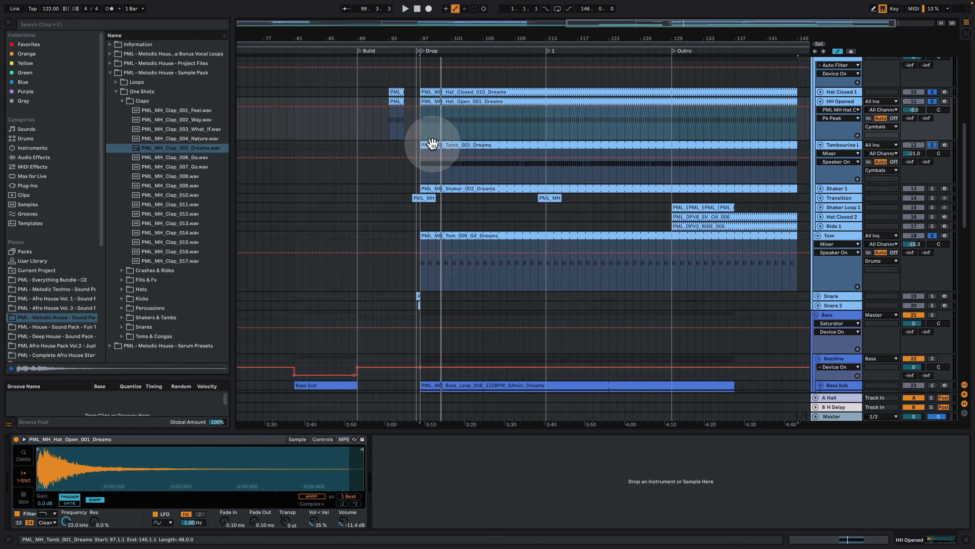
double_click(432, 144)
click(398, 134)
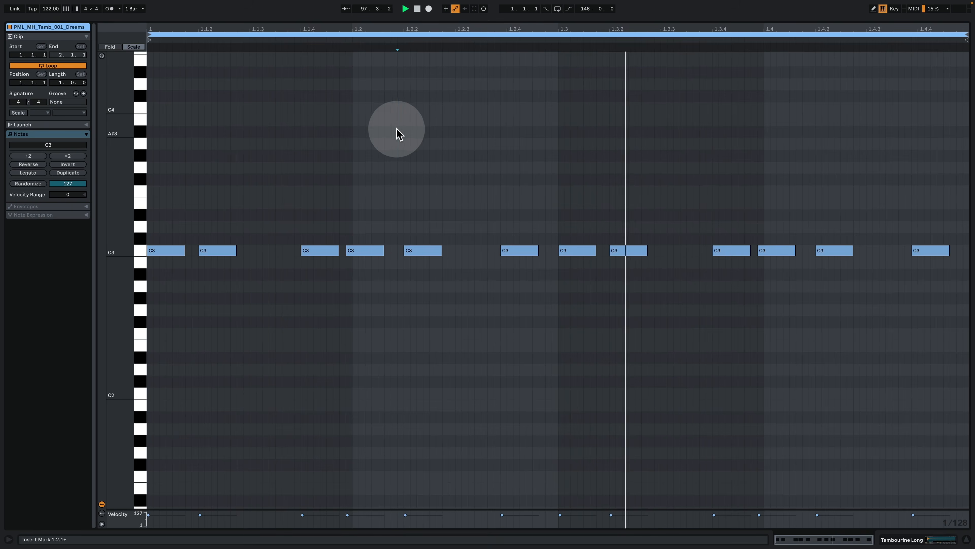
Step: Set the tambourine clip's grid to 1/16 and enlarge its velocity lane, then play the pattern
right_click(504, 314)
click(571, 445)
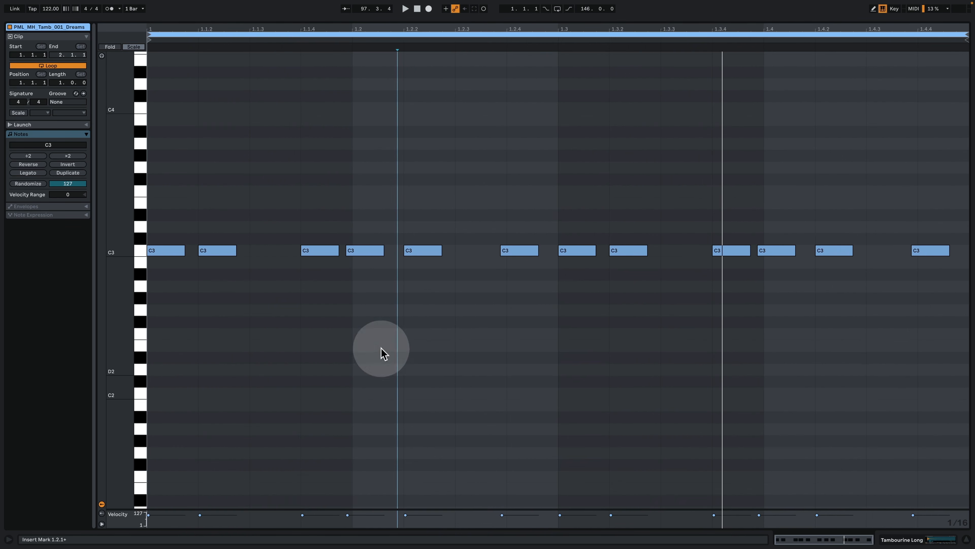
drag(171, 509, 192, 391)
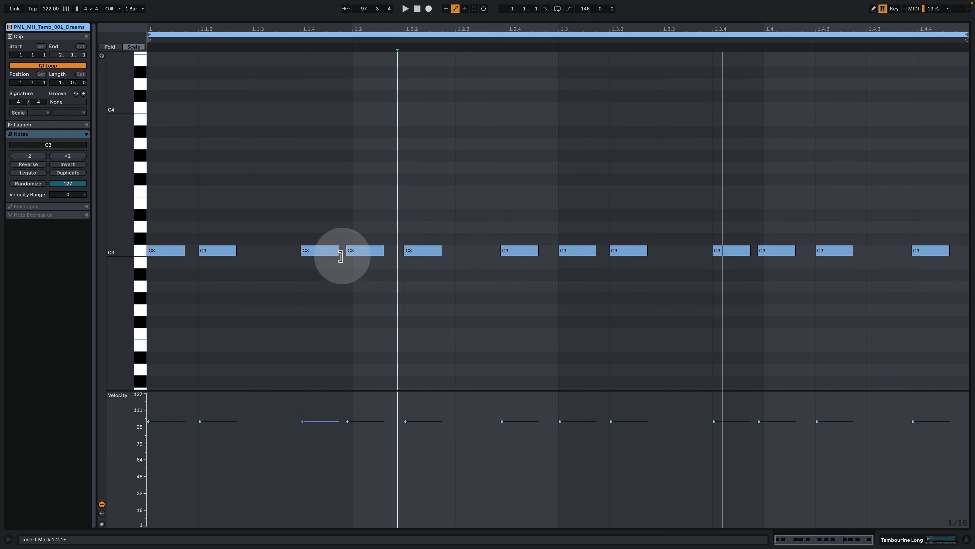
key(space)
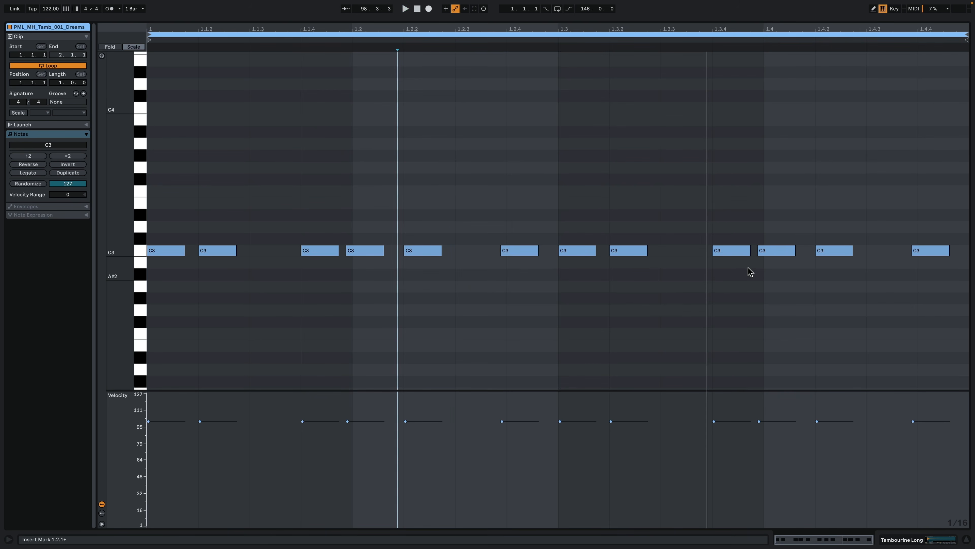
Step: Unfold and solo Shaker 1, then open the PML_MH_Shaker_002_Dreams clip's notes and play the pattern from bar 97
click(942, 541)
click(821, 106)
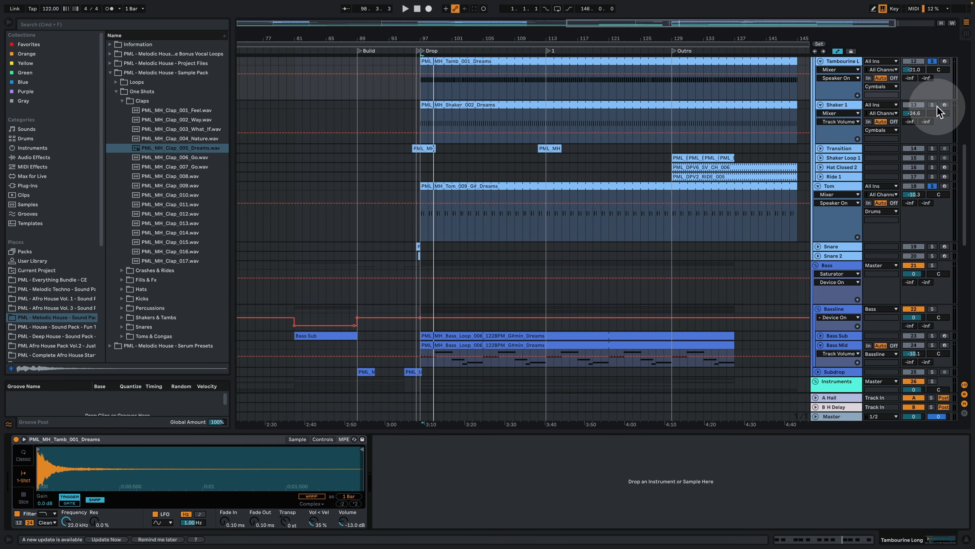
click(932, 105)
double_click(505, 107)
key(space)
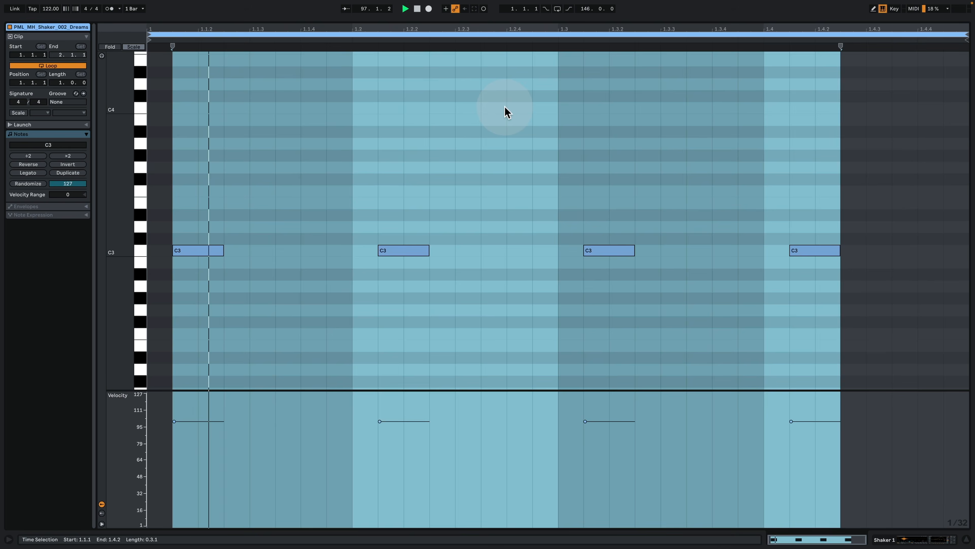
click(539, 144)
key(space)
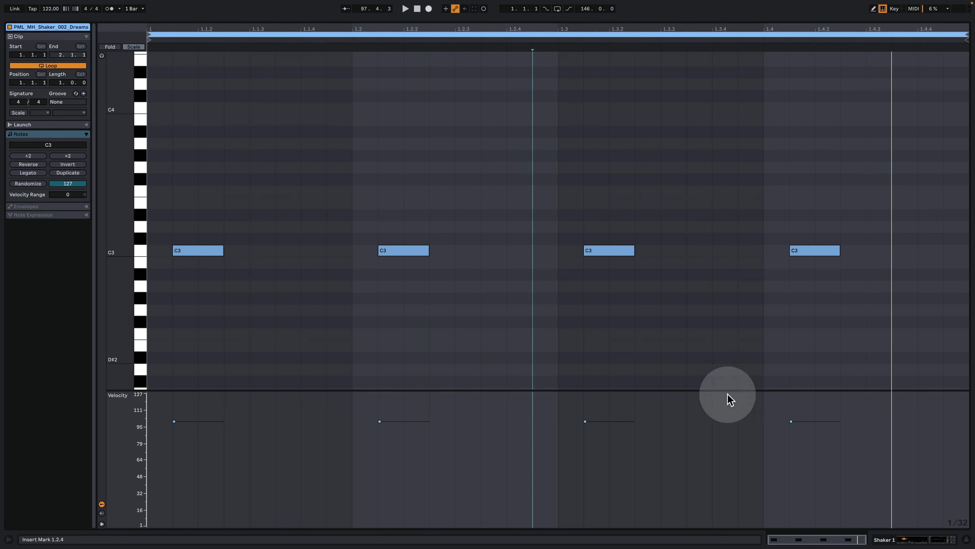
Step: Return from the shaker notes to Shaker 1's devices and fit the arrangement's track heights to the window
click(916, 540)
scroll(599, 276, up, 10)
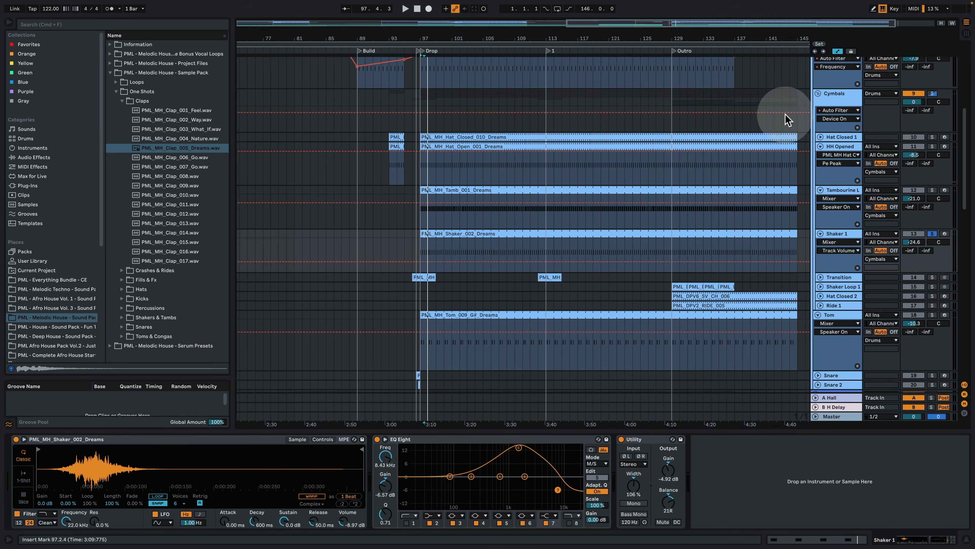
key(h)
Step: Solo Kick 1 together with Shaker 1 and play the pair from the Drop at bar 97
key(space)
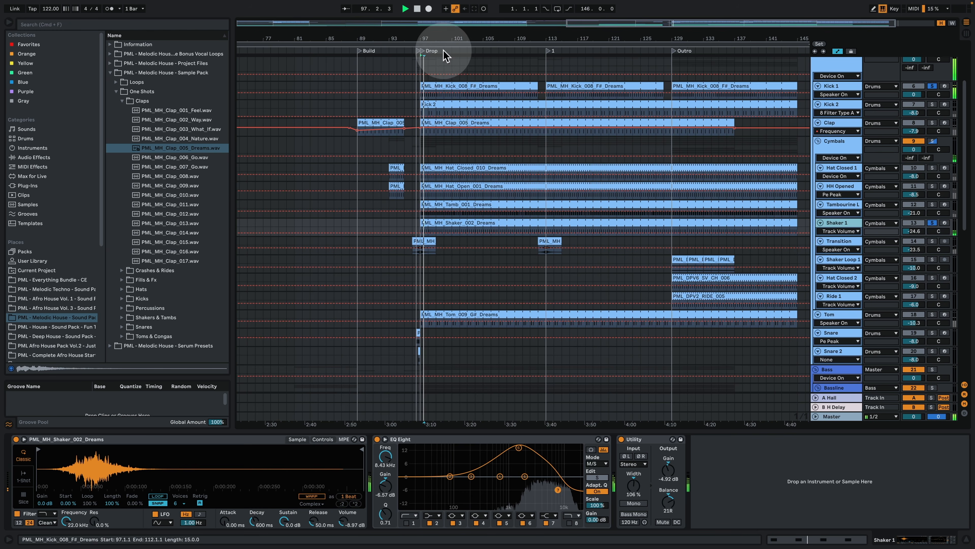
mouse_move(436, 38)
mouse_down()
mouse_move(431, 69)
mouse_move(395, 35)
mouse_move(385, 58)
mouse_move(429, 35)
mouse_up()
key(space)
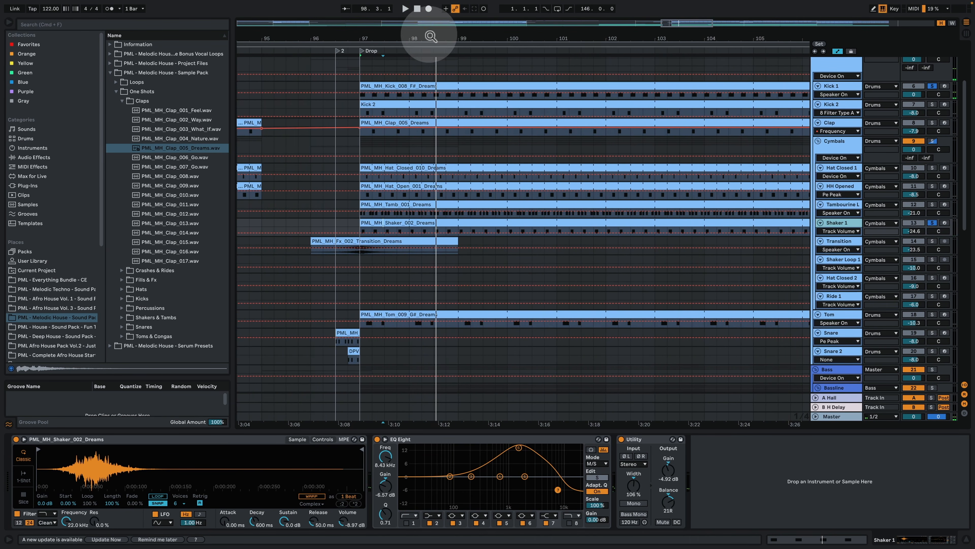
key(space)
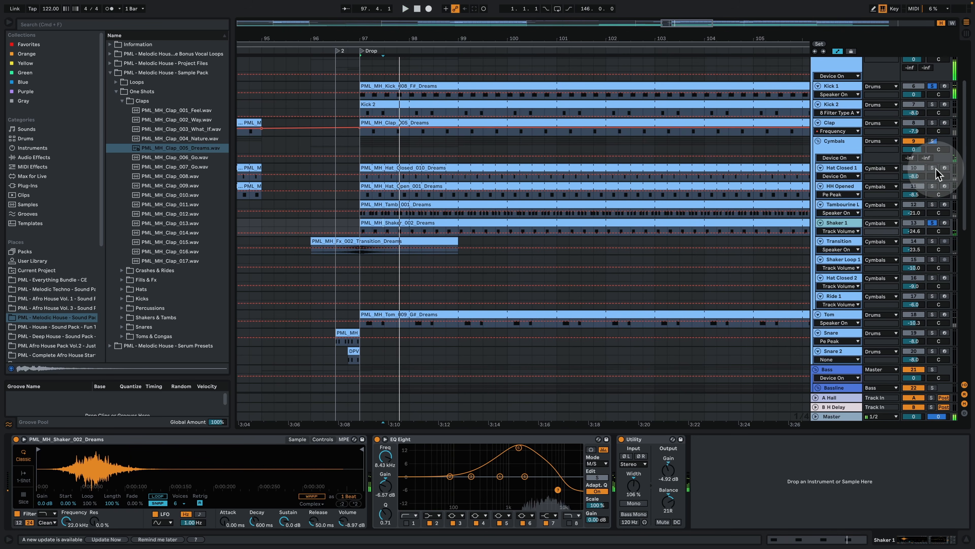
Step: Add Kick 2, Clap, Tom, Hat Closed 1, HH Opened and the Tambourine to the solo and play the groove from the Drop
click(932, 205)
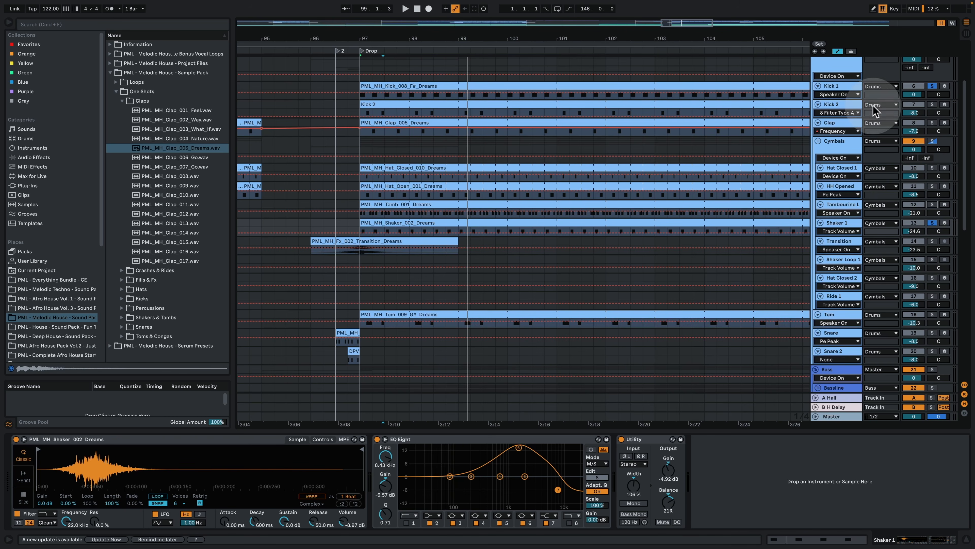
key(space)
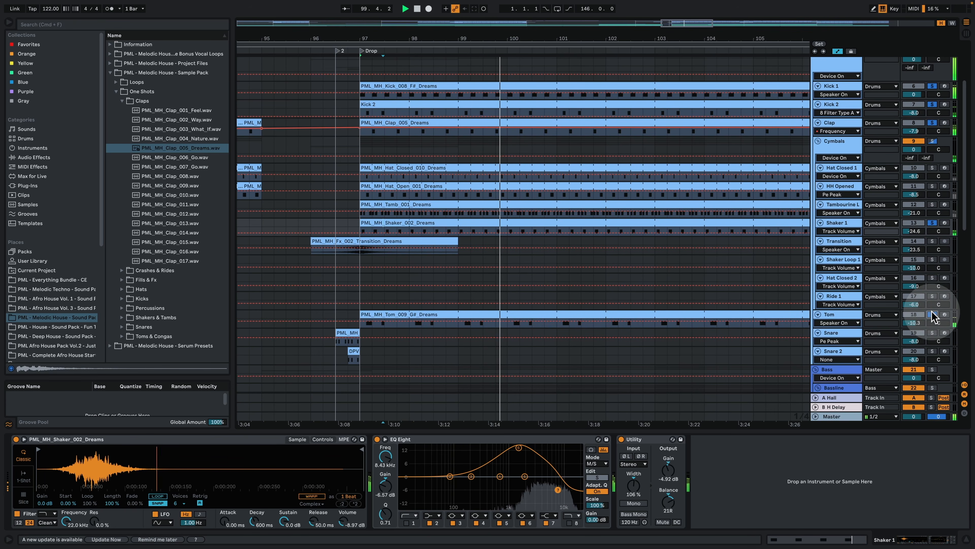
drag(475, 37, 475, 31)
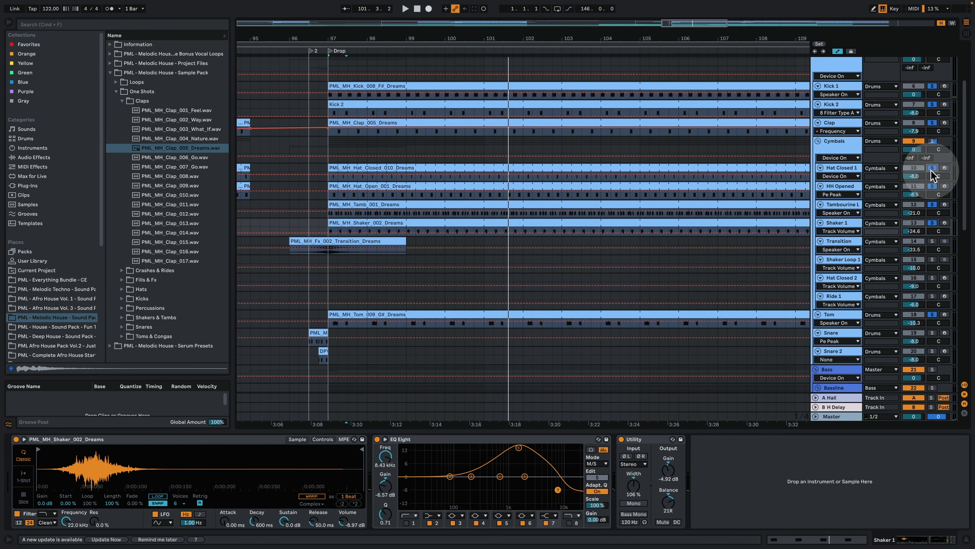
drag(341, 35, 342, 47)
key(space)
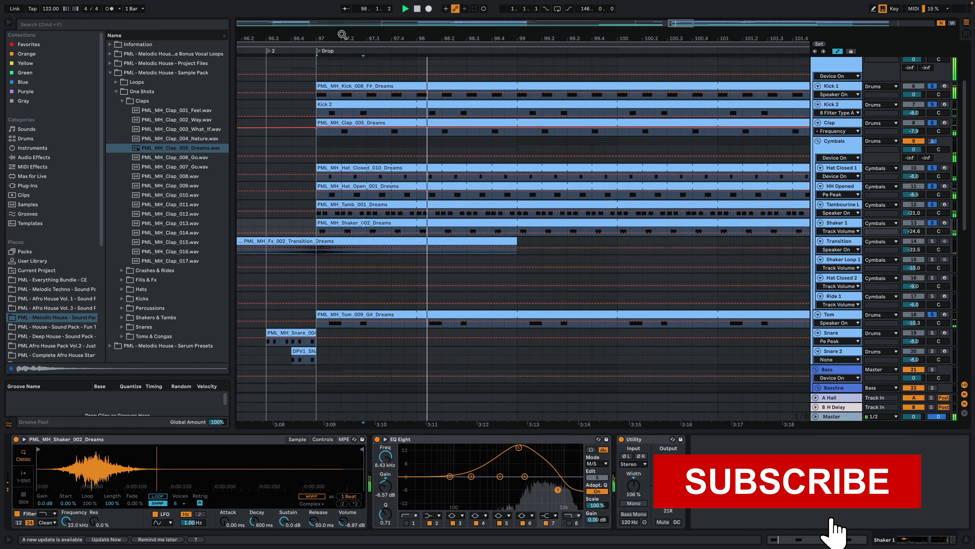
drag(341, 34, 345, 35)
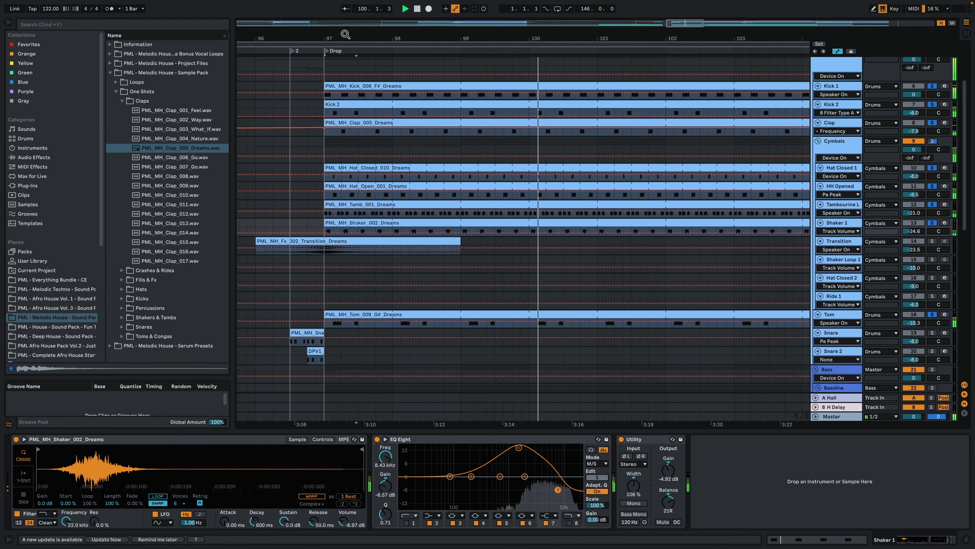
key(space)
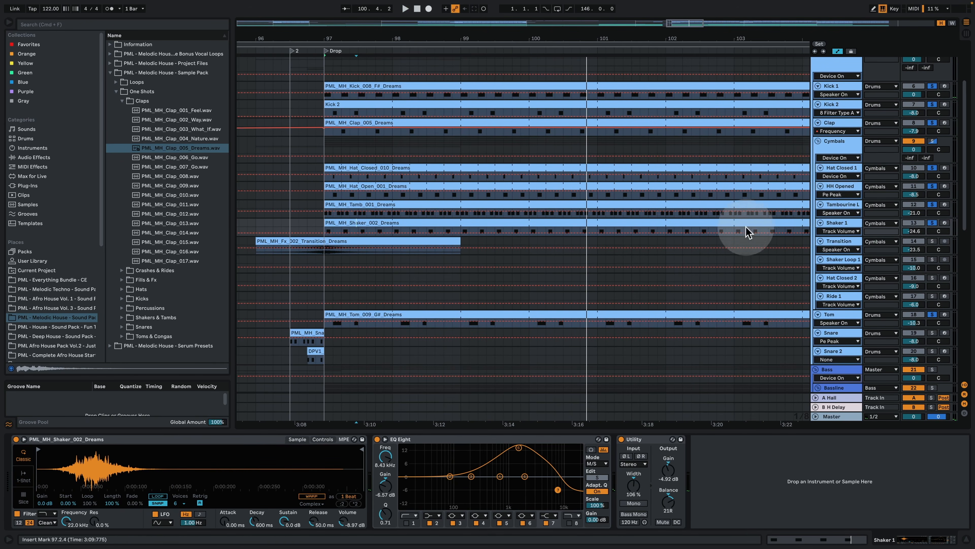
Step: View the notes of the PML_MH_Shaker_002_Dreams clip again, then return to Shaker 1's devices
double_click(627, 222)
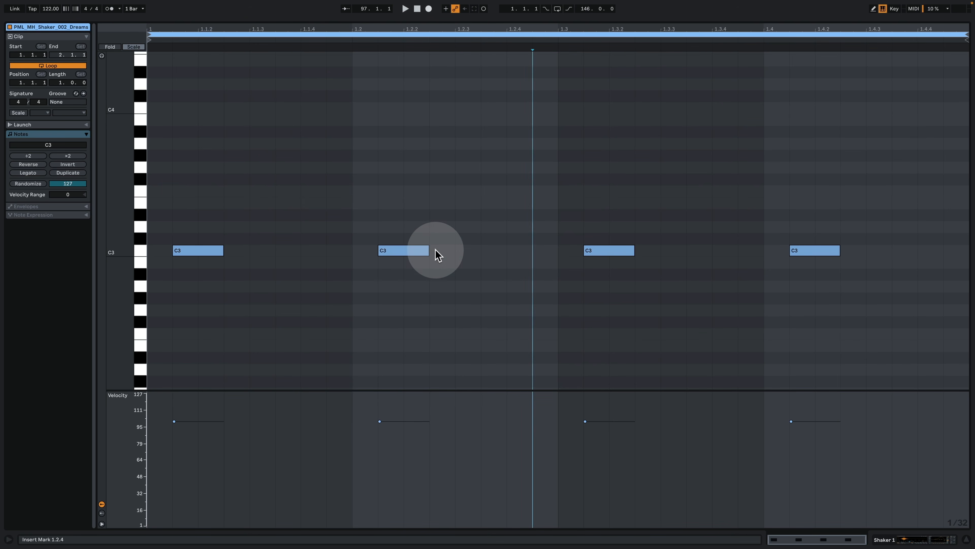
click(891, 537)
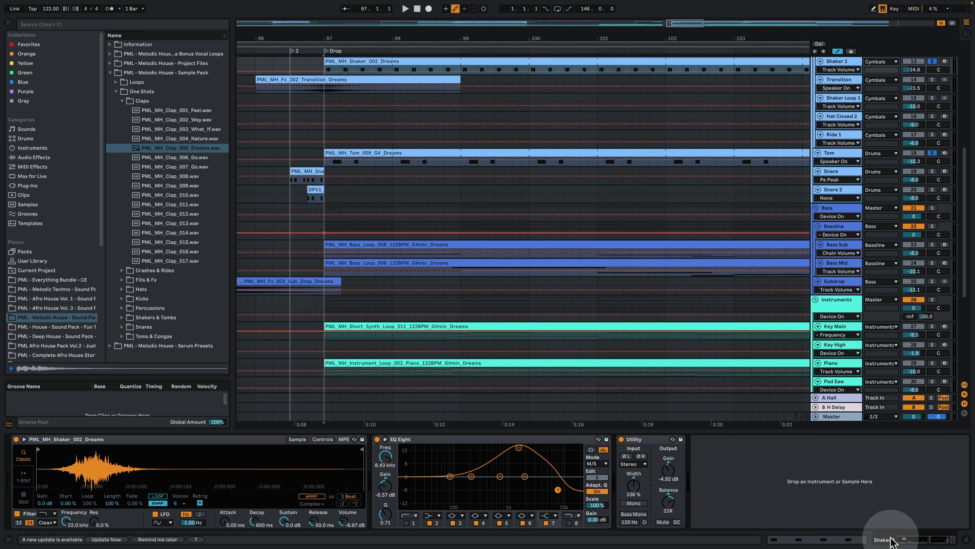
scroll(450, 211, up, 5)
scroll(453, 206, up, 2)
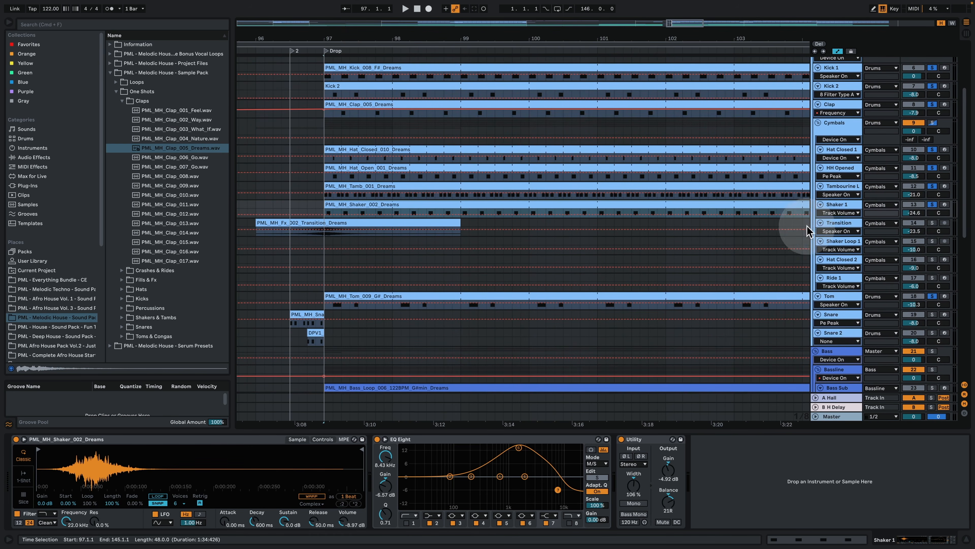
Step: Add the Transition track to the solo and play from 96.3.3 into the Drop
click(933, 224)
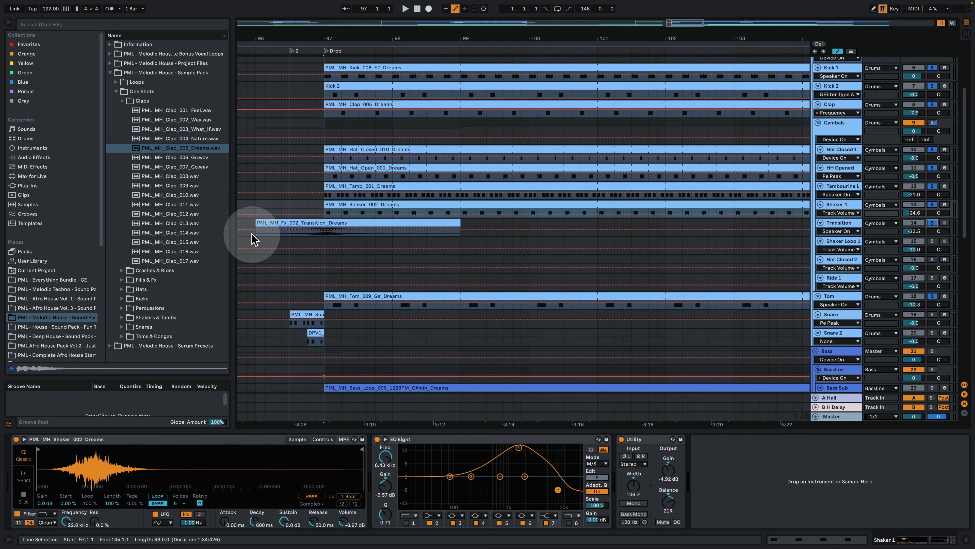
click(299, 232)
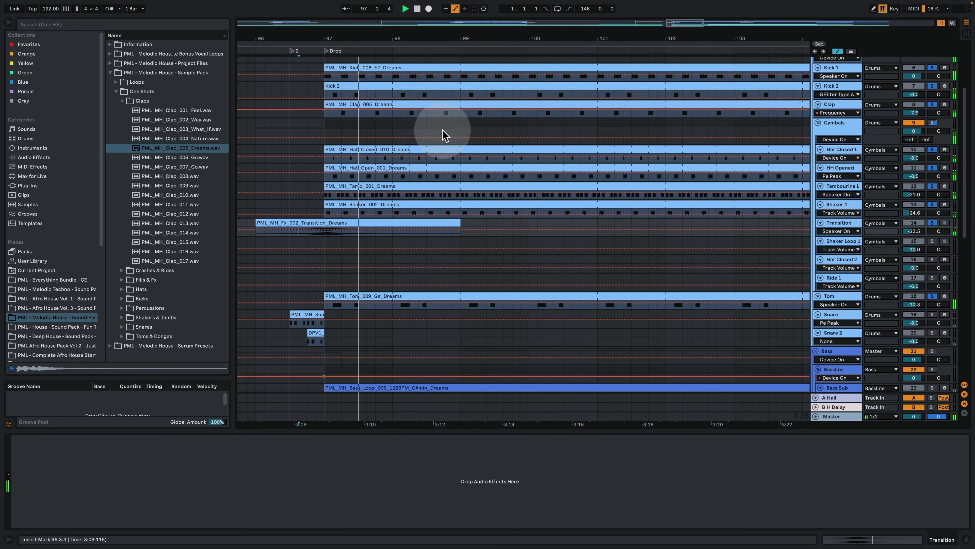
scroll(455, 184, down, 5)
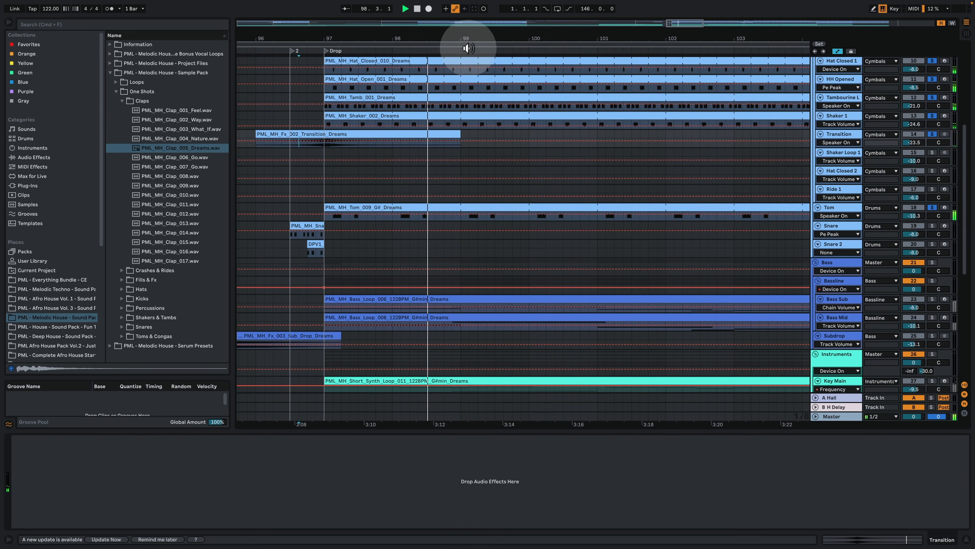
scroll(457, 184, down, 3)
Step: Add Snare and Snare 2 to the solo and play their fill from bar 96.3 up to the Drop
click(345, 223)
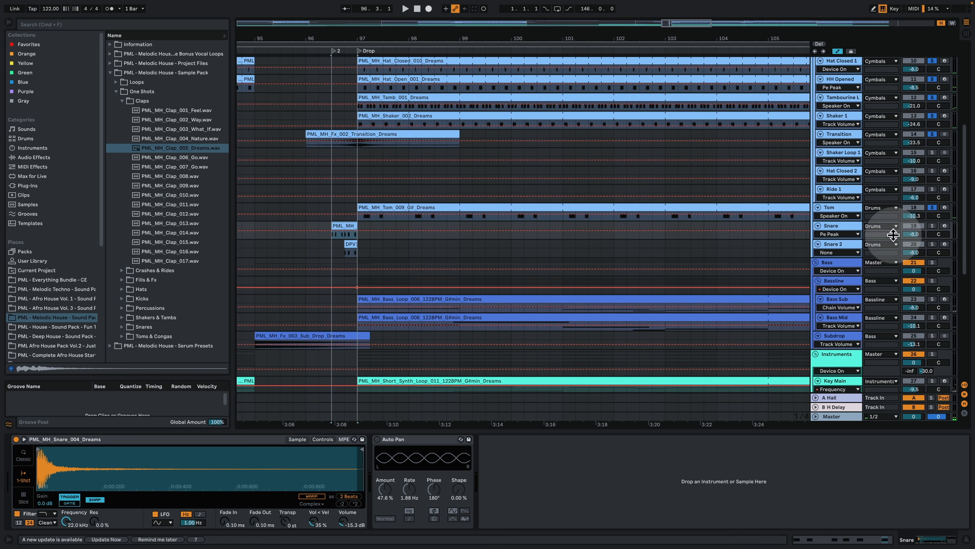
click(932, 244)
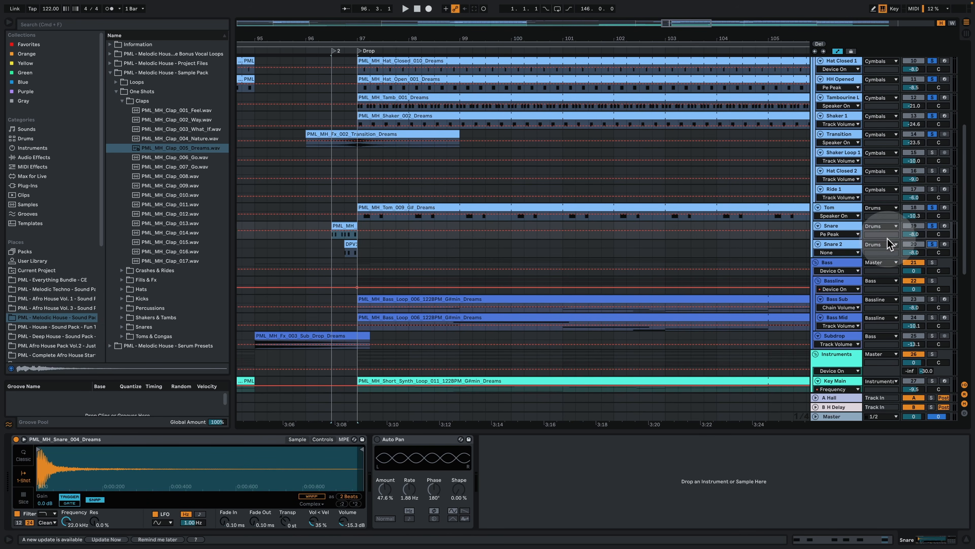
click(349, 223)
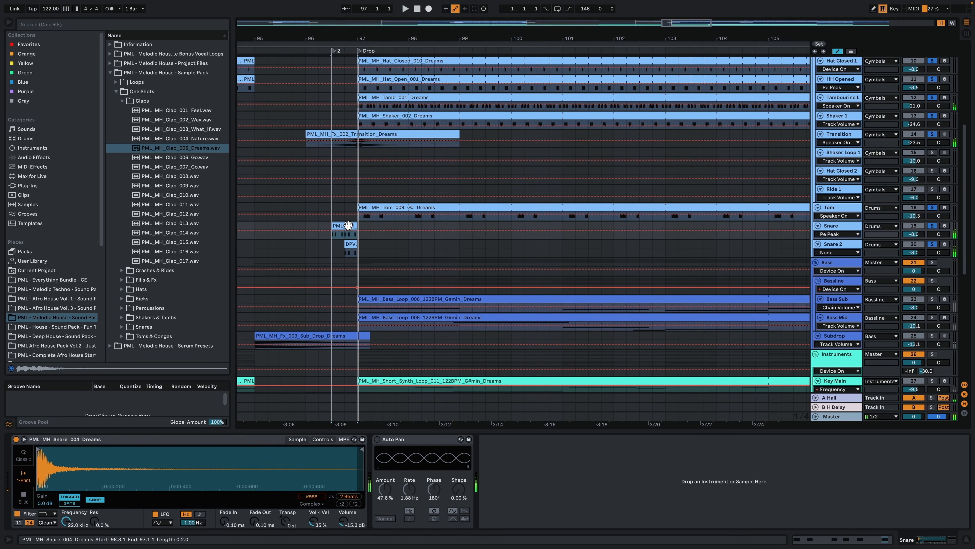
Step: Examine the notes of the PML_MH_Snare_004_Dreams clip during playback, then return to the Snare track's devices
double_click(349, 224)
click(350, 229)
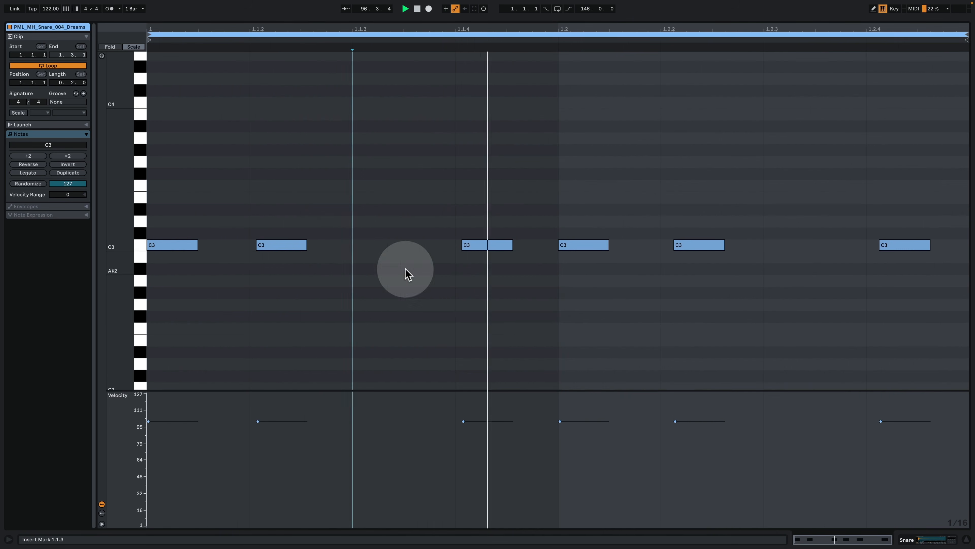
click(927, 538)
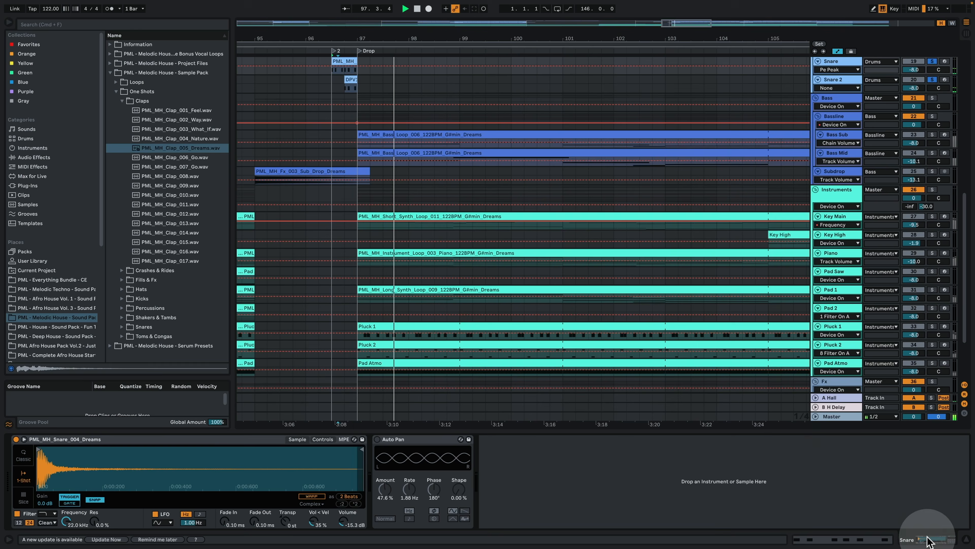
Step: Open the DPV1_SNARE_DRY_008 clip's notes on Snare 2 during playback, then show the track's devices
key(space)
double_click(351, 79)
click(350, 187)
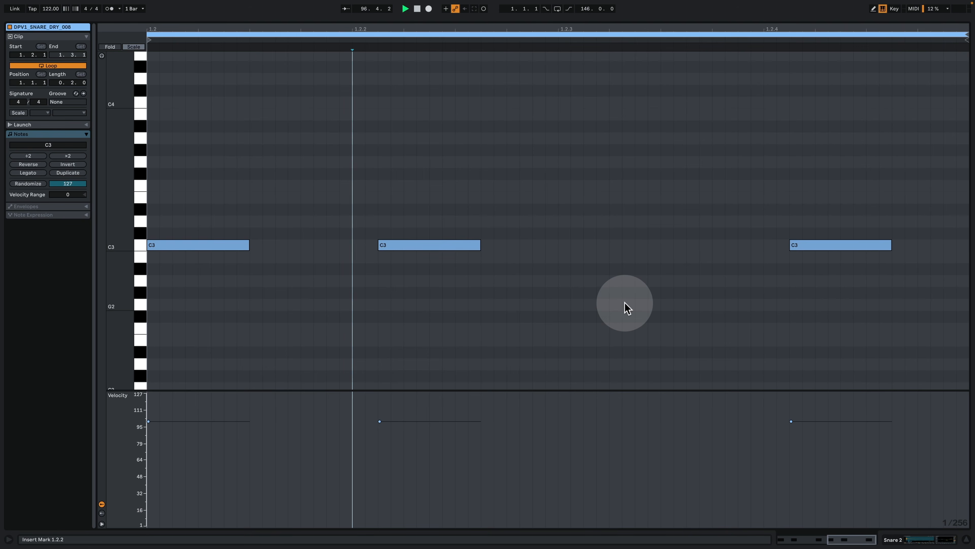
click(900, 539)
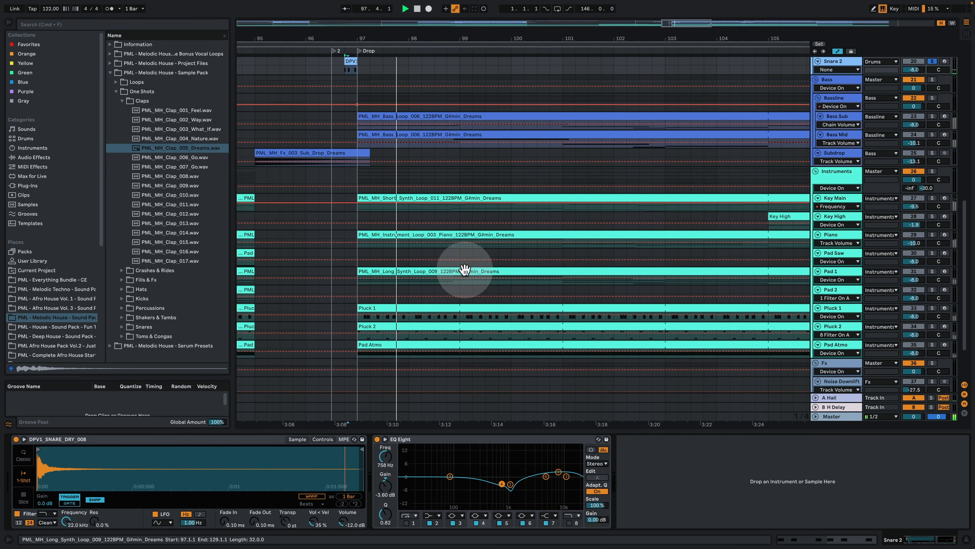
key(space)
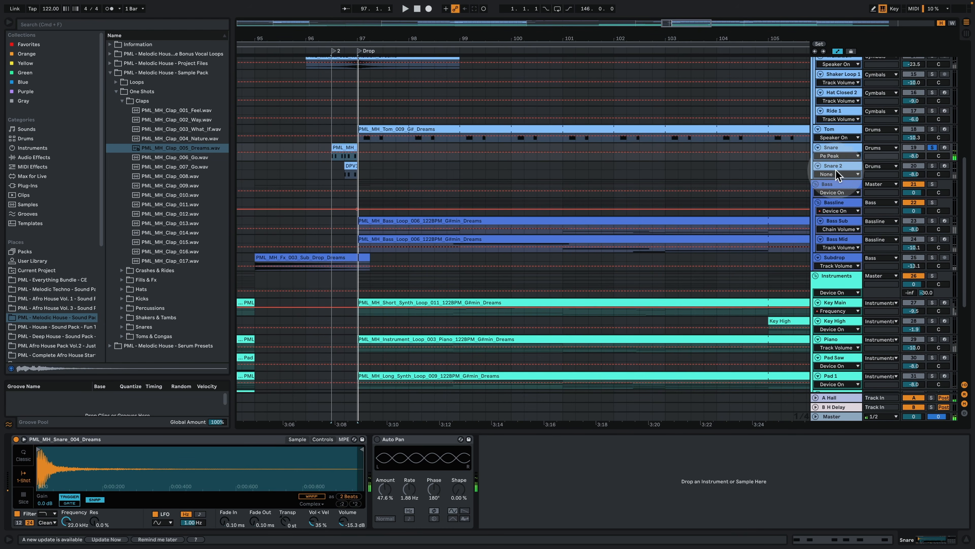
Step: Enlarge the soloed Snare track to show its sends, then view the A Hall return's devices and play the snare fill
drag(837, 159, 837, 194)
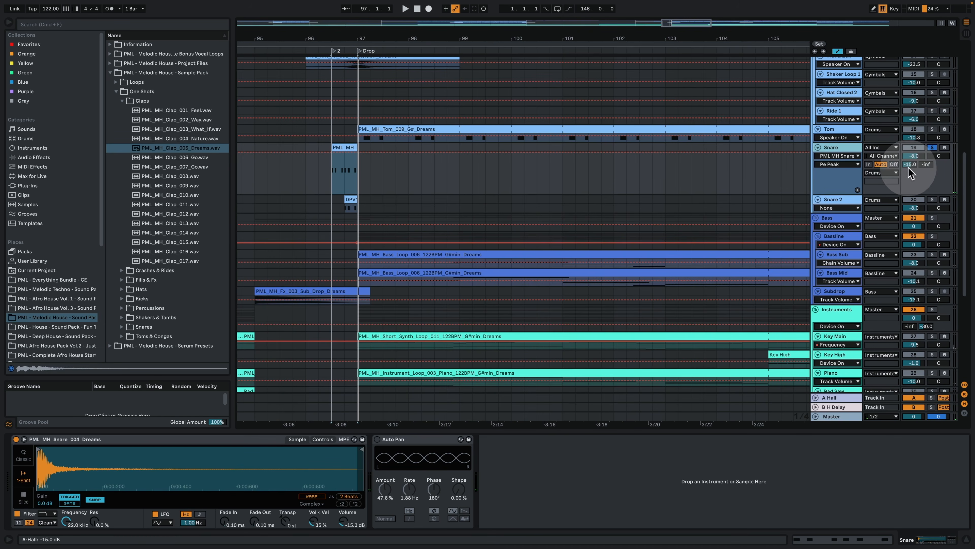
click(833, 398)
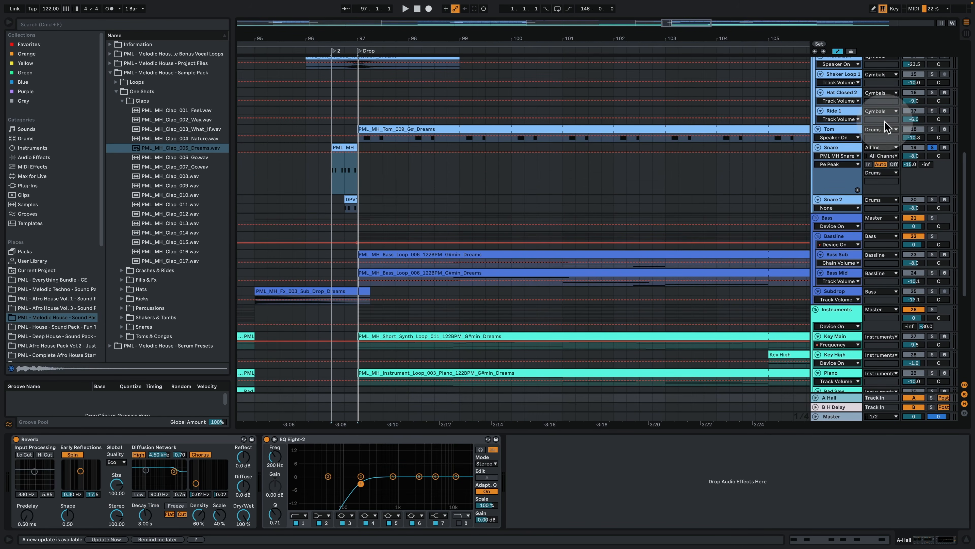
key(space)
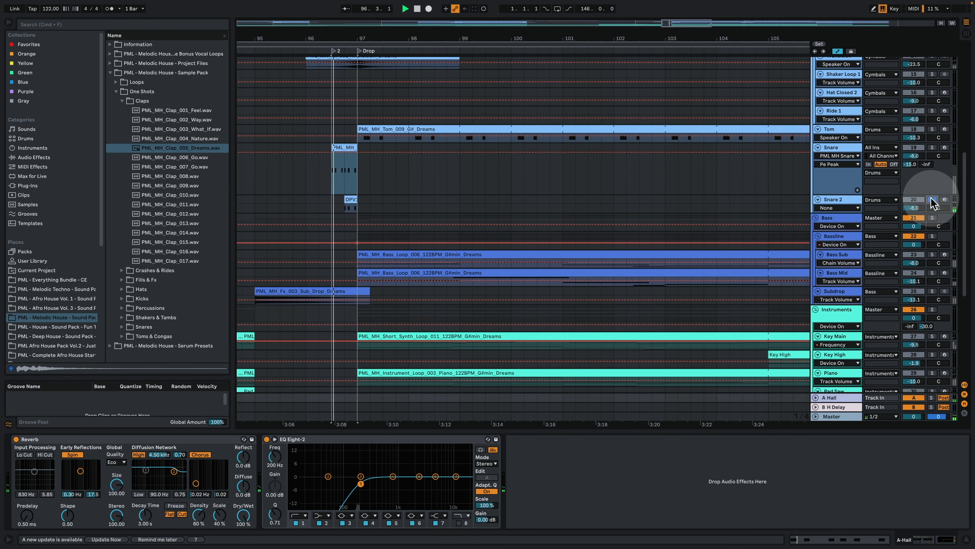
Step: Solo Snare 2, show its devices and play its fill before the Drop
click(842, 200)
key(space)
key(space)
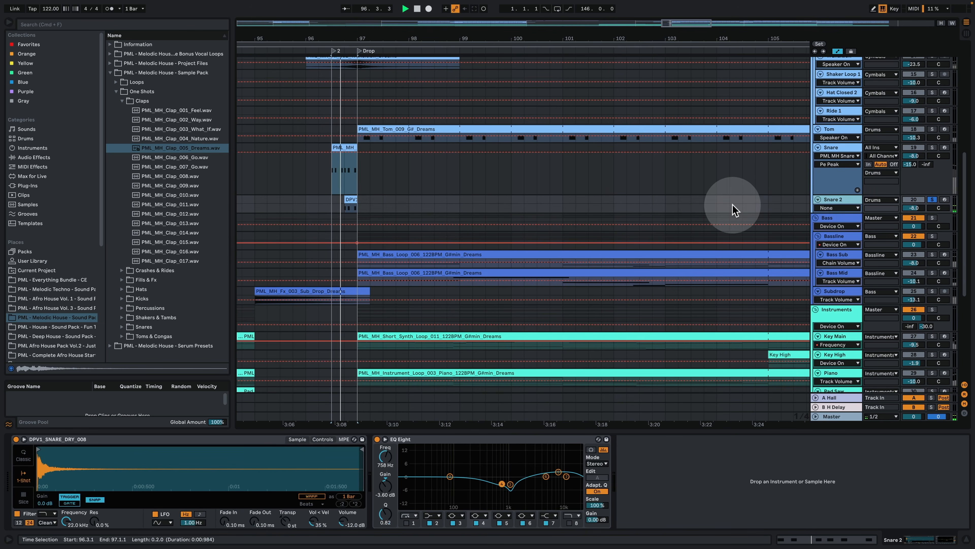
key(space)
key(space)
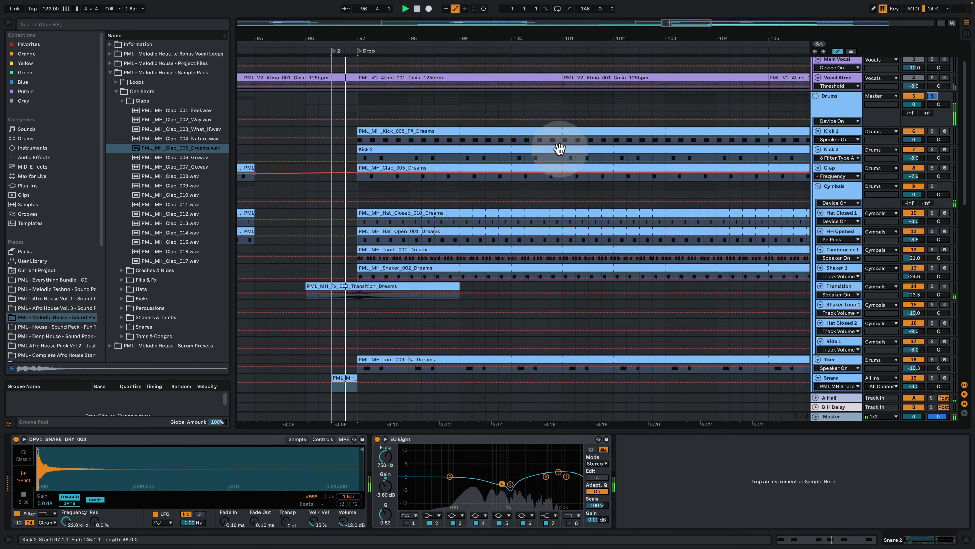
Step: Play all the drum and cymbal tracks together from the snare fill into the Drop
scroll(564, 146, down, 4)
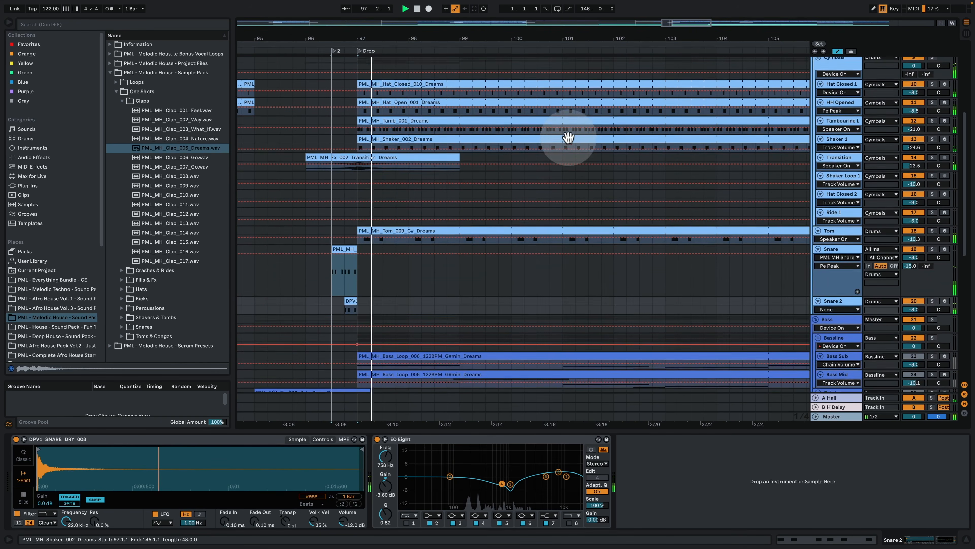
drag(406, 40, 441, 39)
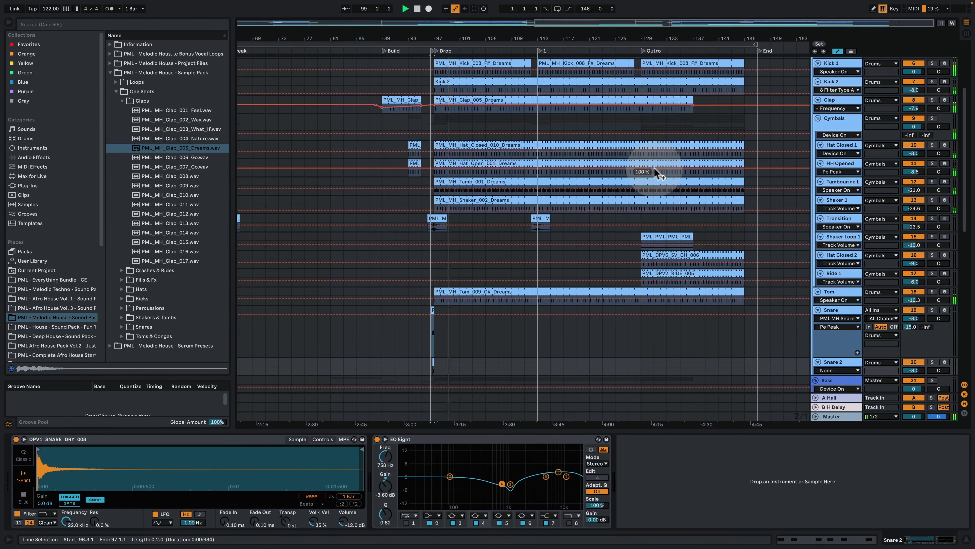
key(space)
Step: Unfold and solo Shaker Loop 1 and play its loop from the start of the Outro at bar 129
drag(667, 42, 564, 80)
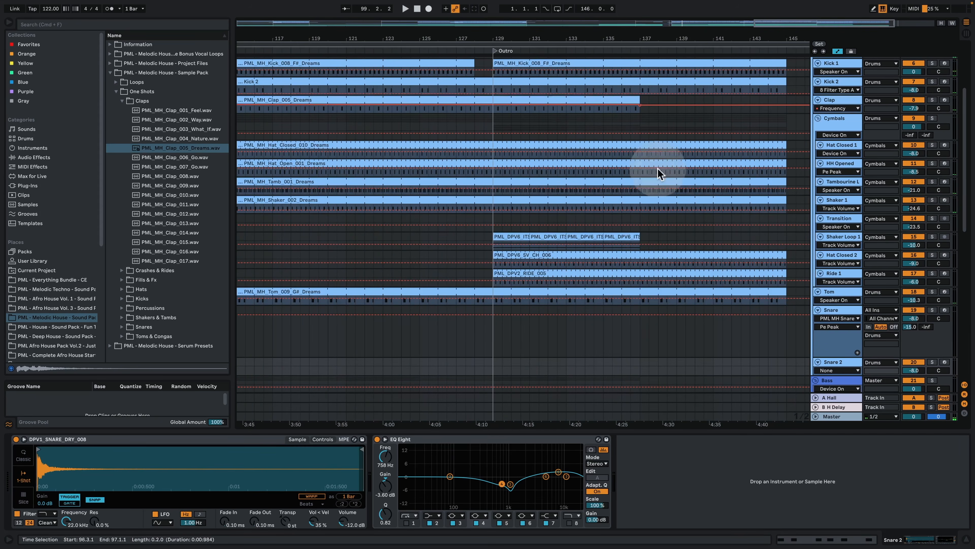
click(846, 246)
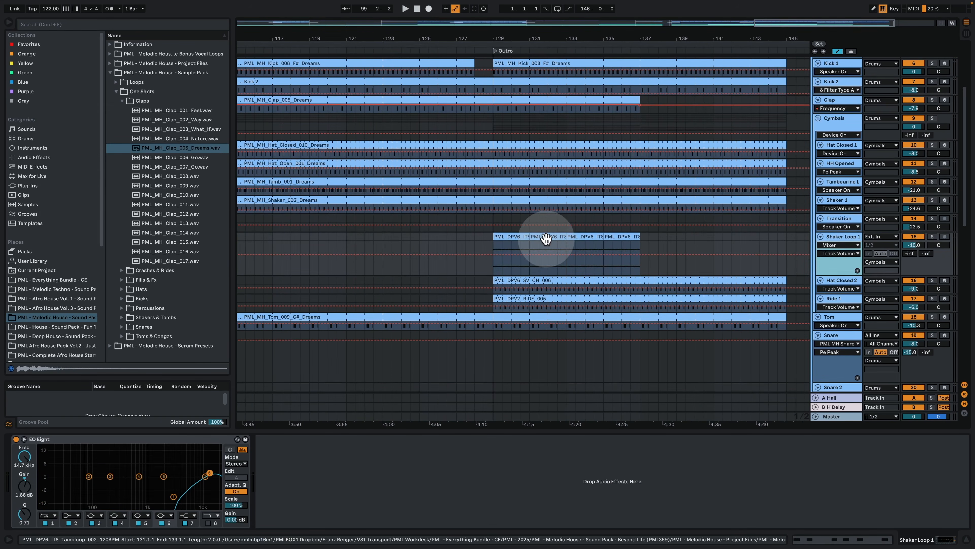
click(932, 236)
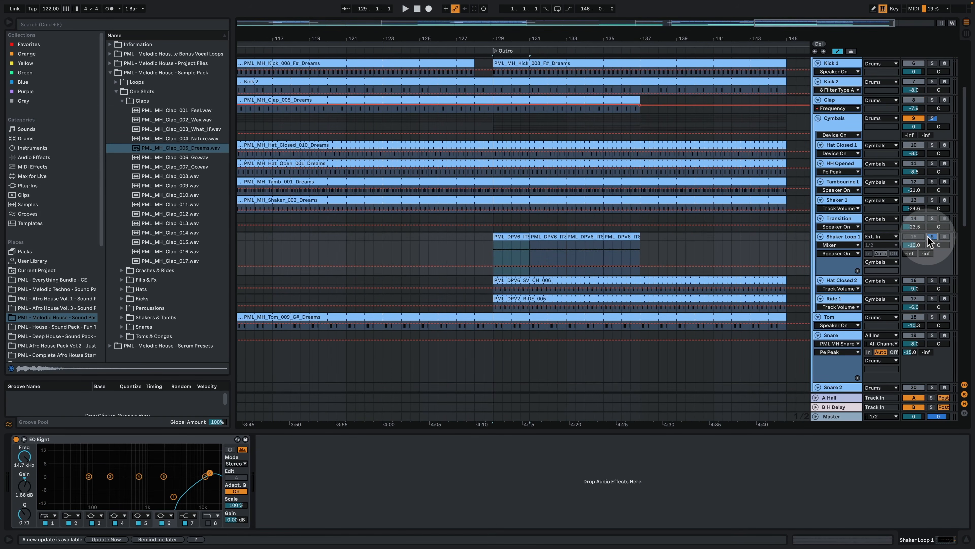
key(space)
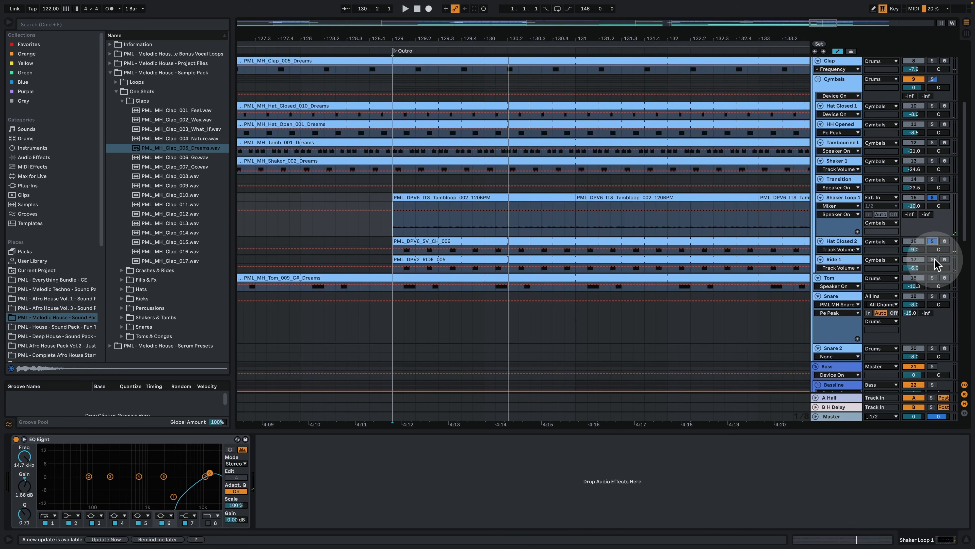
Step: Solo Hat Closed 2, play its clip from the start of the Outro and view the clip's notes
click(935, 240)
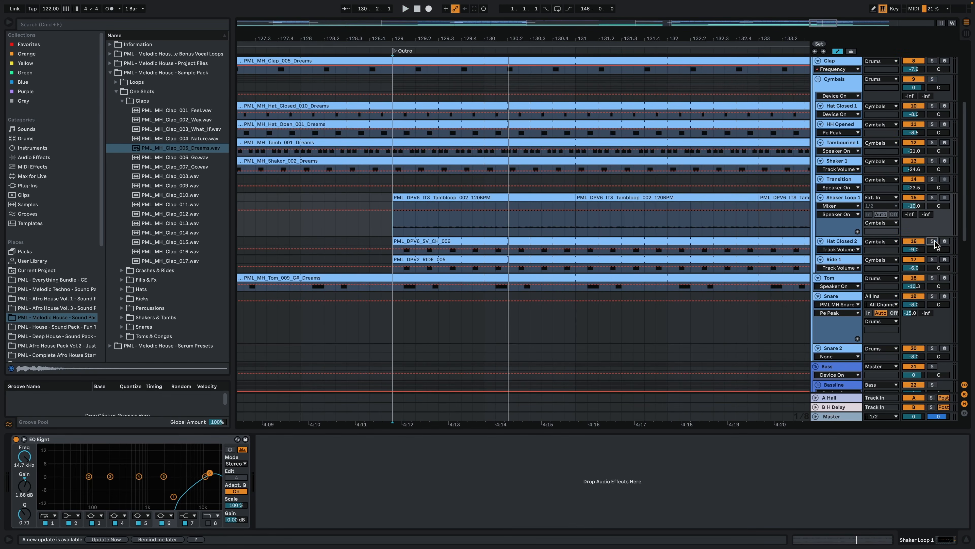
click(933, 241)
click(476, 243)
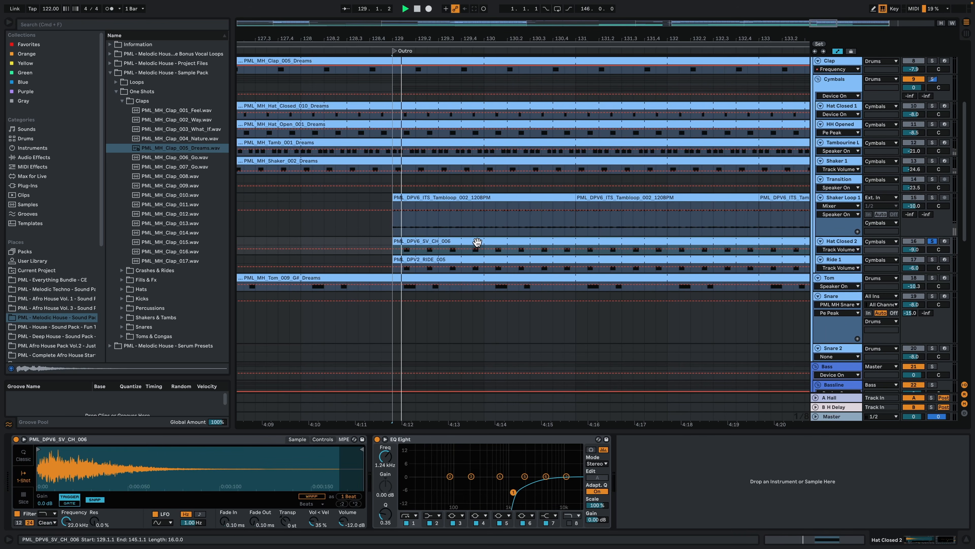
double_click(477, 241)
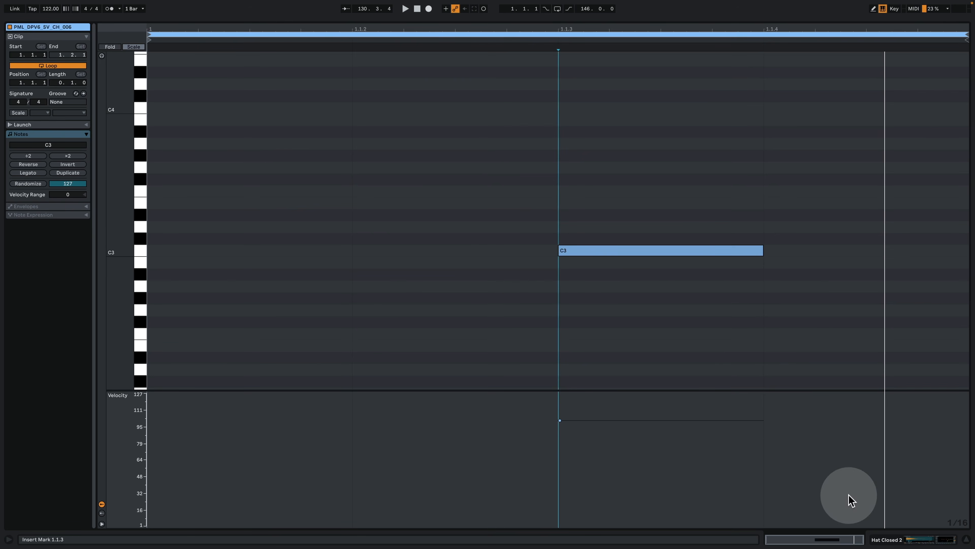
click(898, 538)
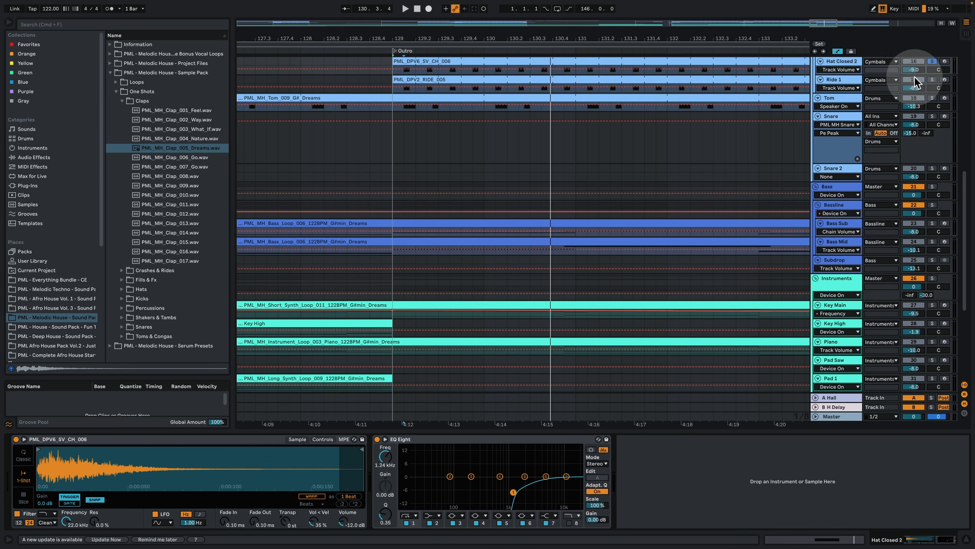
Step: Solo Ride 1, show its devices and play its clip from the start of the Outro at bar 129
click(932, 80)
click(419, 80)
key(space)
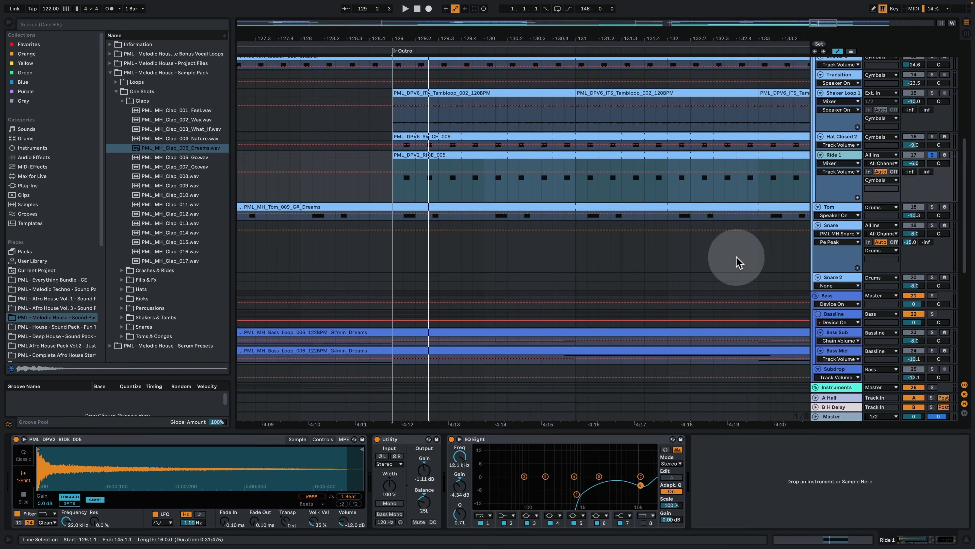
Step: Enlarge Shaker Loop 1, add it to the soloed Ride 1 and play both tracks together in the Outro
scroll(733, 253, up, 2)
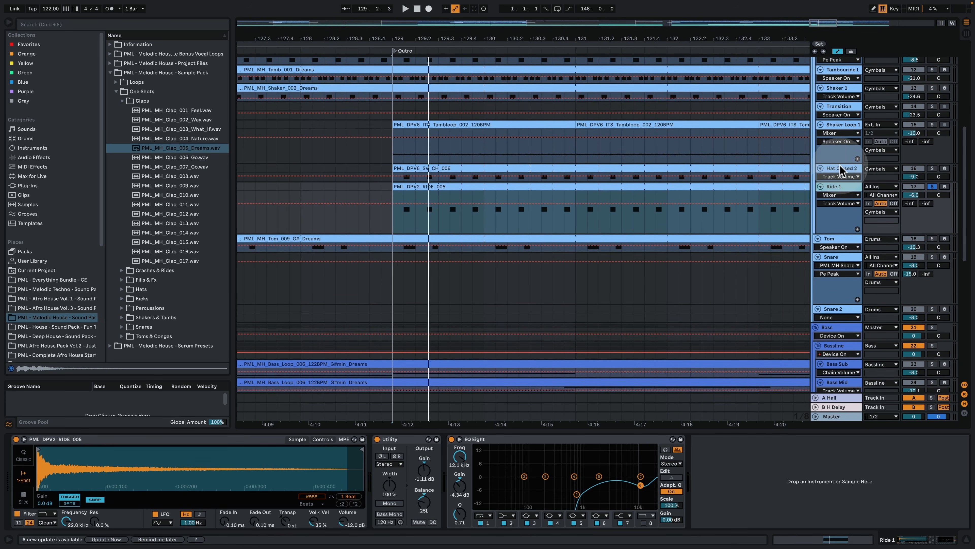
drag(838, 162, 838, 204)
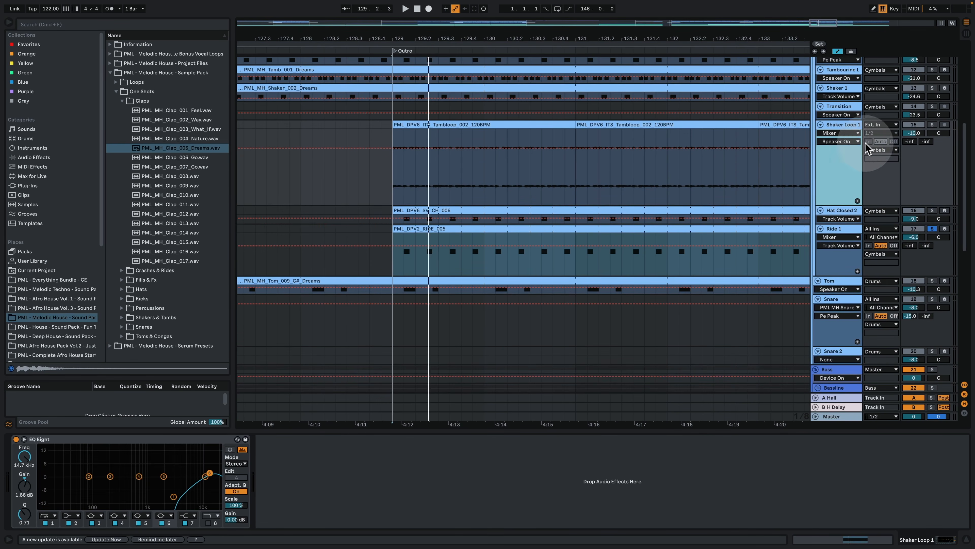
click(933, 125)
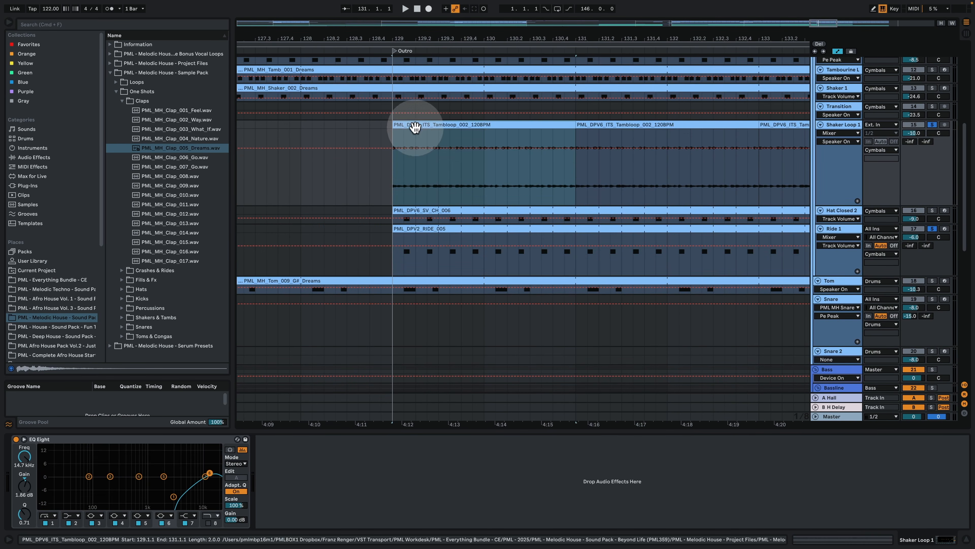
click(404, 187)
key(space)
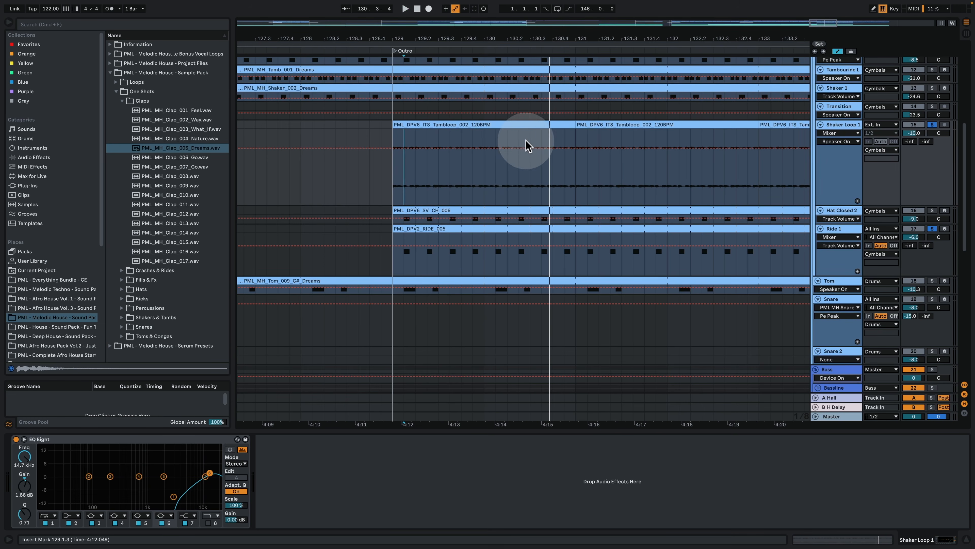
key(space)
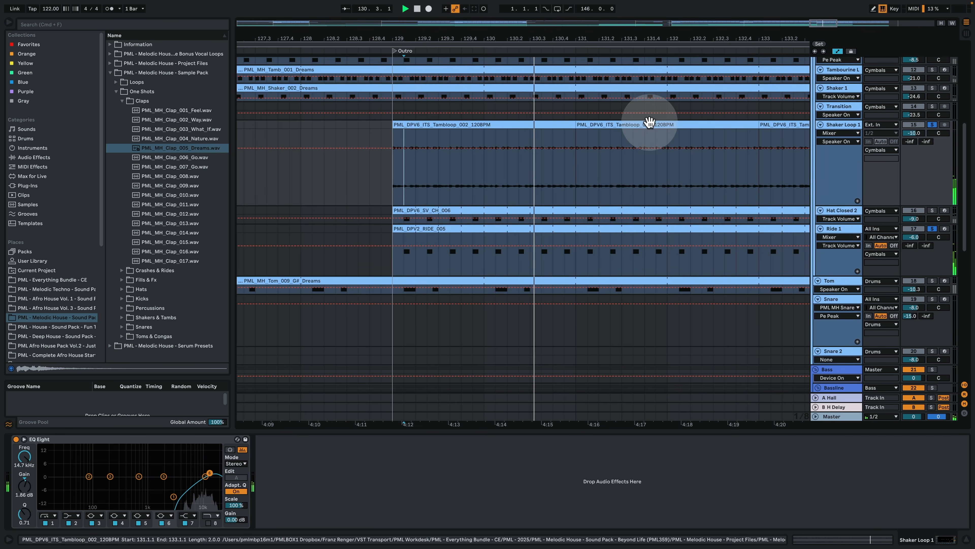
key(space)
Step: Select the Bass group below the drum tracks and show its Saturator across the Break, Build and Drop
drag(542, 36, 542, 5)
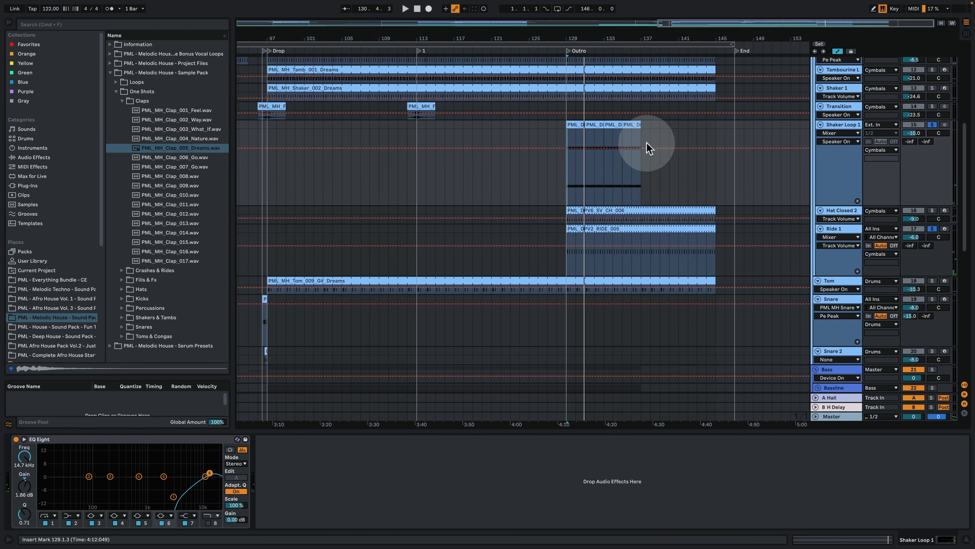
scroll(630, 183, down, 1)
scroll(630, 183, down, 7)
scroll(363, 213, down, 1)
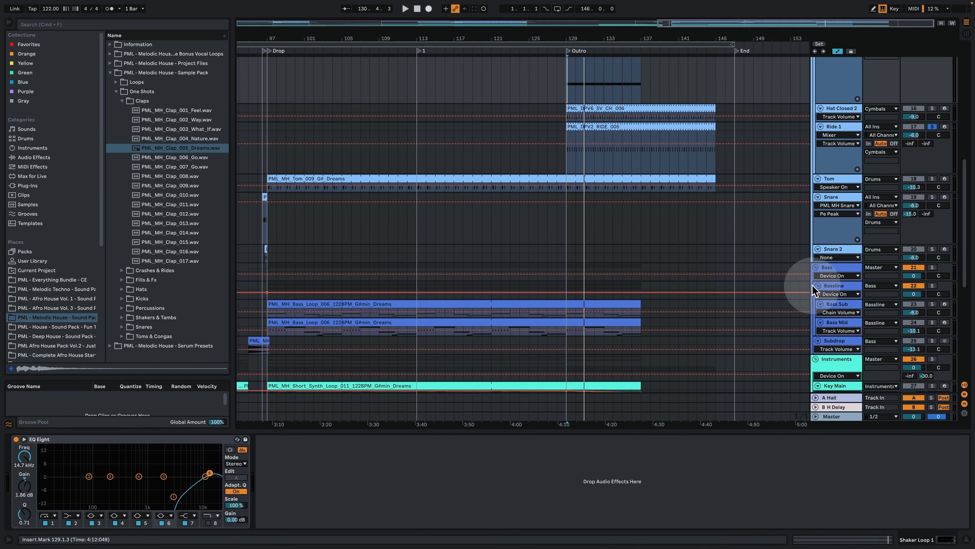
click(837, 265)
drag(290, 37, 470, 37)
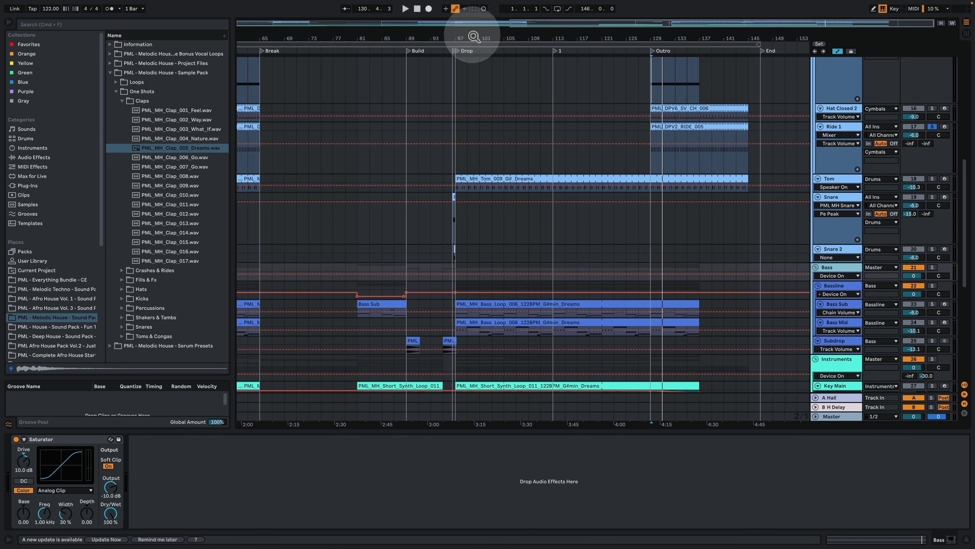
Step: Solo Bass Sub, show its Instrument Rack and play its bass loop from the Drop at bar 97
scroll(510, 240, down, 5)
click(841, 242)
click(932, 243)
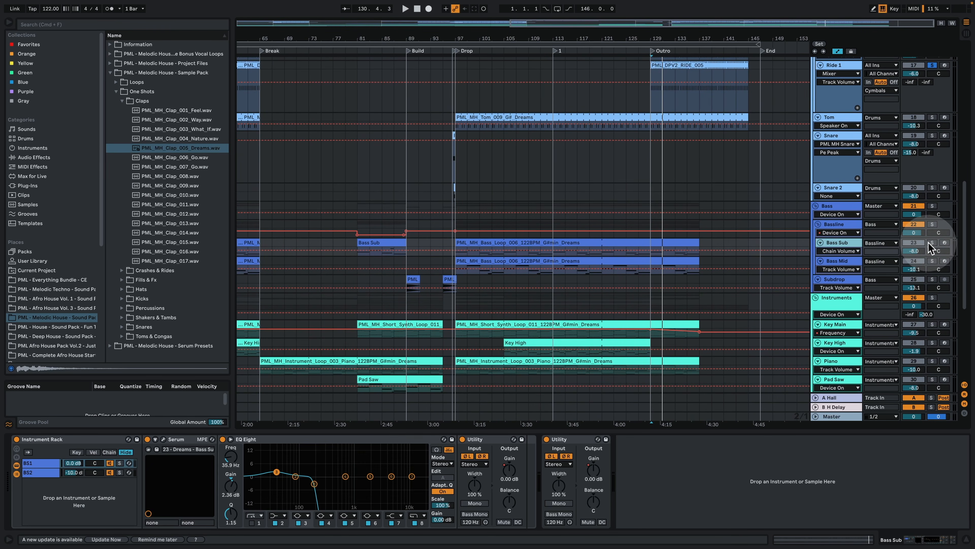
click(464, 244)
key(space)
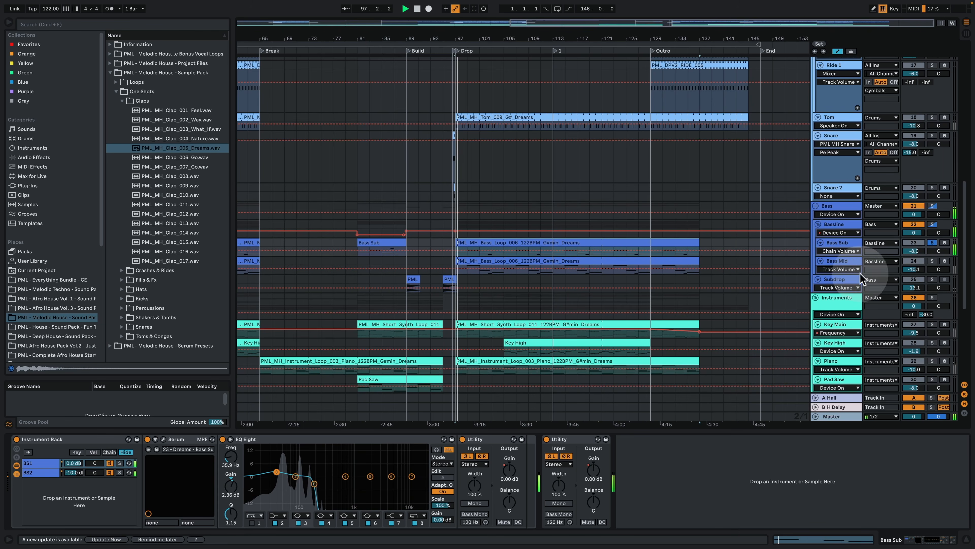
Step: Enlarge Bass Sub and Bass Mid and compare their bass loop notes from the start of the Drop
click(834, 224)
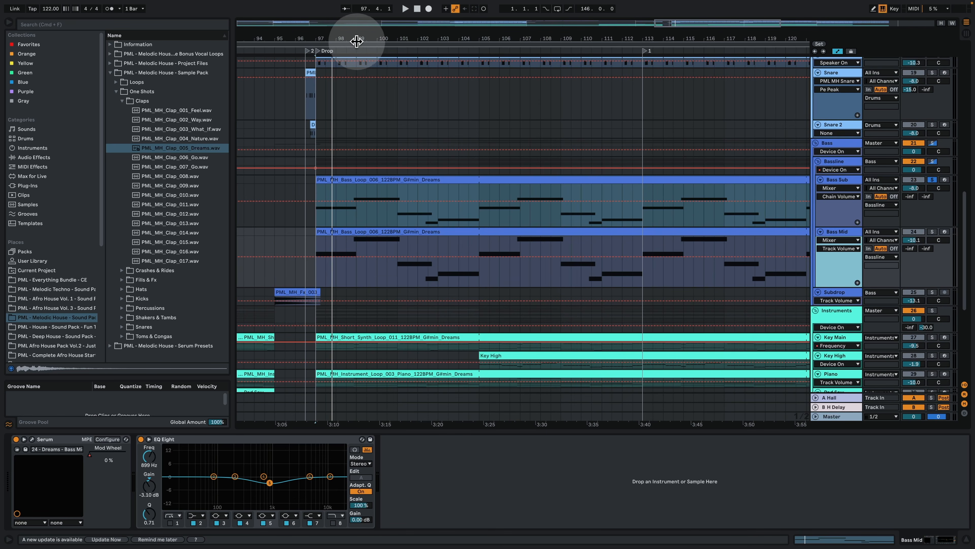
drag(355, 39, 355, 67)
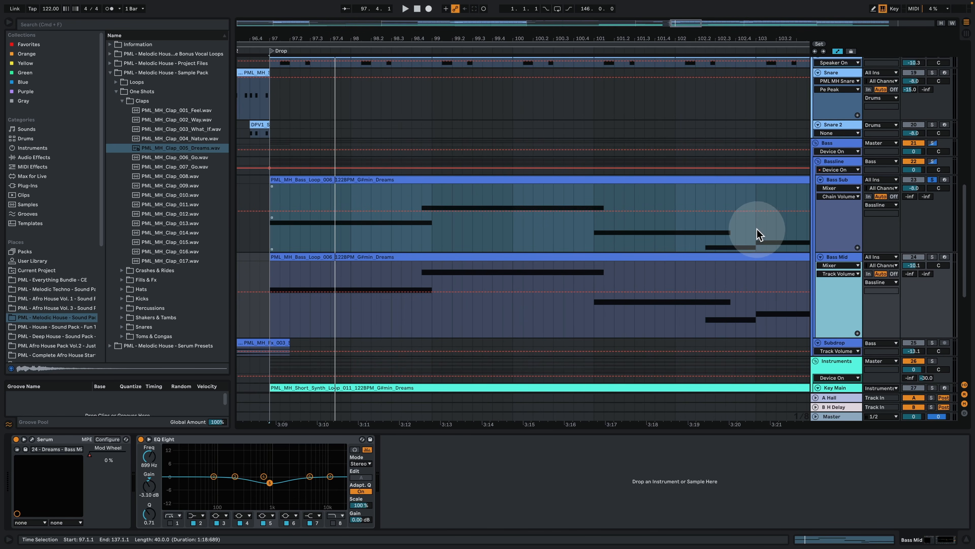
Step: Solo the BS1 chain in Bass Sub's Instrument Rack, play it and open its Serum synth
click(835, 180)
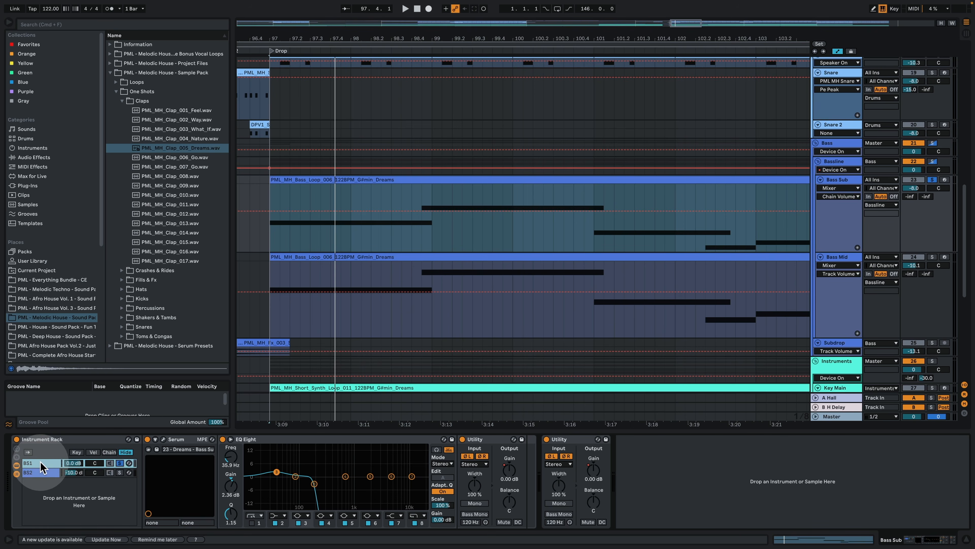
key(space)
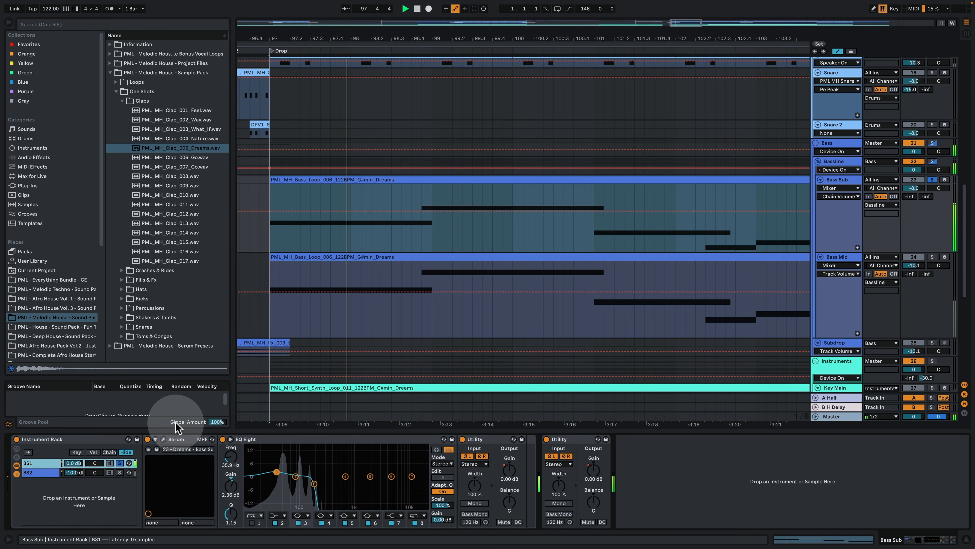
click(163, 439)
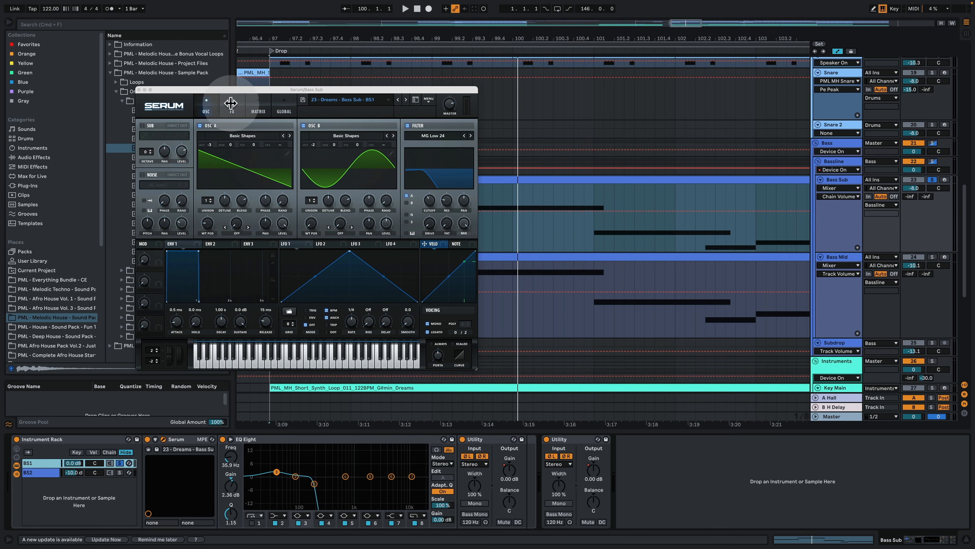
Step: Check the FX page of BS1's Serum preset and return to its oscillator page
click(242, 112)
click(255, 111)
click(232, 111)
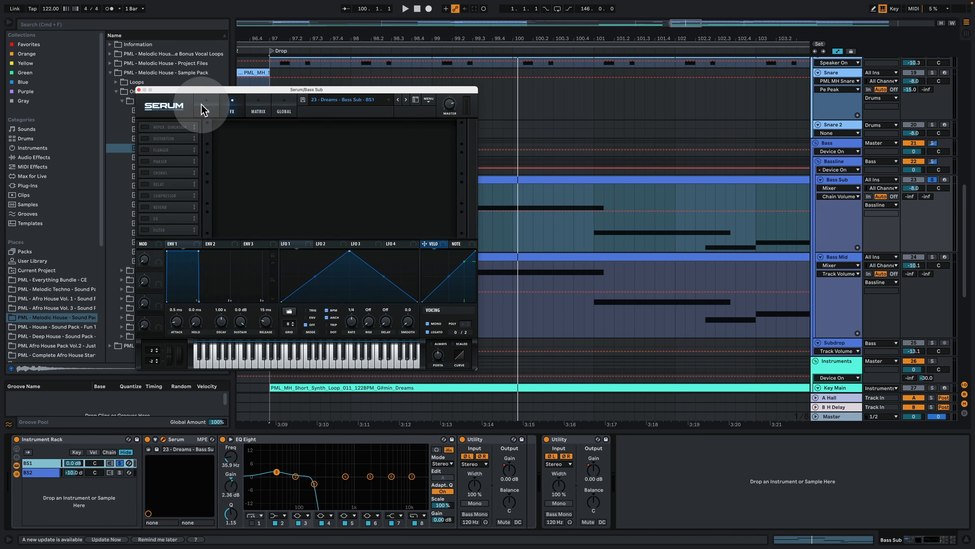
click(205, 111)
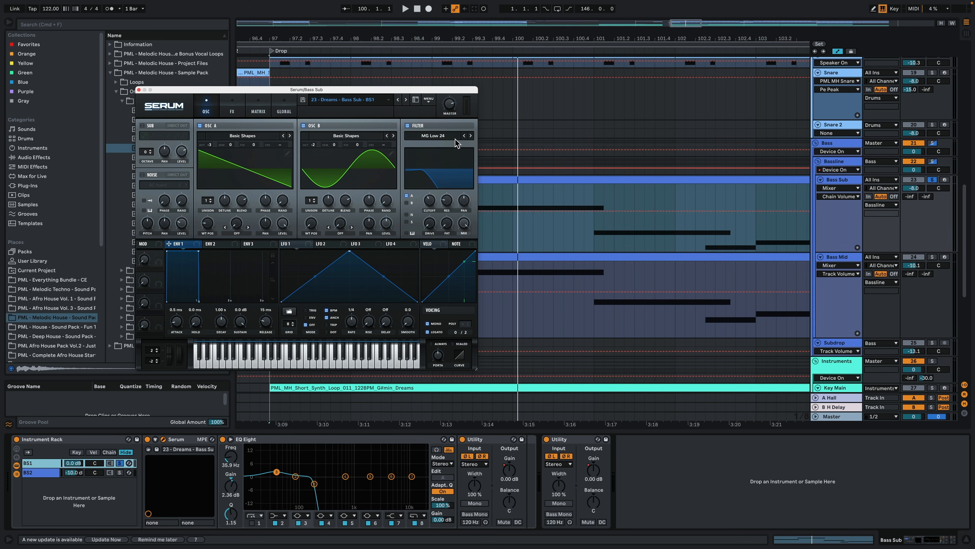
Step: Play BS1 again from the Drop, close its Serum window and examine the chain's EQ Eight low-pass band
key(space)
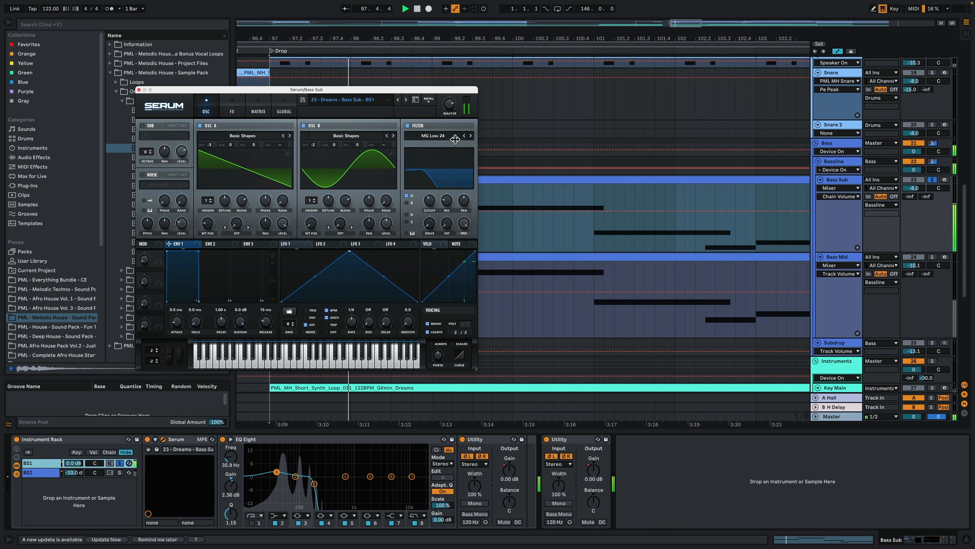
click(139, 90)
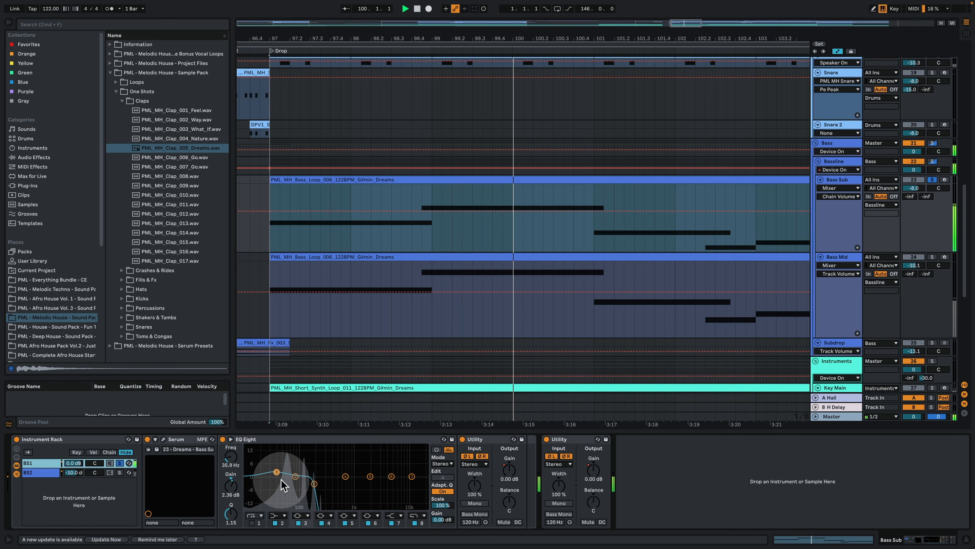
click(314, 483)
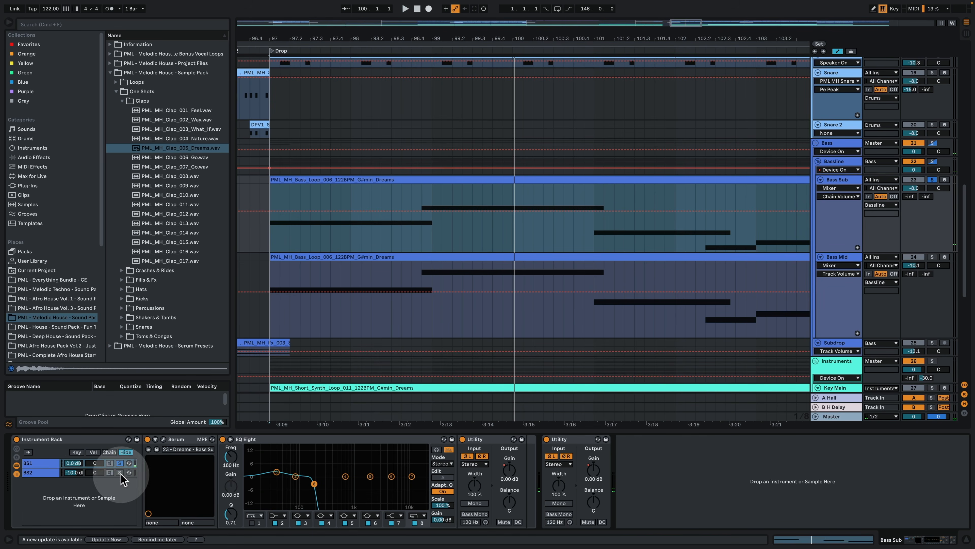
Step: Solo the BS2 chain instead of BS1, open its Serum synth and play it from the Drop
click(104, 473)
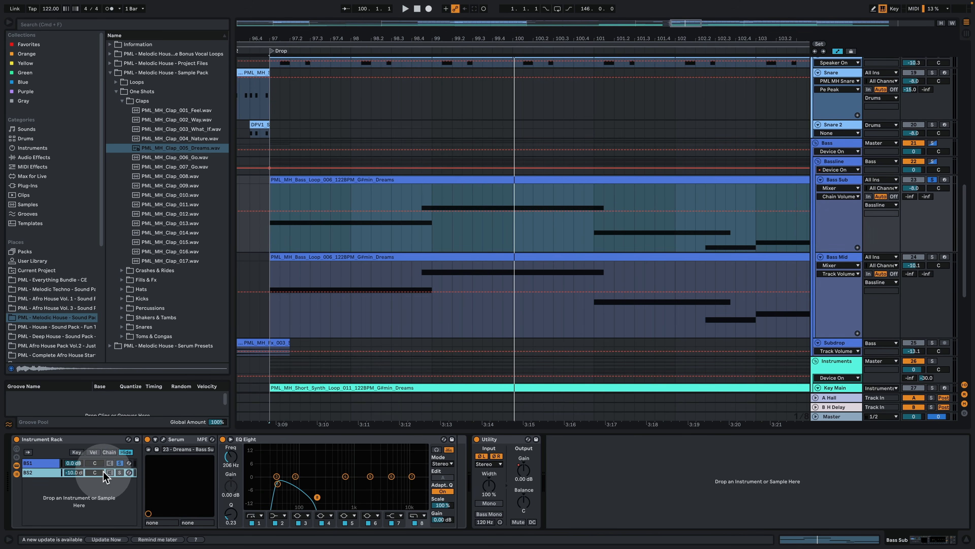
click(119, 472)
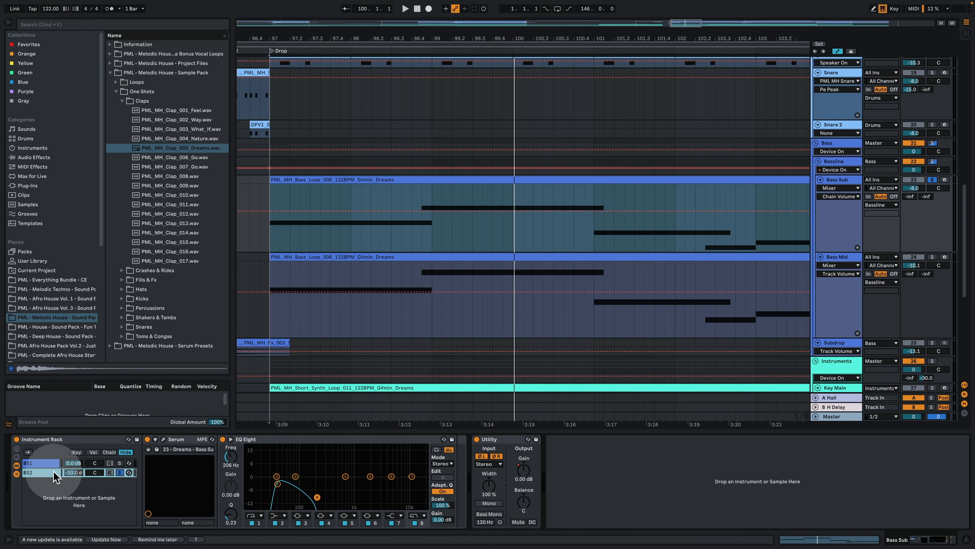
click(163, 439)
key(space)
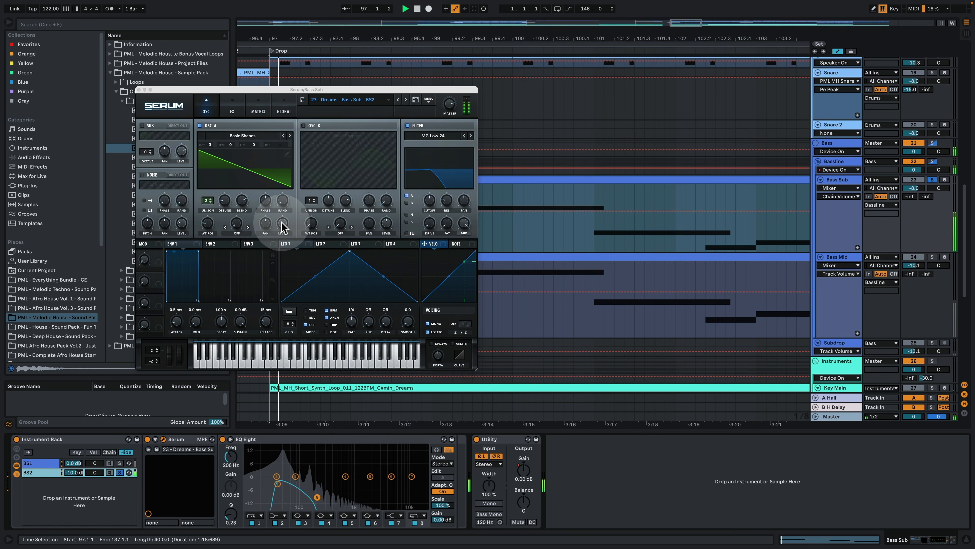
Step: Examine oscillator A in BS2's Serum, replay the chain from the Drop and inspect its EQ Eight
drag(283, 224, 291, 229)
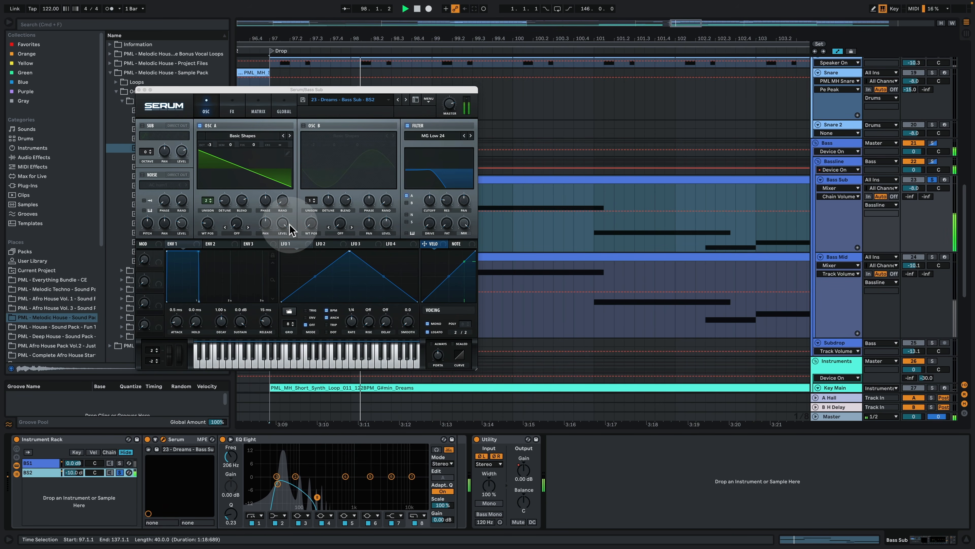
key(space)
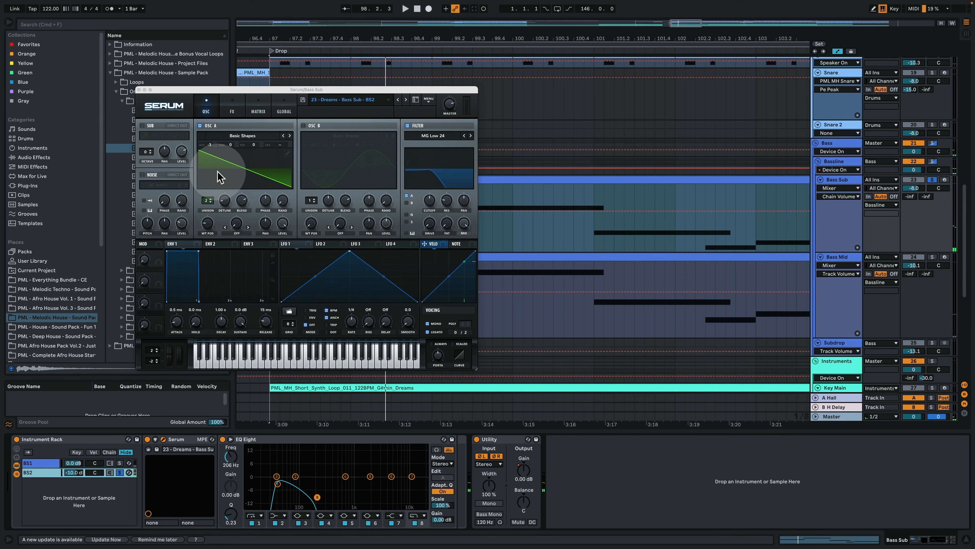
key(space)
click(532, 231)
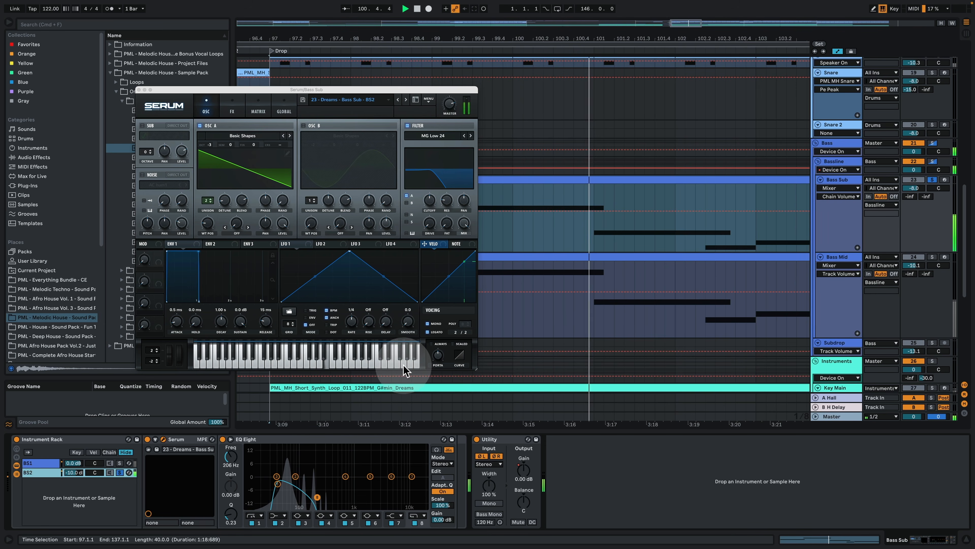
click(247, 441)
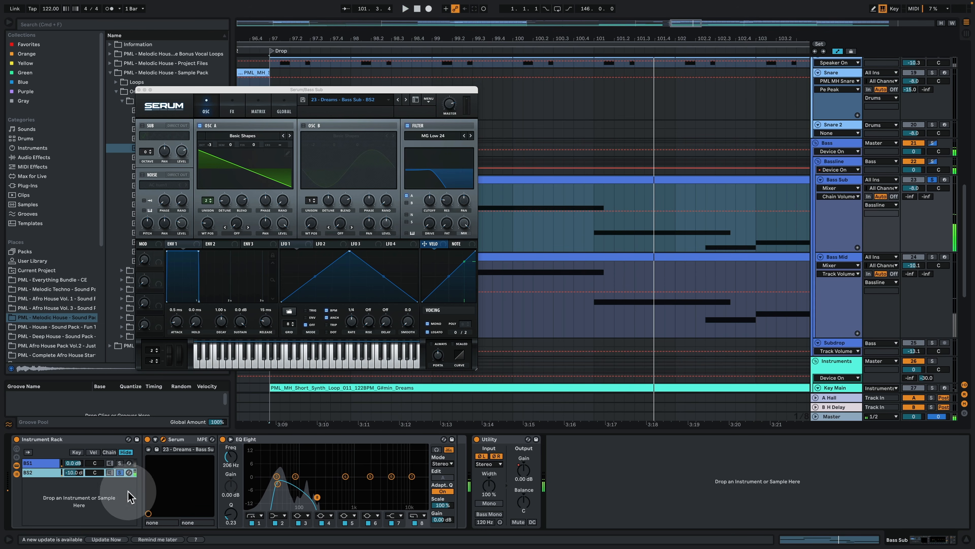
Step: Compare Bass Sub's BS1 and BS2 chains by toggling their solos during playback from the Drop
click(120, 462)
key(space)
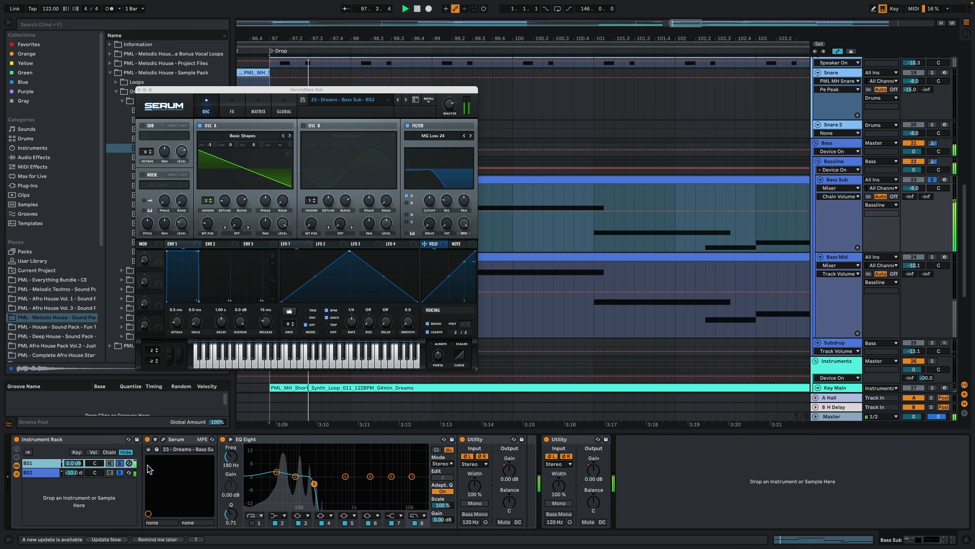
click(121, 473)
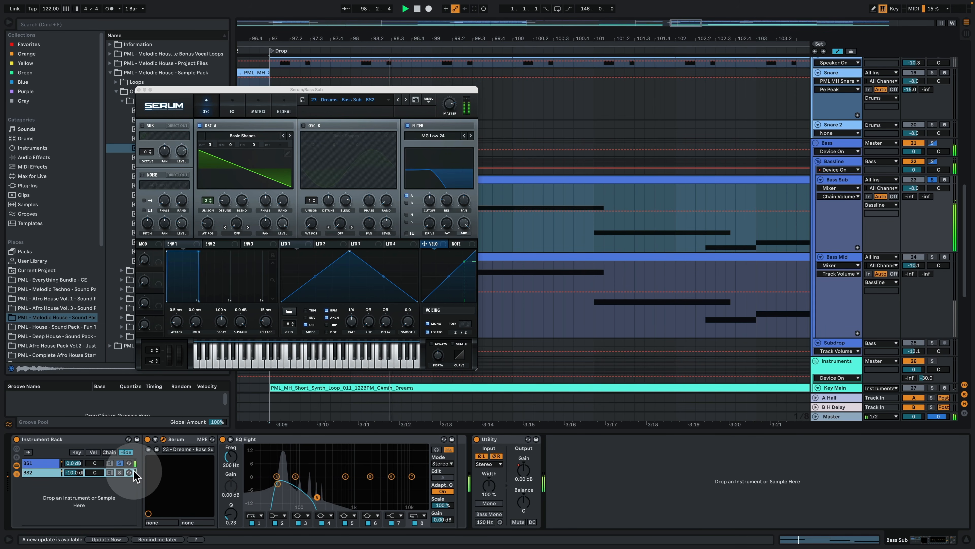
click(120, 473)
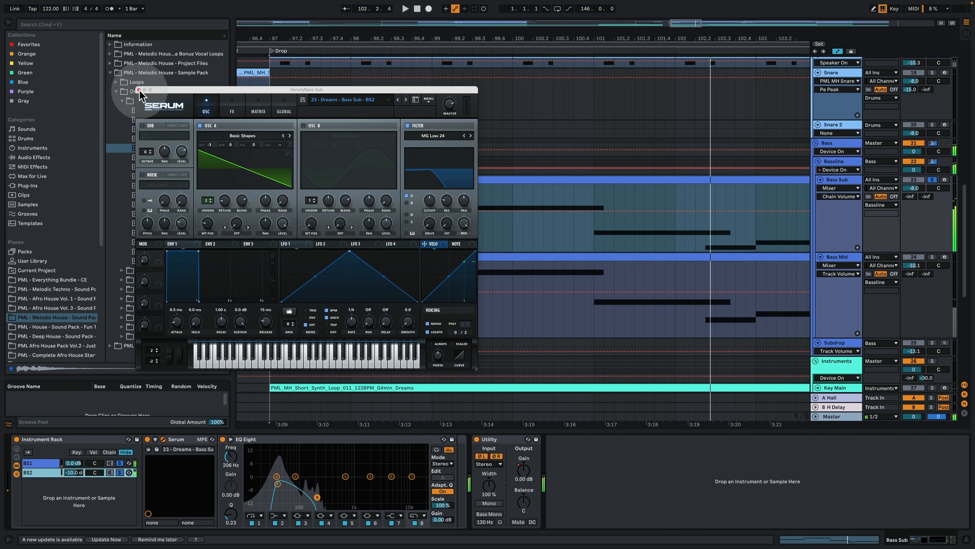
Step: Close BS2's Serum window and compare the BS1 and BS2 chains' EQ Eight and Utility devices
click(138, 90)
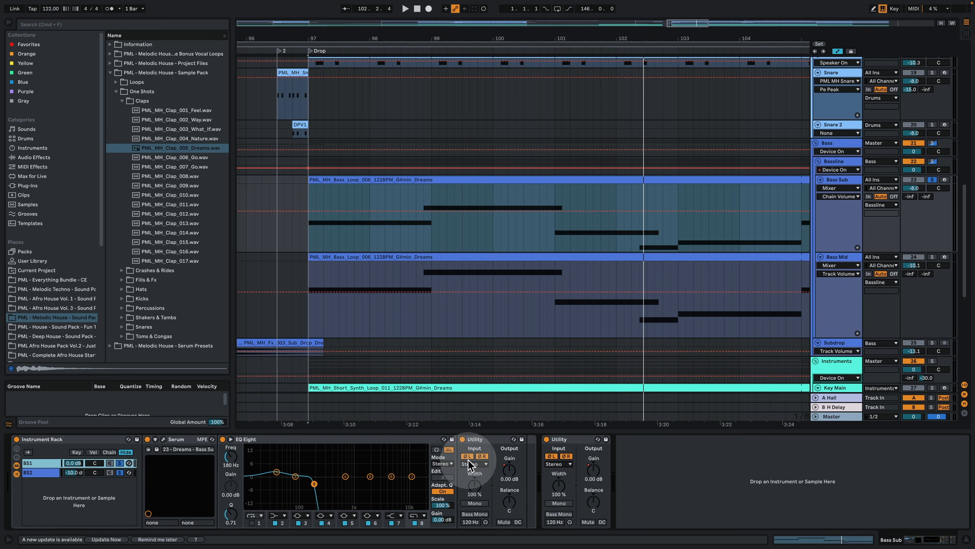
click(63, 440)
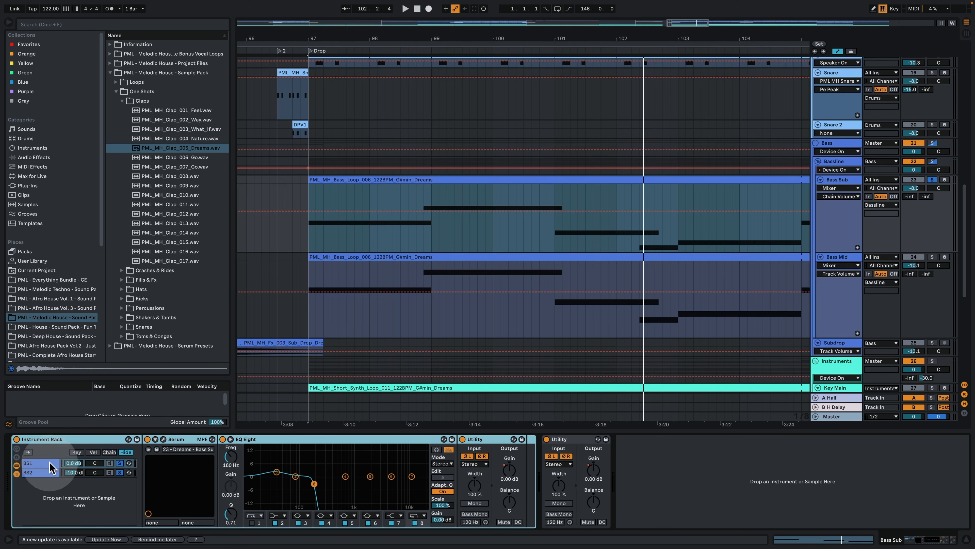
click(56, 473)
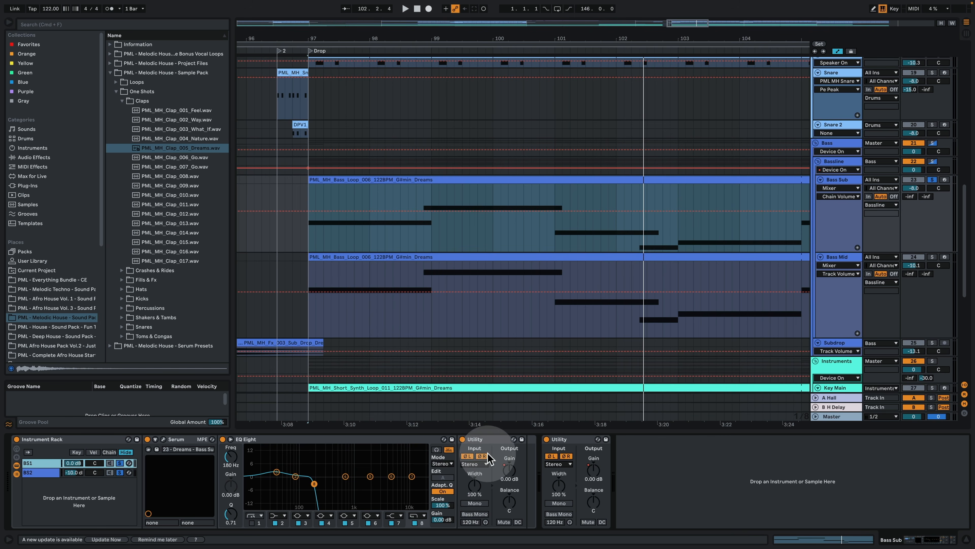
click(34, 473)
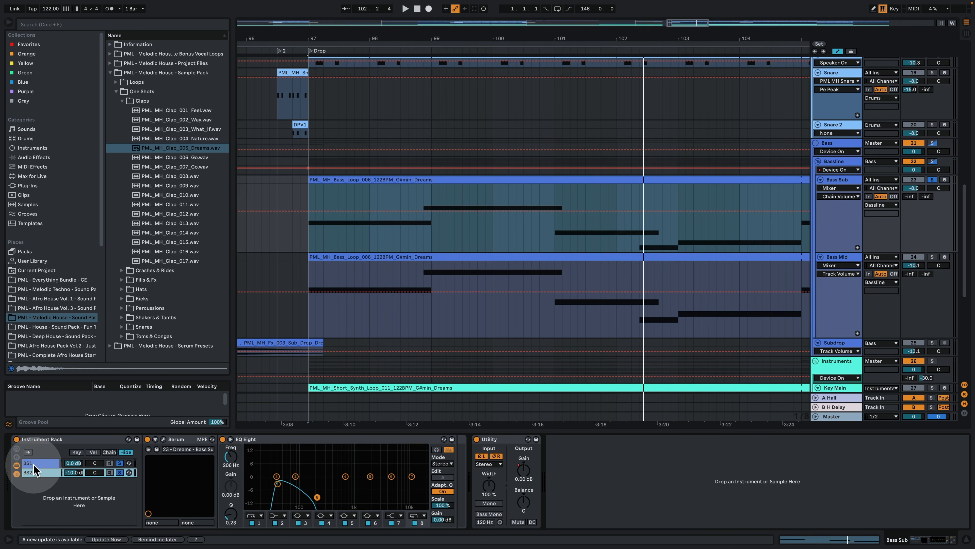
shift+click(34, 464)
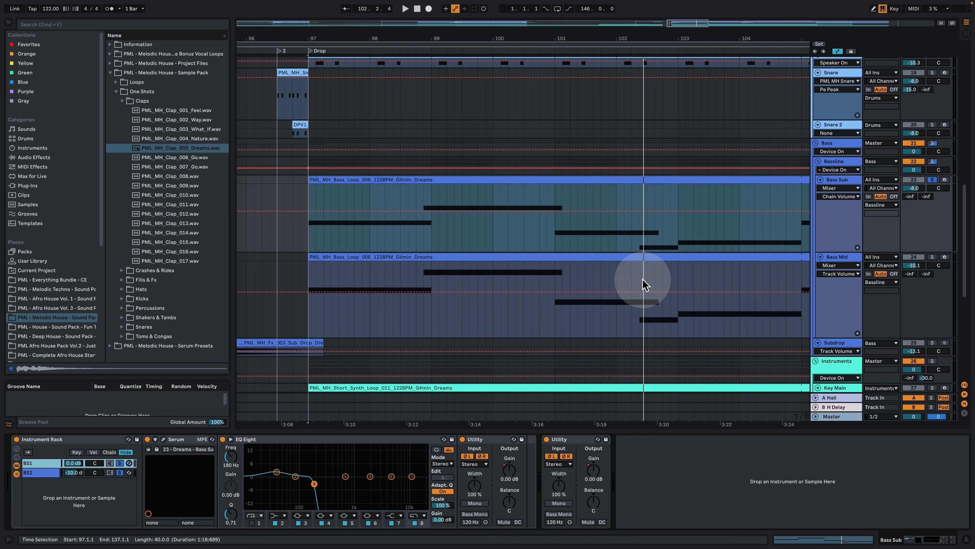
Step: Examine the Bass Sub clip's MIDI notes, and play Bass Mid with its Serum synth open
double_click(648, 314)
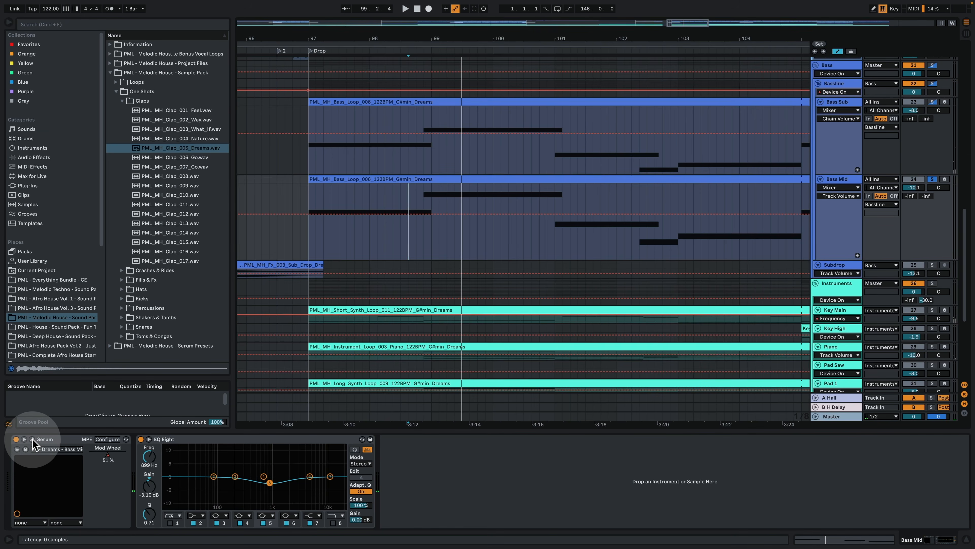
click(32, 439)
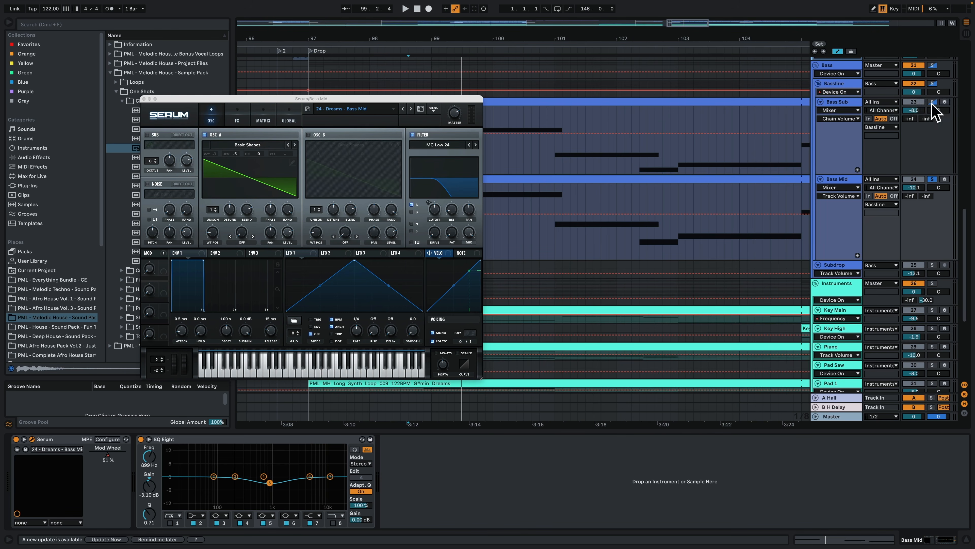
key(space)
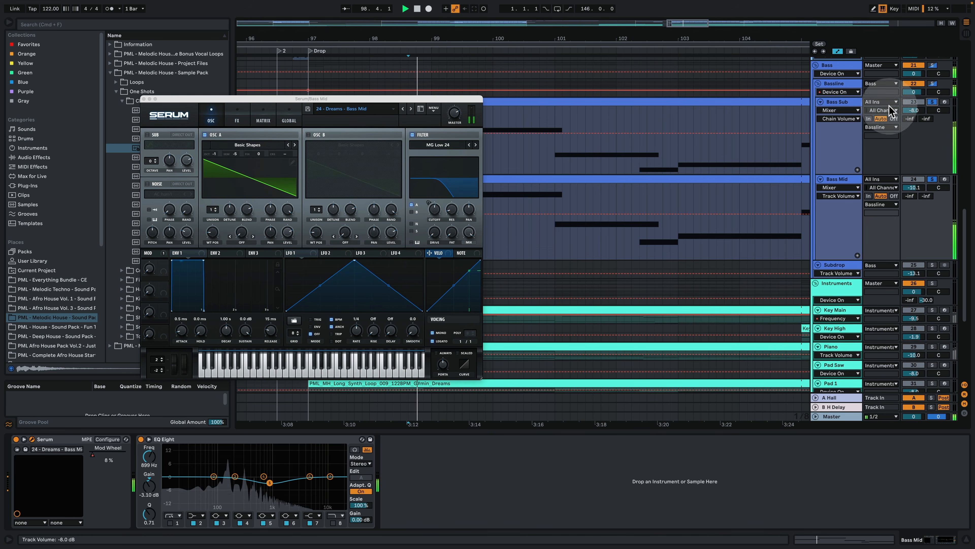
drag(331, 99, 232, 96)
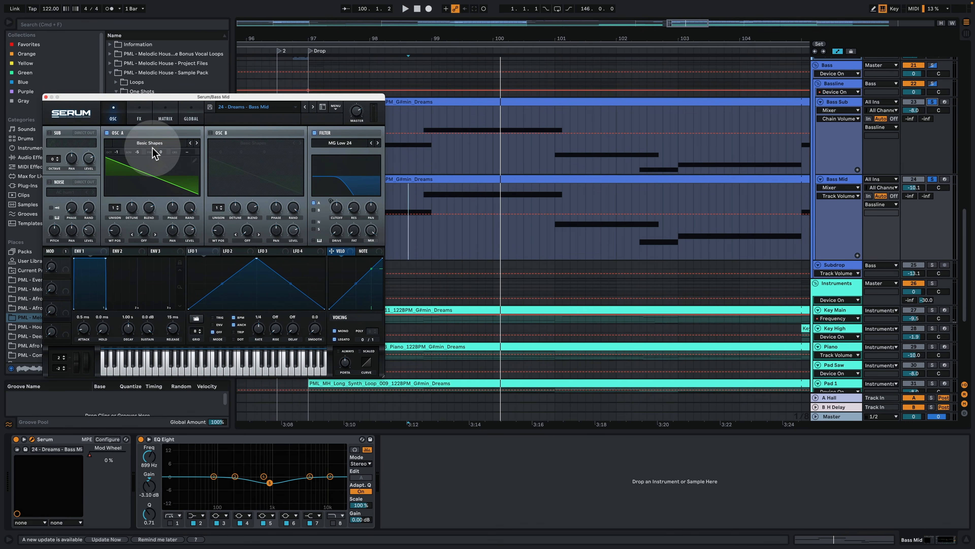
Step: Inspect the modulation matrix in Bass Mid's Serum and show the Mod Wheel automation on the Bass Mid track
click(141, 115)
click(164, 115)
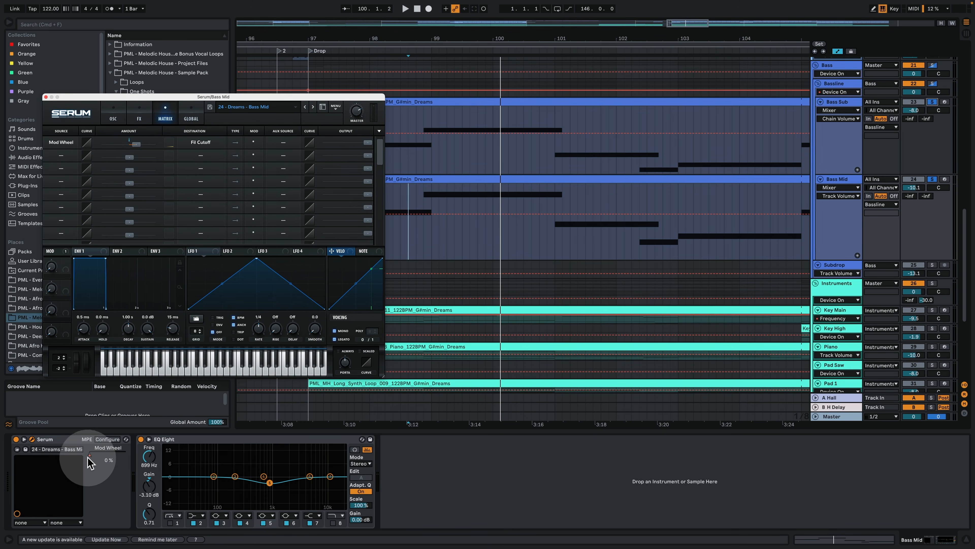
click(103, 459)
drag(333, 89, 266, 77)
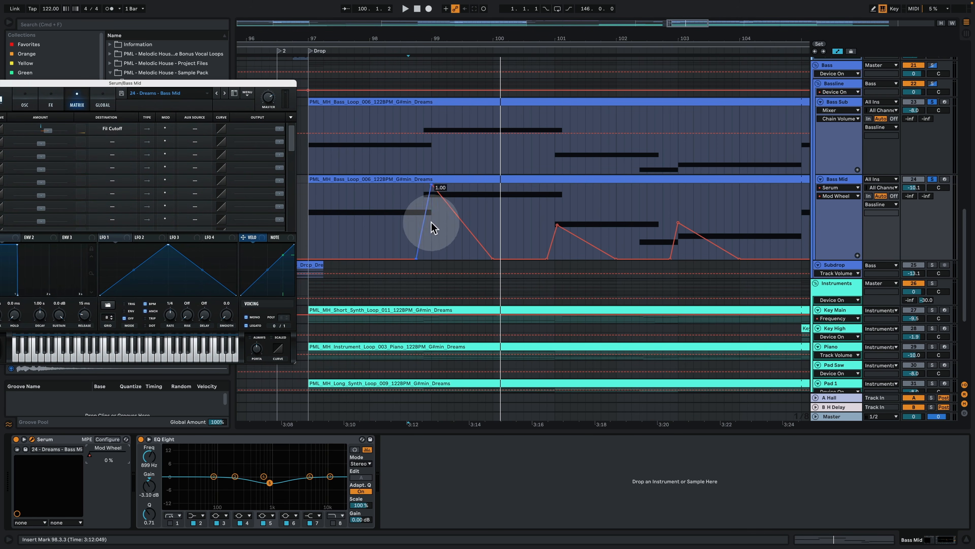
drag(517, 36, 585, 20)
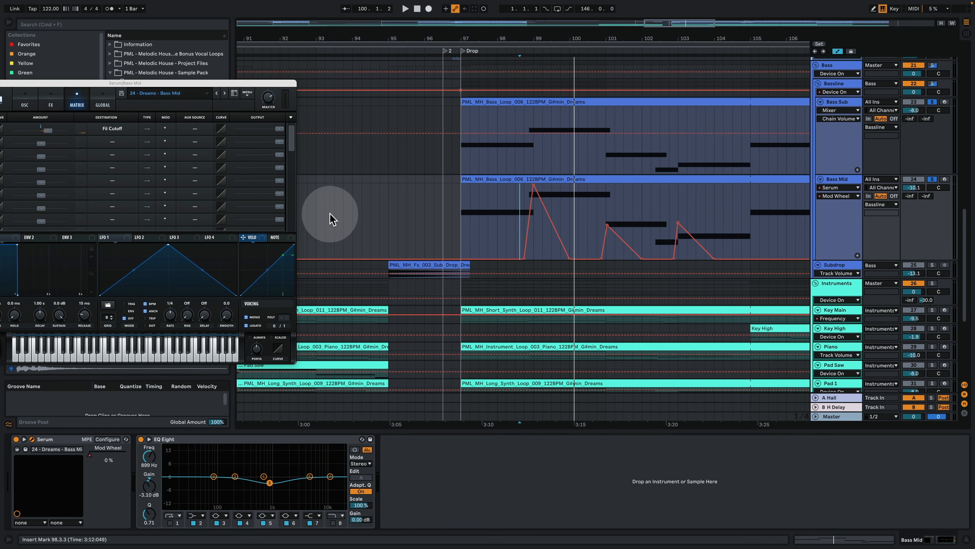
Step: Play the soloed bass while examining Bass Mid's modulation, EQ Eight and oscillator page, and close the Serum window
drag(251, 83, 363, 70)
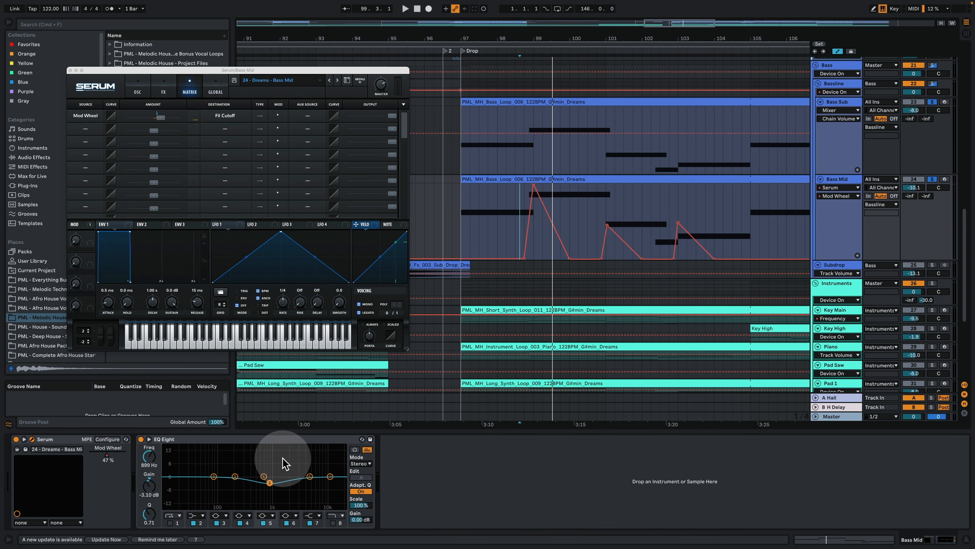
key(space)
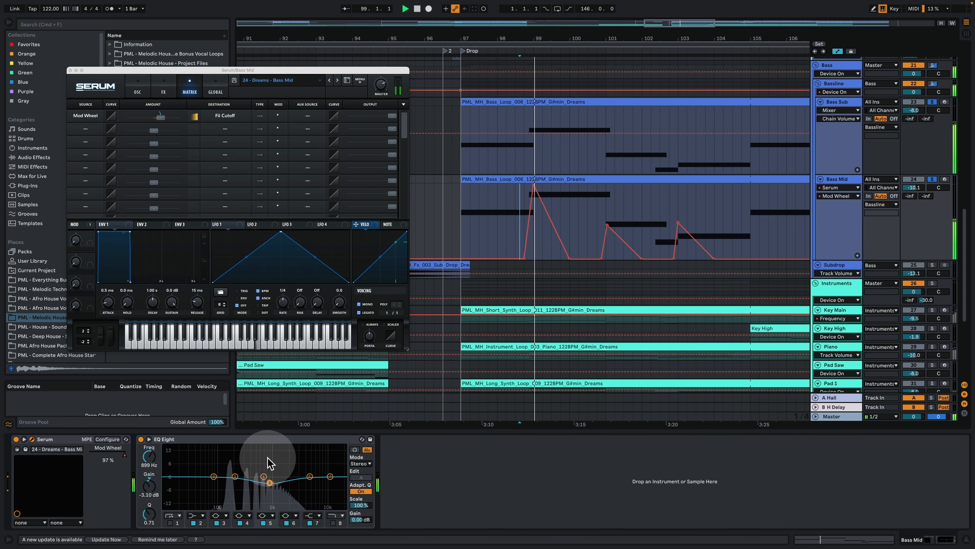
click(138, 87)
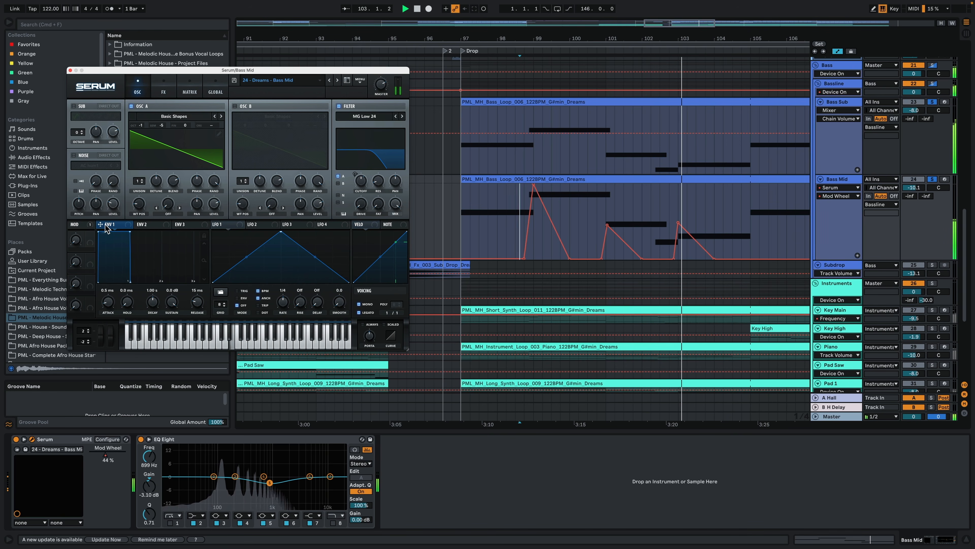
click(71, 70)
Step: Play the bass from about bar 102 while examining the Bassline group's Ducking rack and Shaper and the Bass group's Saturator
click(834, 84)
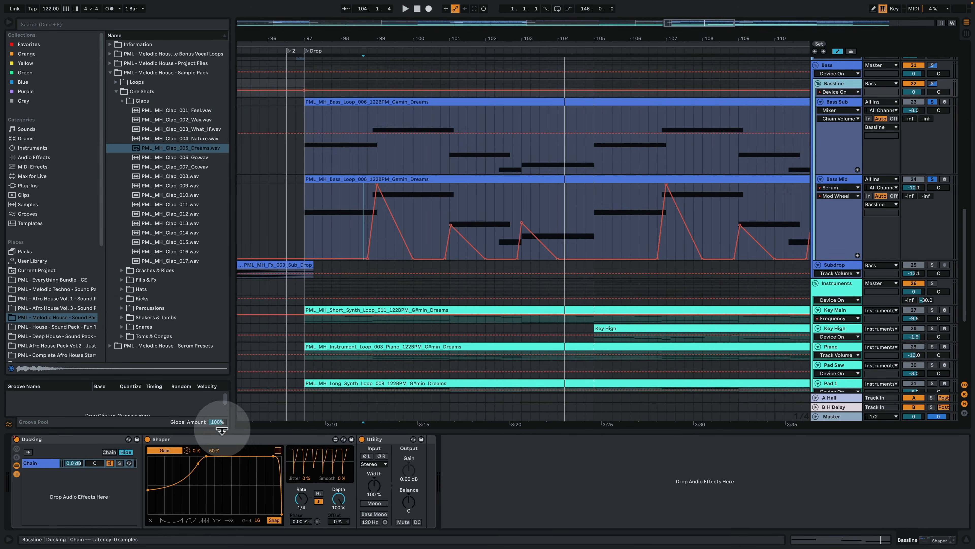
click(485, 203)
key(space)
click(834, 84)
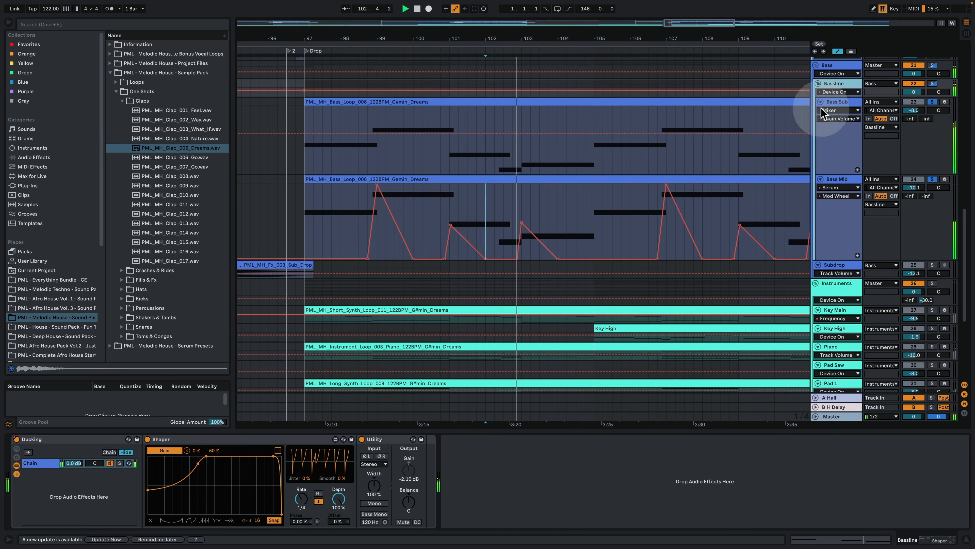
key(space)
key(space)
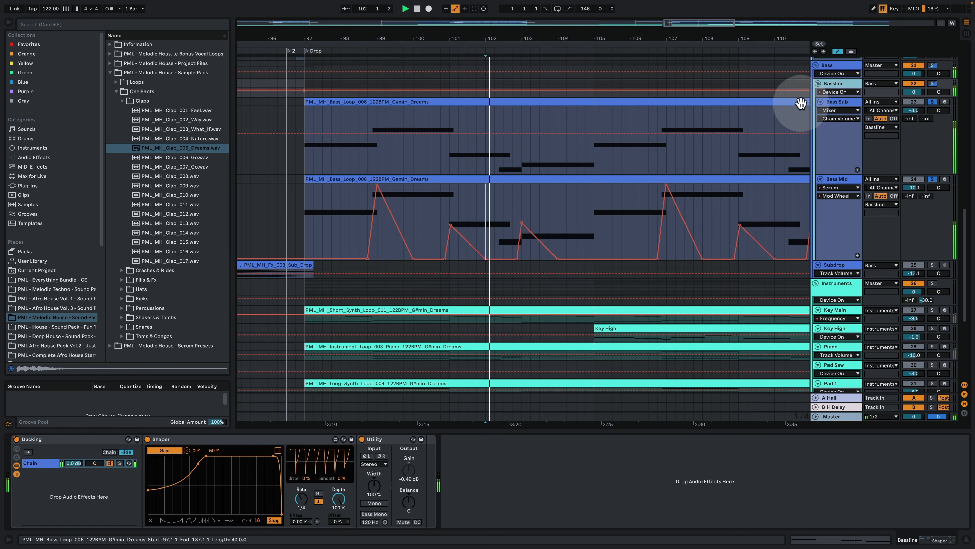
click(837, 65)
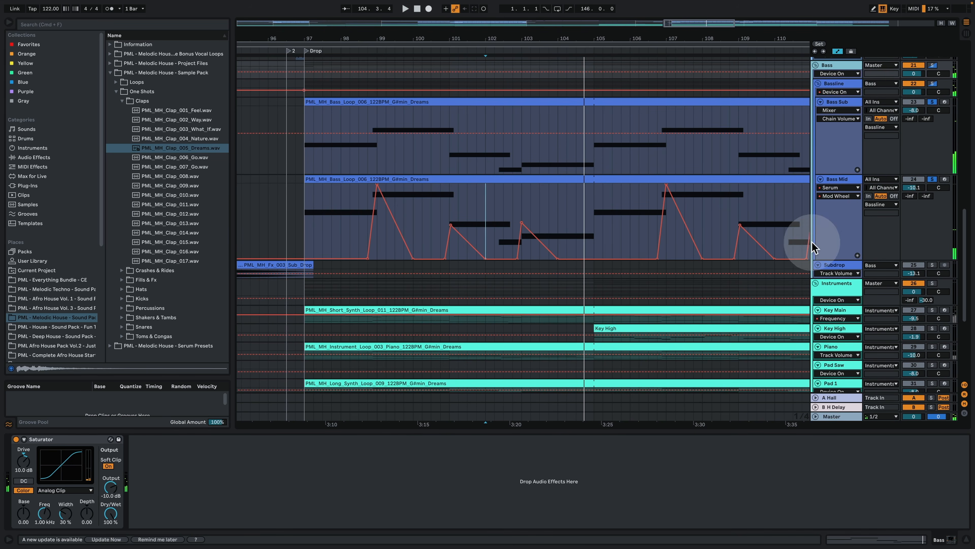
Step: Solo the Subdrop track, play its clip from bar 95 before the Drop and enlarge the track to show its waveform
scroll(822, 244, down, 5)
drag(452, 41, 452, 23)
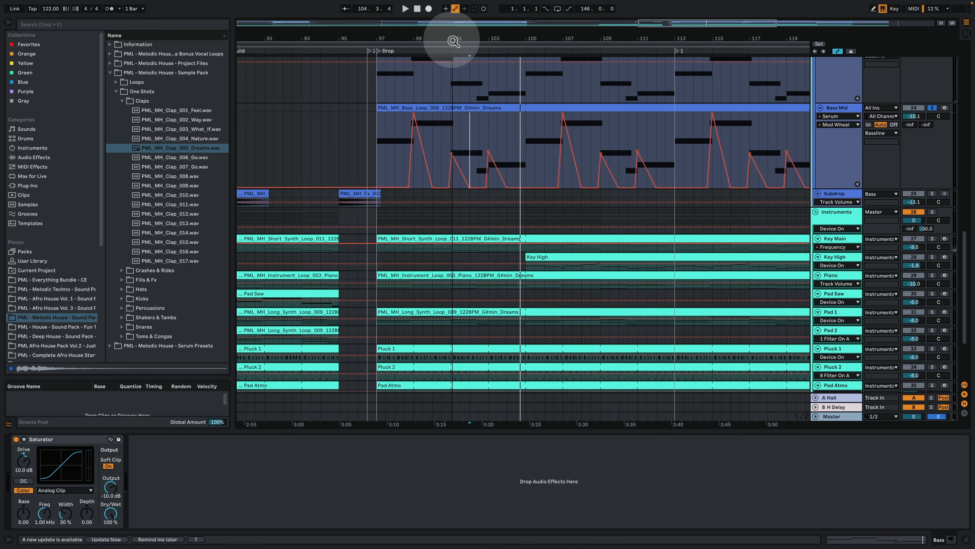
click(350, 195)
click(932, 193)
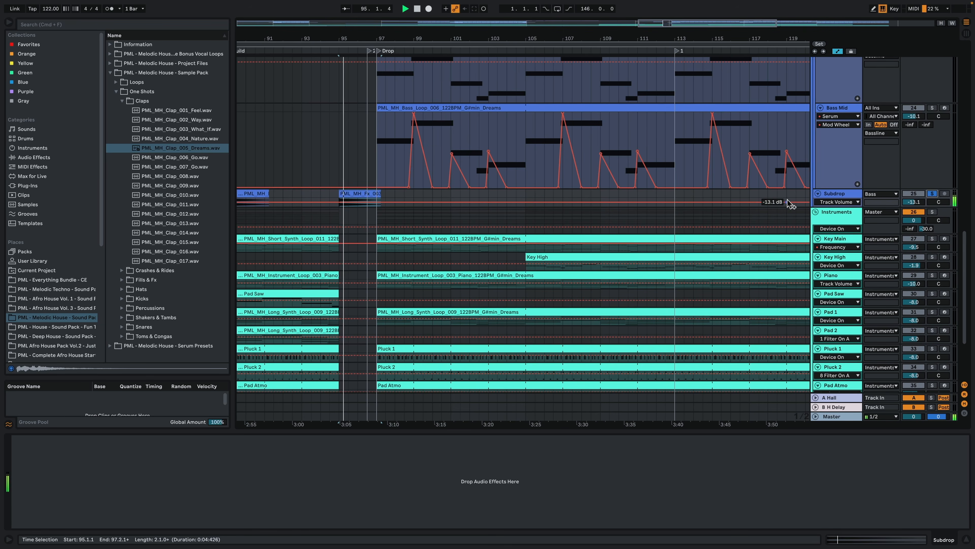
drag(841, 210, 841, 226)
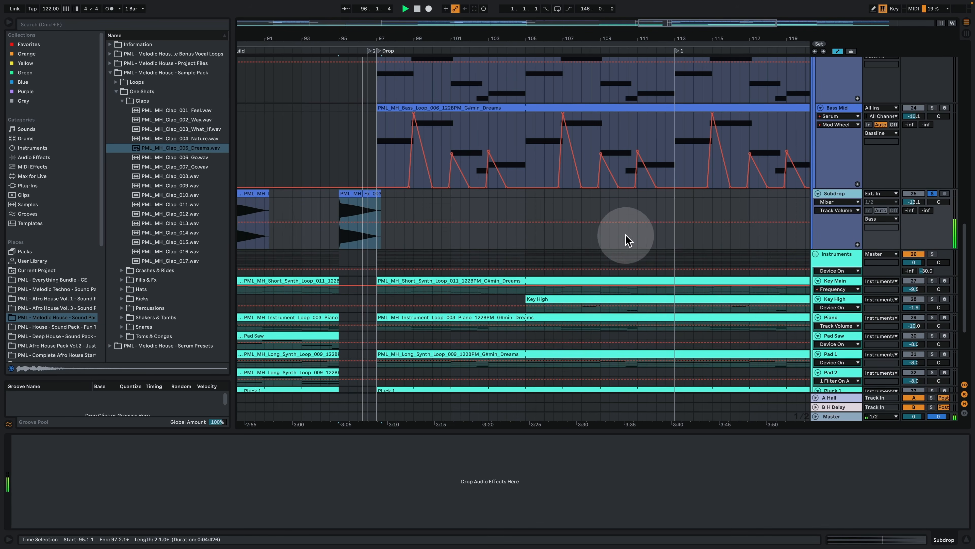
Step: Review the bass clips across the arrangement, inspecting Bass Sub at bar 81 and the Bass group's Saturator
scroll(627, 239, up, 10)
scroll(430, 216, up, 2)
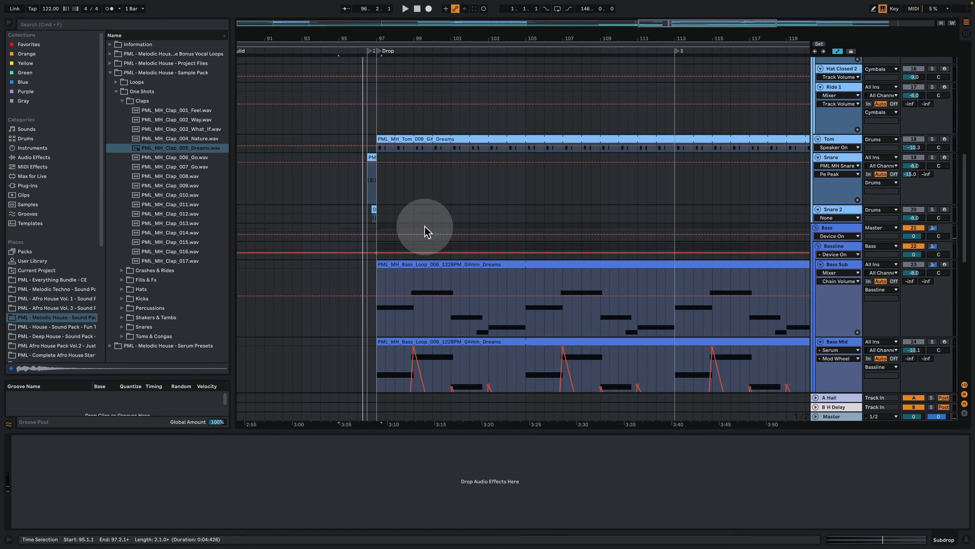
scroll(427, 228, down, 2)
drag(521, 37, 590, 27)
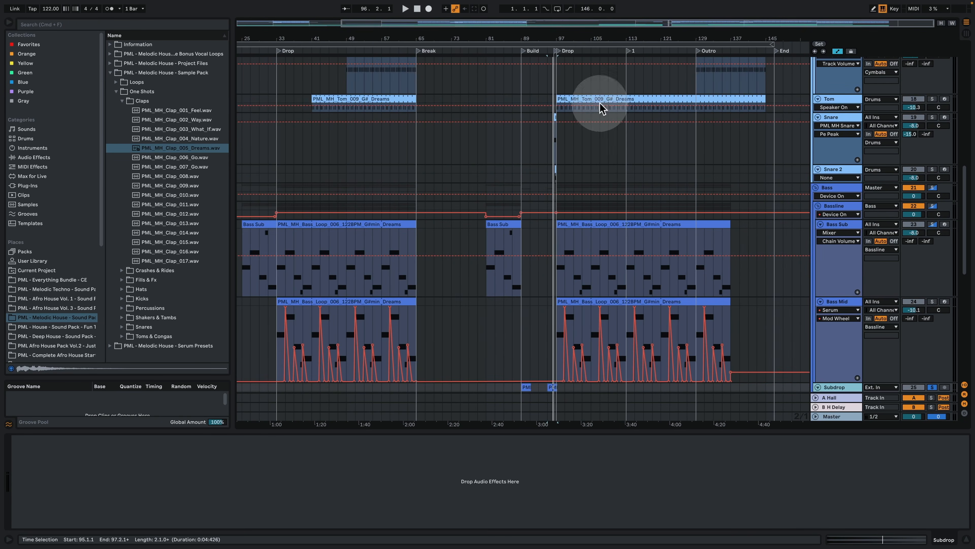
scroll(507, 203, down, 5)
click(484, 137)
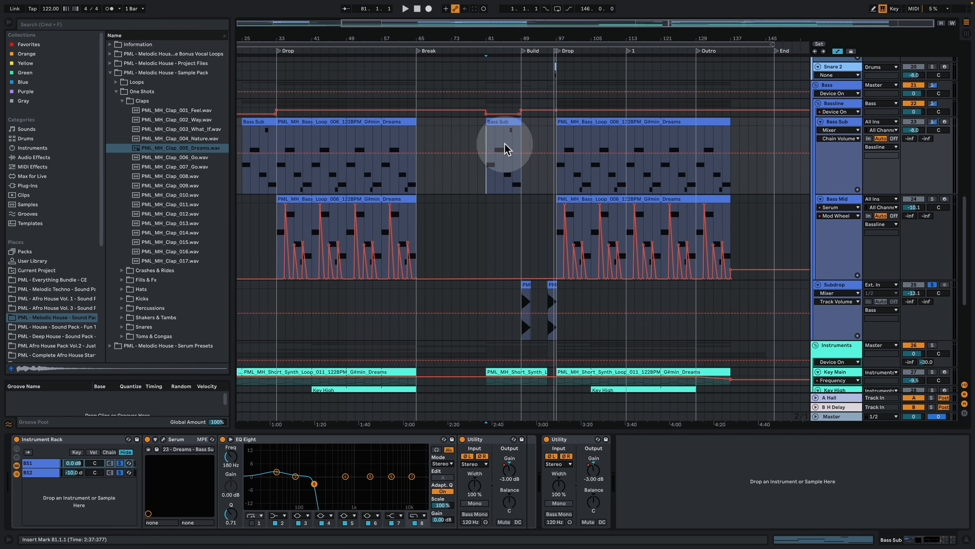
scroll(499, 161, up, 3)
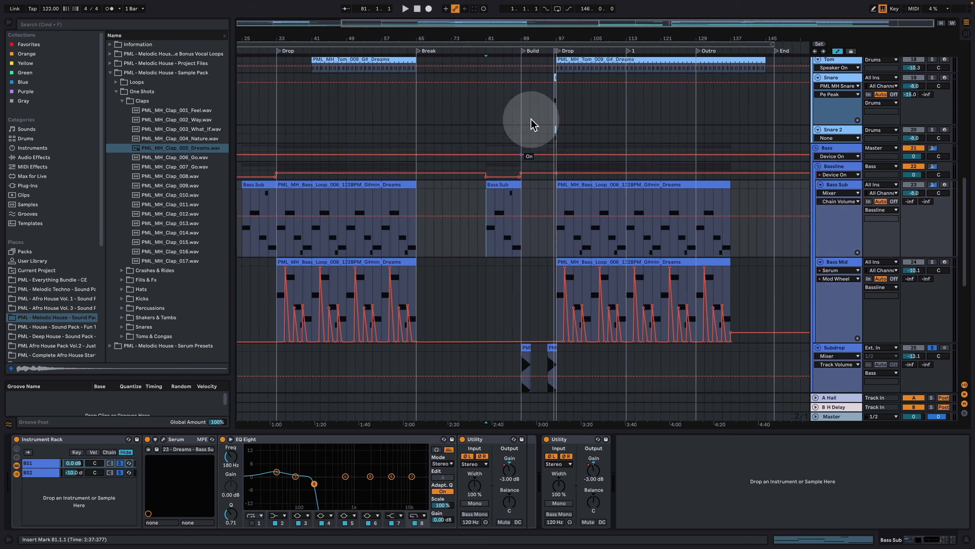
click(838, 148)
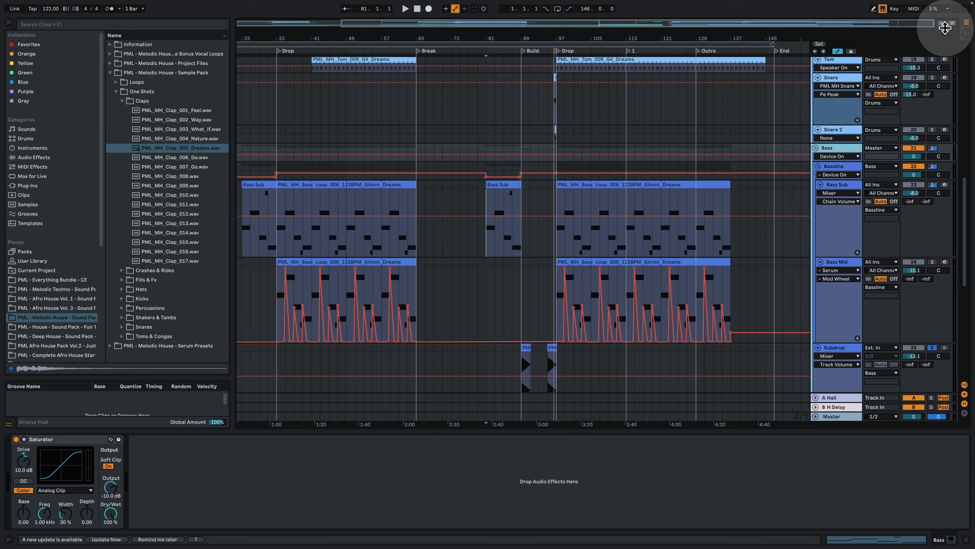
Step: Fit the track heights to the arrangement view and examine the Instruments group's Auto Filter, Sidechain and Saturator
click(940, 22)
scroll(653, 190, up, 1)
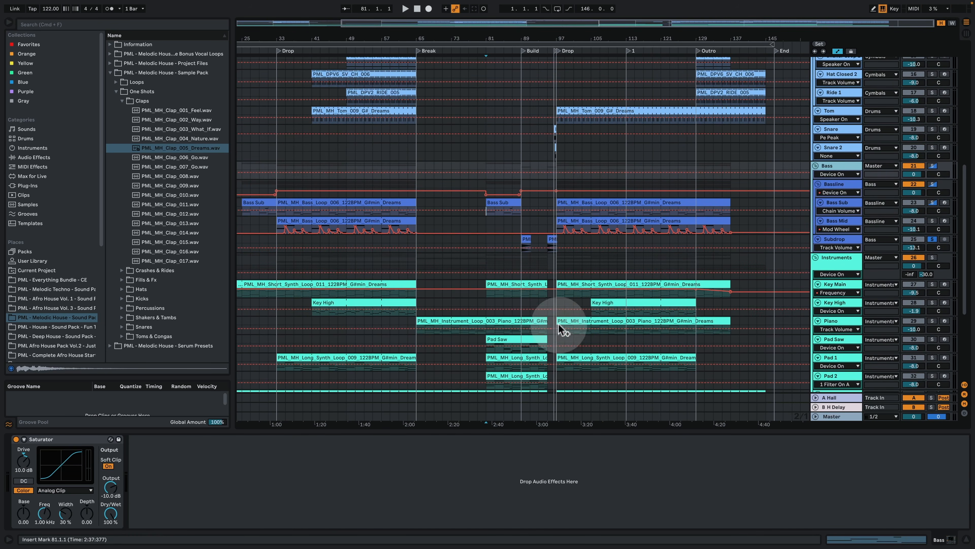
scroll(545, 324, down, 2)
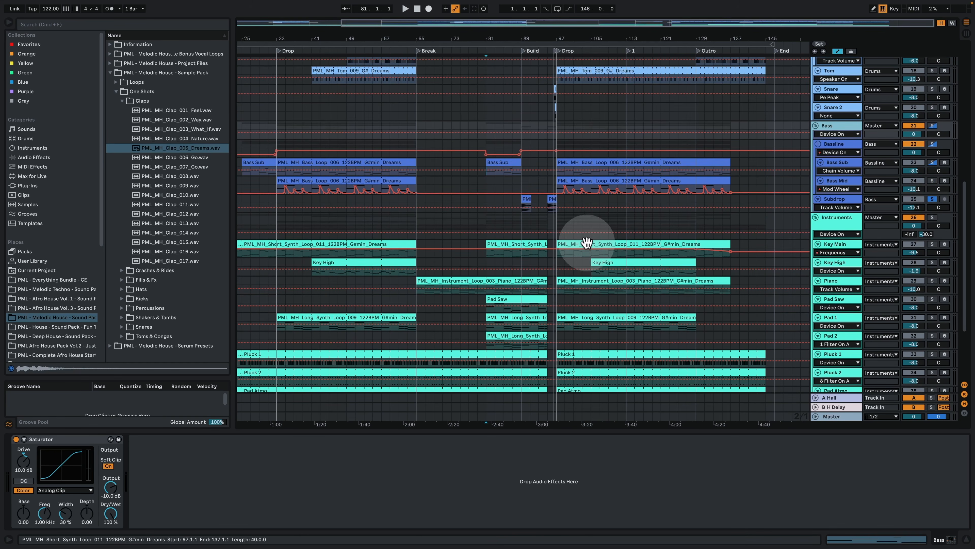
click(843, 219)
scroll(746, 267, down, 1)
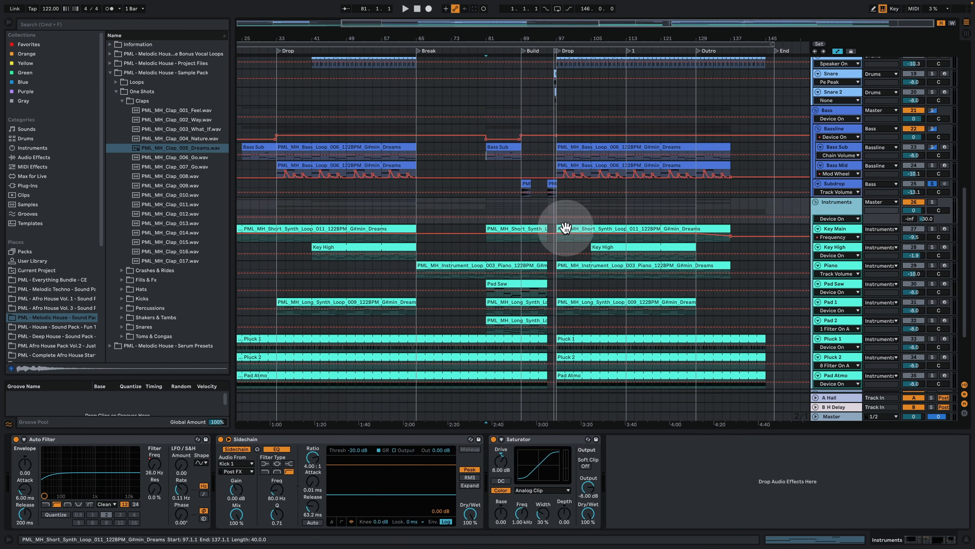
Step: Open the Key Main short synth loop at the Drop and examine its MIDI notes during playback
click(565, 227)
scroll(576, 173, down, 5)
double_click(576, 136)
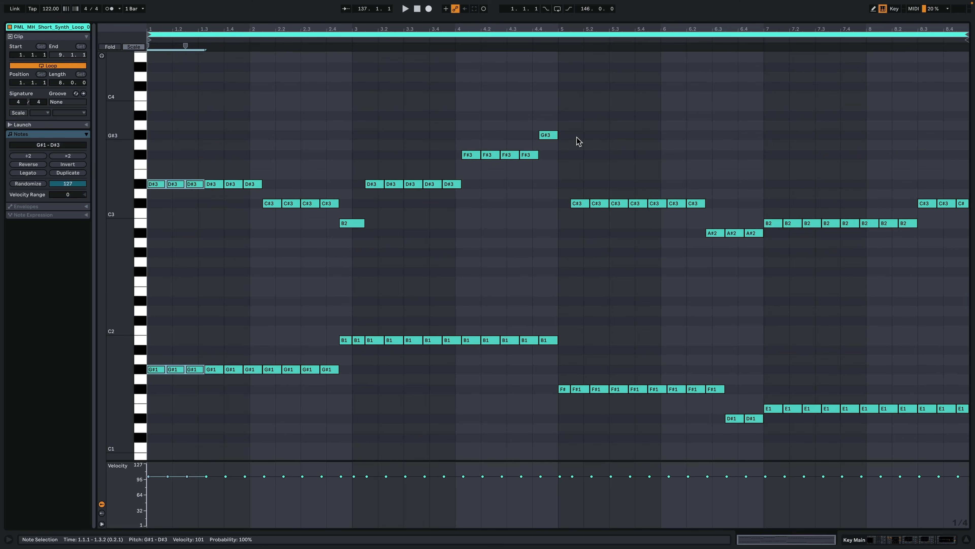
drag(499, 293, 357, 313)
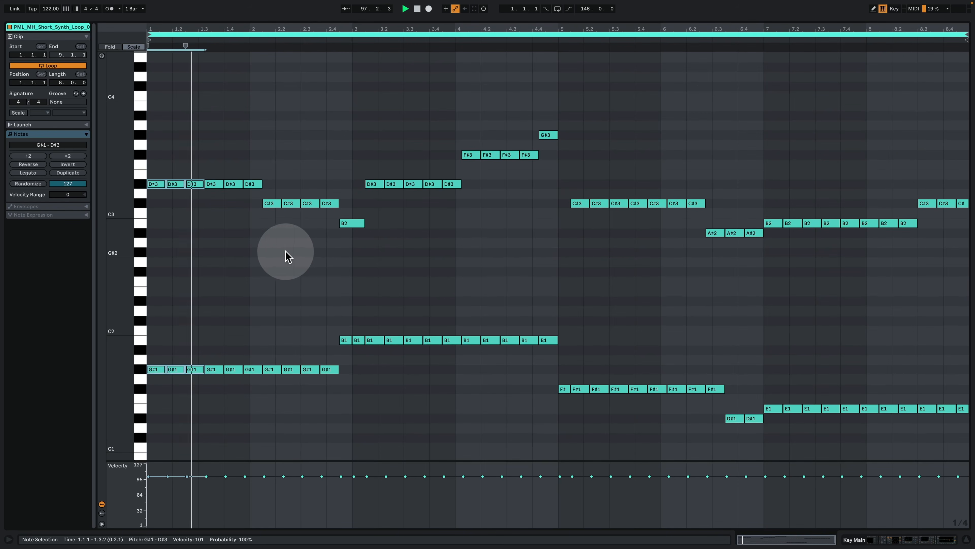
click(264, 273)
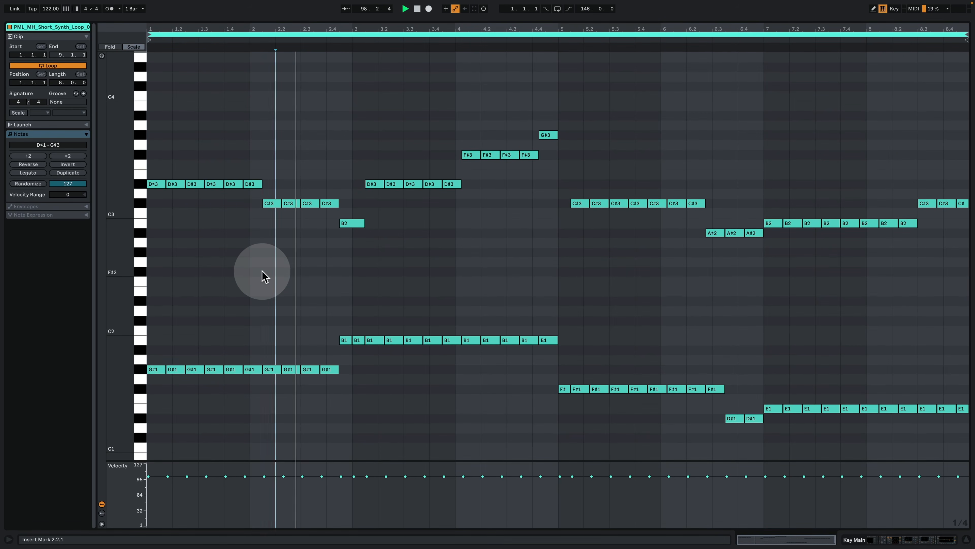
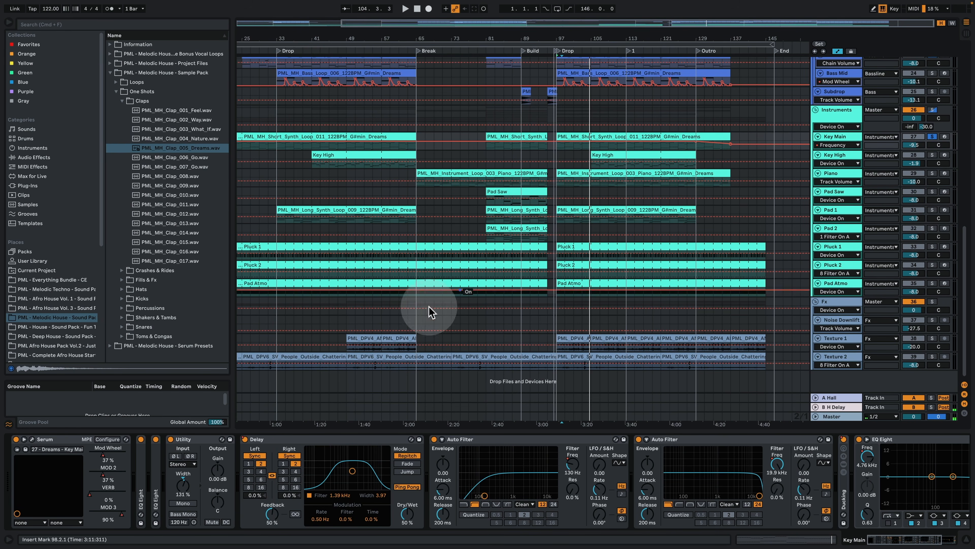
Step: Open Key Main's Serum beside the arrangement and examine its oscillators, modulation matrix and Env 3
click(32, 439)
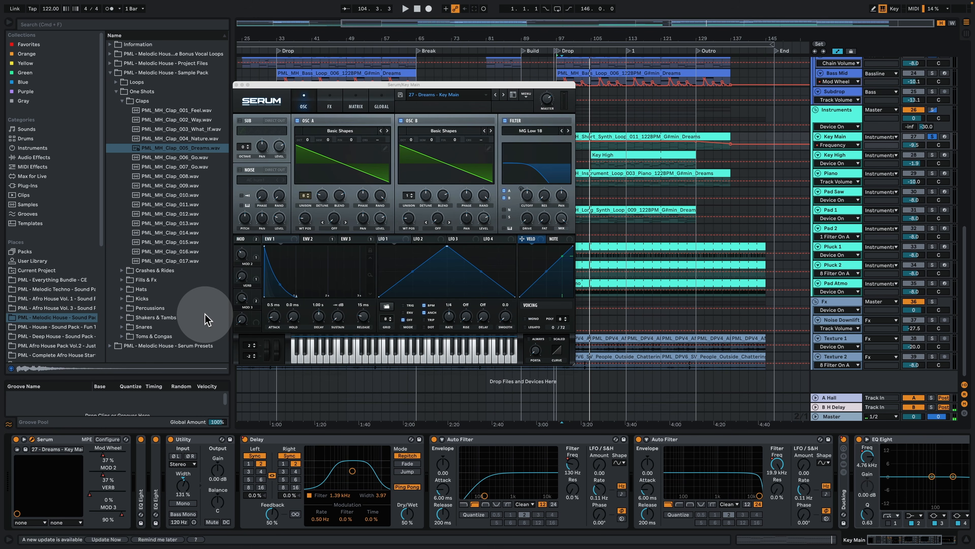
drag(377, 89, 198, 81)
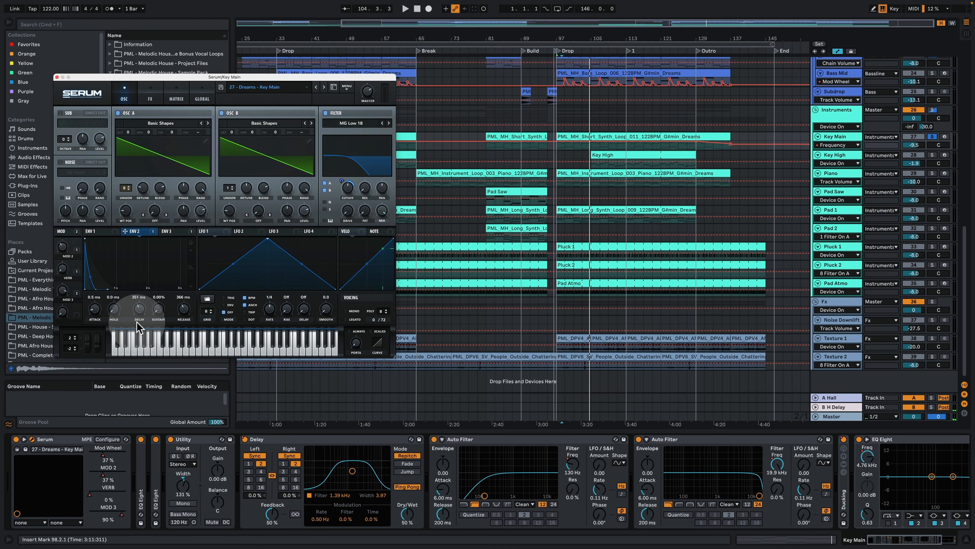
click(175, 98)
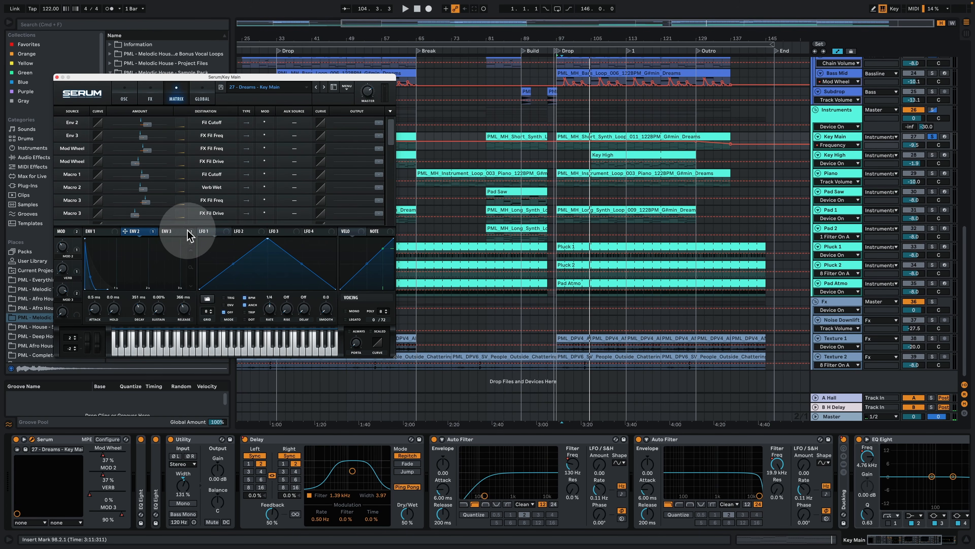
click(169, 231)
Step: Review Serum's effects for Key Main and move the Delay after the Reverb in the chain
click(150, 97)
scroll(392, 171, down, 2)
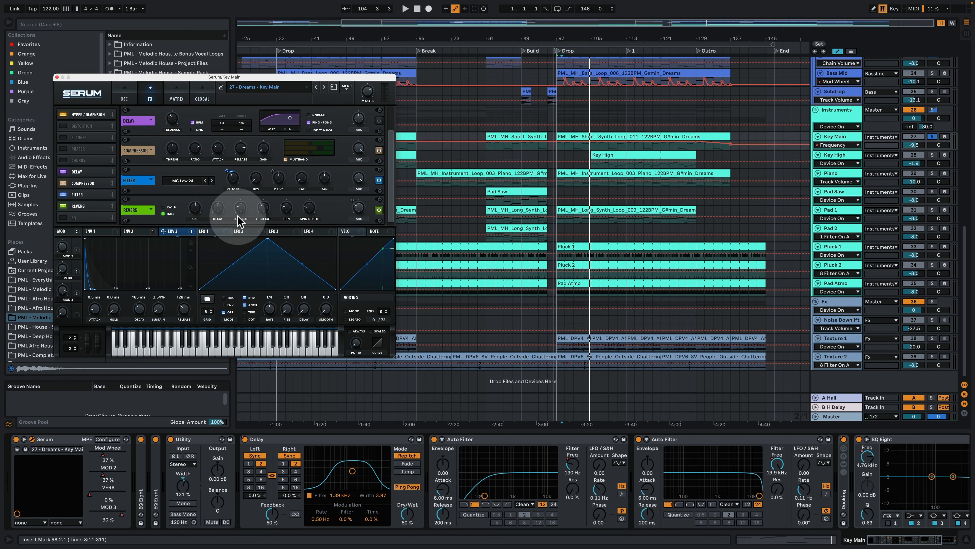
click(223, 212)
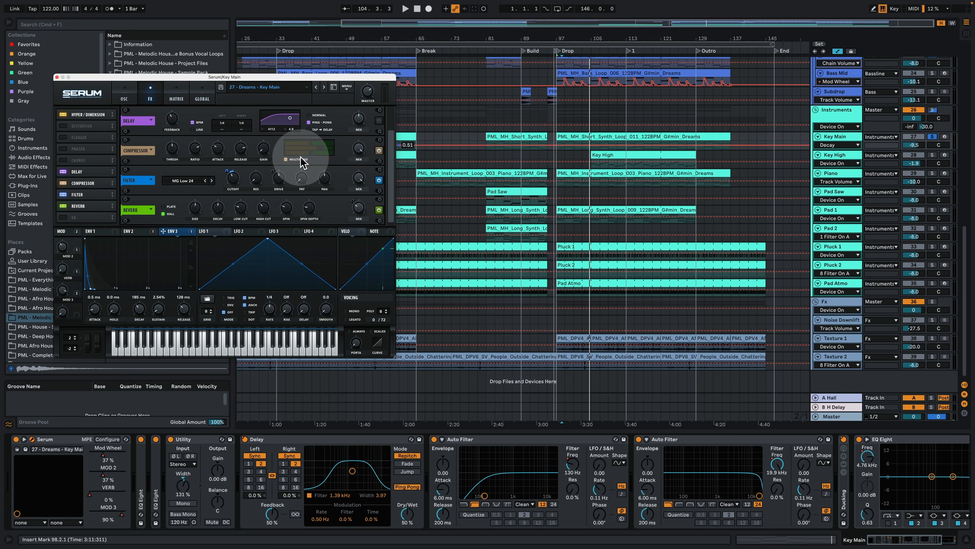
drag(393, 151, 393, 125)
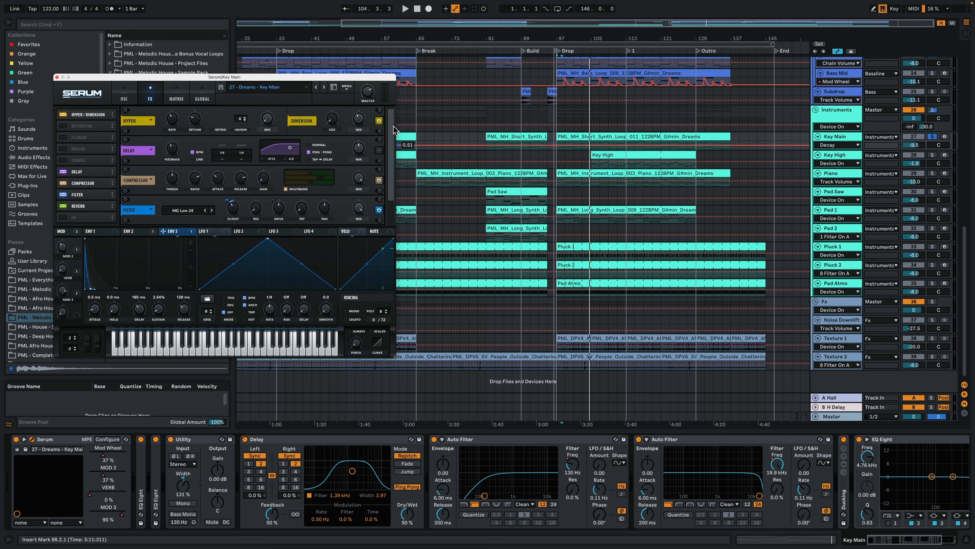
drag(78, 183, 79, 217)
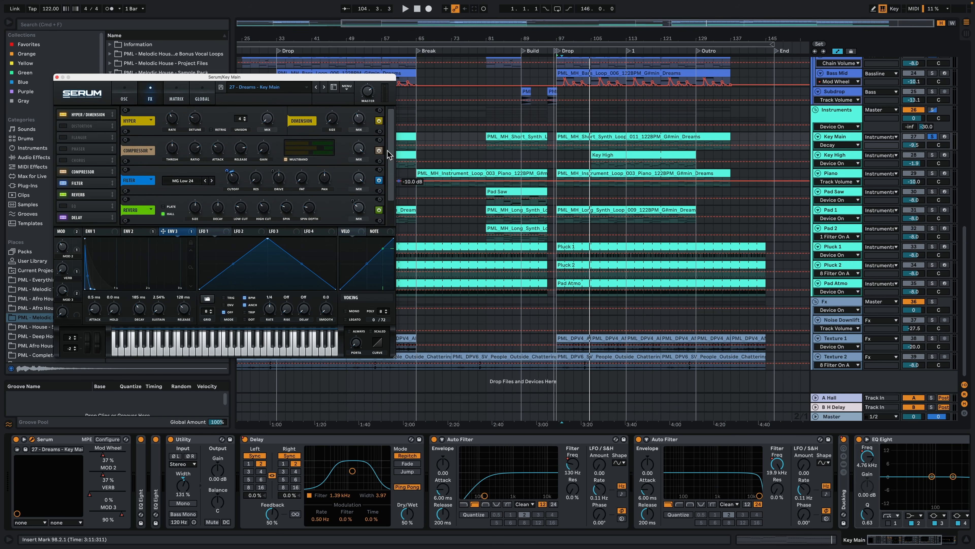
click(387, 171)
Step: Review the modulation assignments in Serum's matrix and return to the oscillator view
click(181, 92)
scroll(394, 137, down, 2)
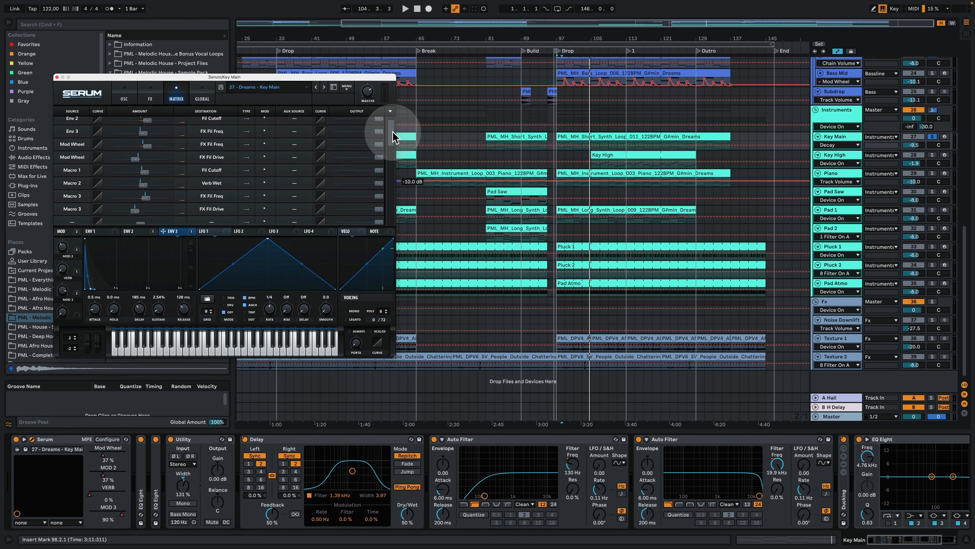
drag(394, 137, 395, 129)
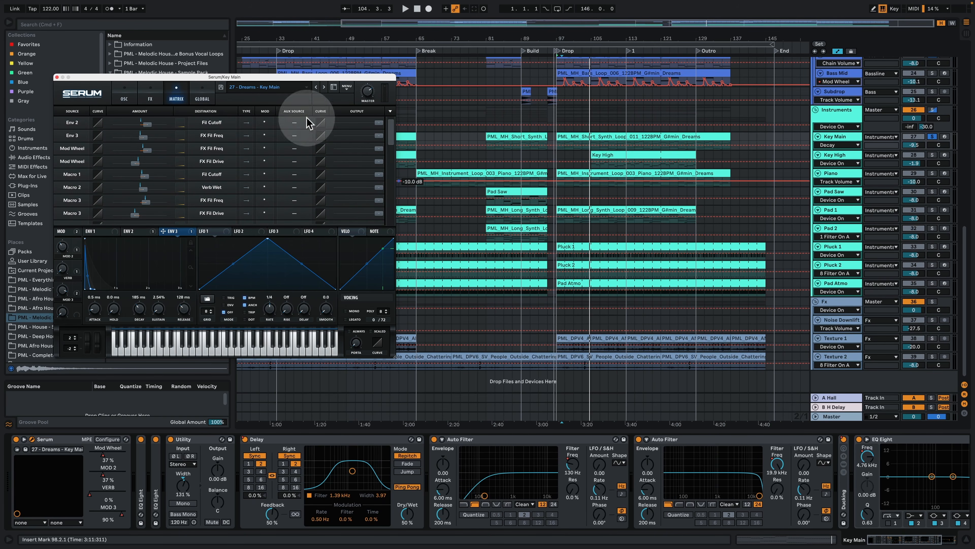
click(135, 95)
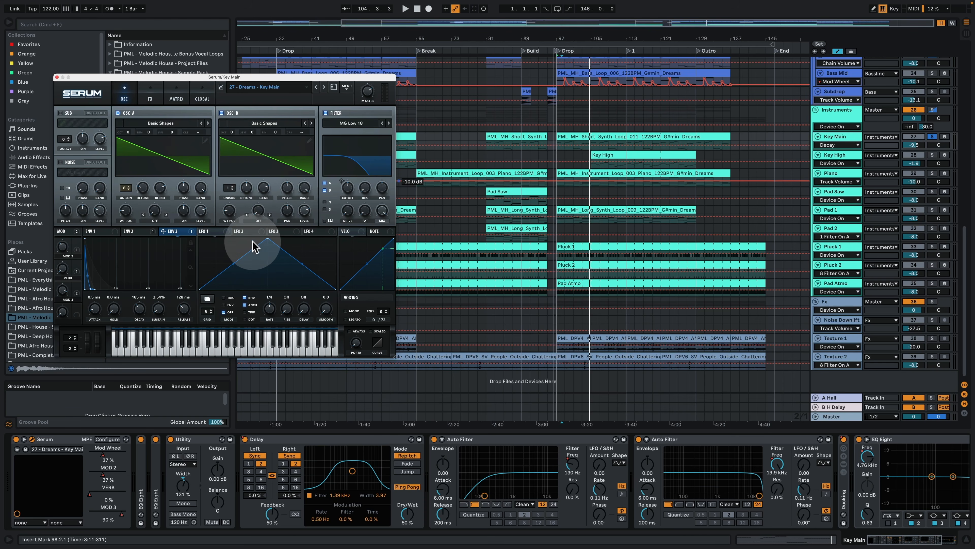
Step: Play Key Main from the Drop, show its Mod Wheel automation and bring up Serum's effects
key(space)
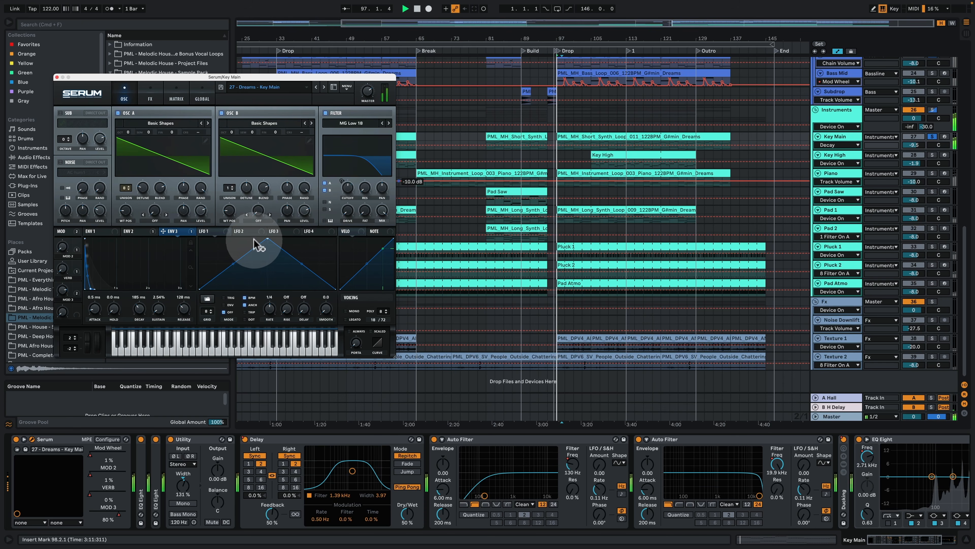
click(99, 461)
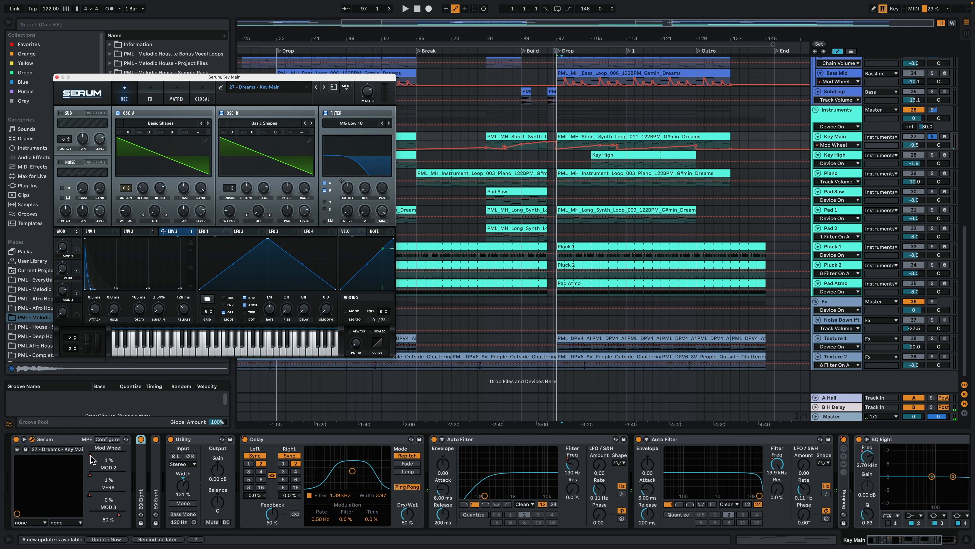
click(172, 95)
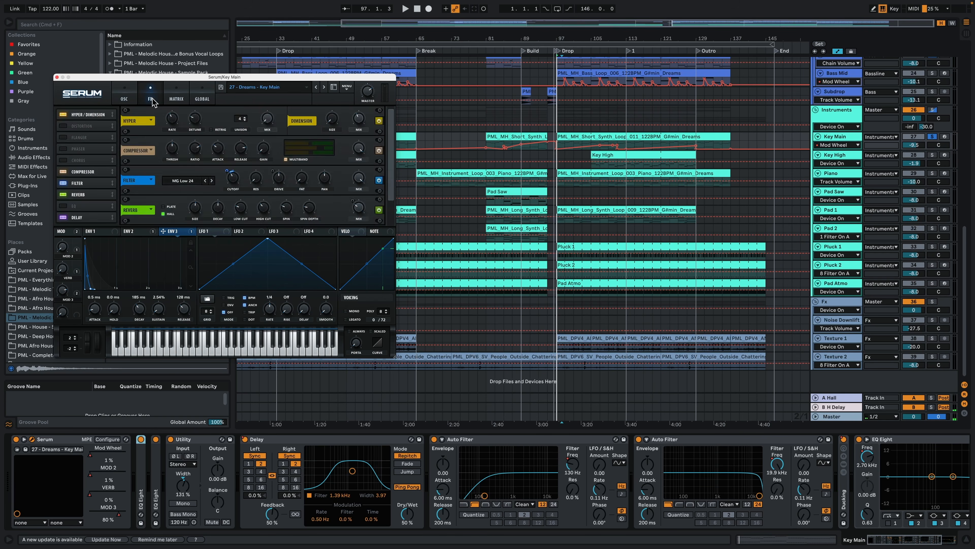
click(151, 94)
Step: Sweep Key Main's Mod Wheel up to about 89% and back to 12% during playback
click(95, 457)
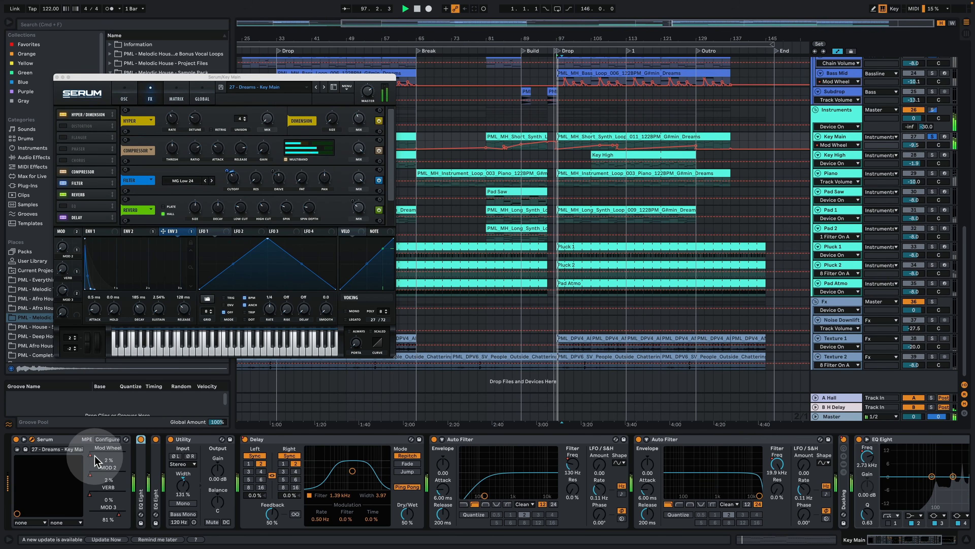
drag(93, 460, 94, 446)
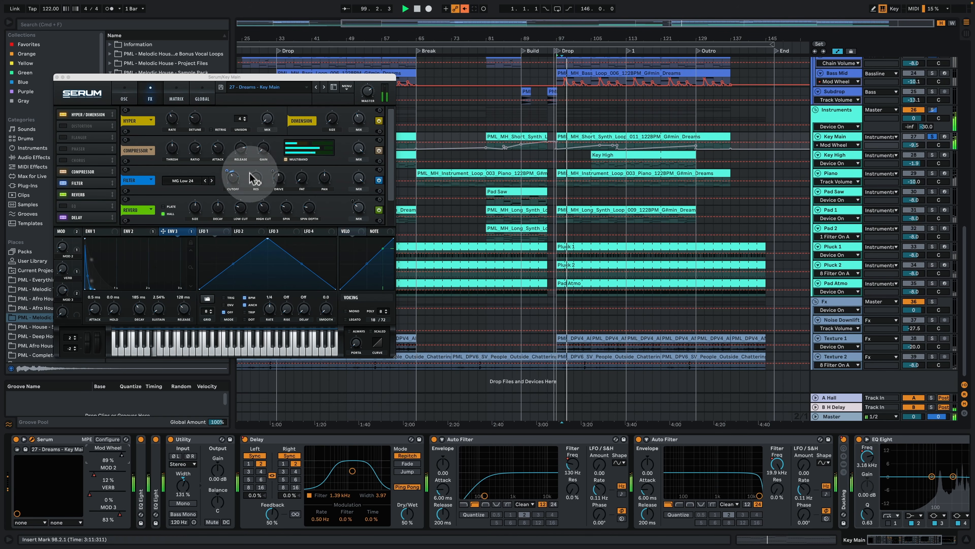
drag(124, 457, 124, 470)
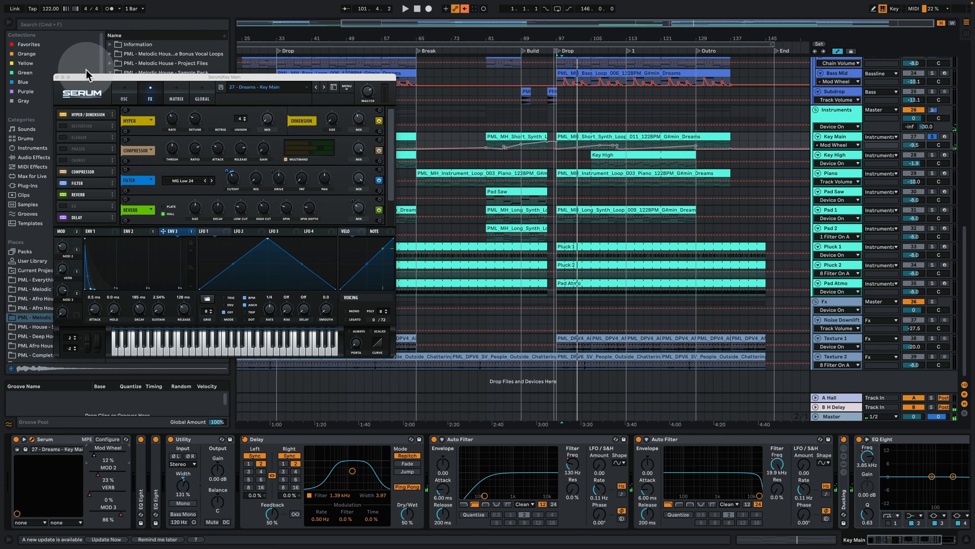
Step: Inspect the devices on the Instruments group and the B H Delay return, and hide the automation lanes
click(124, 97)
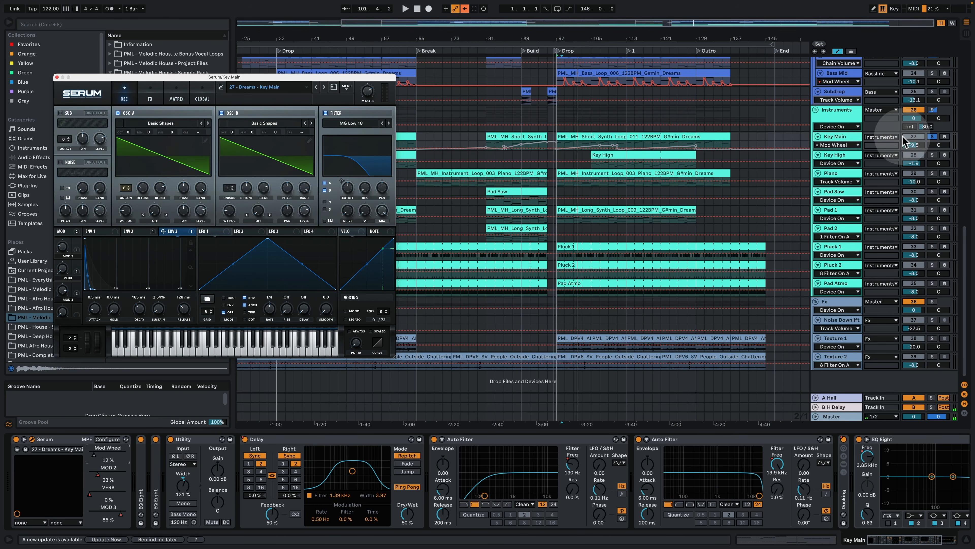
click(849, 112)
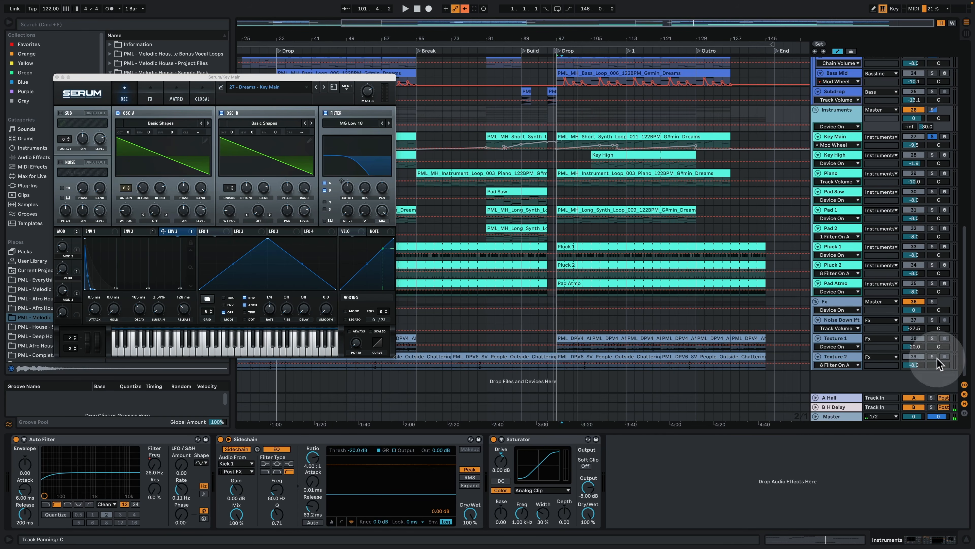
click(840, 408)
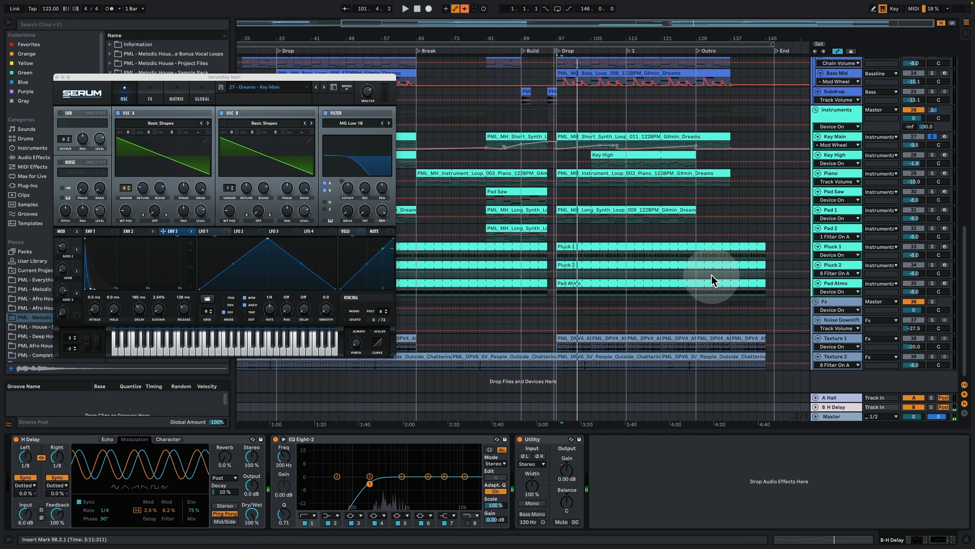
click(838, 52)
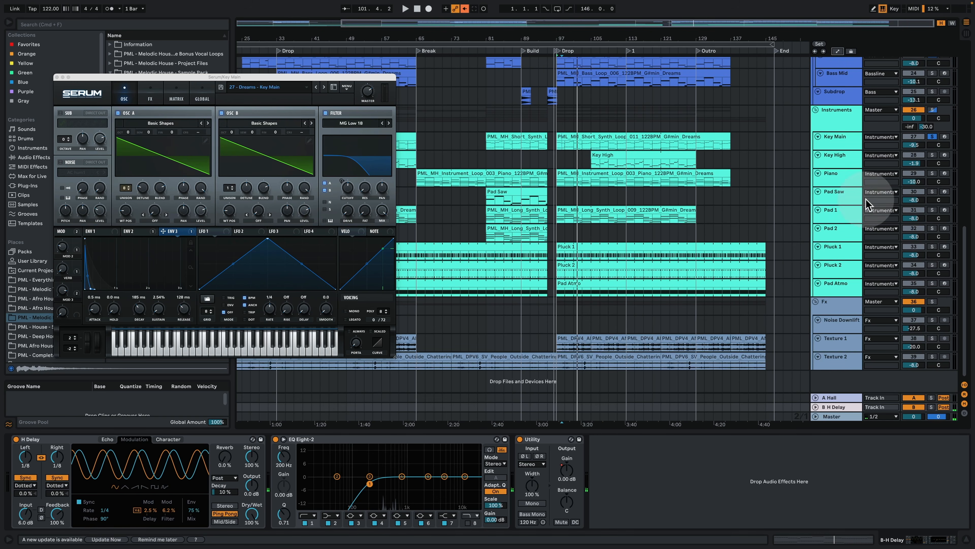
click(847, 144)
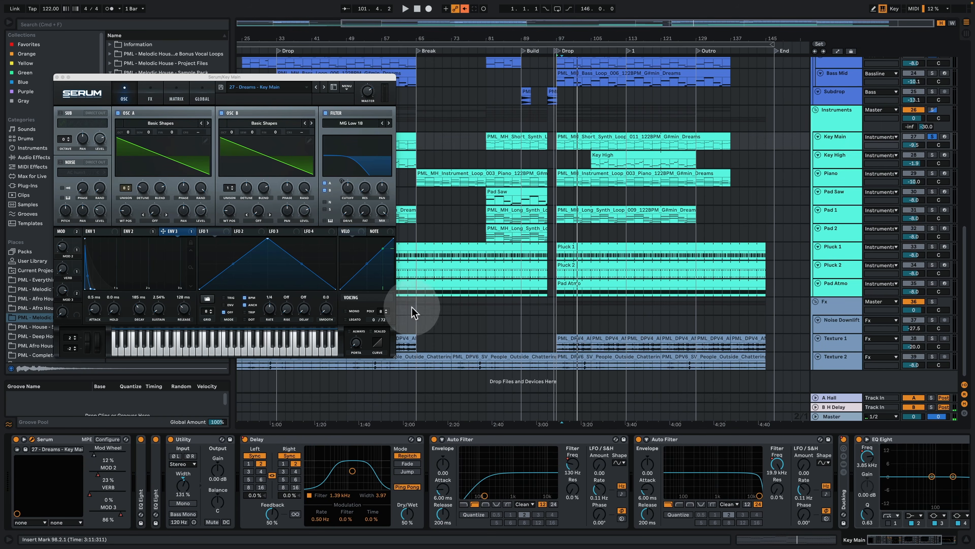
double_click(141, 486)
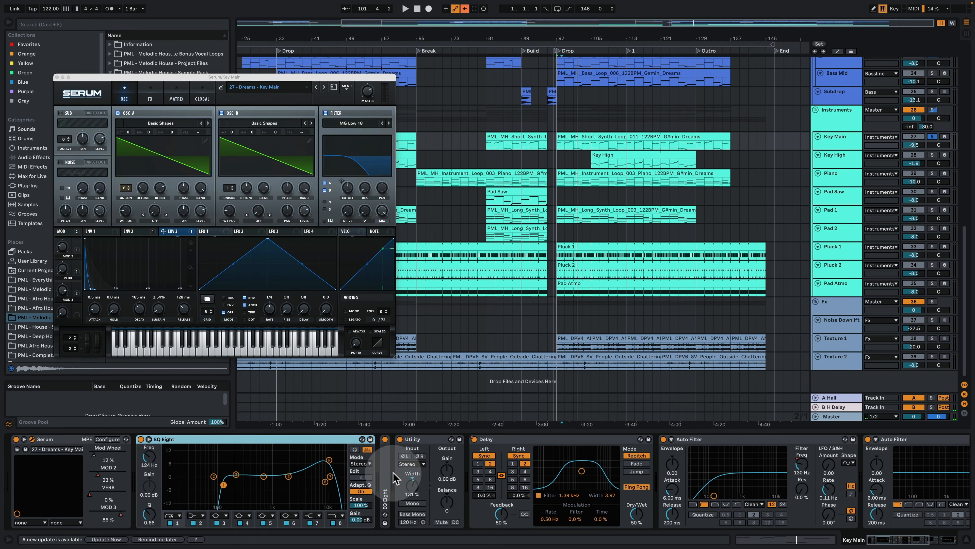
double_click(386, 476)
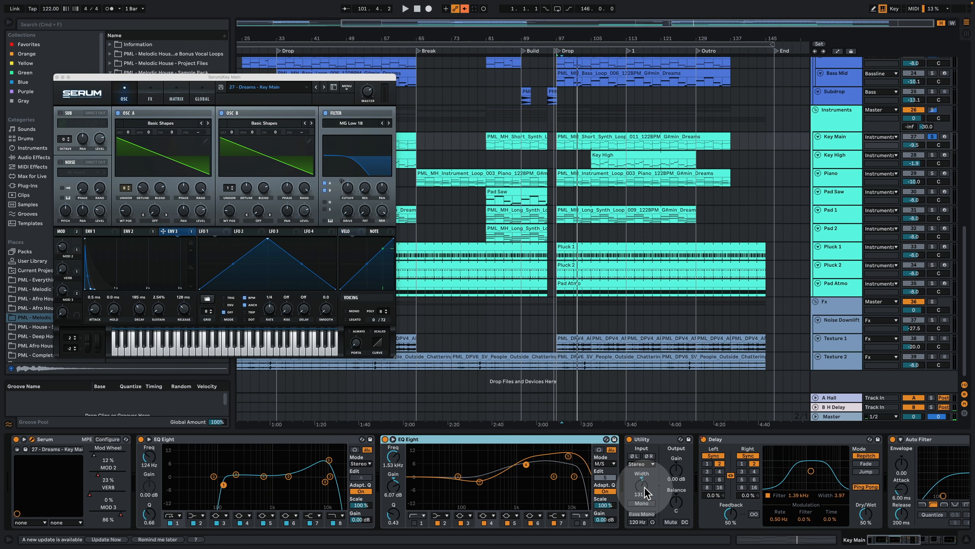
Step: Play the Drop and compare Key Main with its Utility bypassed and re-enabled
key(space)
click(629, 438)
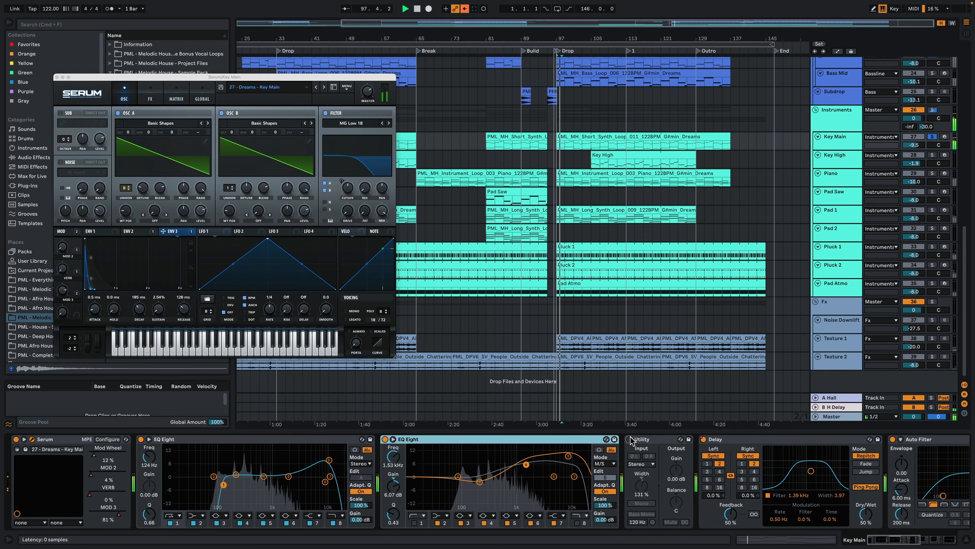
click(629, 439)
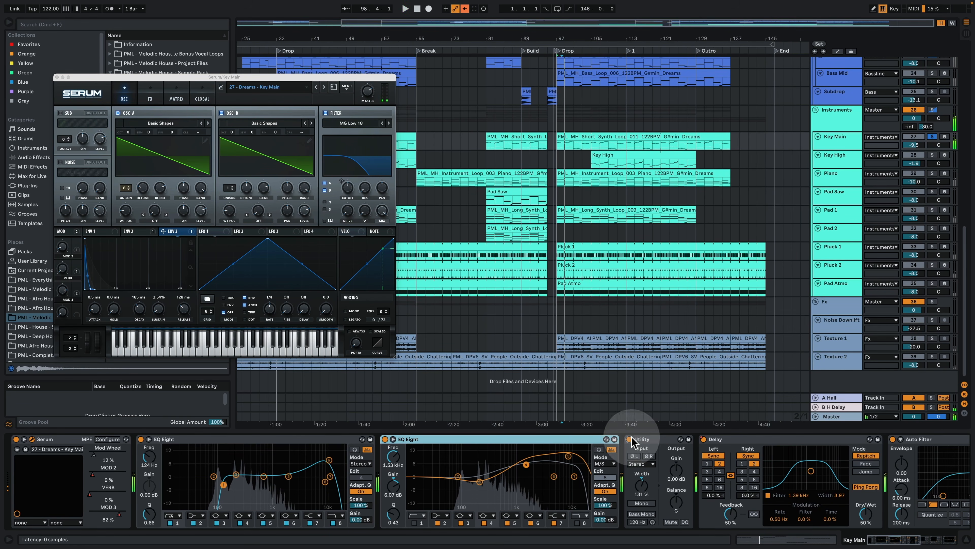
Step: Play Key Main with the automation lanes shown and compare its Delay bypassed and re-enabled
drag(874, 542, 885, 542)
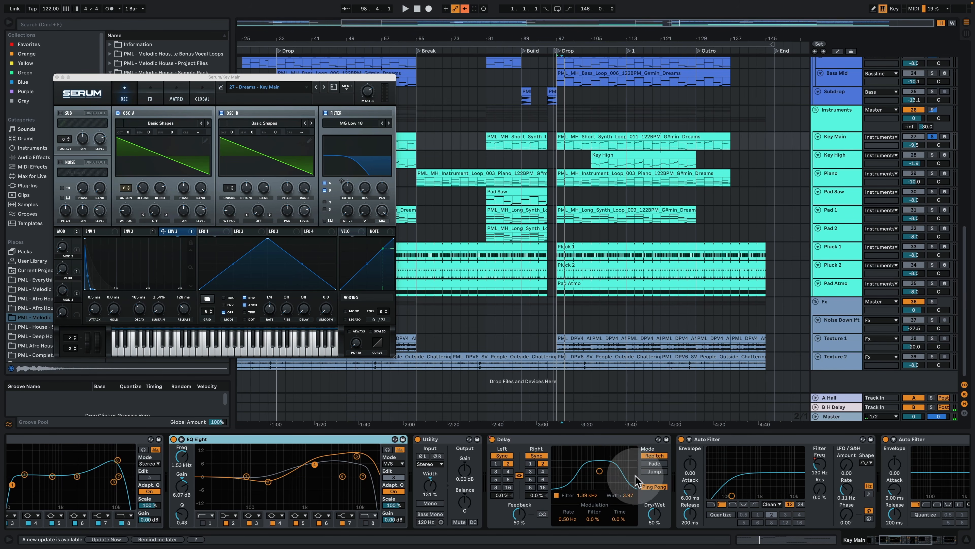
key(space)
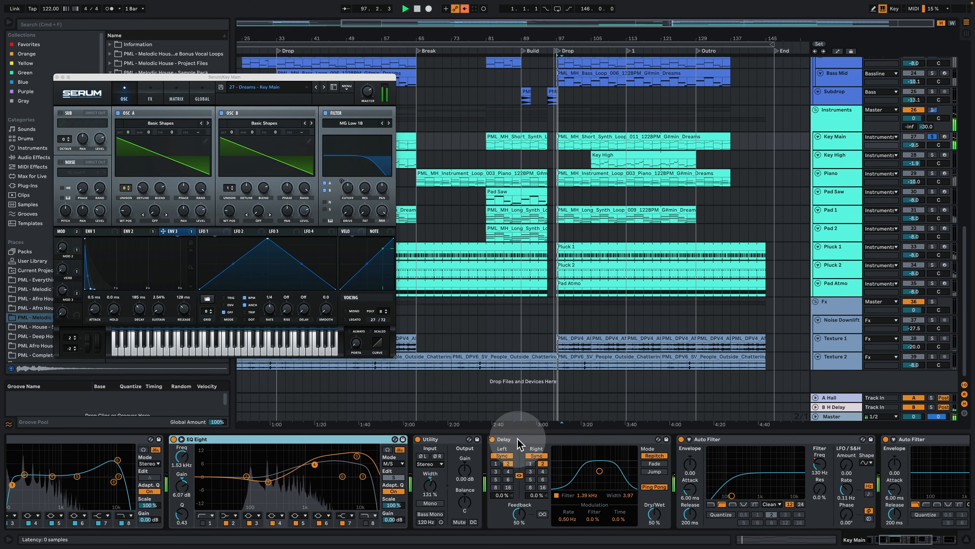
click(837, 51)
click(492, 439)
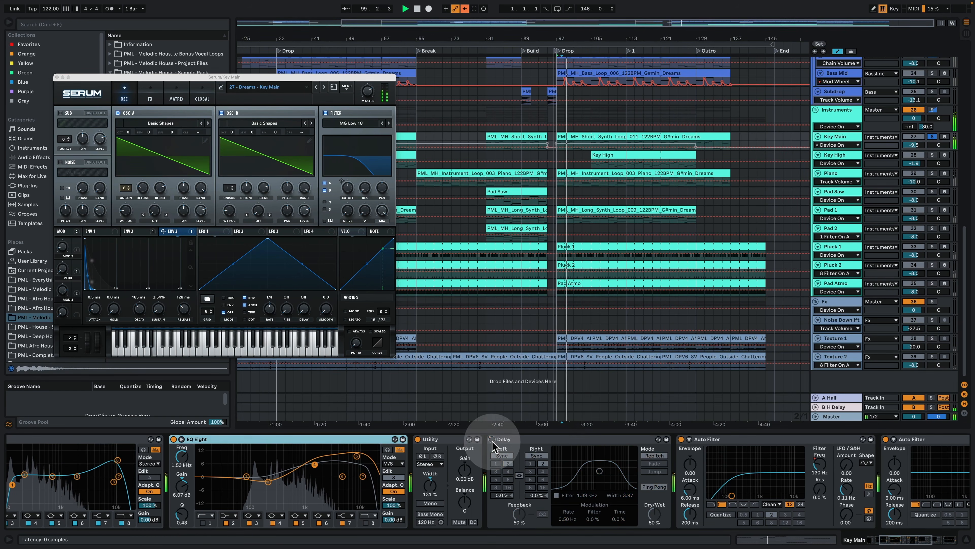
click(491, 439)
Step: Enlarge the Key Main track, close Serum and zoom the arrangement in on the Delay automation before the Drop
drag(841, 150, 841, 210)
click(57, 77)
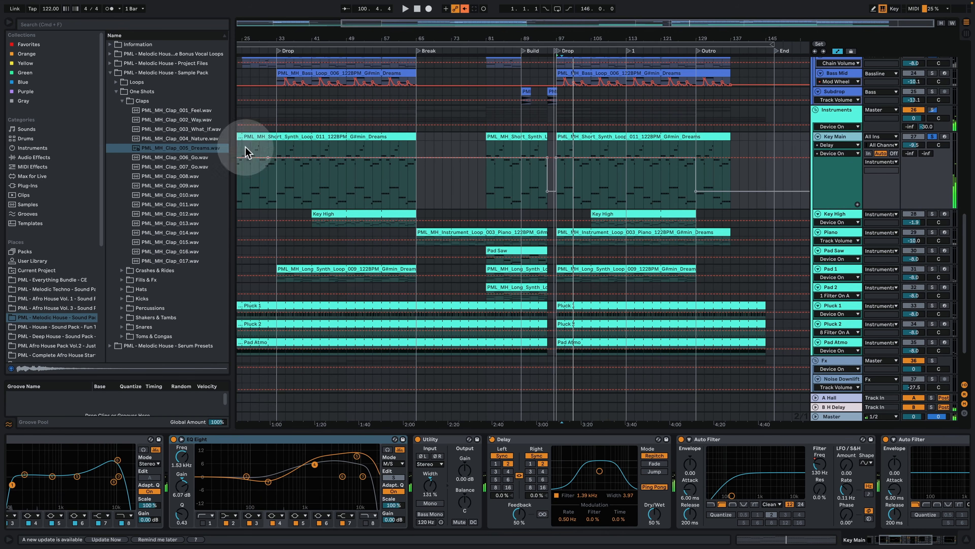
drag(544, 37, 543, 116)
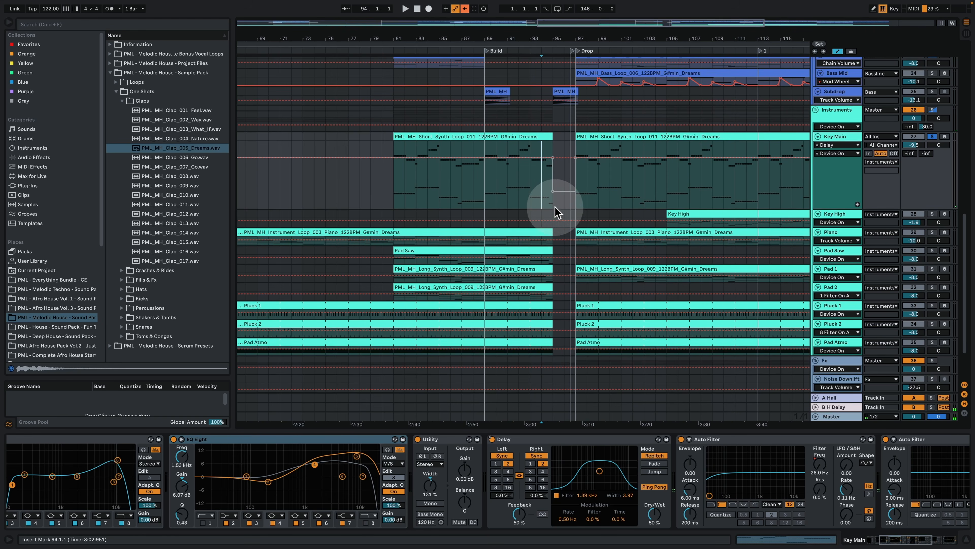
Step: Unsolo Key Main and re-enable the overridden automation
click(933, 137)
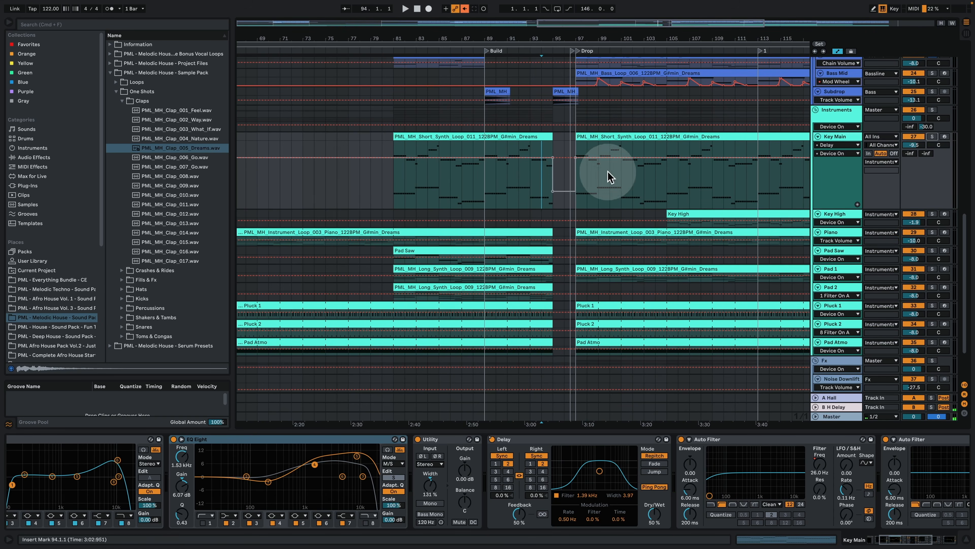
click(491, 440)
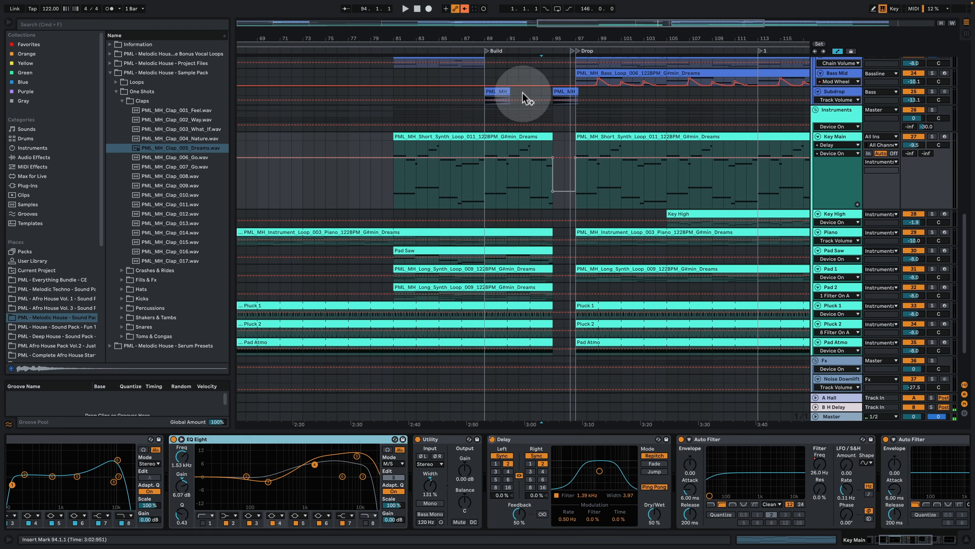
click(465, 9)
Step: Play from bar 93 into the Drop with Key Main soloed again to hear the Delay automation
click(535, 190)
key(space)
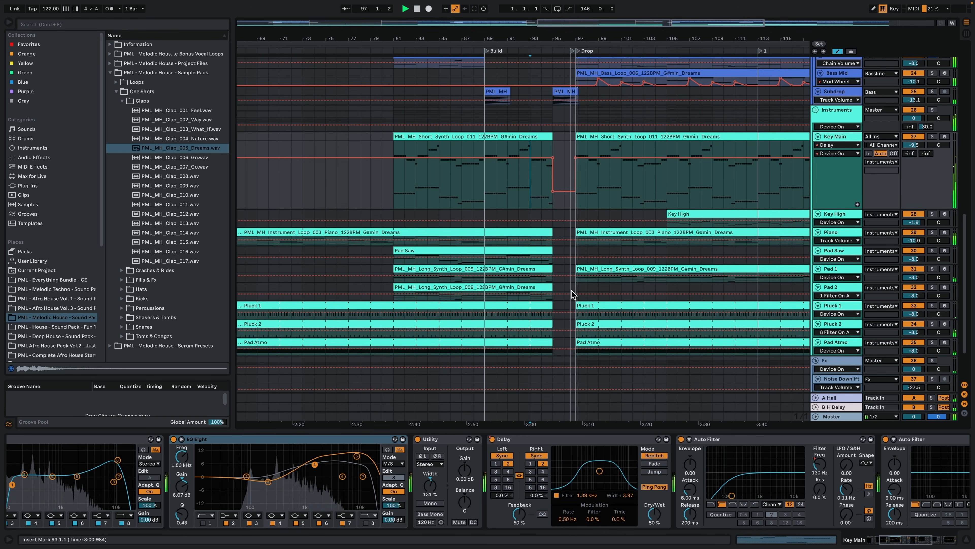
click(932, 137)
key(space)
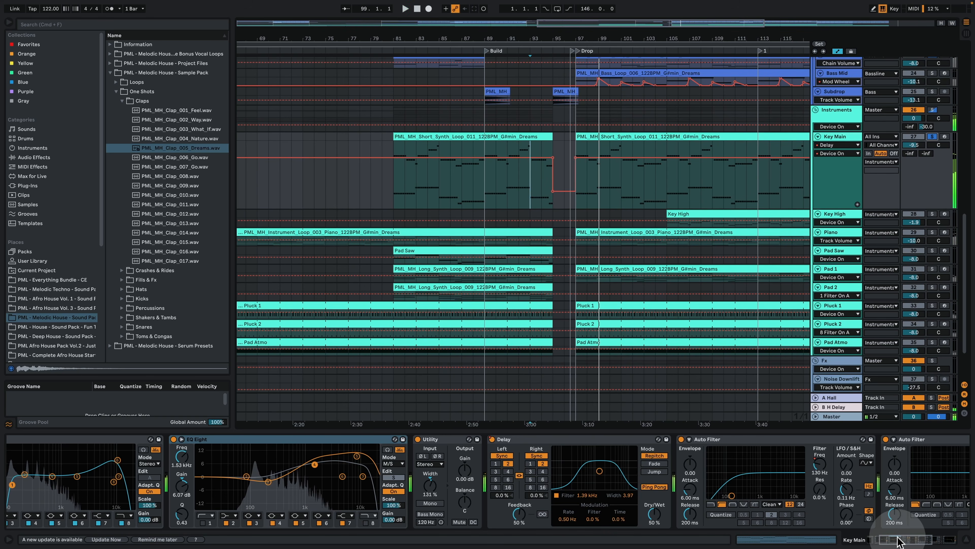
Step: Show the Frequency automation of both Auto Filters on Key Main across the whole arrangement
drag(899, 539, 912, 540)
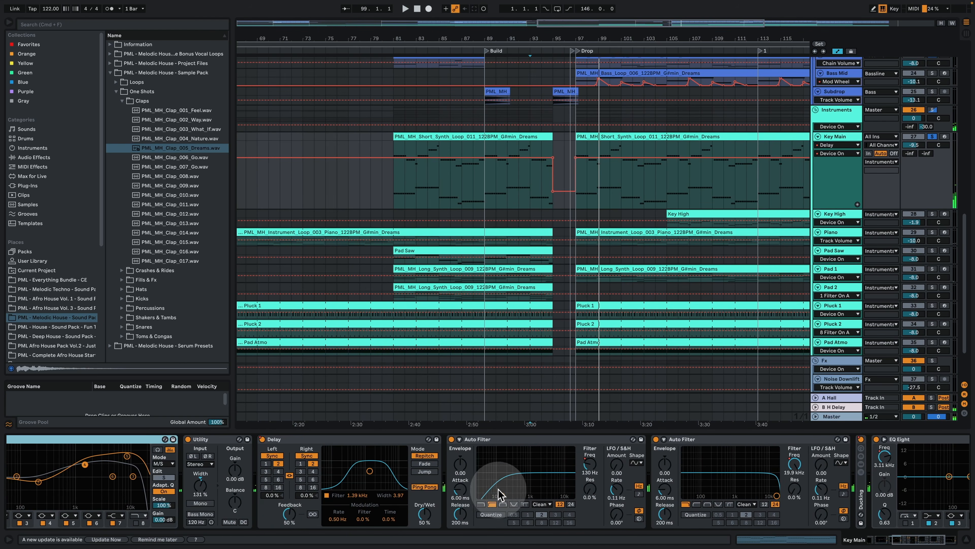
click(796, 465)
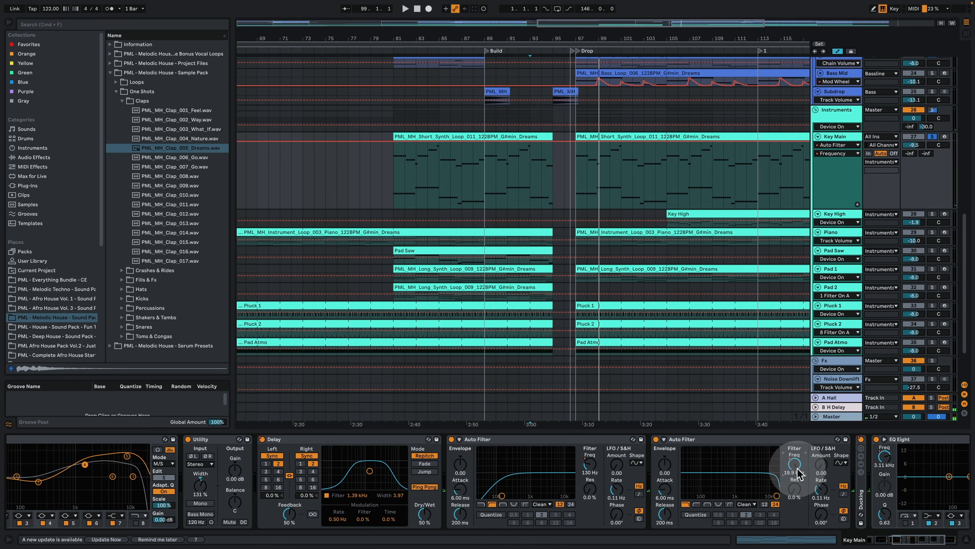
drag(575, 35, 575, 15)
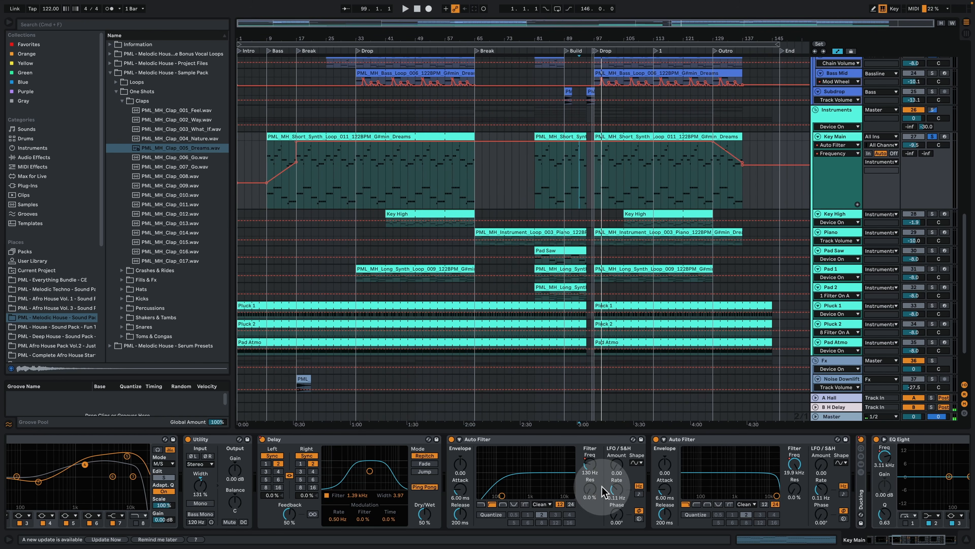
click(588, 465)
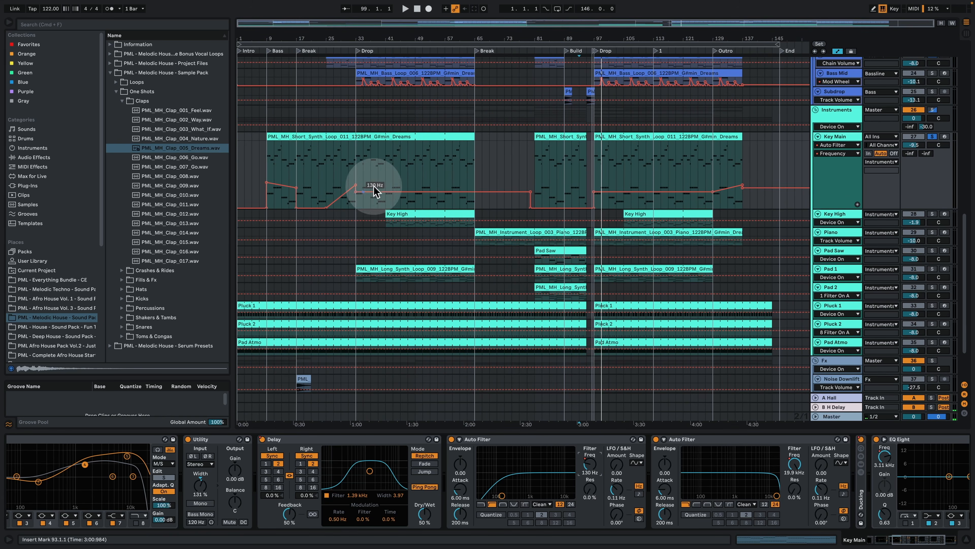
Step: Play Key Main from bar 101, unfold its Ducking rack and listen with the rack bypassed
click(612, 158)
key(space)
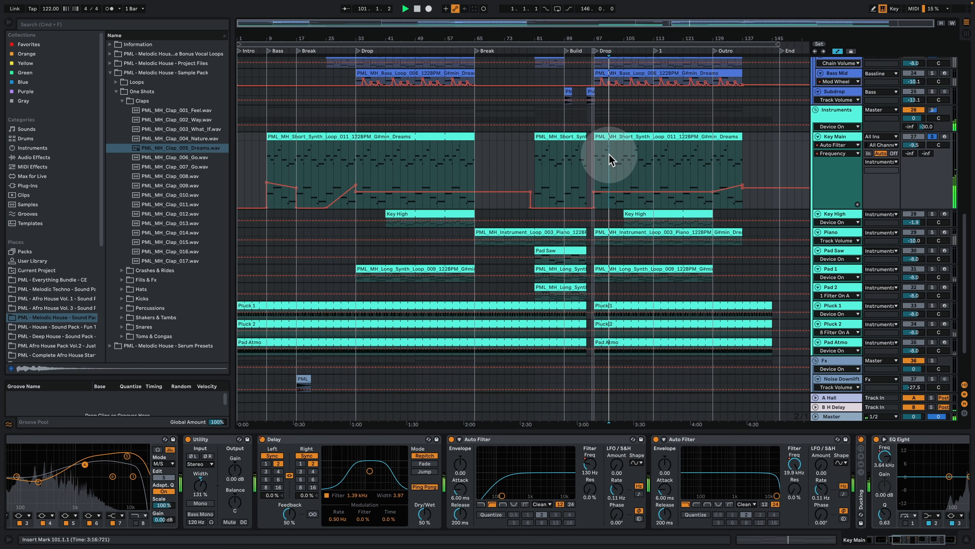
double_click(862, 506)
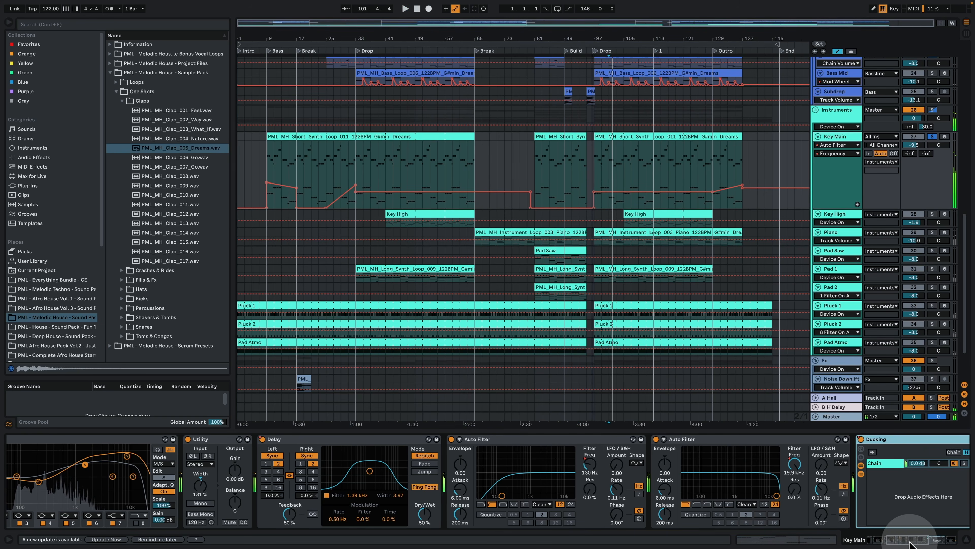
scroll(862, 505, right, 10)
key(space)
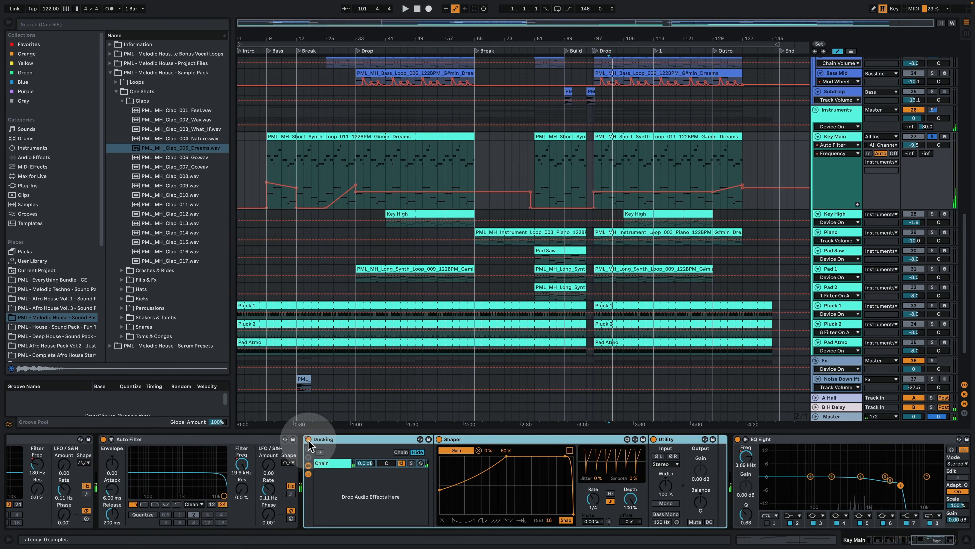
click(308, 439)
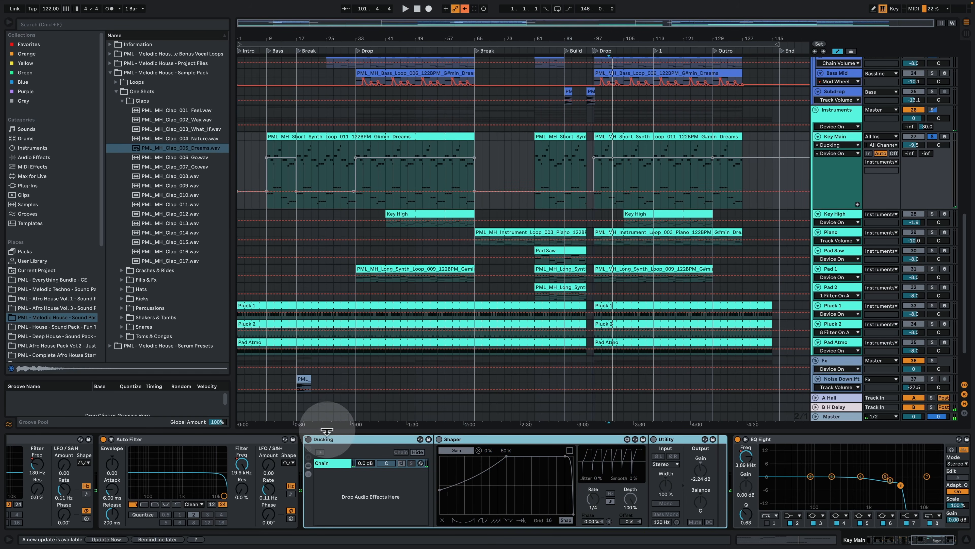
key(space)
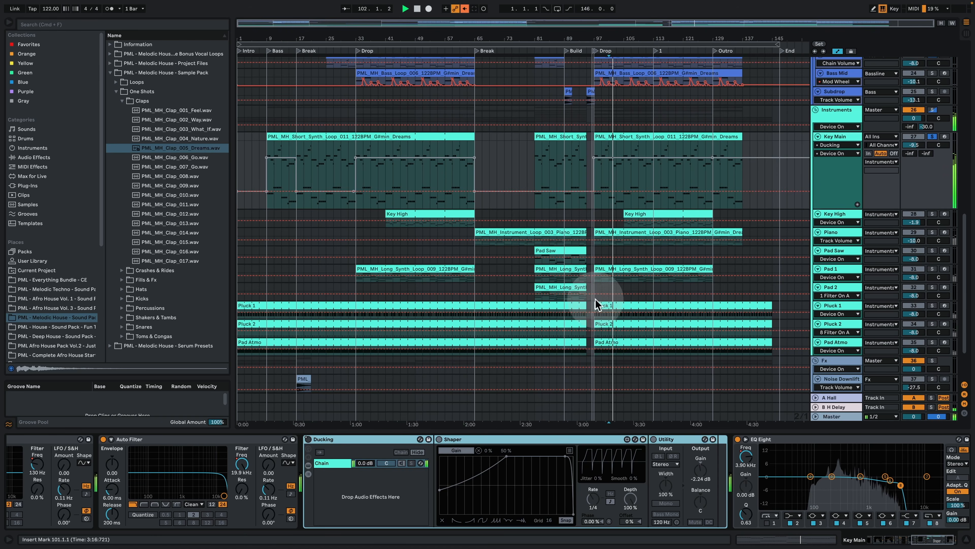
Step: Bypass the Sidechain compressor on the Instruments group during playback and turn Key Main's Ducking rack back on
click(845, 110)
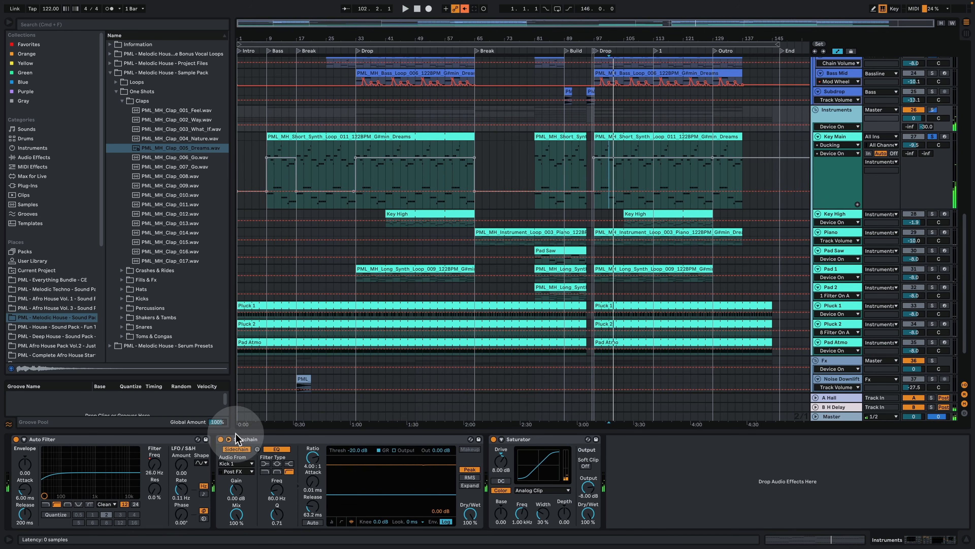
click(220, 439)
click(226, 438)
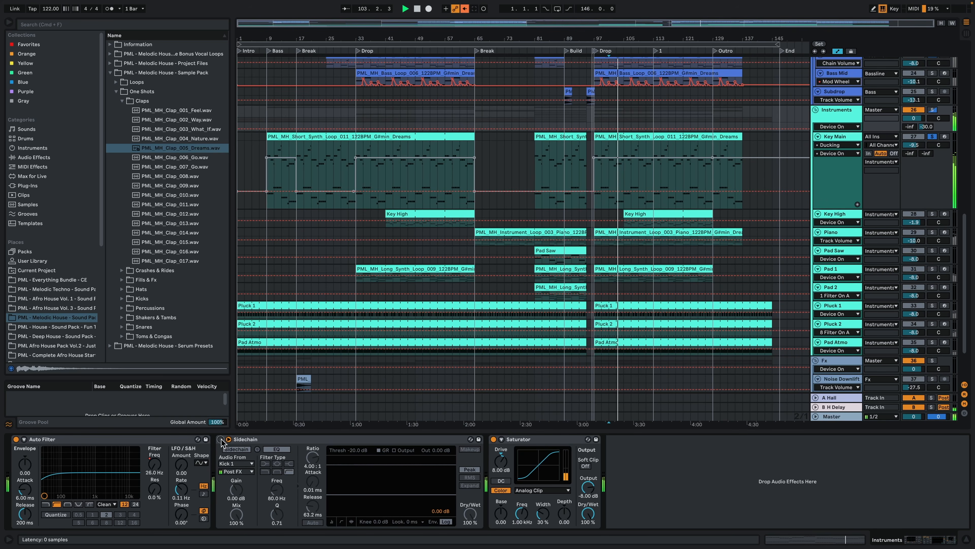
click(834, 217)
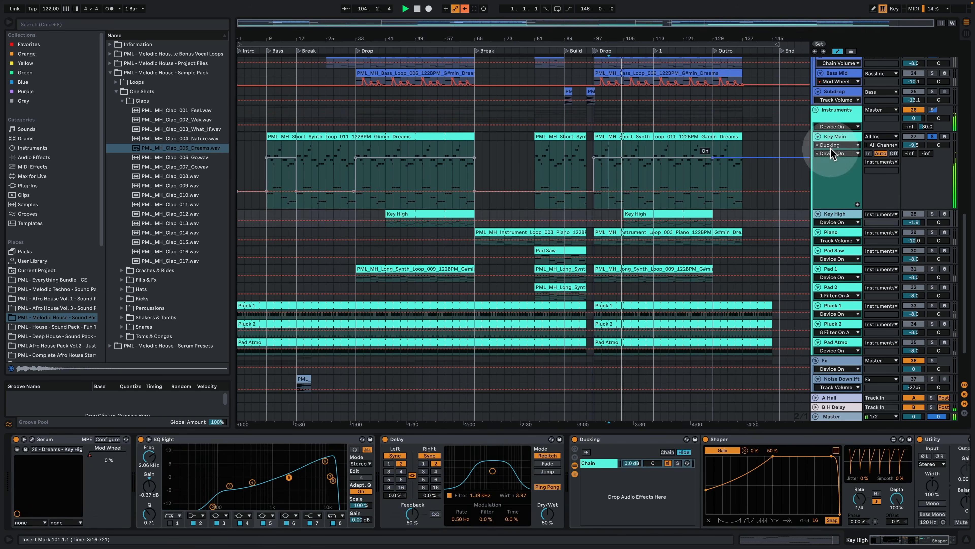
click(831, 153)
click(331, 446)
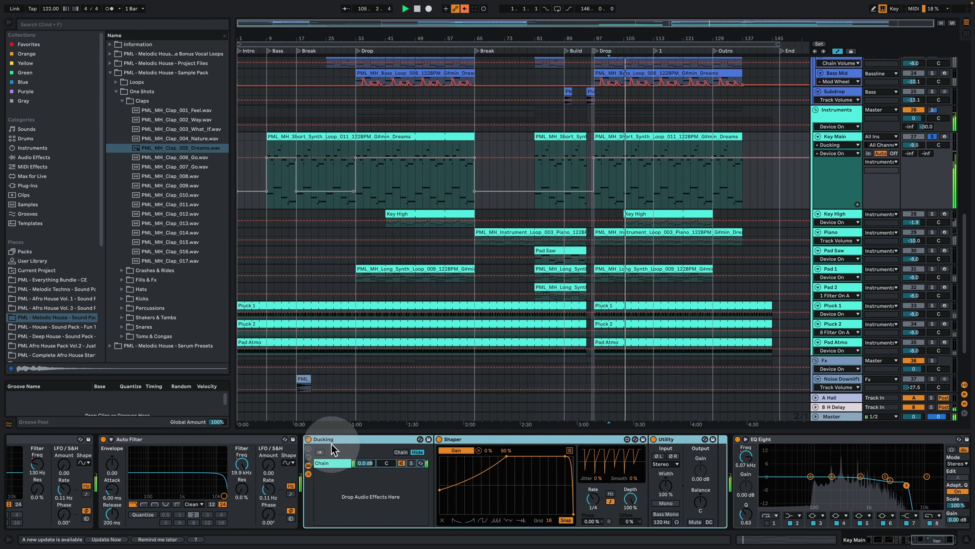
Step: Show the EQ Eight's 8 Frequency A automation on Key Main and play it from bar 93 towards the Drop
drag(932, 540, 941, 539)
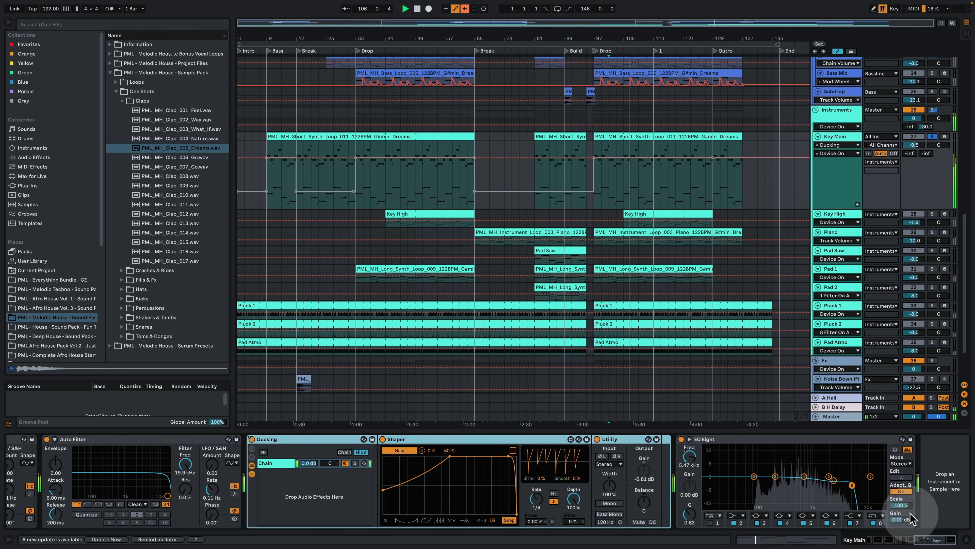
click(690, 456)
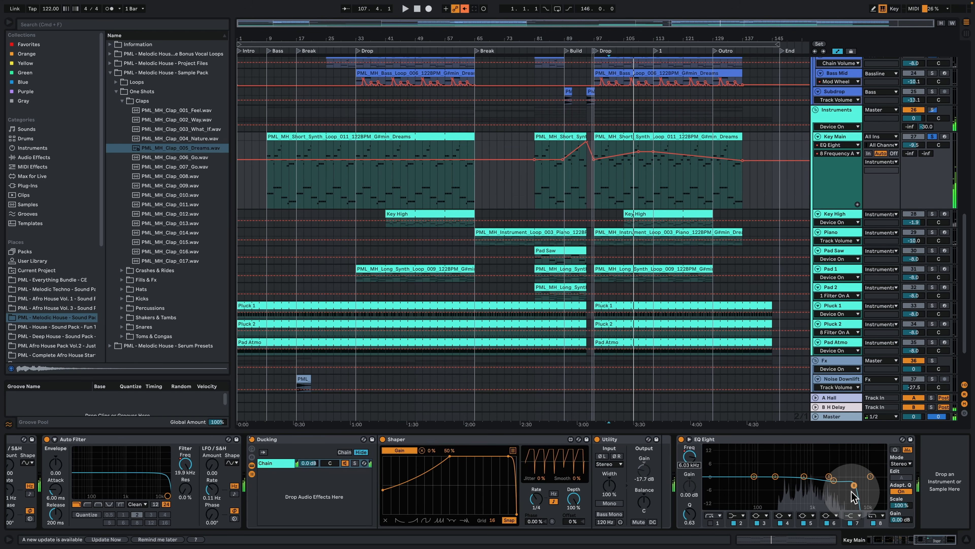
click(621, 178)
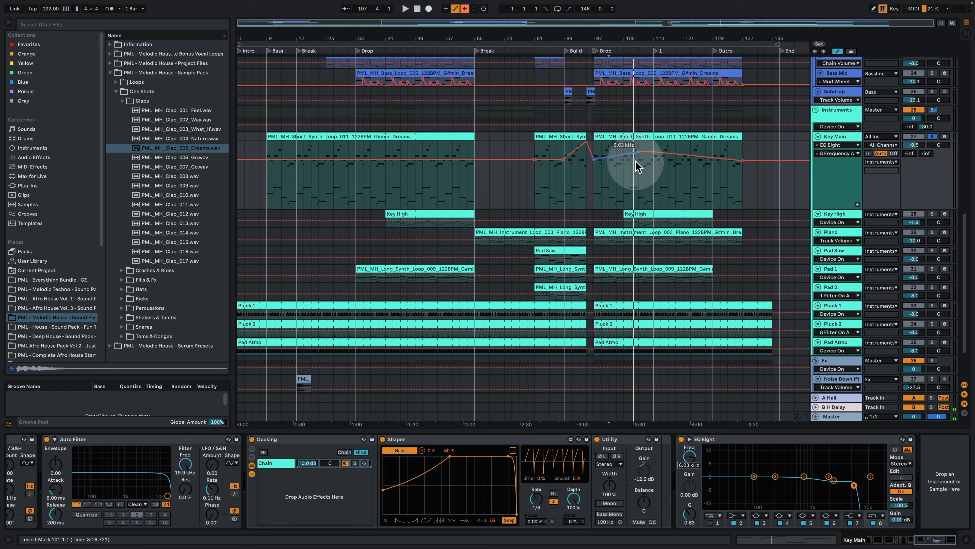
key(space)
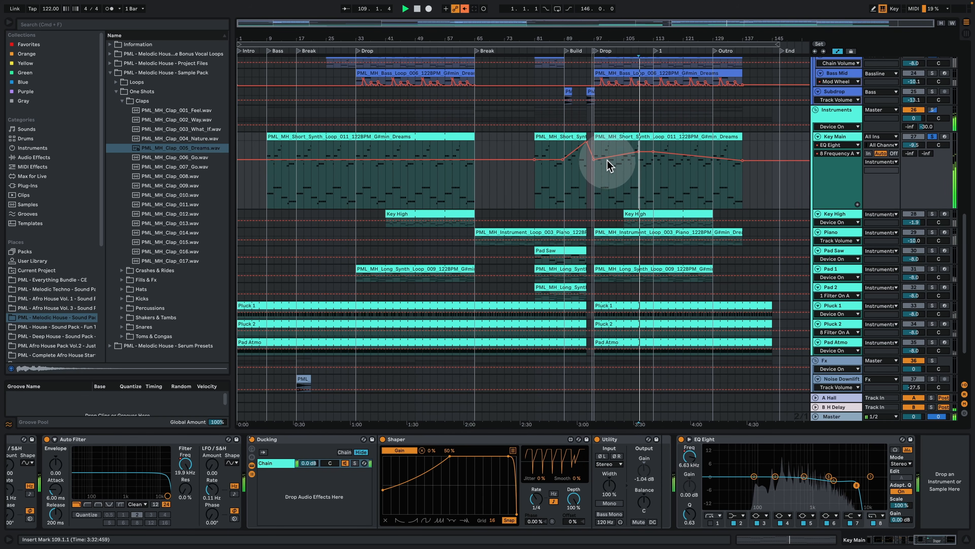
click(584, 166)
click(684, 175)
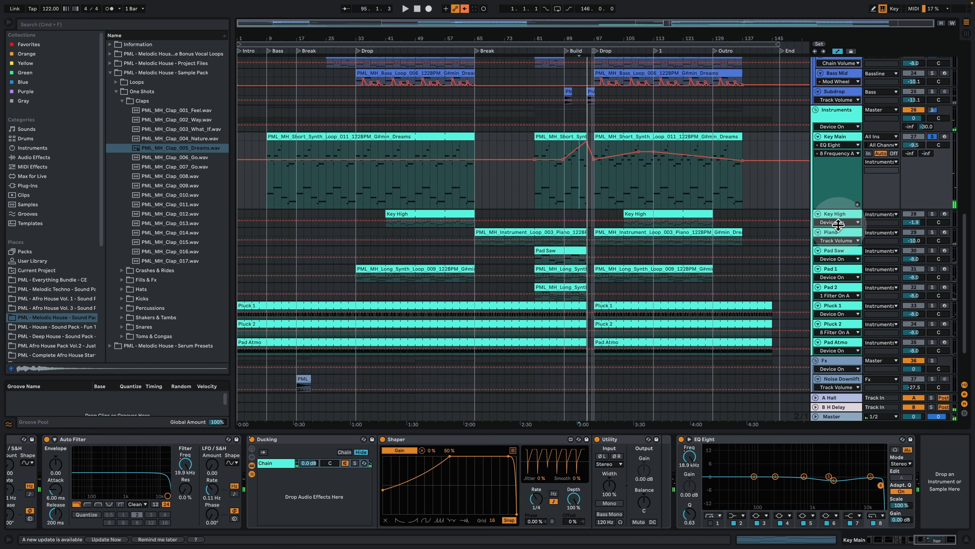
Step: Enlarge the Key High track, solo it and play its second clip from bar 105
drag(837, 229, 837, 264)
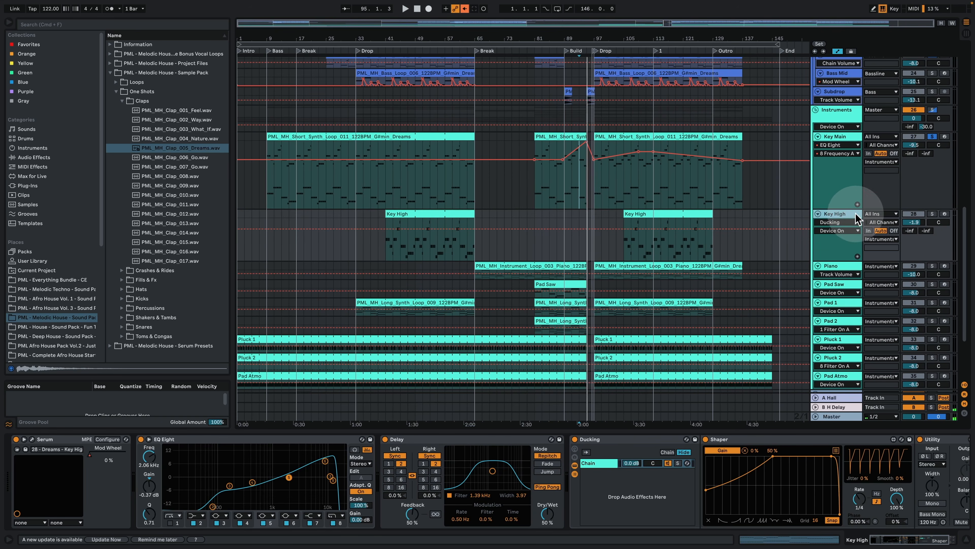
click(932, 213)
click(633, 214)
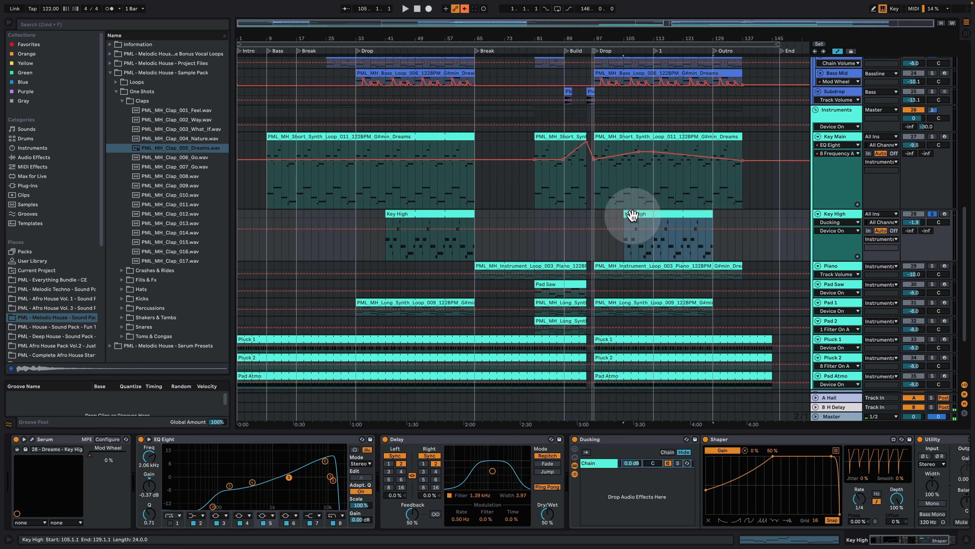
key(space)
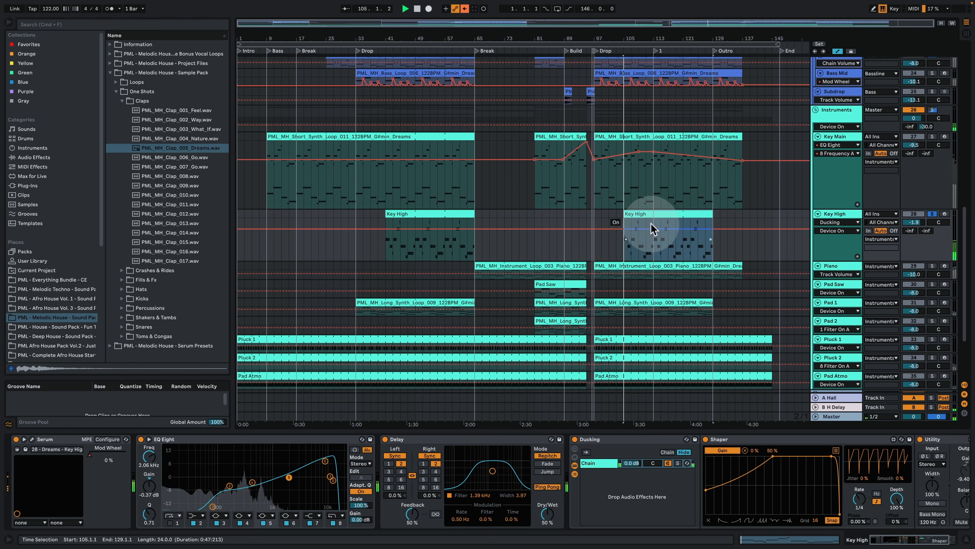
Step: View the Key High clip's MIDI notes during playback, re-enable the overridden automation and return to the track's device chain
double_click(639, 213)
click(331, 218)
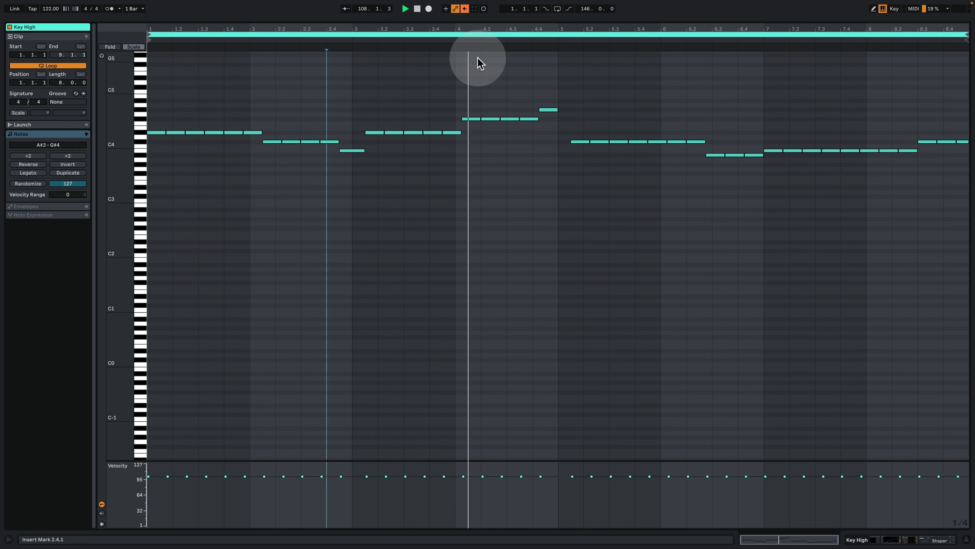
click(464, 8)
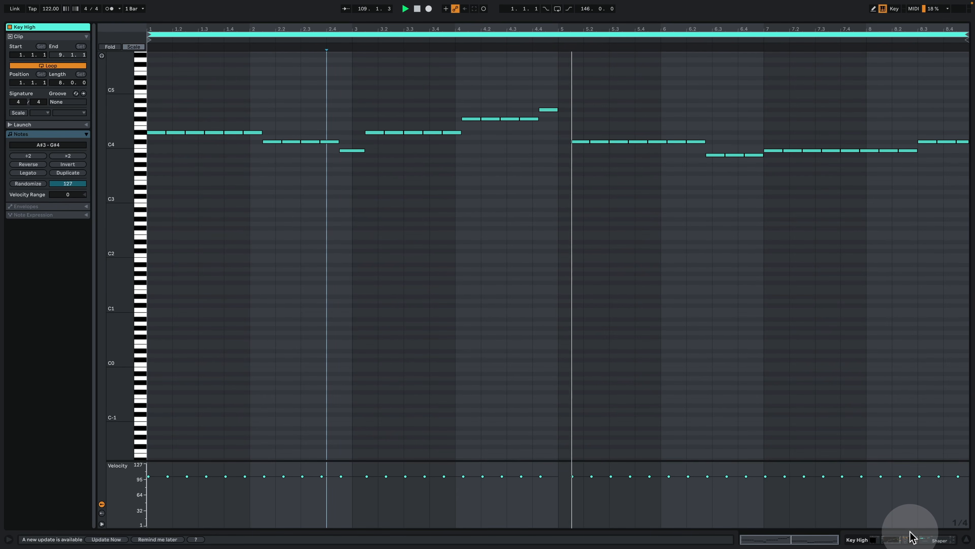
click(891, 538)
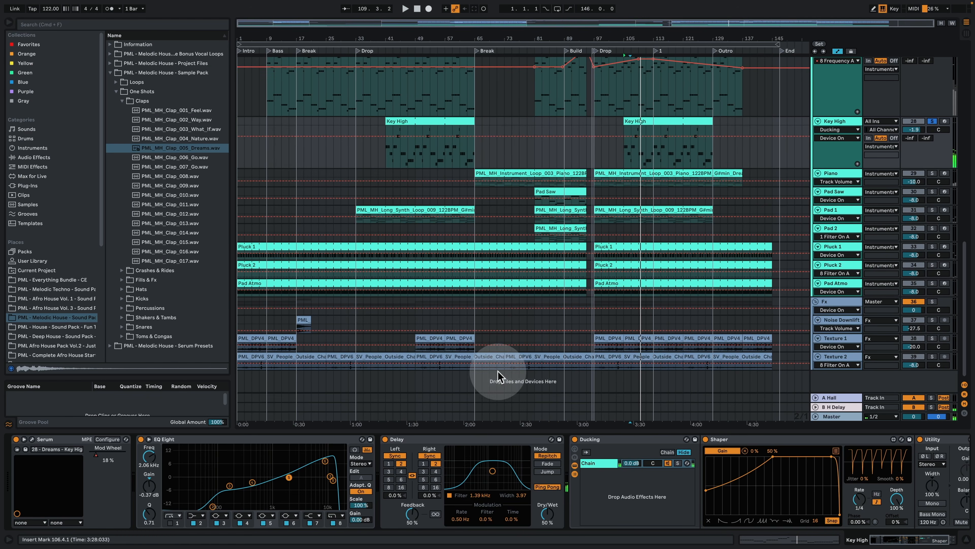
scroll(580, 203, up, 4)
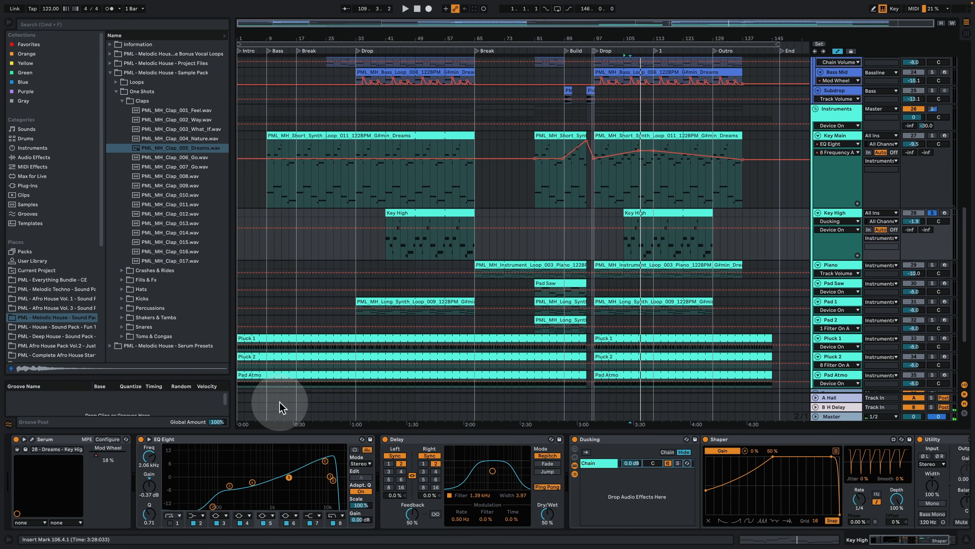
Step: Open Key High's Serum preset and examine its oscillators, filter and the Reverb and Filter effects
click(33, 442)
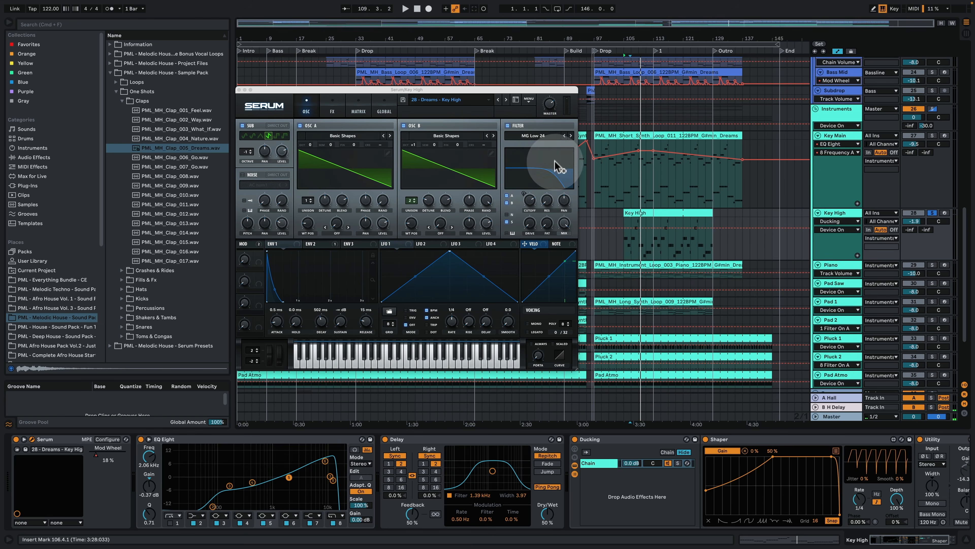
click(332, 111)
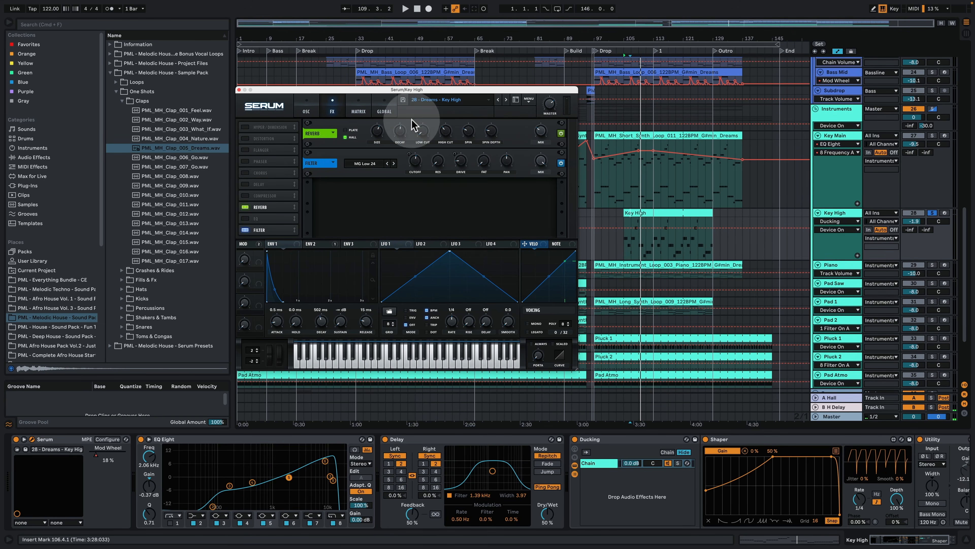
click(399, 137)
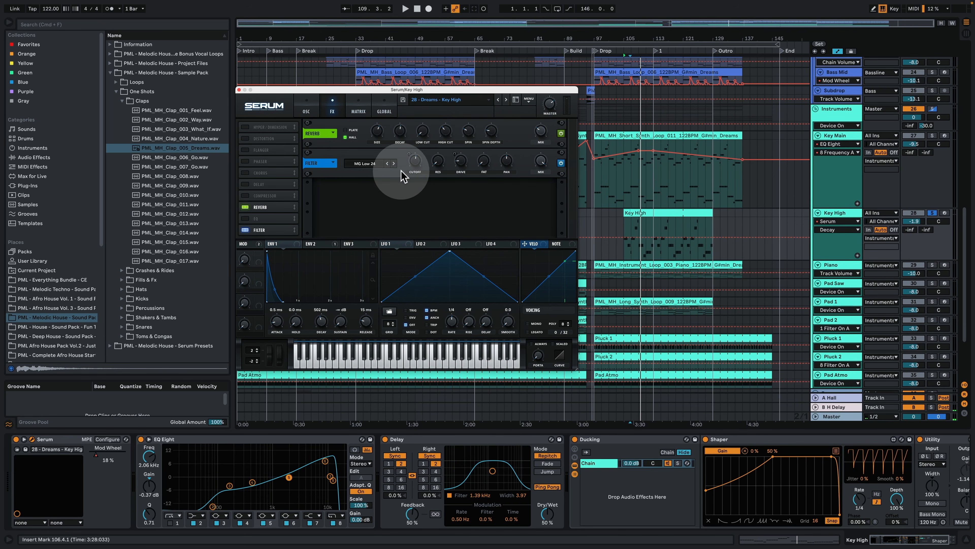
Step: Examine Serum's modulation matrix and Env 2 for Key High, comparing the assignments with the oscillator filter and effects filter
click(357, 110)
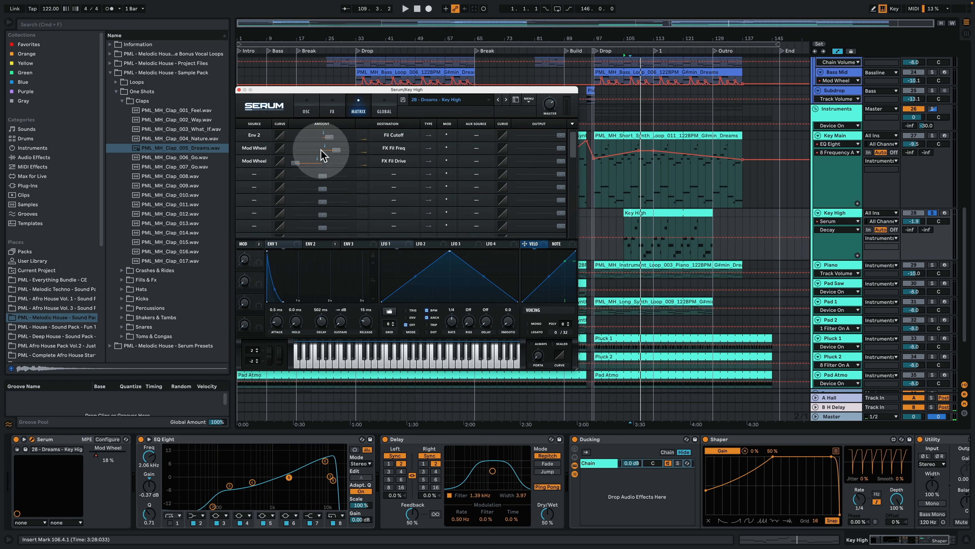
click(319, 244)
click(304, 112)
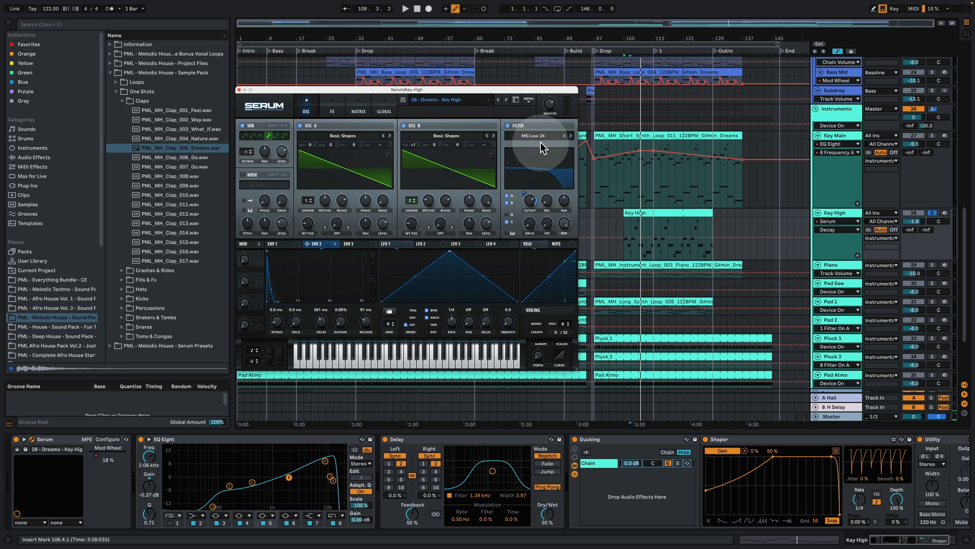
click(333, 111)
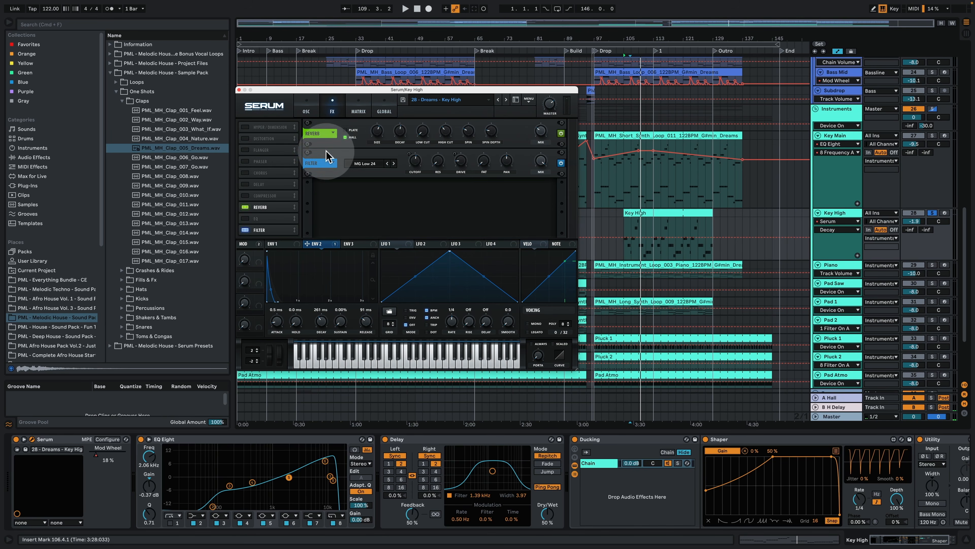
click(358, 110)
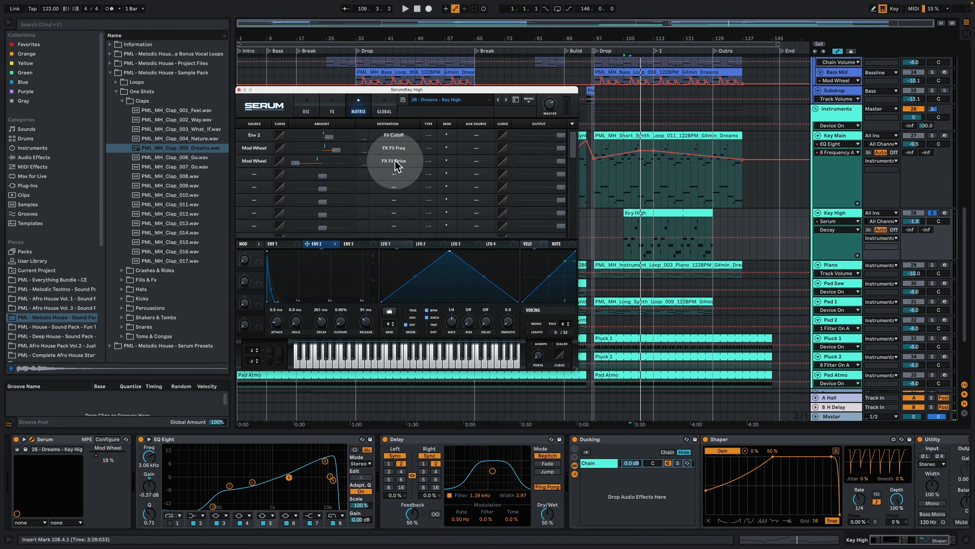
click(330, 107)
click(310, 106)
Step: Show Key High's Mod Wheel automation, set the Mod Wheel to 33 % and play the clip from bar 105
click(102, 452)
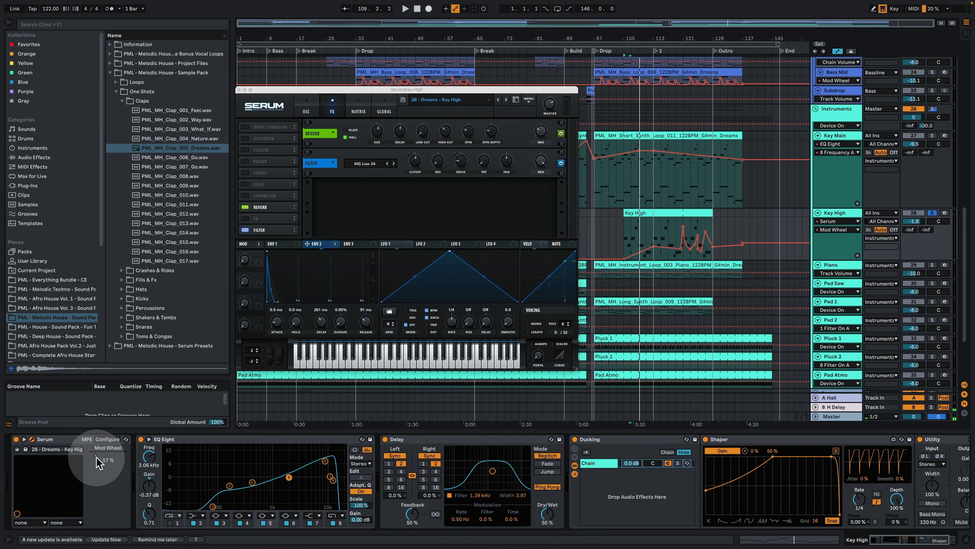
drag(95, 455, 101, 455)
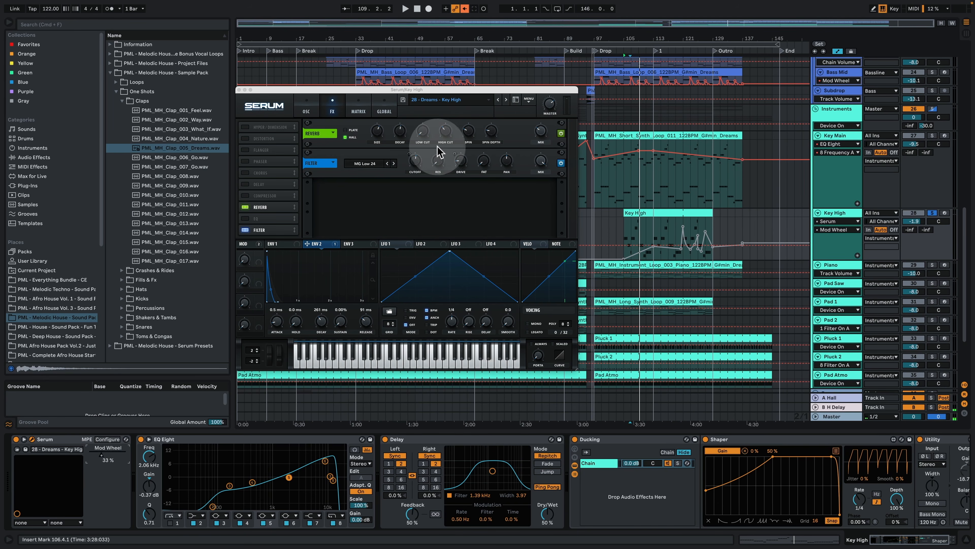
key(space)
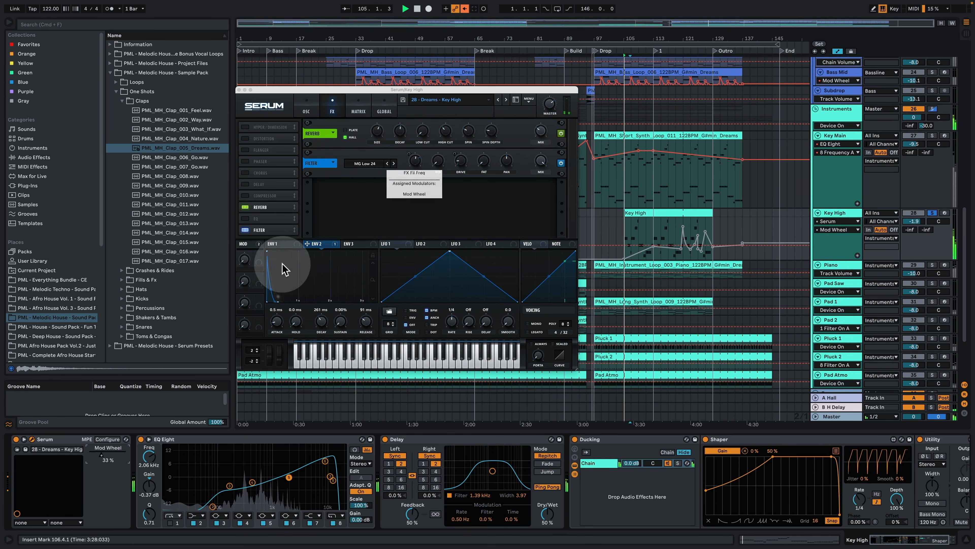
Step: Raise Key High's Mod Wheel during playback, stop the transport and re-enable the overridden automation
drag(102, 454, 120, 458)
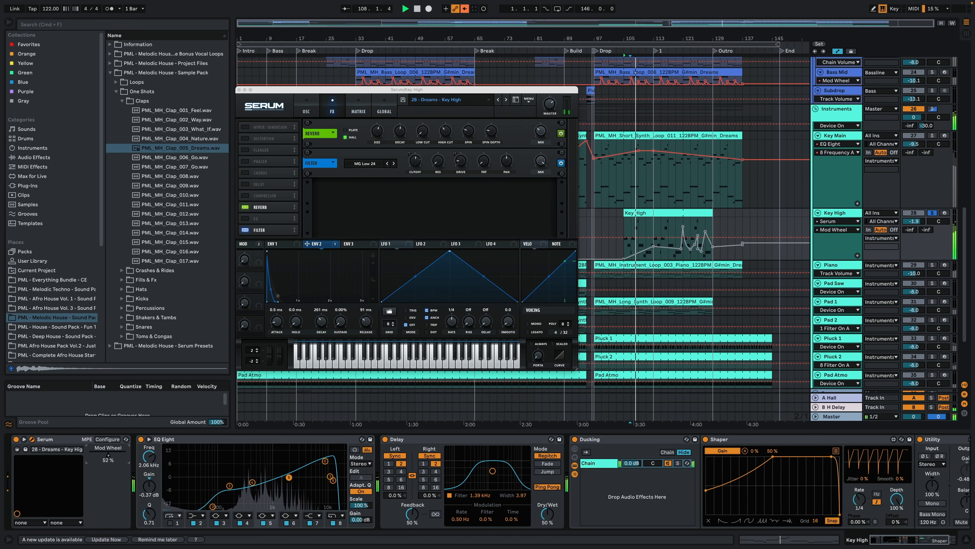
key(space)
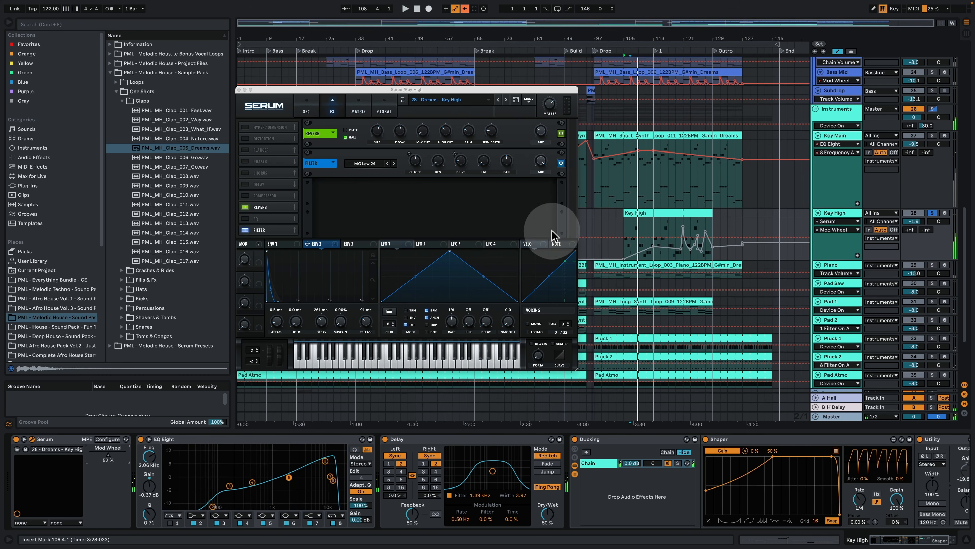
click(464, 8)
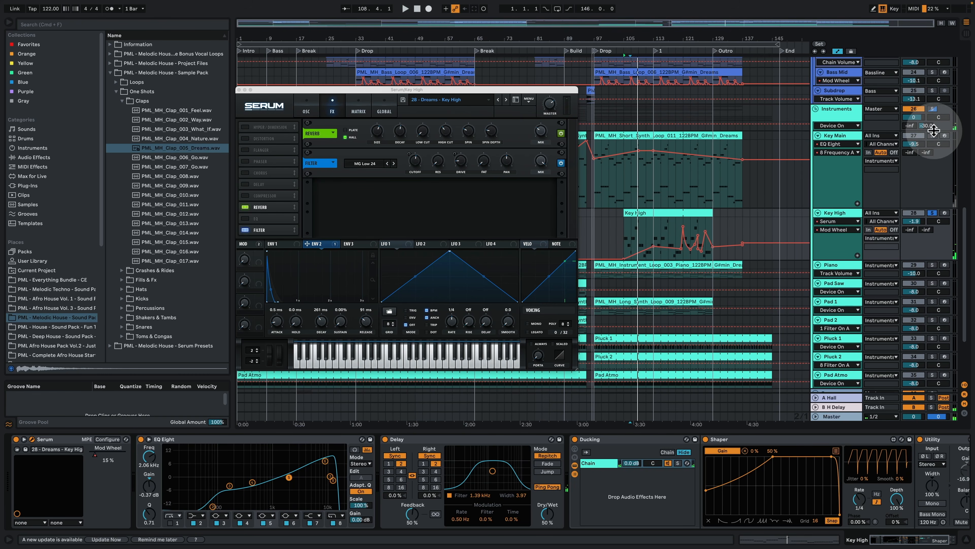
Step: Play Key High from bar 109 with its automation, examine the rest of its device chain and close Serum
click(641, 174)
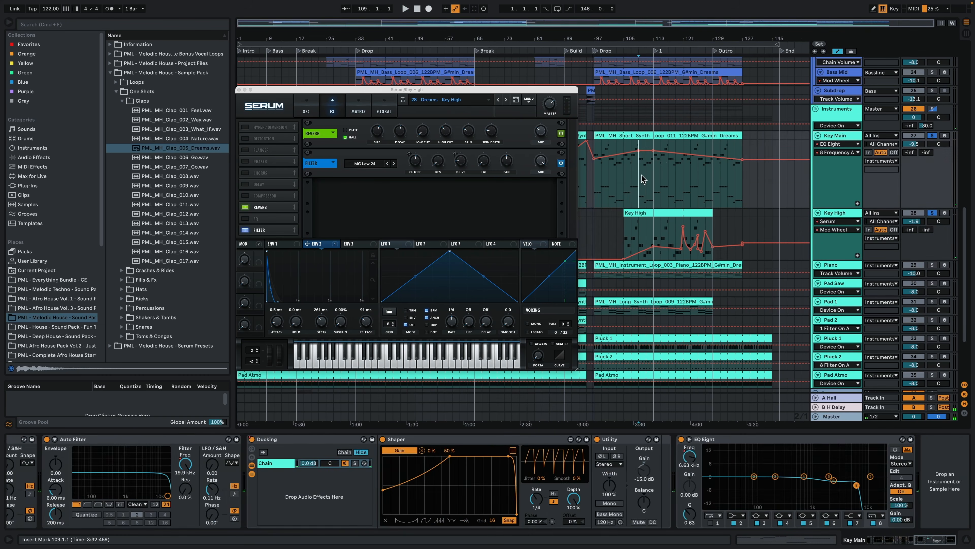
click(837, 213)
key(space)
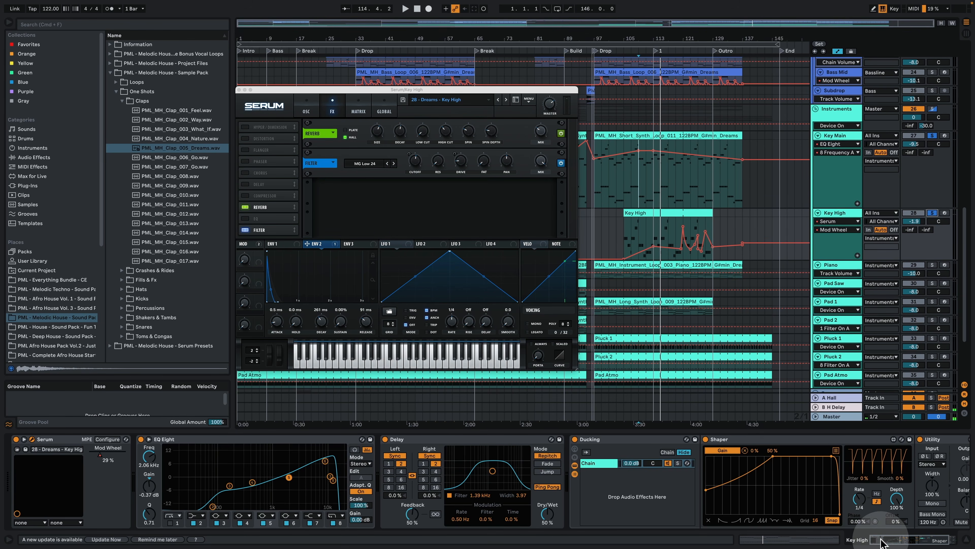
click(892, 541)
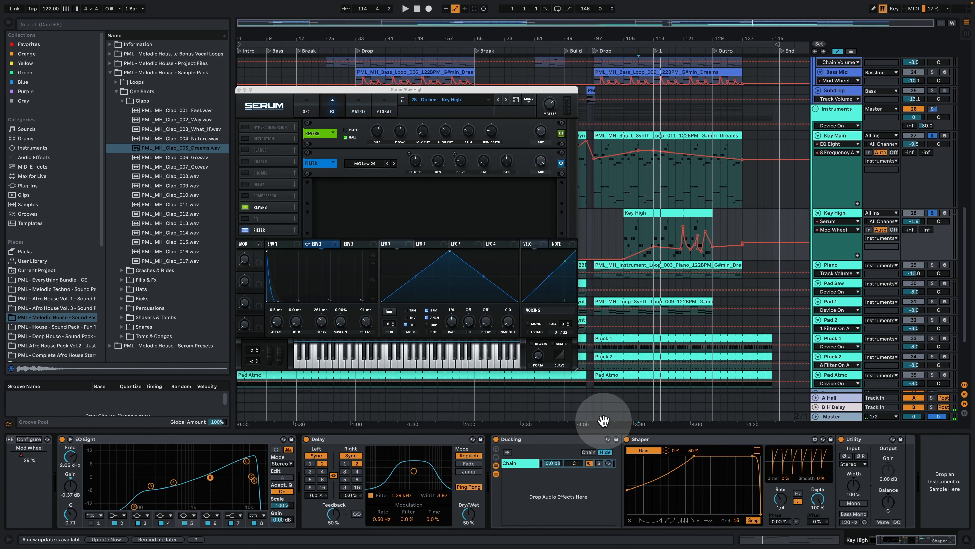
click(239, 89)
Step: Play the Piano track from bar 97 and examine the devices inside its Simple Emotional Piano rack
click(829, 265)
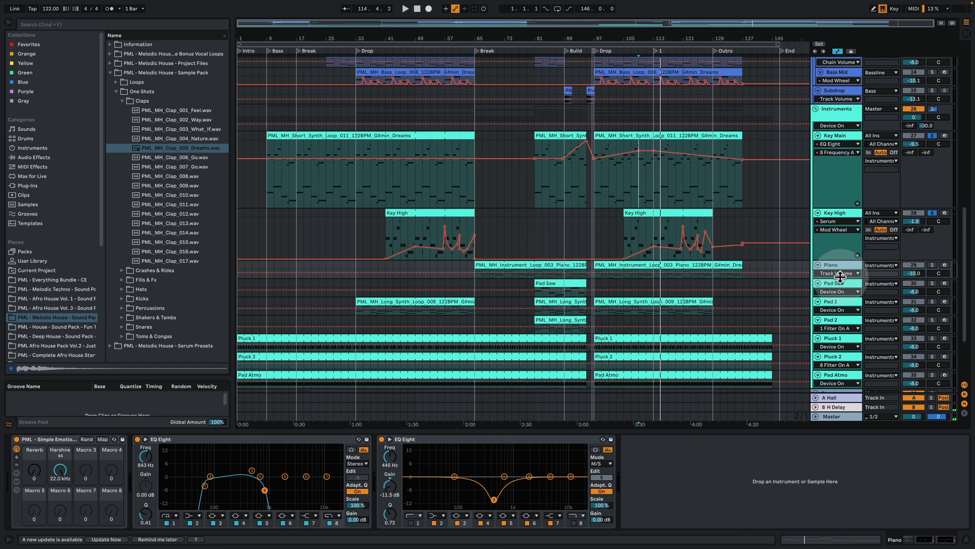
click(642, 275)
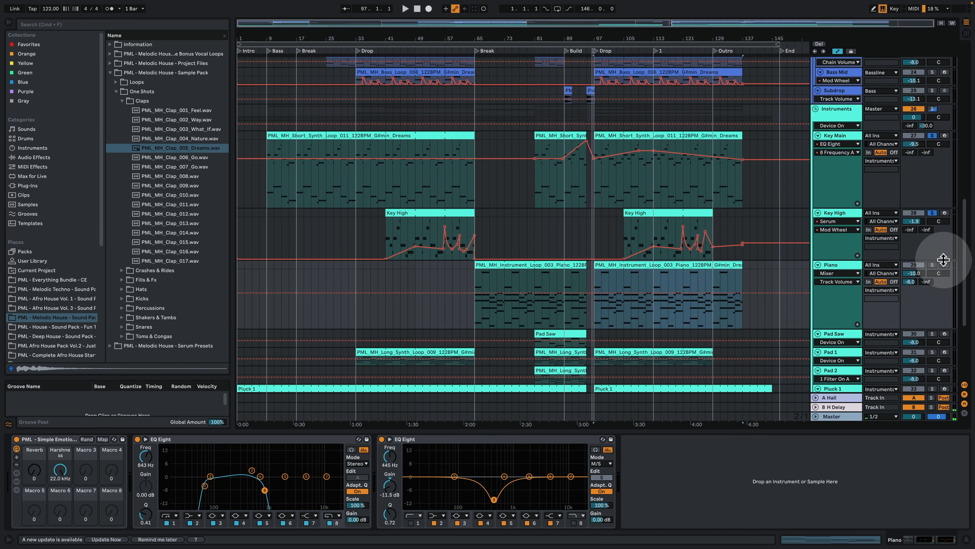
key(space)
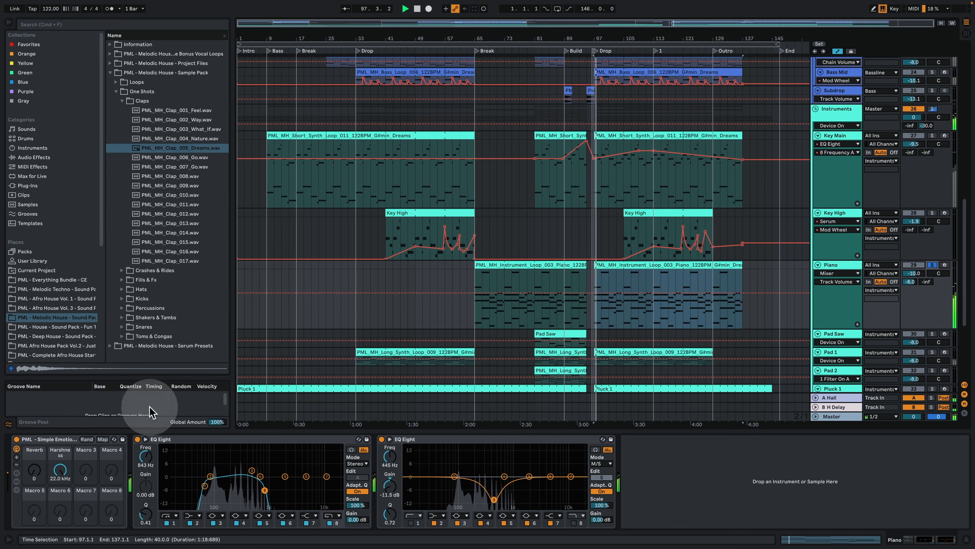
click(17, 481)
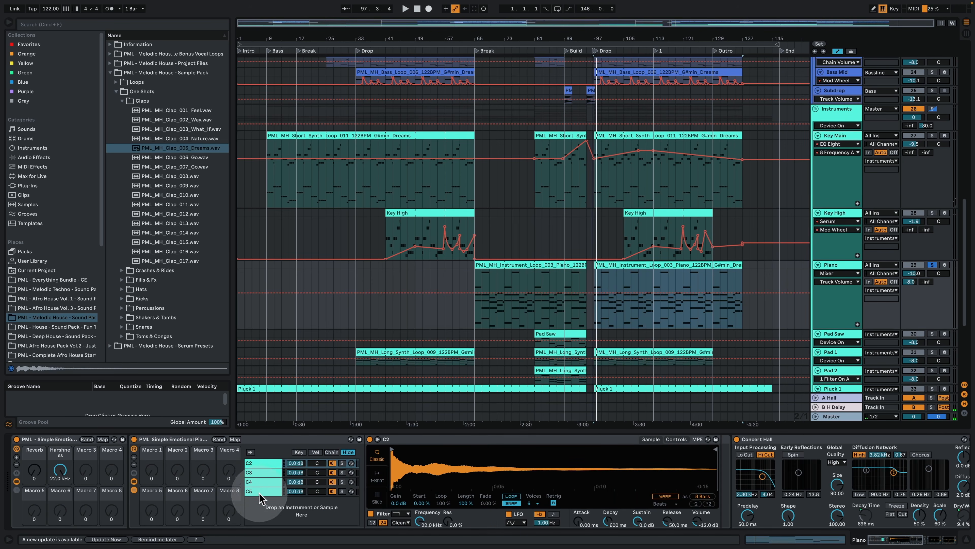
double_click(57, 439)
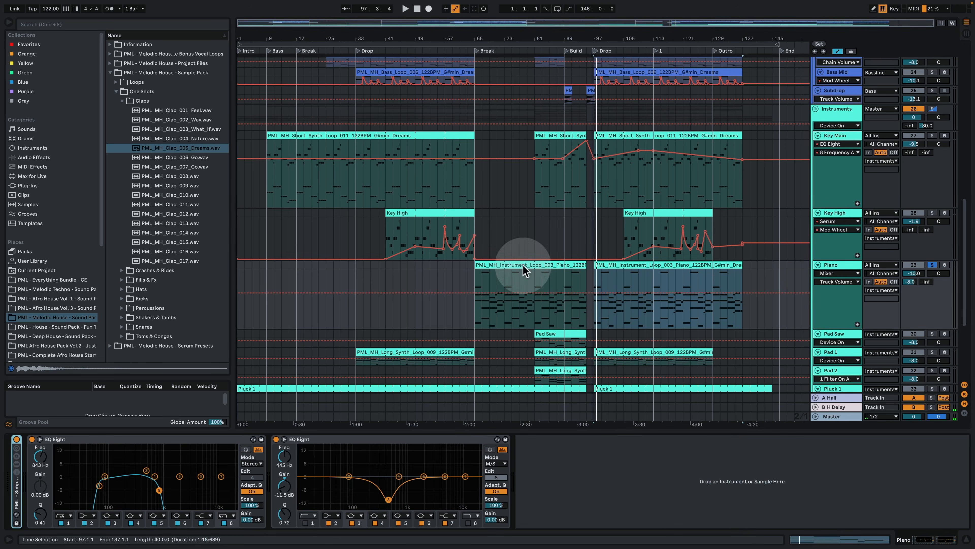
Step: Play the Piano track from bar 73 in the break and open its clip's MIDI notes
click(485, 278)
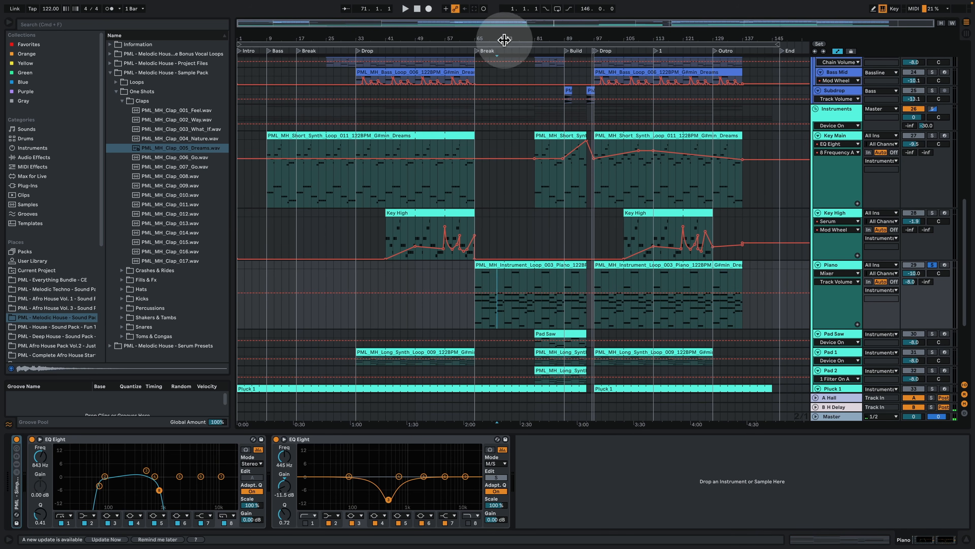
drag(504, 40, 503, 57)
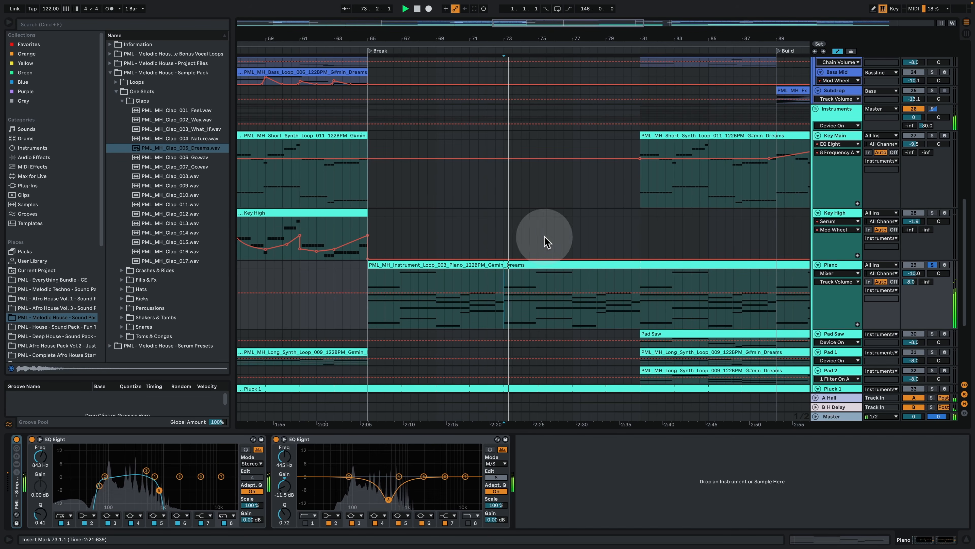
double_click(518, 264)
click(302, 340)
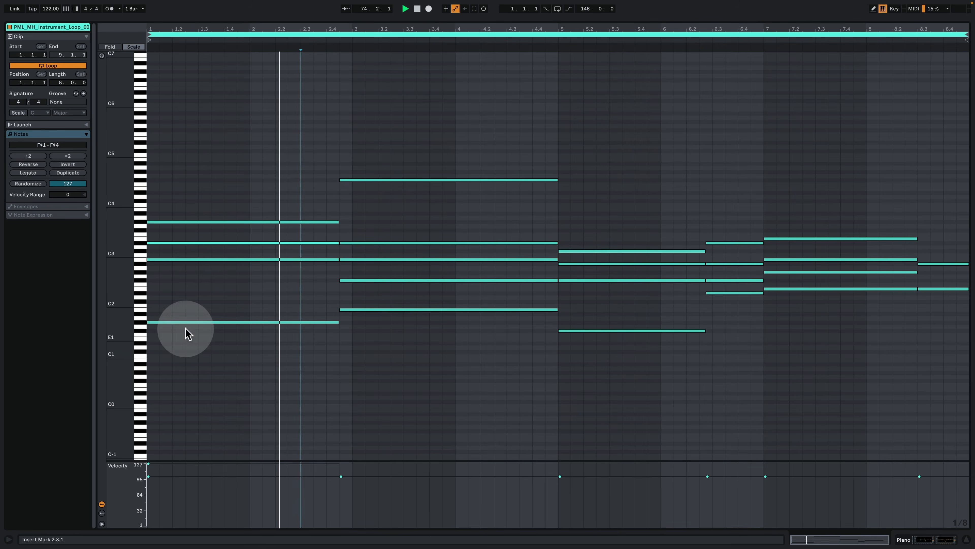
Step: Turn on note preview in the piano clip's MIDI editor and select the first chord's bass note G#1
drag(123, 306, 150, 306)
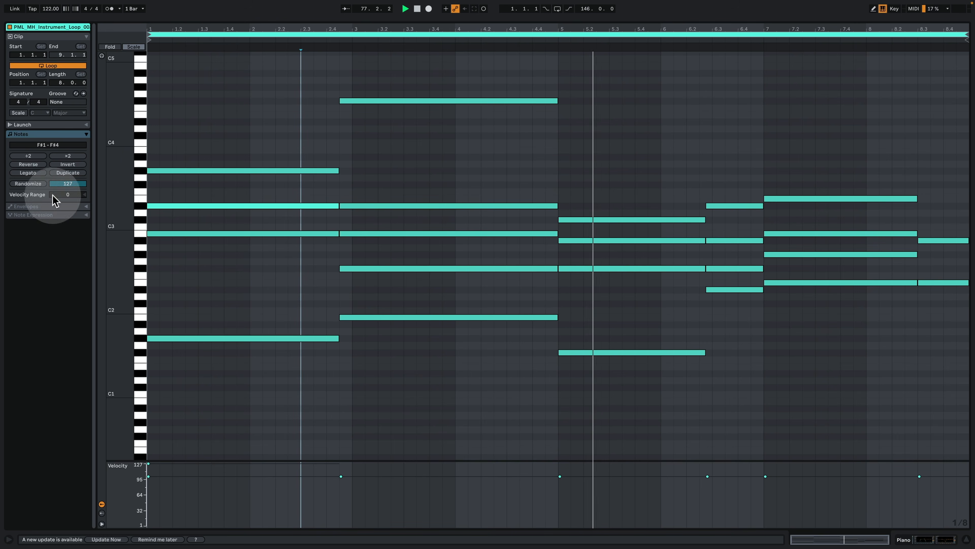
drag(116, 205, 139, 211)
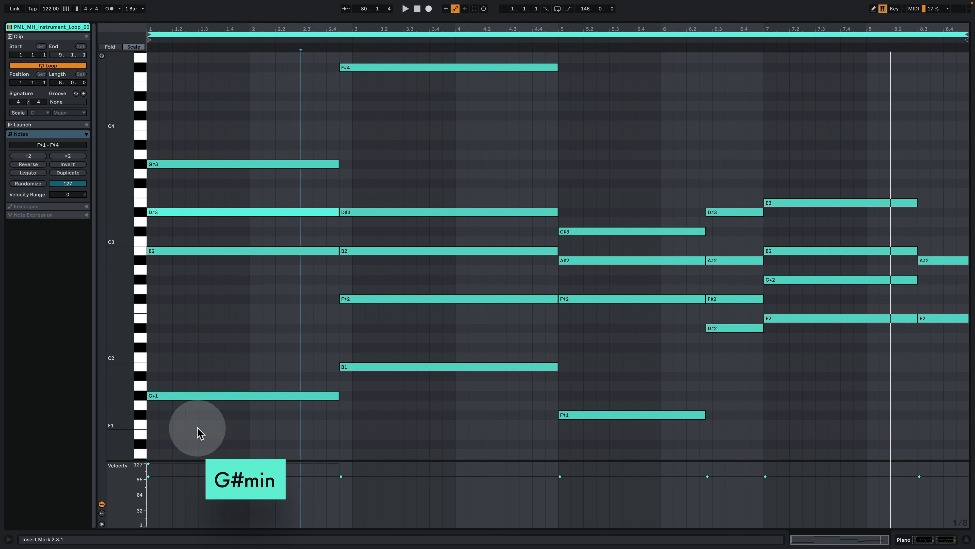
drag(198, 429, 175, 283)
click(101, 56)
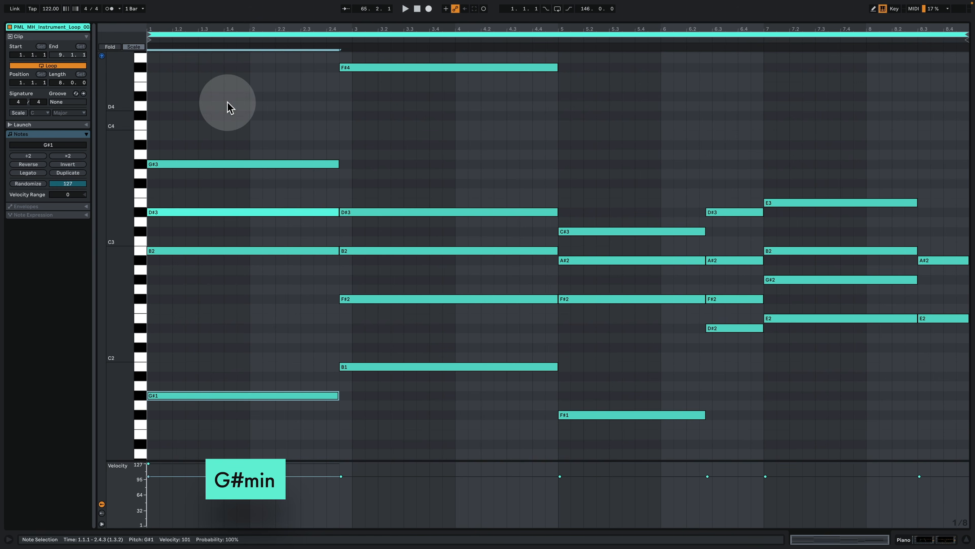
Step: Try the first chord's G#3 one octave lower at G#2, audition the G# minor triad and restore the note to G#3
click(221, 164)
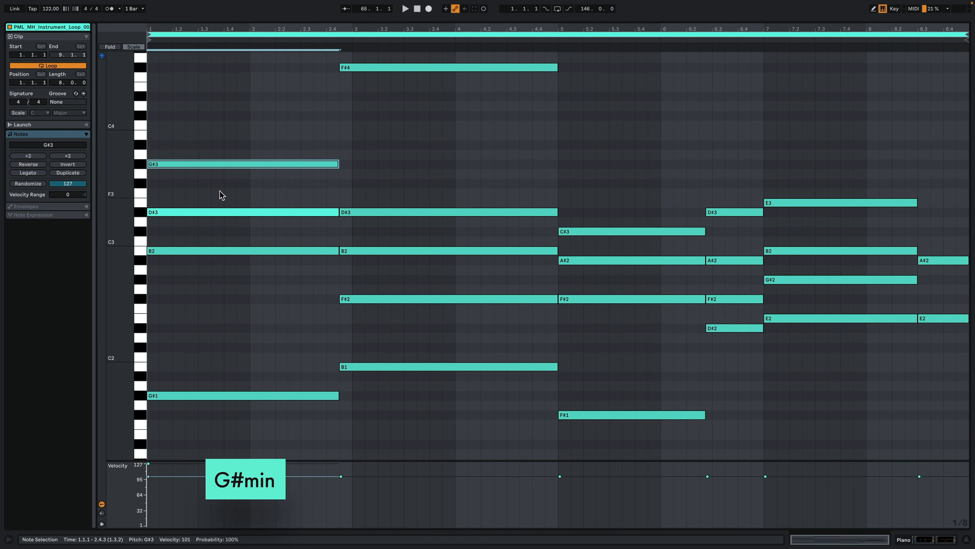
key(shift+Down)
drag(207, 326, 190, 149)
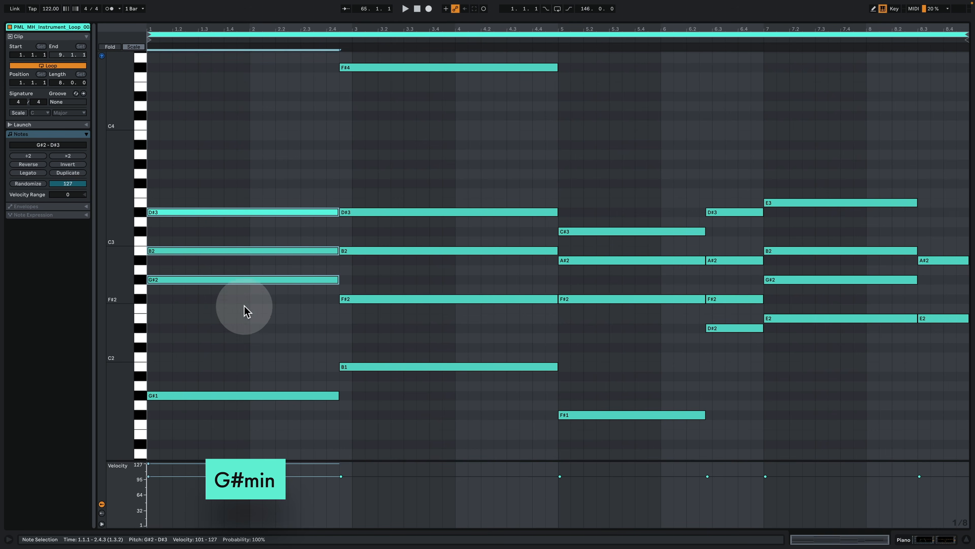
drag(249, 325, 205, 164)
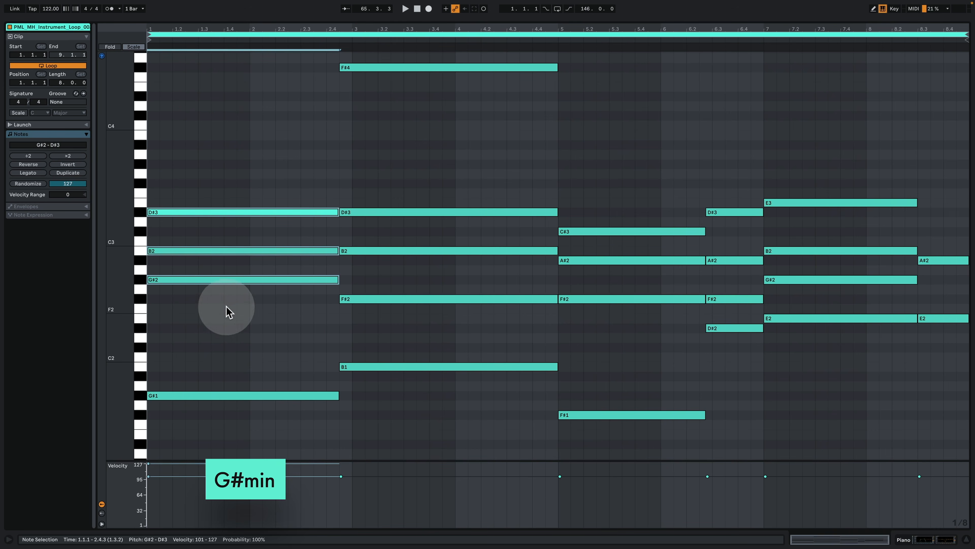
drag(226, 308, 218, 280)
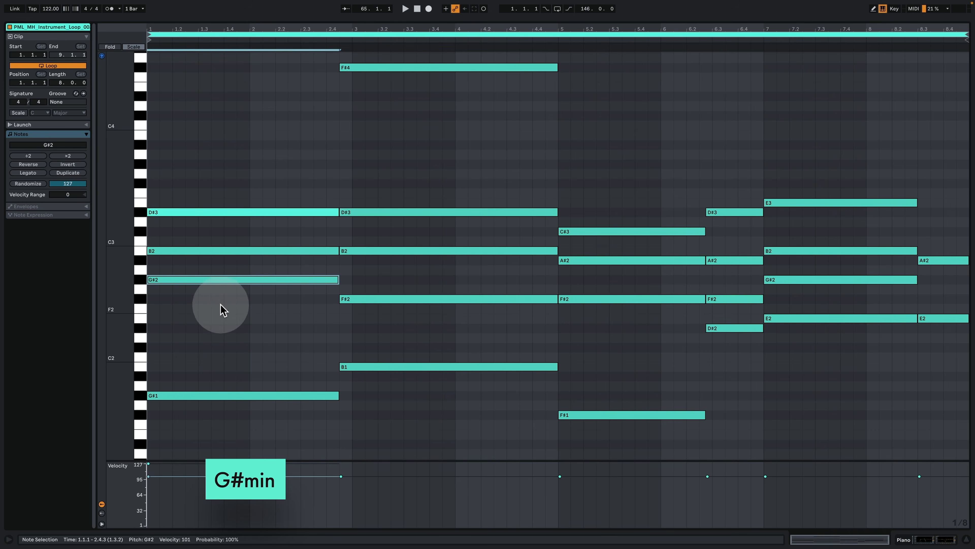
key(shift+Up)
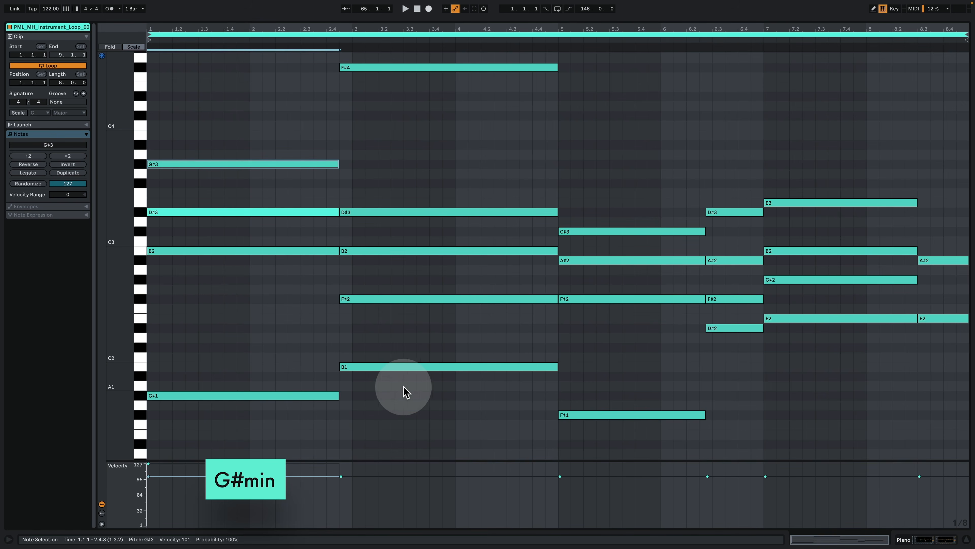
Step: Audition the second chord, try its D#3 one octave lower at D#2 to show the B major triad, and restore it to D#3
drag(414, 407, 410, 187)
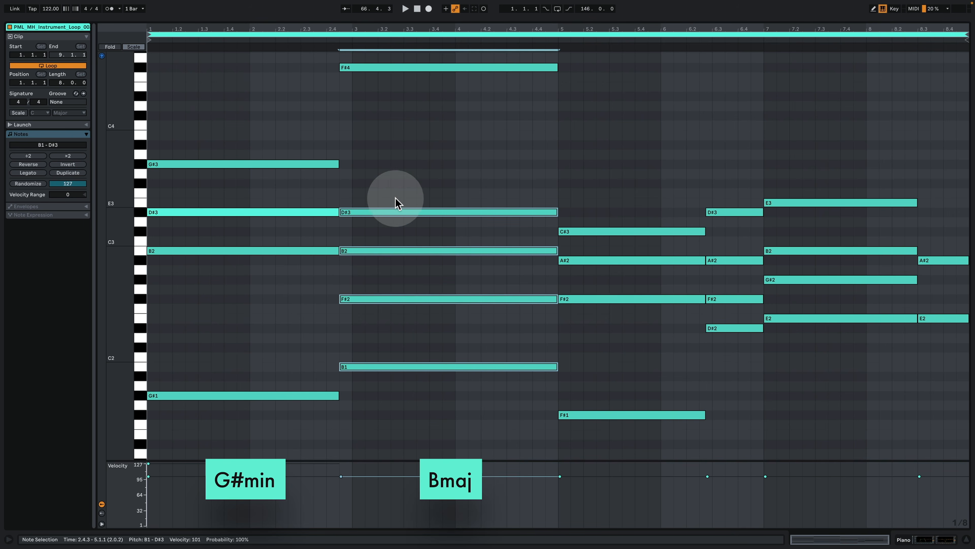
click(399, 188)
click(404, 213)
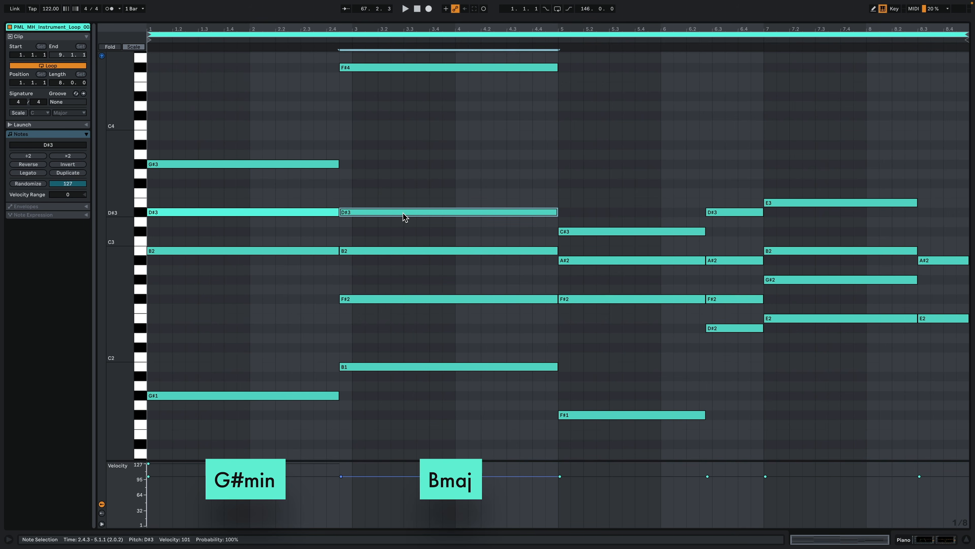
key(shift+Down)
drag(408, 398, 383, 283)
scroll(427, 381, down, 2)
drag(442, 377, 418, 241)
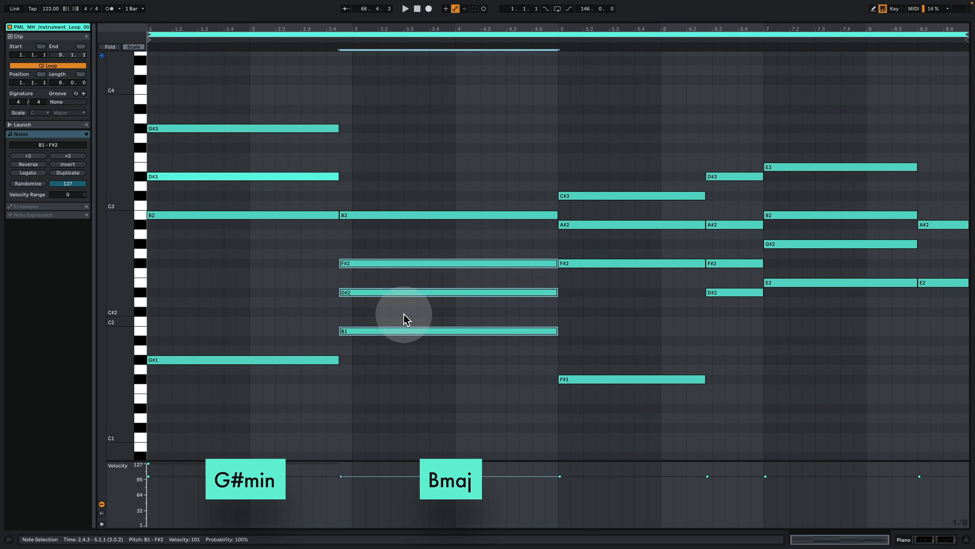
click(405, 300)
key(shift+Up)
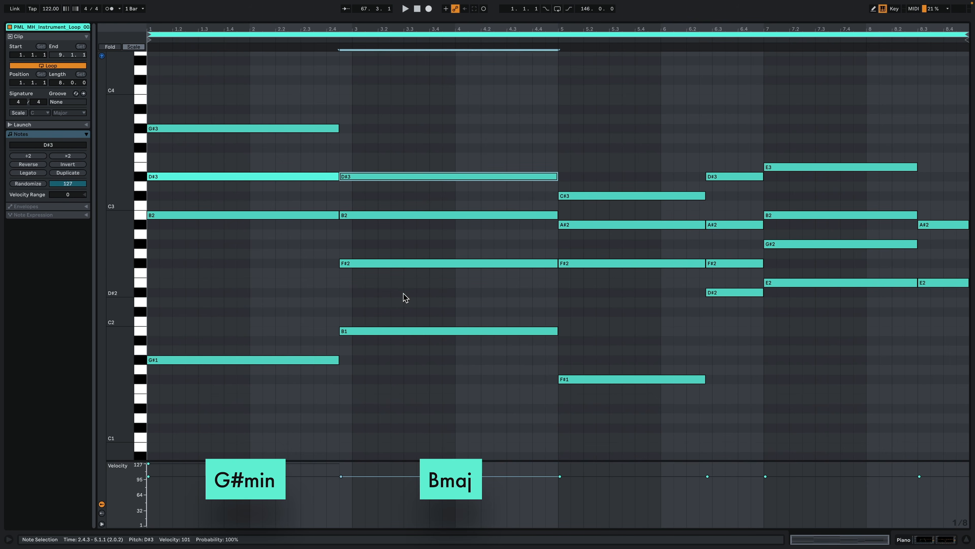
Step: Compare the voicings of the first two piano chords and audition the third chord's F#2, A#2 and C#3
drag(415, 397, 401, 102)
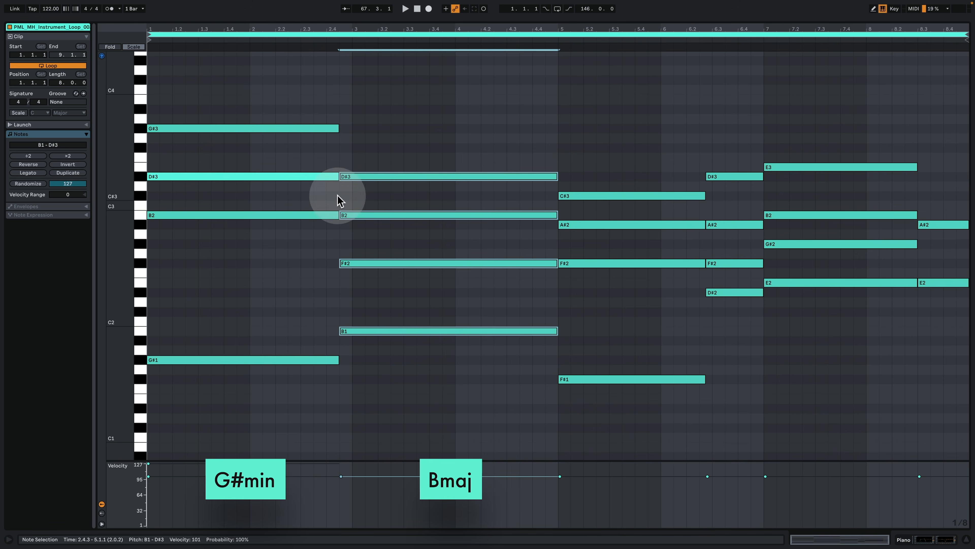
drag(253, 101, 430, 414)
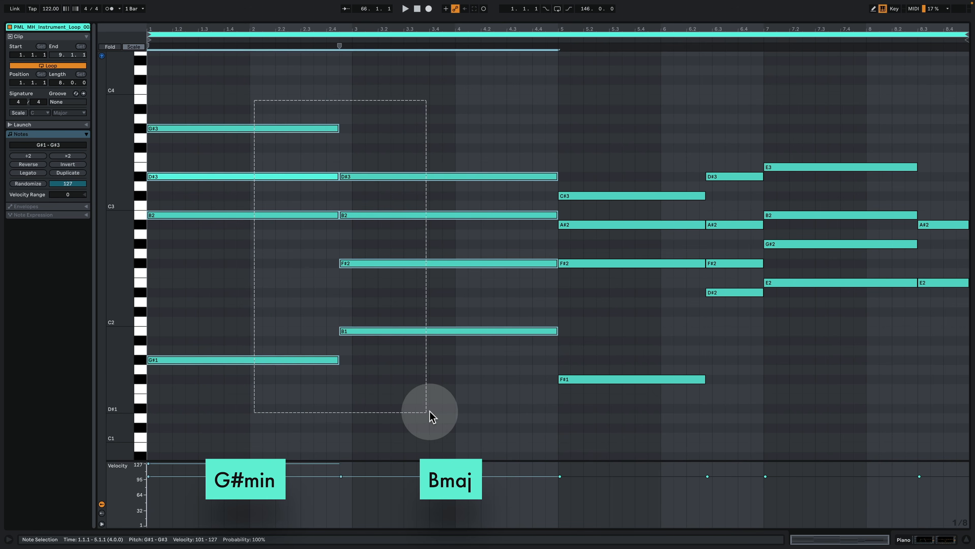
drag(611, 418, 624, 165)
click(597, 331)
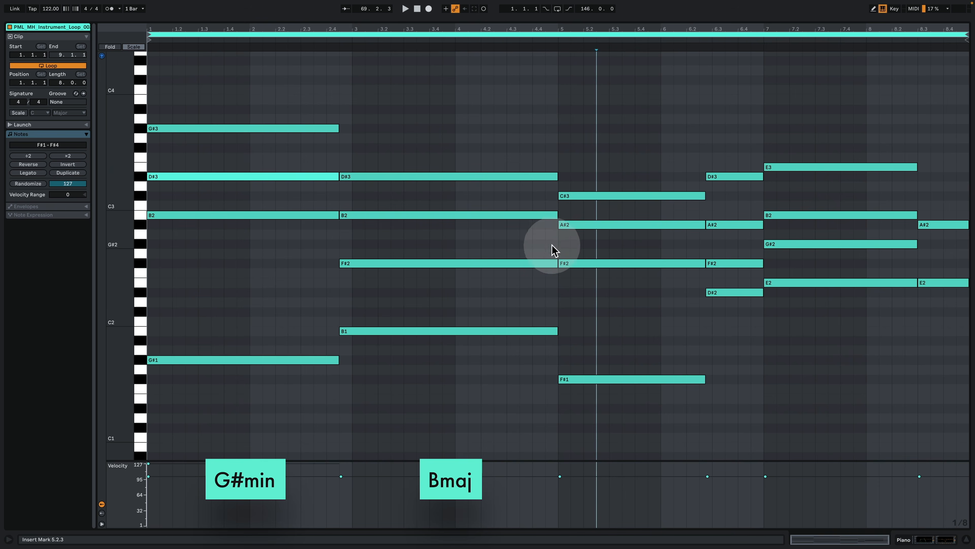
drag(609, 303, 609, 249)
drag(612, 215, 605, 180)
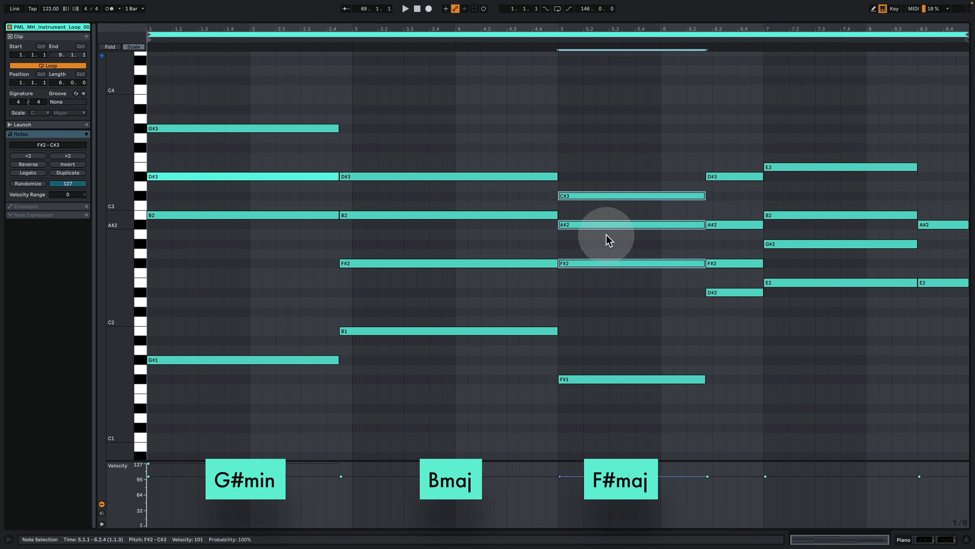
Step: Audition the fourth and fifth piano chords, D# minor and E major, and review the whole chord progression
drag(725, 331, 726, 128)
click(743, 305)
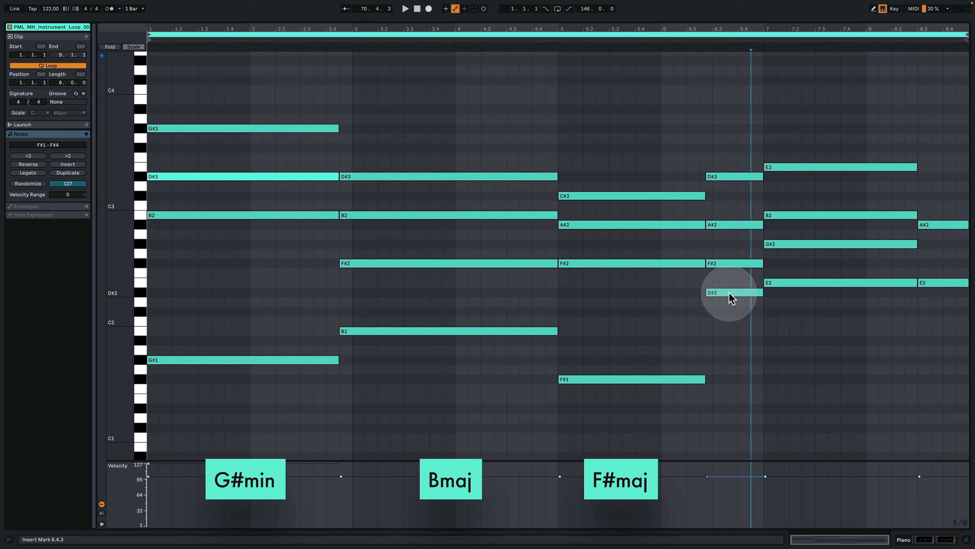
drag(734, 293, 731, 188)
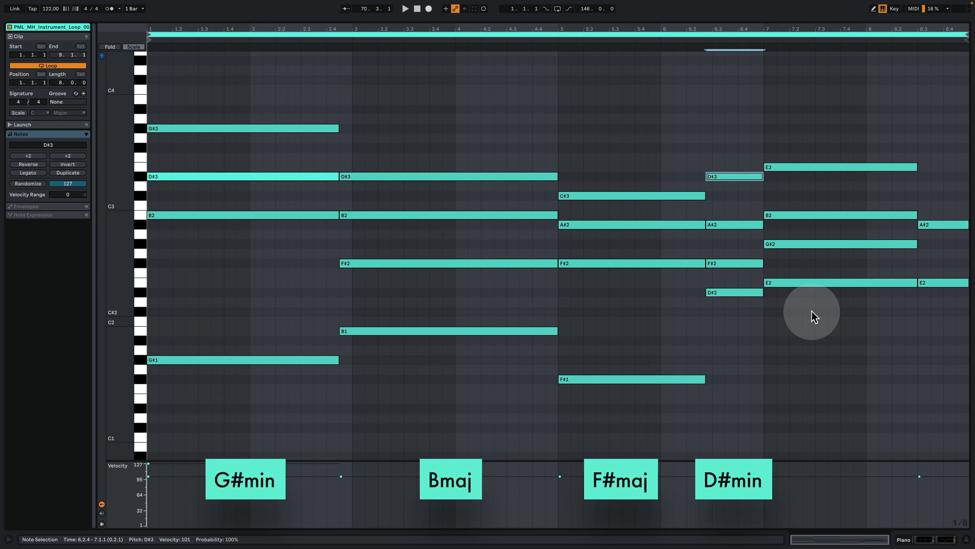
drag(814, 314, 806, 120)
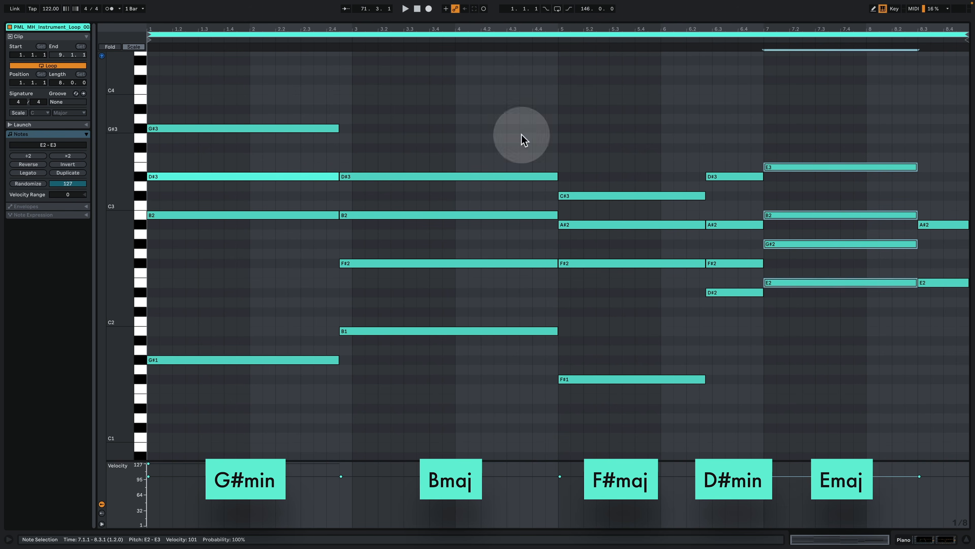
drag(211, 96, 811, 447)
Step: Return to the Piano track's device chain and play the piano part from bar 65
click(920, 534)
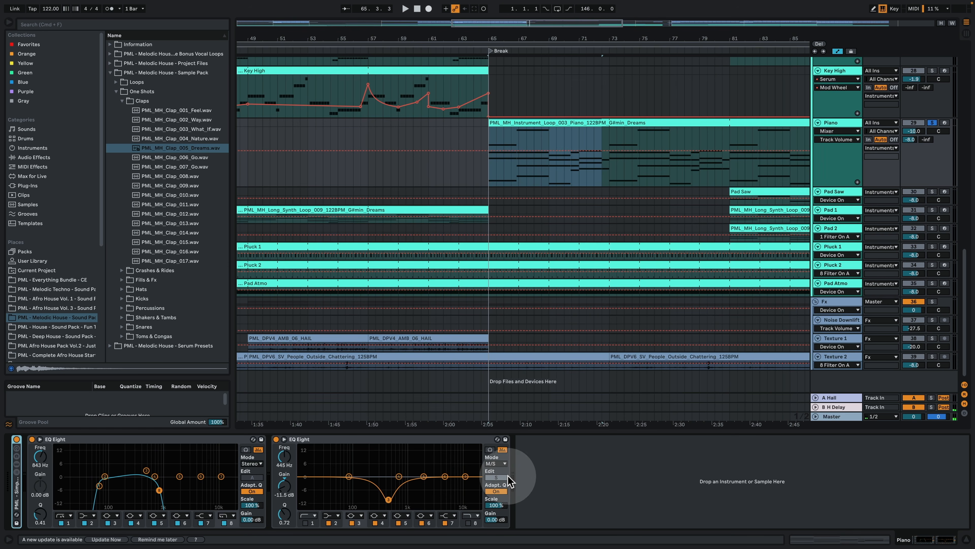
key(space)
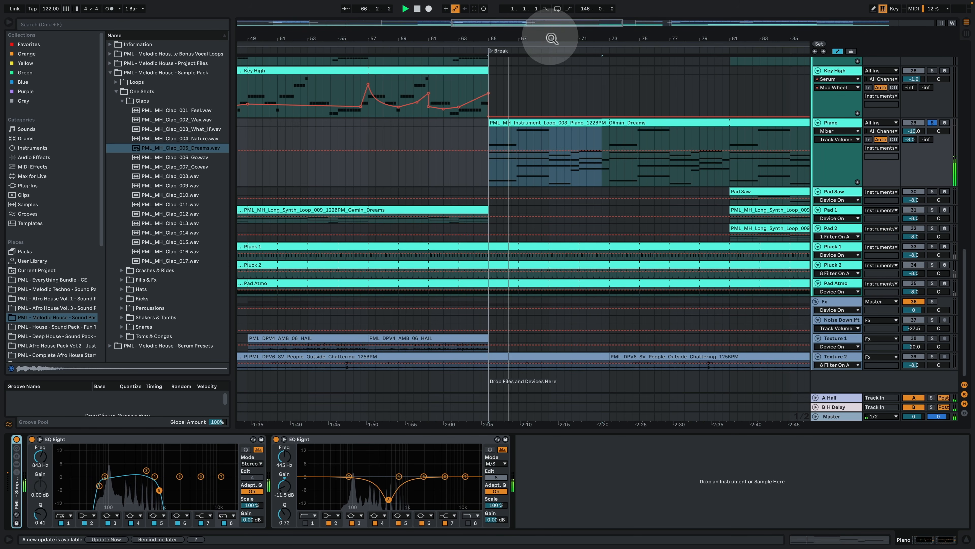
Step: Follow the piano part through the break, and play it with Key Main soloed alongside from bar 81
drag(553, 37, 481, 50)
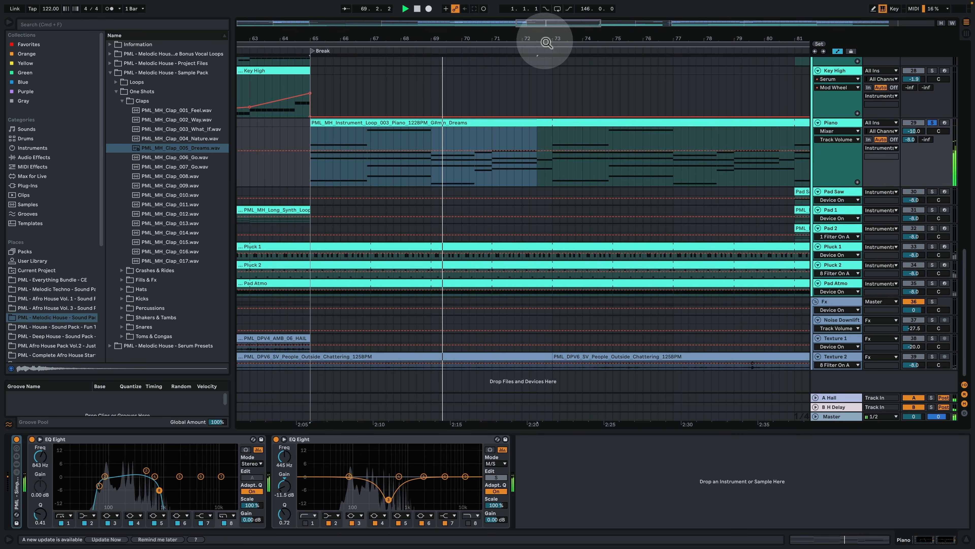
drag(544, 37, 440, 42)
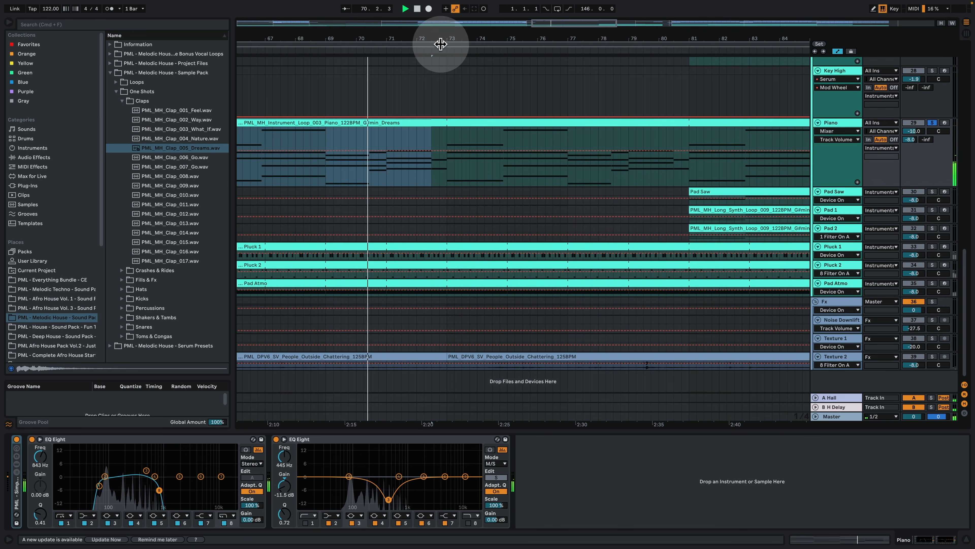
drag(631, 39, 431, 39)
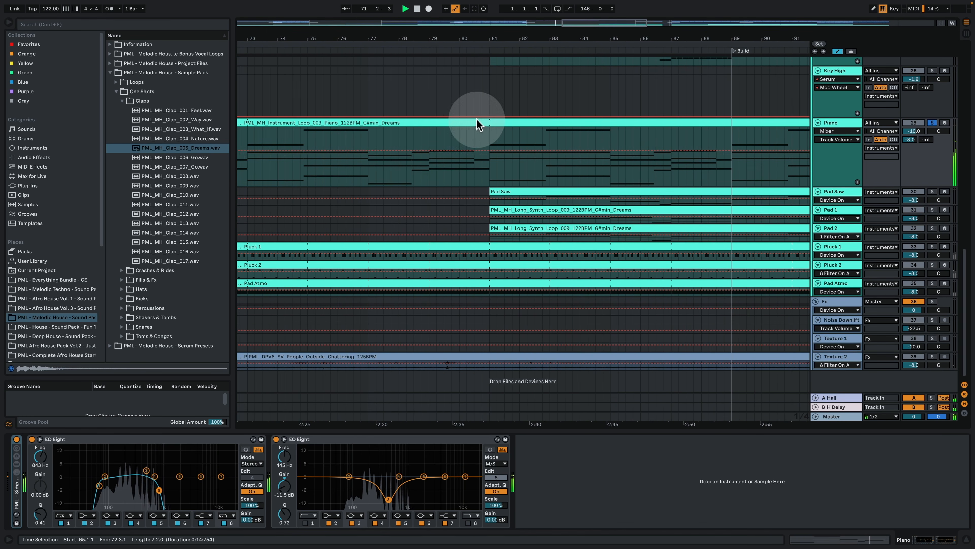
scroll(498, 175, up, 5)
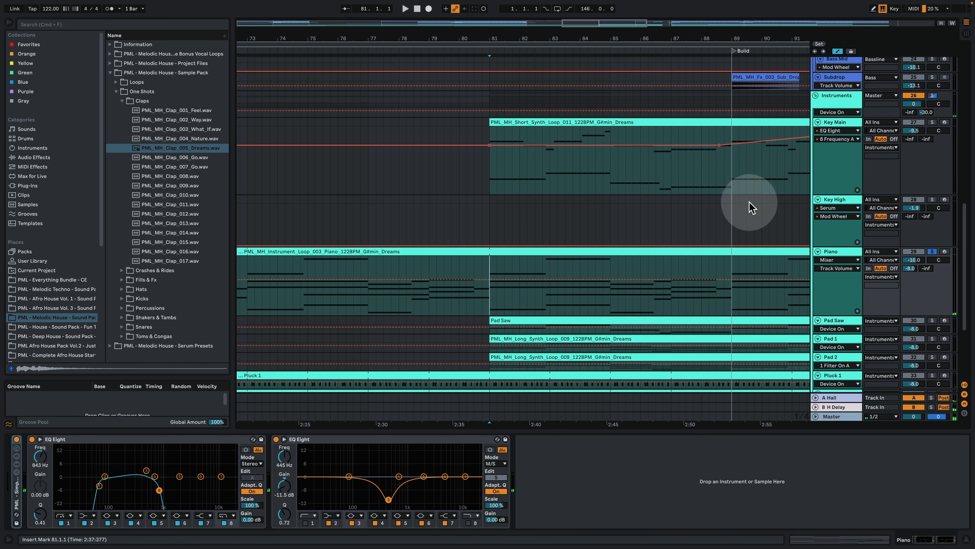
key(space)
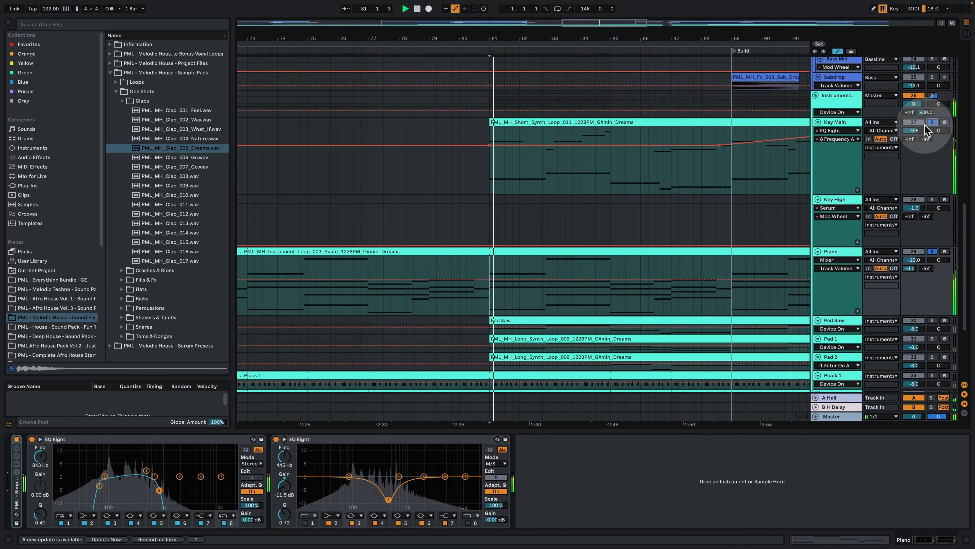
scroll(577, 192, down, 2)
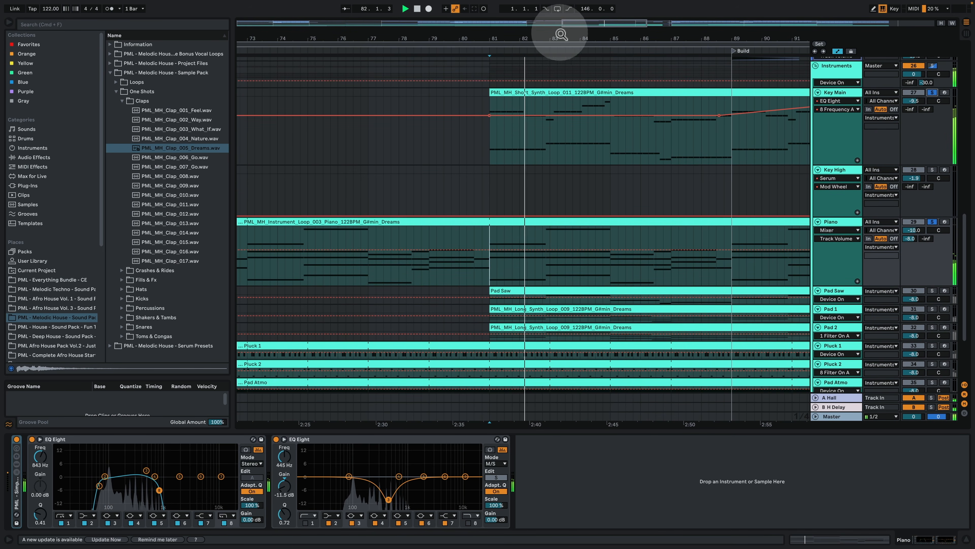
drag(560, 38, 431, 38)
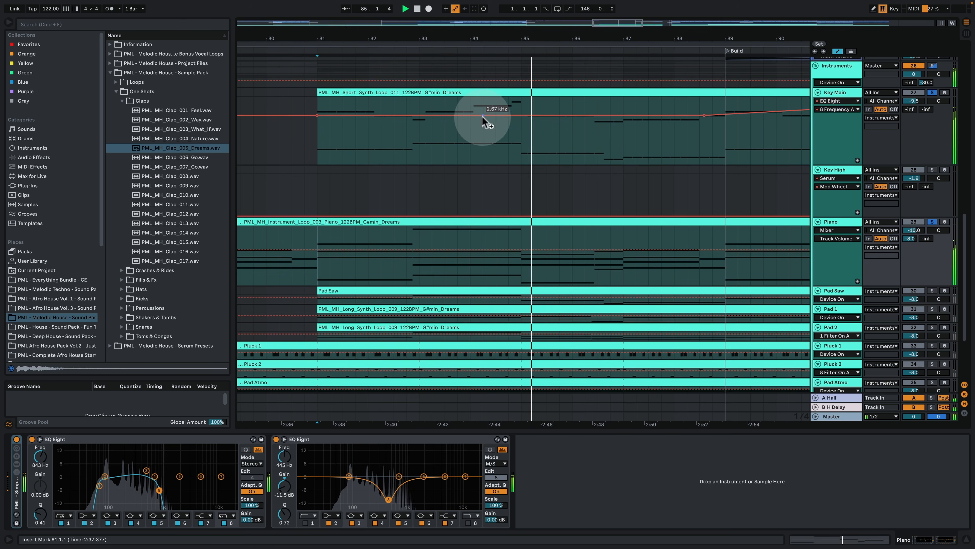
mouse_move(483, 39)
mouse_down()
mouse_move(486, 54)
mouse_move(492, 45)
mouse_up()
scroll(634, 211, up, 3)
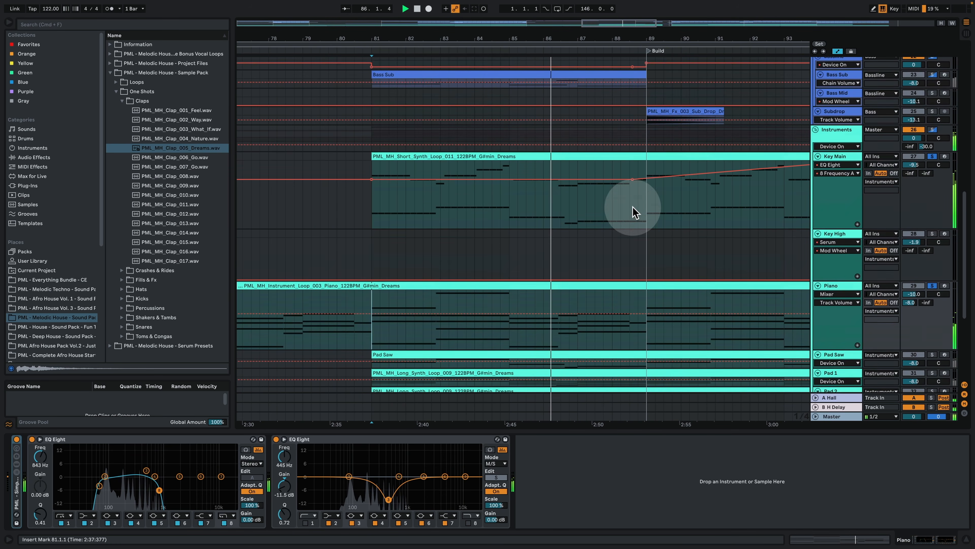
scroll(608, 198, down, 5)
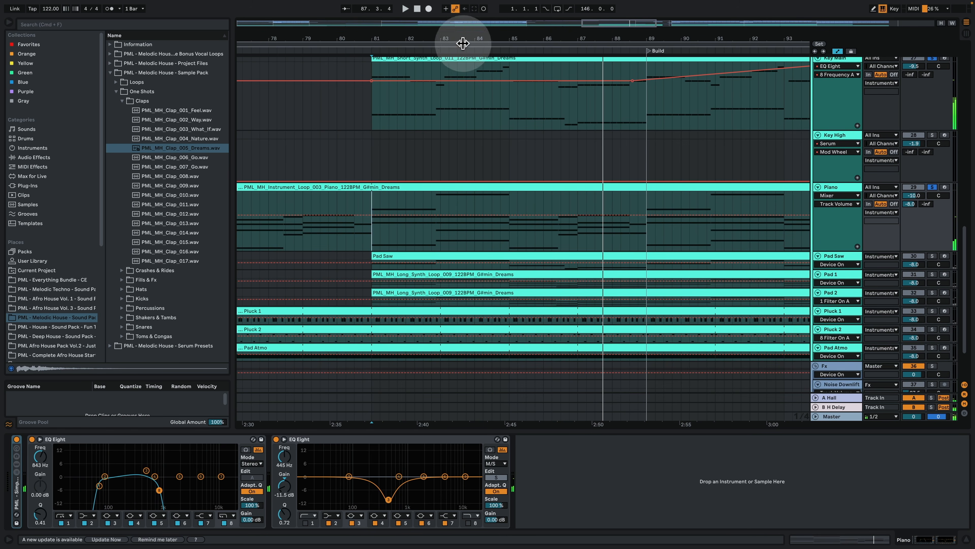
Step: Solo the Pluck 1 track, open its MIDI clip to examine the G#3 rhythm and play it
drag(463, 38, 510, 12)
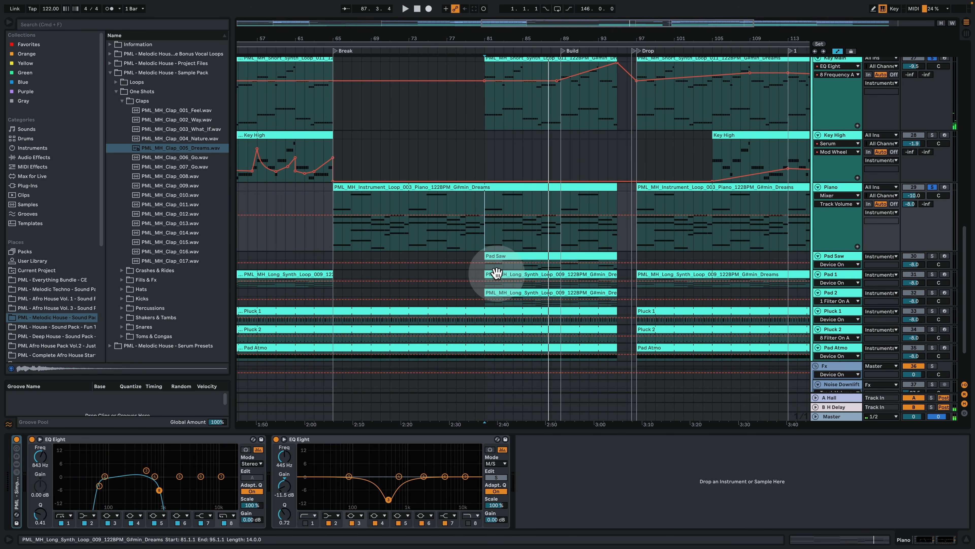
click(334, 311)
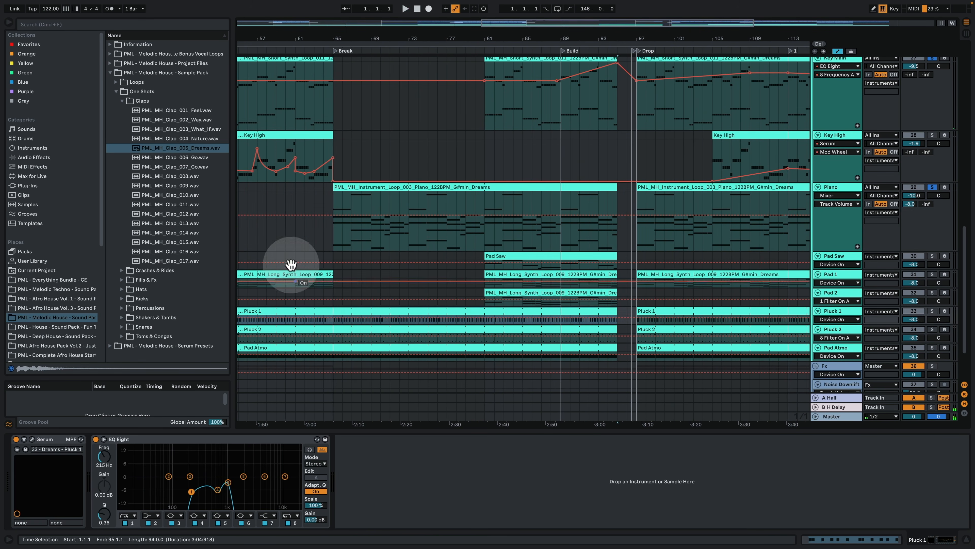
click(933, 310)
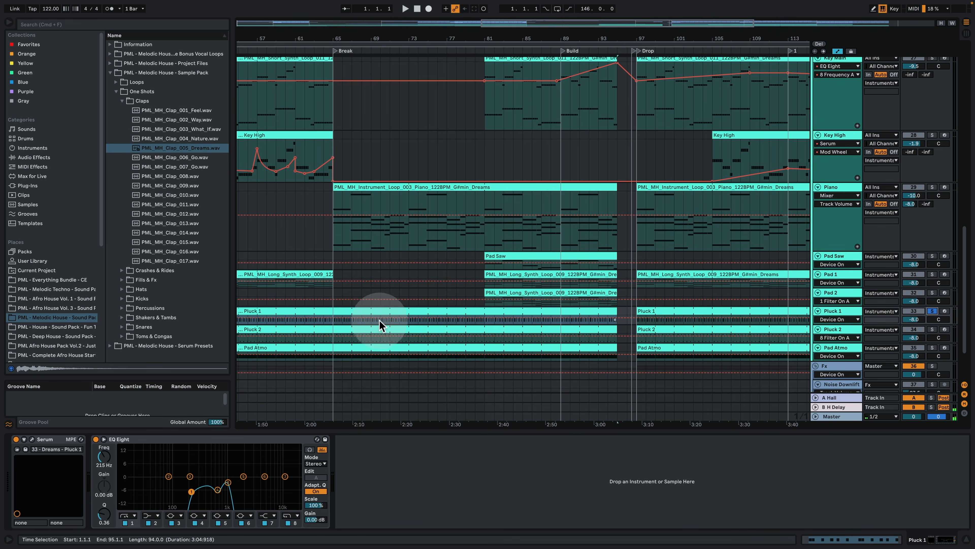
double_click(359, 311)
click(333, 269)
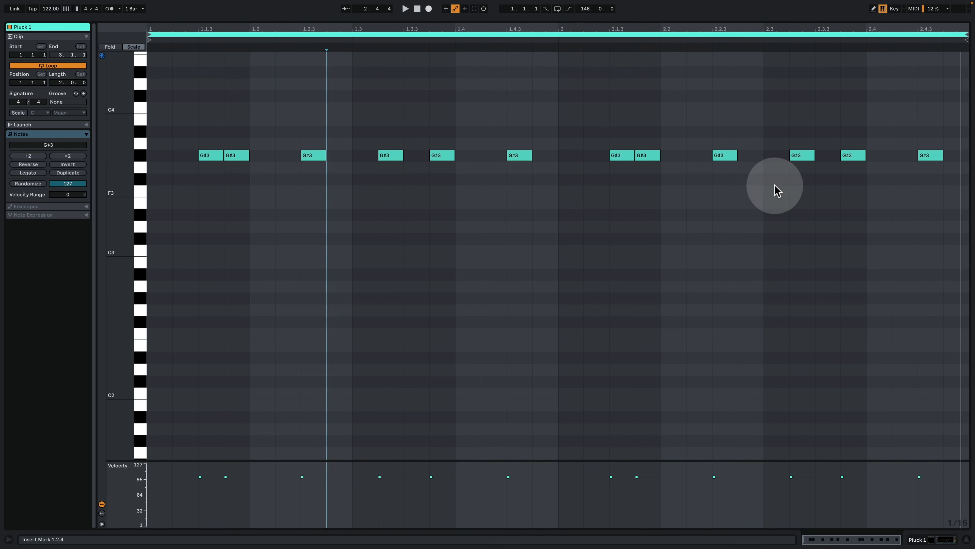
key(space)
click(931, 540)
scroll(638, 231, up, 4)
key(space)
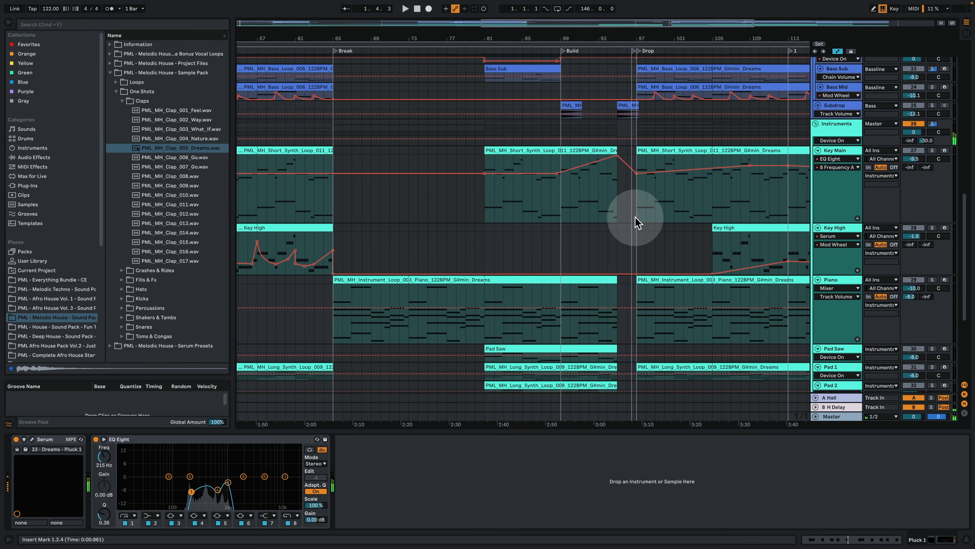
Step: Solo the Piano track together with Pluck 1 and play both from the start of the break at bar 65
click(932, 279)
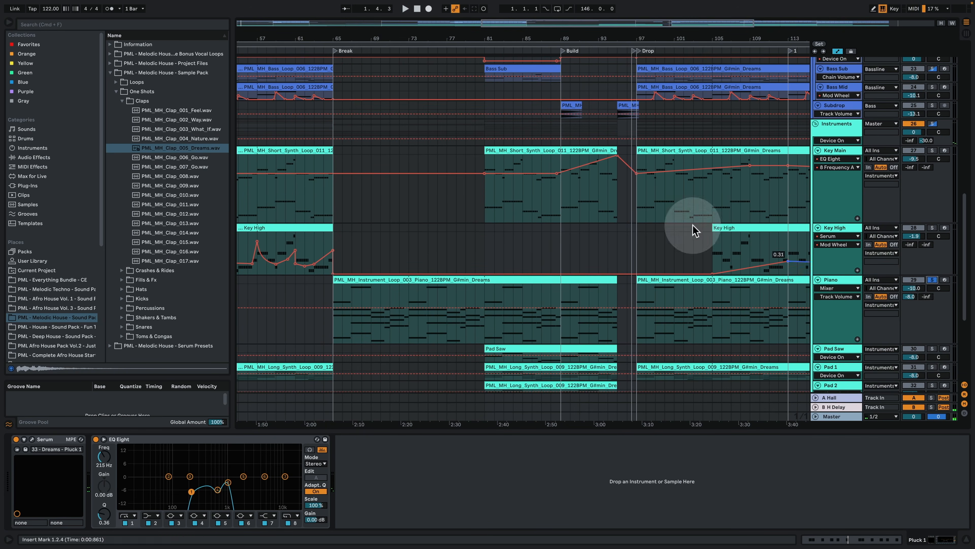
scroll(653, 219, down, 4)
key(space)
click(332, 201)
key(space)
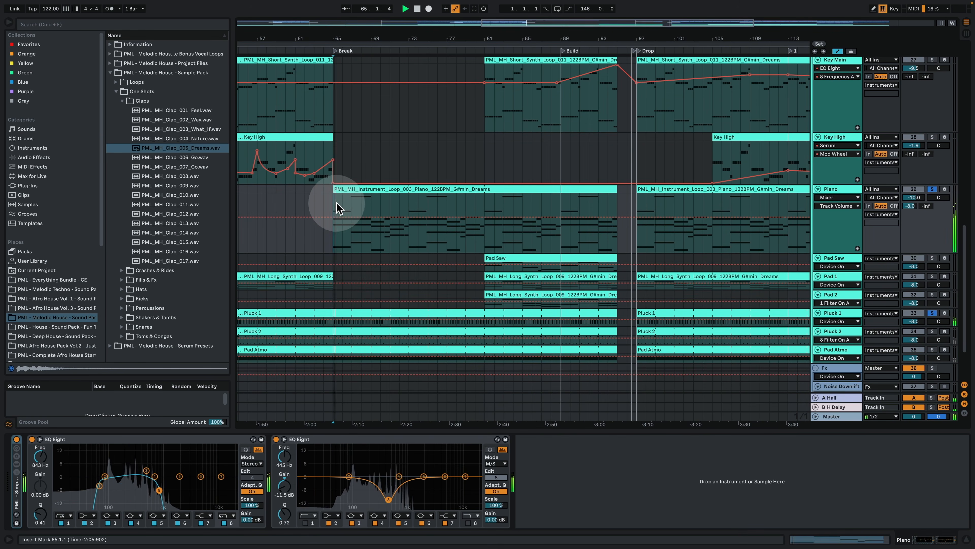
scroll(351, 208, down, 3)
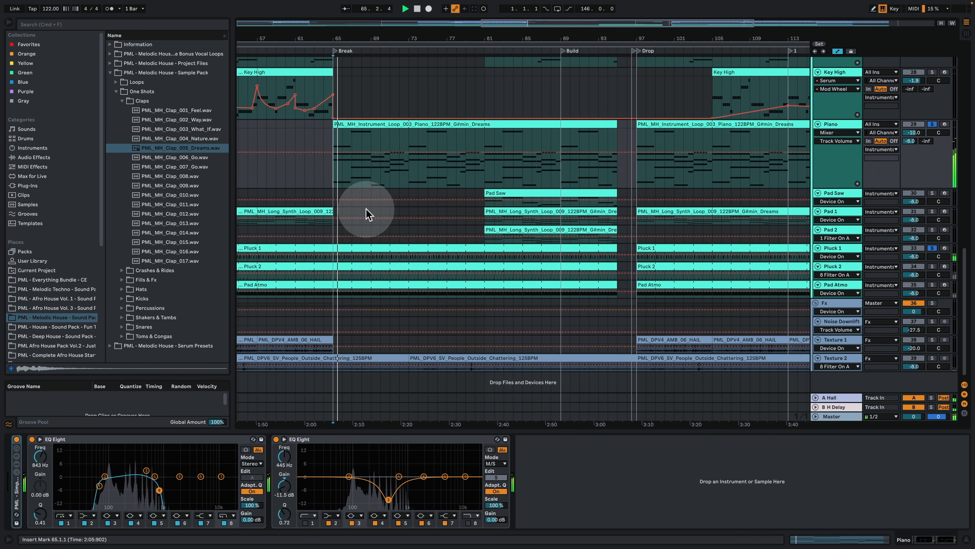
Step: Examine the oscillator, effects and modulation matrix pages of Pluck 1's Serum preset, and close the plug-in
click(832, 248)
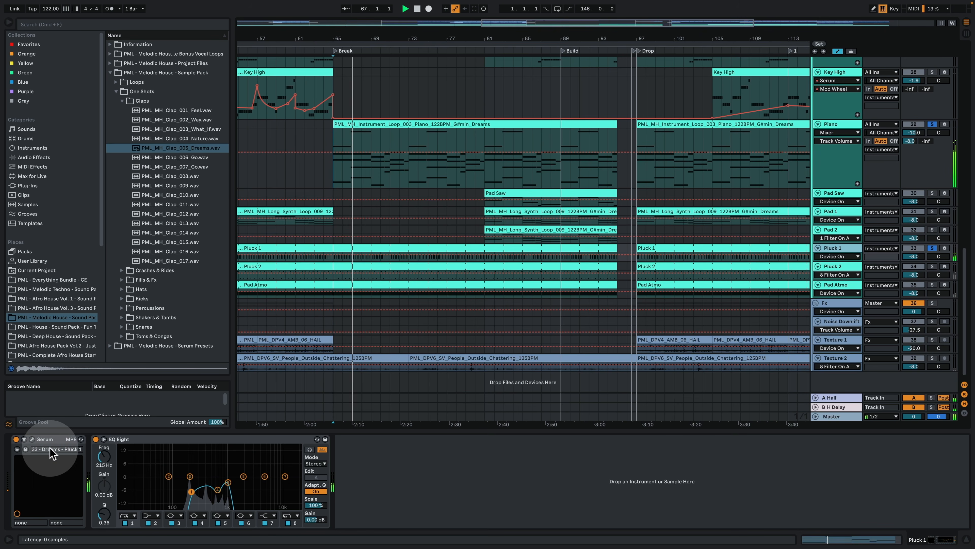
key(super+alt+p)
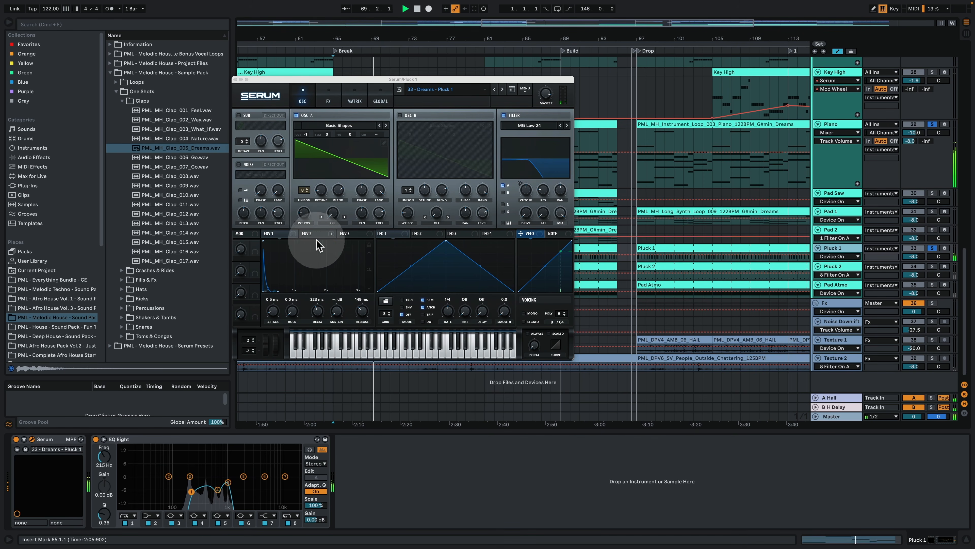
click(328, 101)
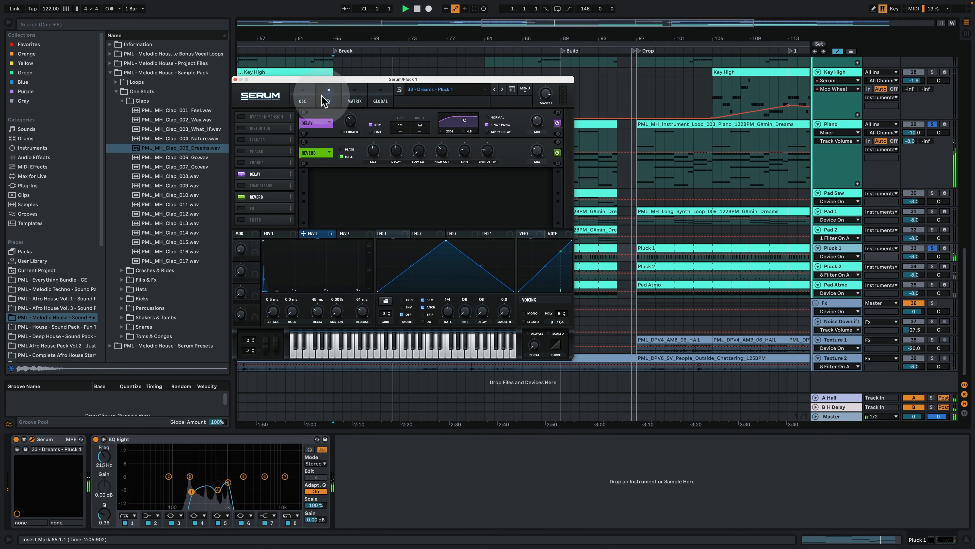
click(355, 99)
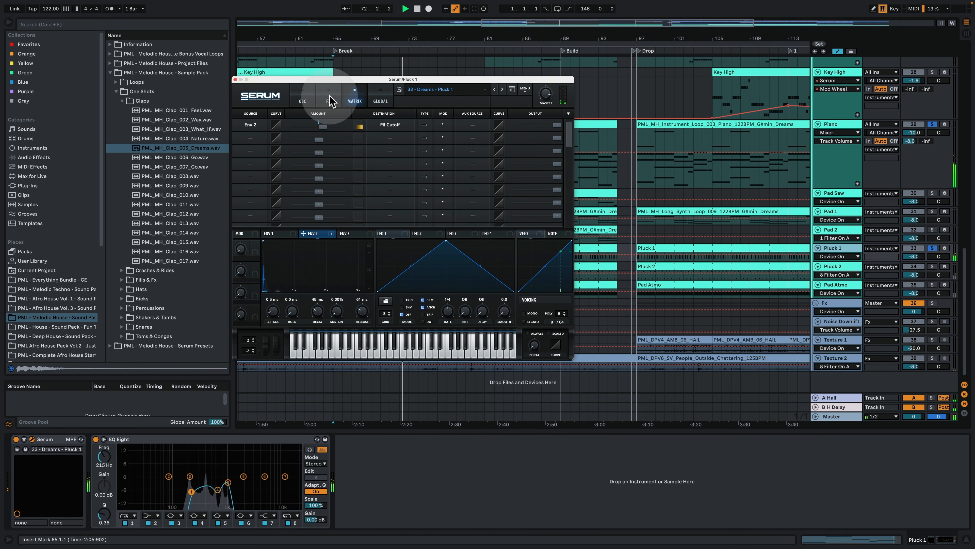
click(303, 99)
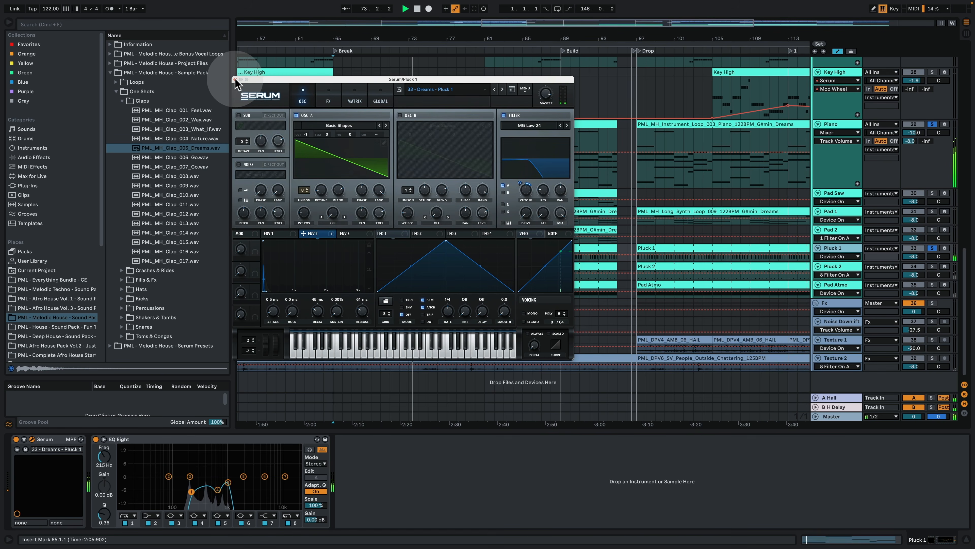
click(235, 80)
Step: Solo the Pluck 2 track, play its clip with the alternating D#4 and G#3 notes, and return to its device chain
click(833, 267)
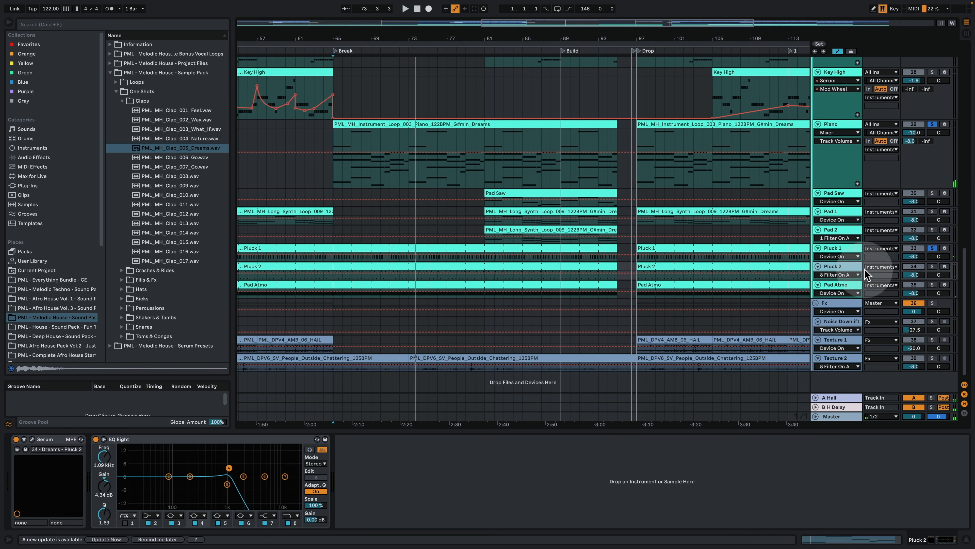
double_click(402, 265)
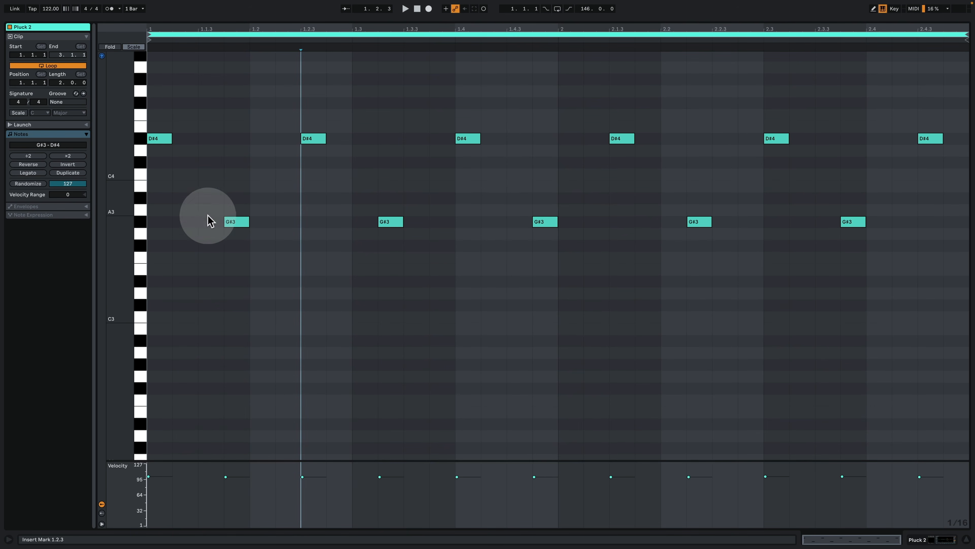
click(168, 140)
click(235, 222)
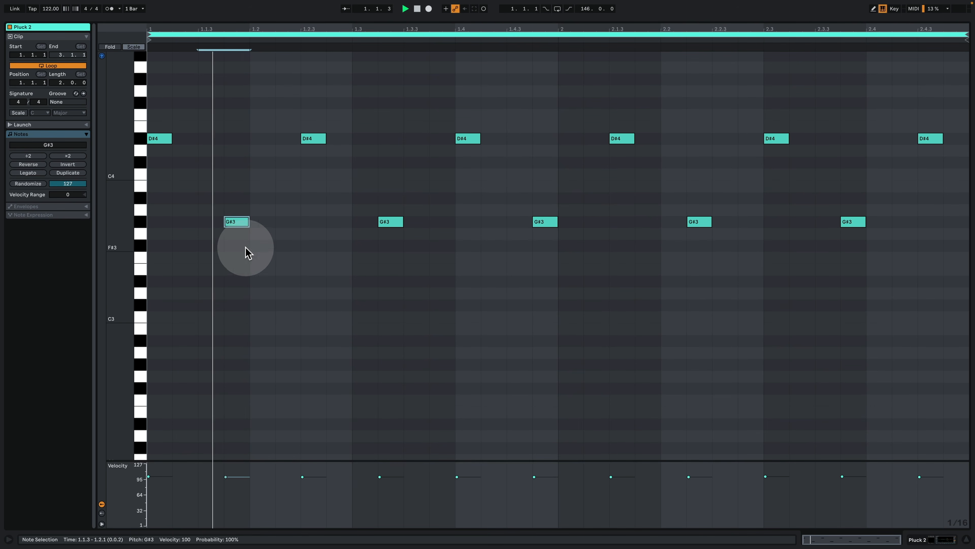
click(927, 538)
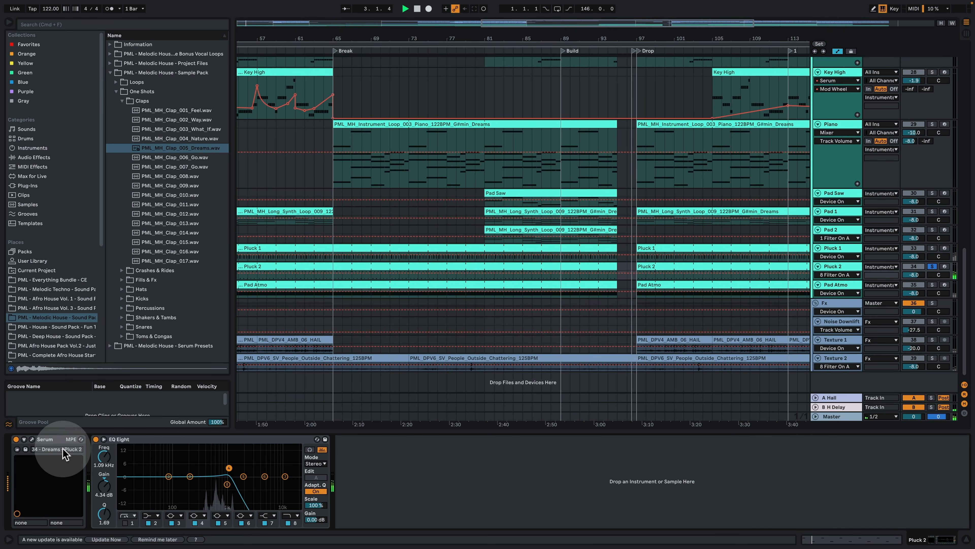
Step: Examine the oscillator, effects and matrix pages of Pluck 2's Serum preset, and play Pluck 2 together with Pluck 1
click(33, 440)
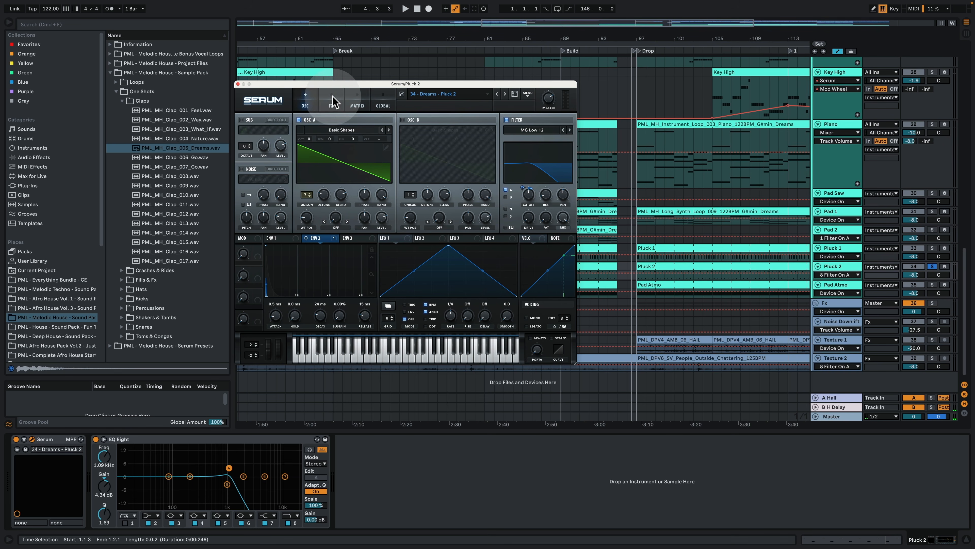
click(331, 103)
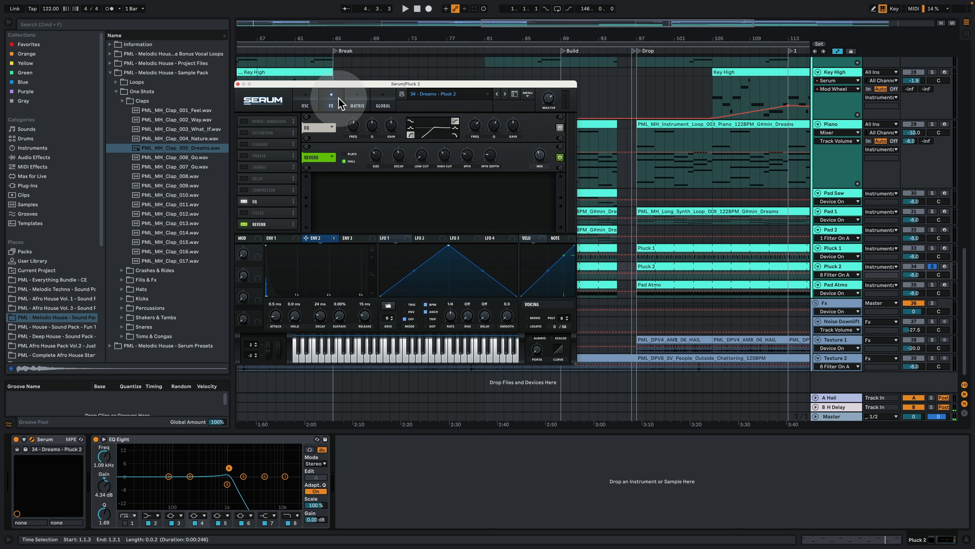
click(357, 103)
super+click(932, 248)
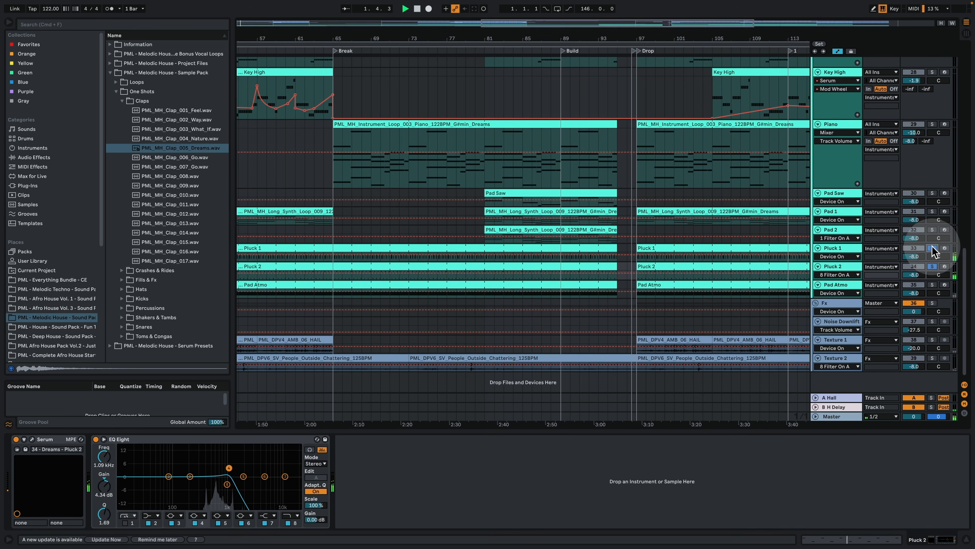
Step: Enlarge and solo the Pad Atmo track, open its MIDI clip and play its sustained D#3 note
drag(838, 297, 838, 313)
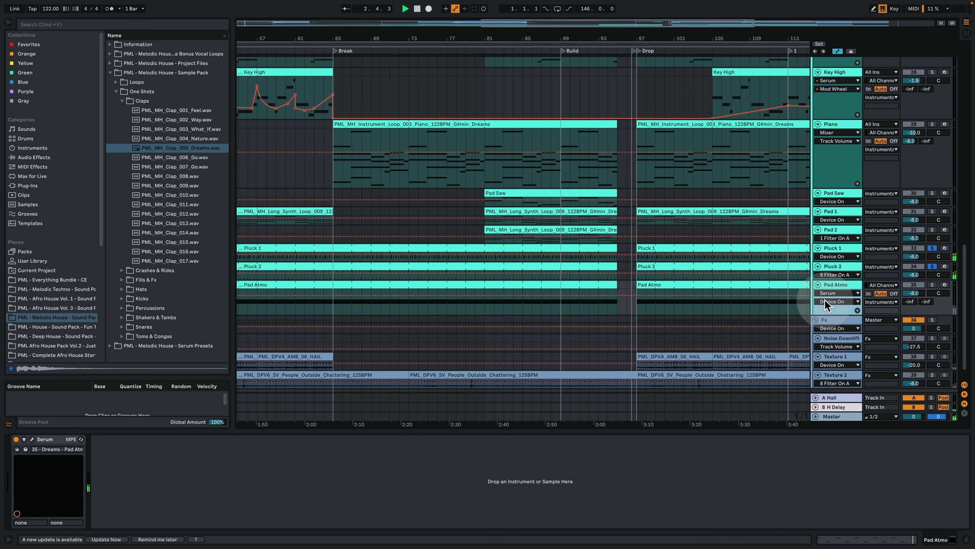
scroll(825, 306, down, 1)
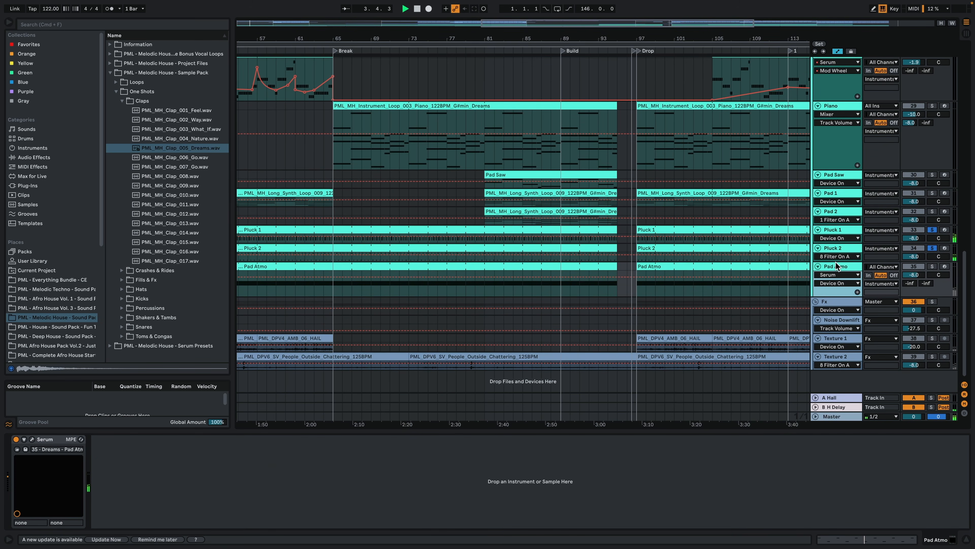
click(933, 266)
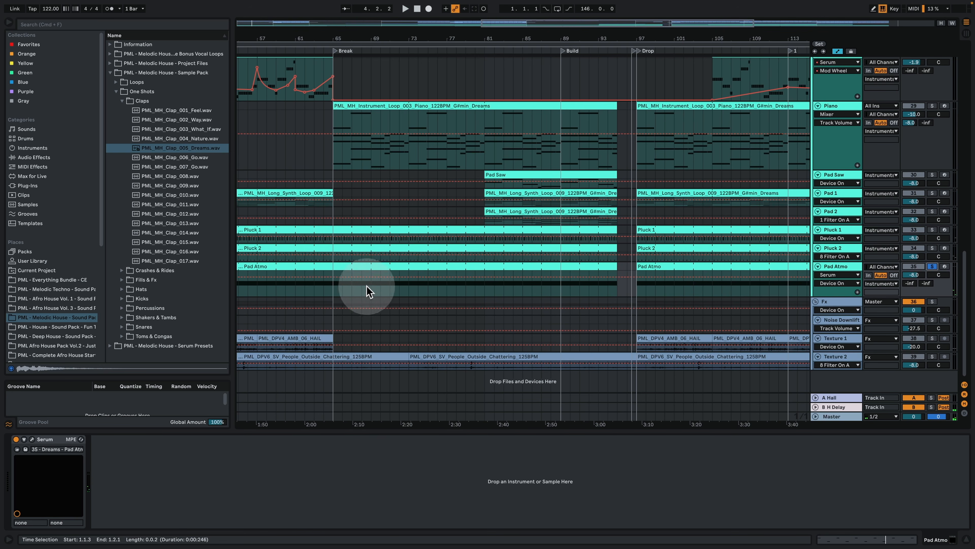
click(333, 293)
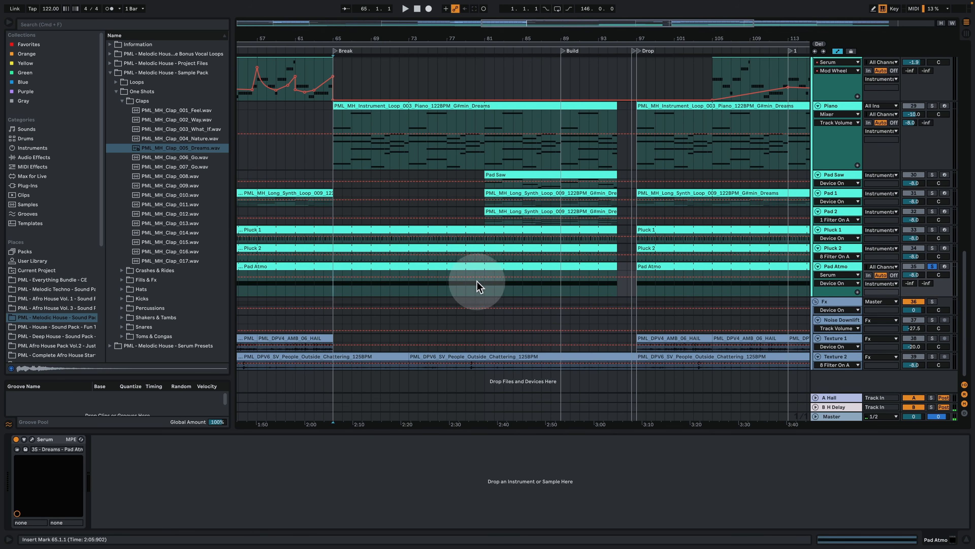
double_click(470, 268)
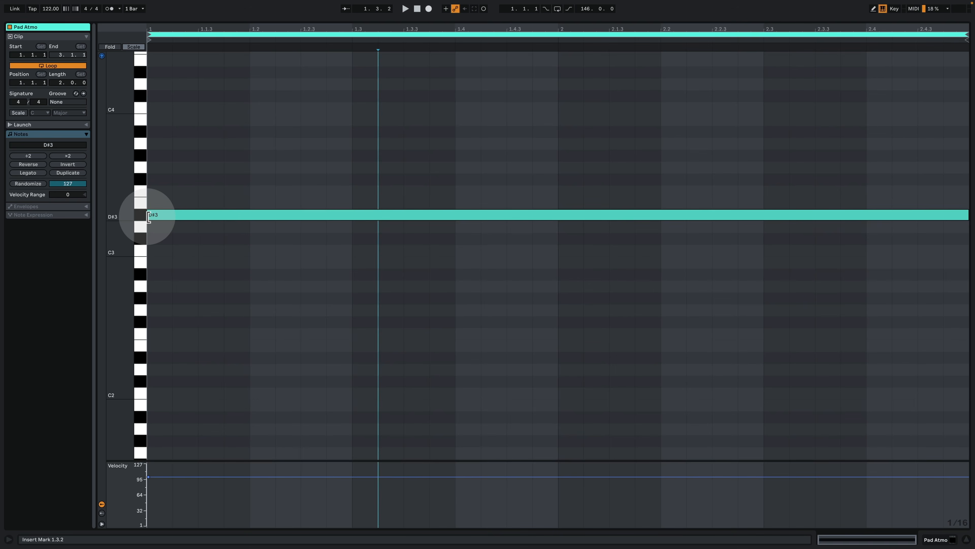
click(150, 244)
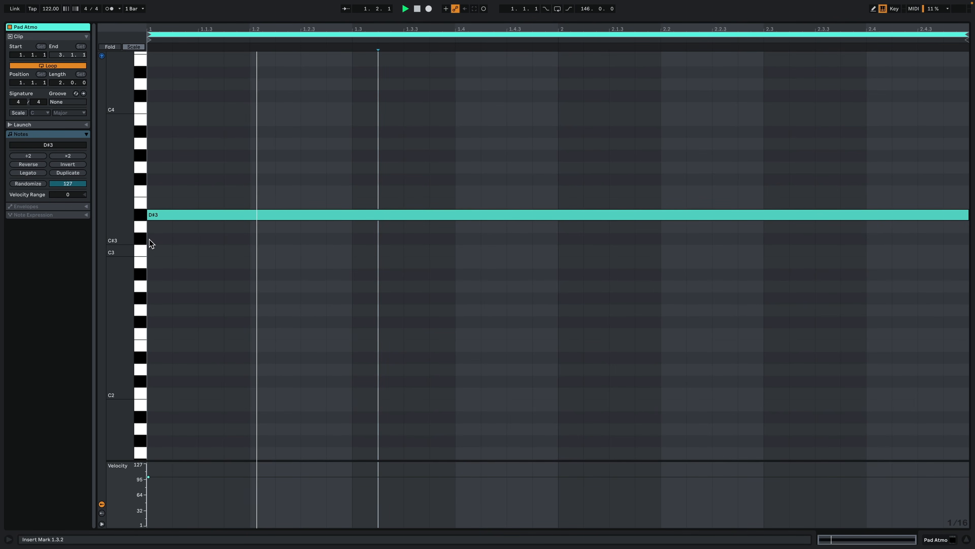
key(space)
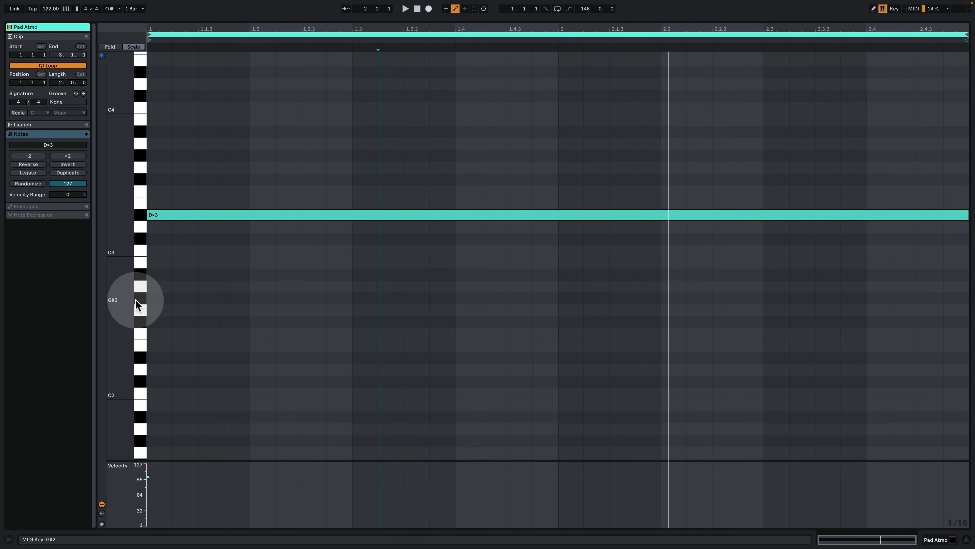
key(space)
click(954, 538)
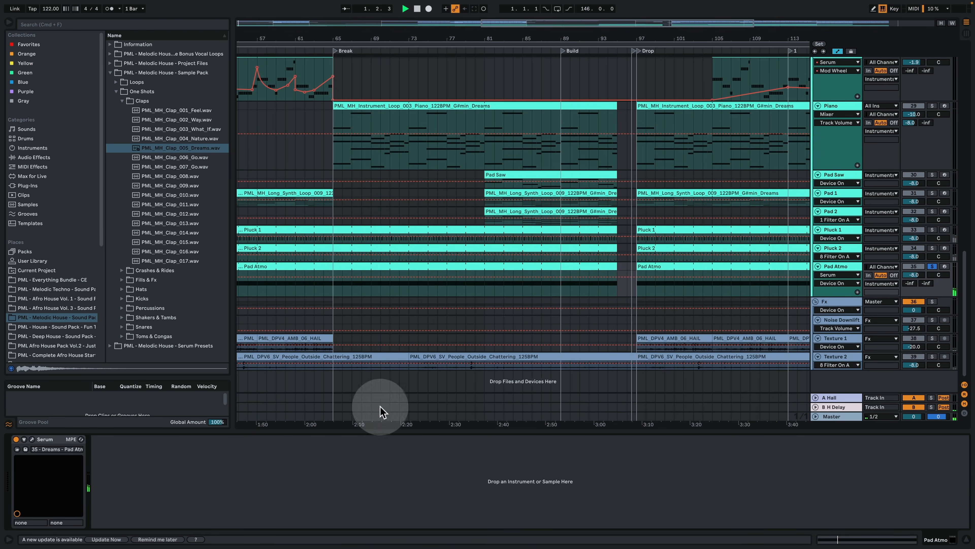
click(47, 428)
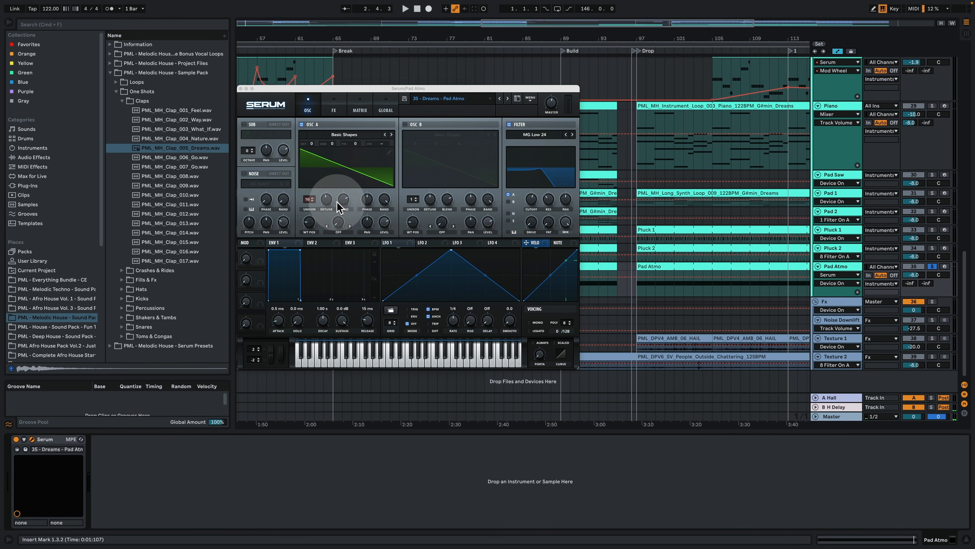
drag(327, 200, 329, 205)
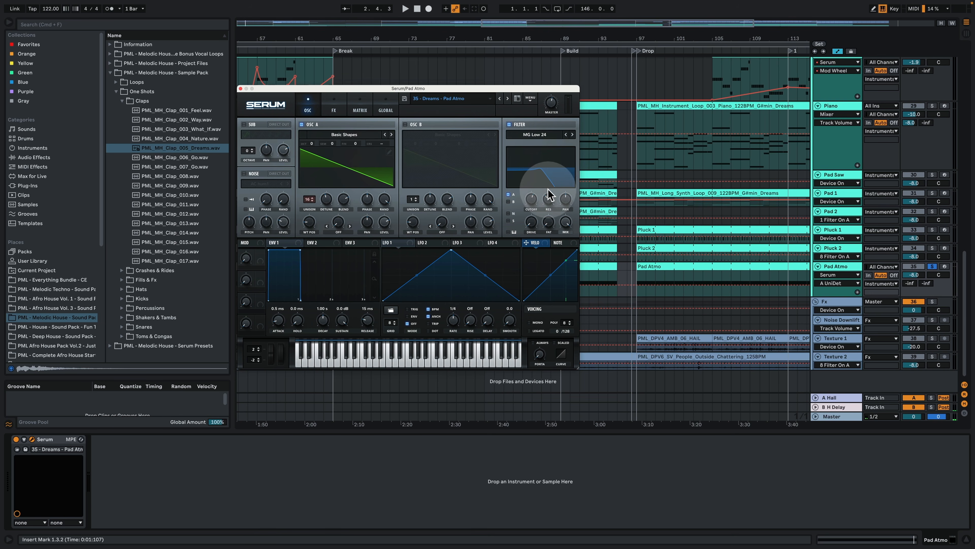
click(290, 240)
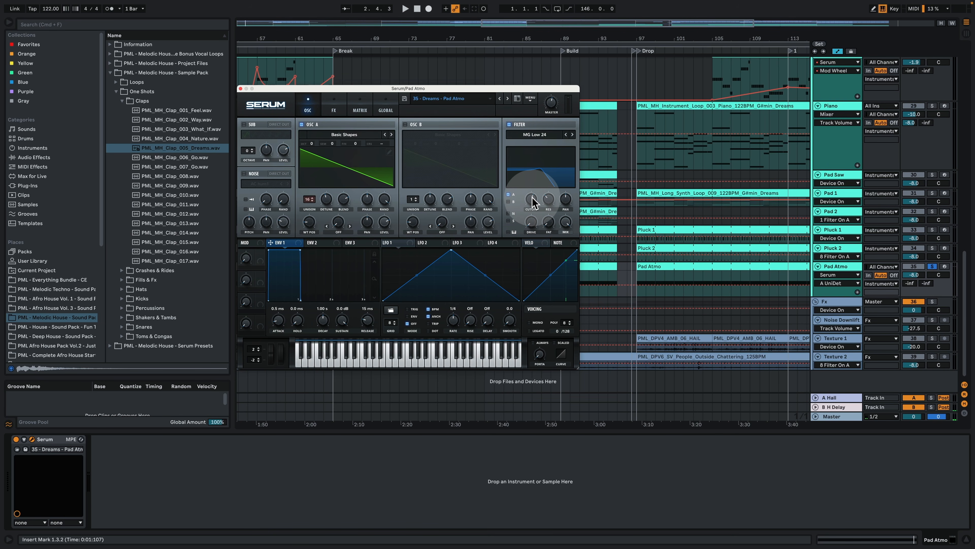
mouse_move(533, 201)
mouse_down()
mouse_move(537, 213)
mouse_move(538, 201)
mouse_up()
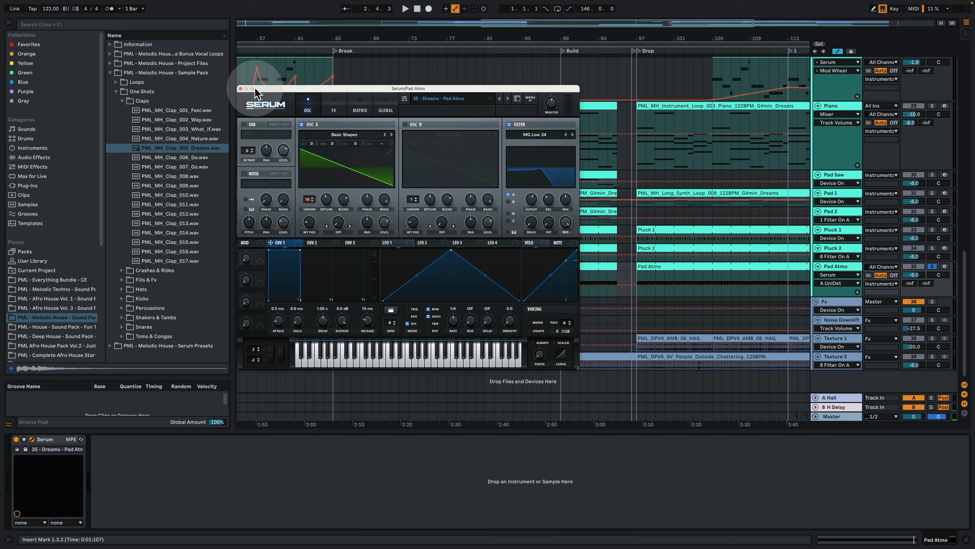
click(334, 107)
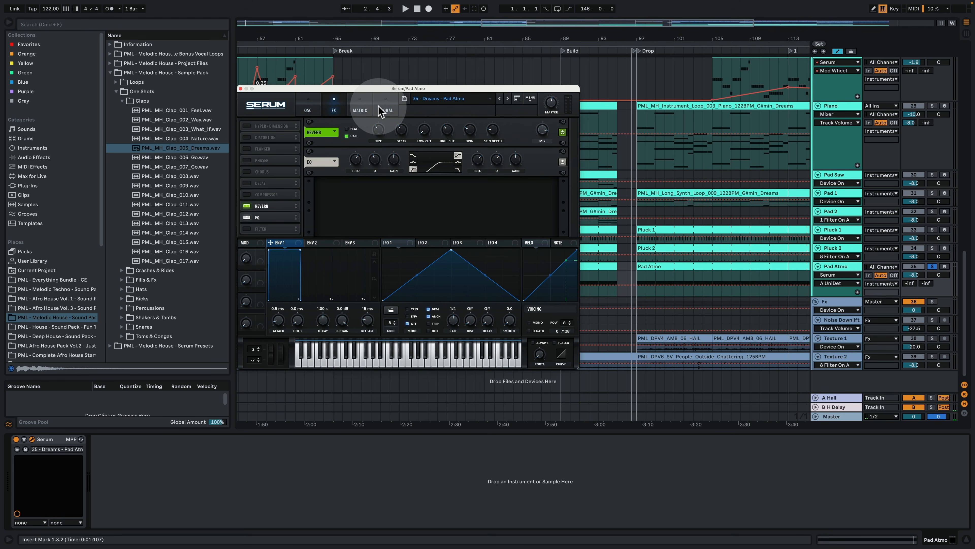
click(401, 131)
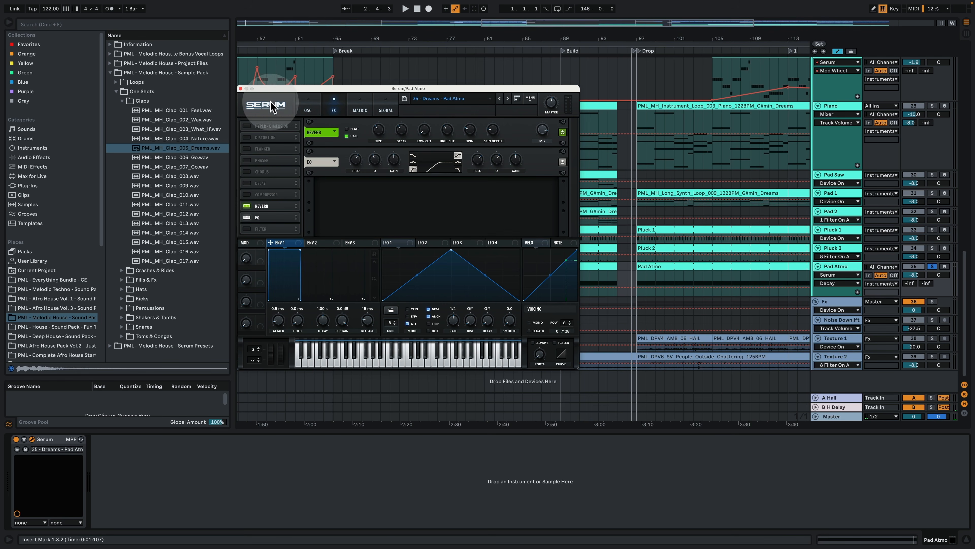
click(240, 89)
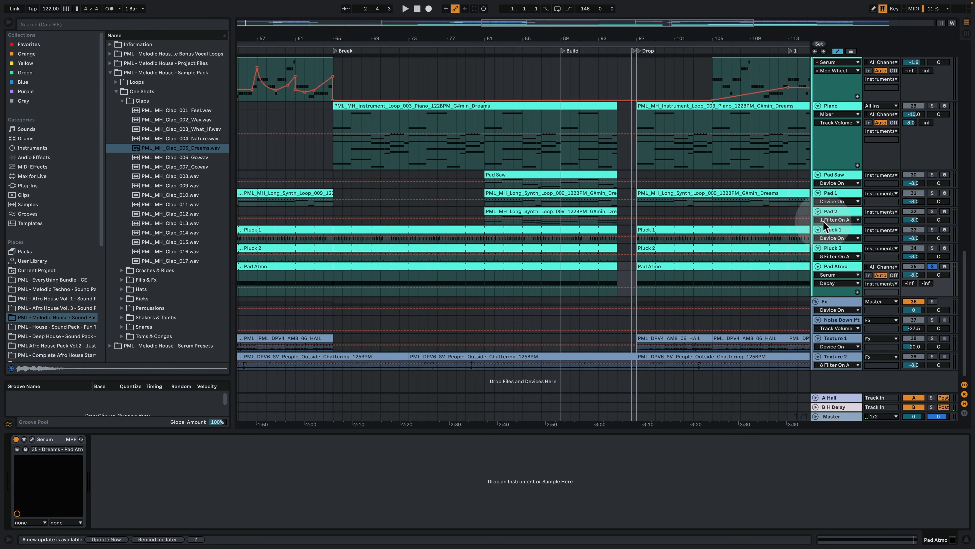
Step: Solo Pluck 1 and Pluck 2 alongside Pad Atmo, play the three tracks together, and stop playback
super+click(931, 229)
key(space)
drag(399, 36, 501, 35)
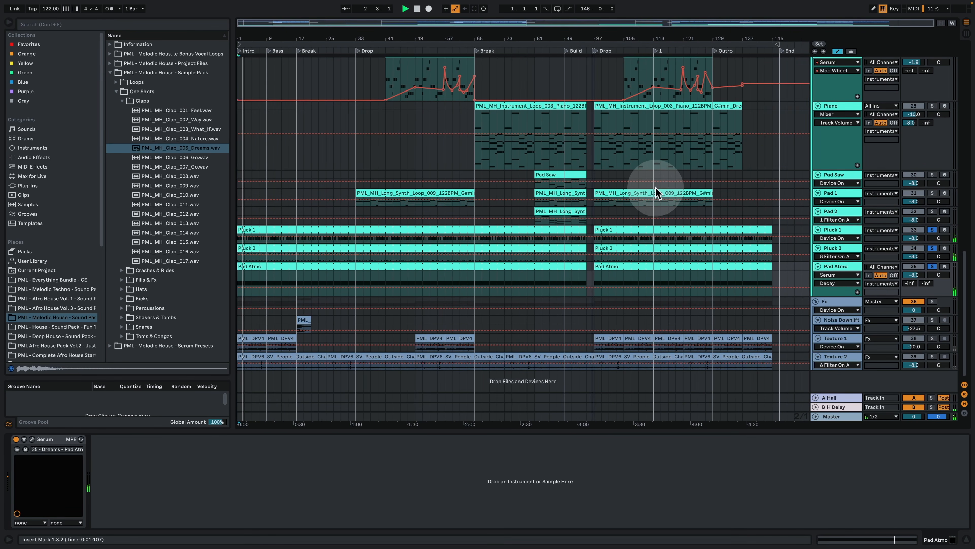
key(space)
Step: Select the Pad Saw clip at bar 81, solo the Pad Saw track and play it briefly
scroll(730, 310, up, 3)
scroll(703, 308, down, 3)
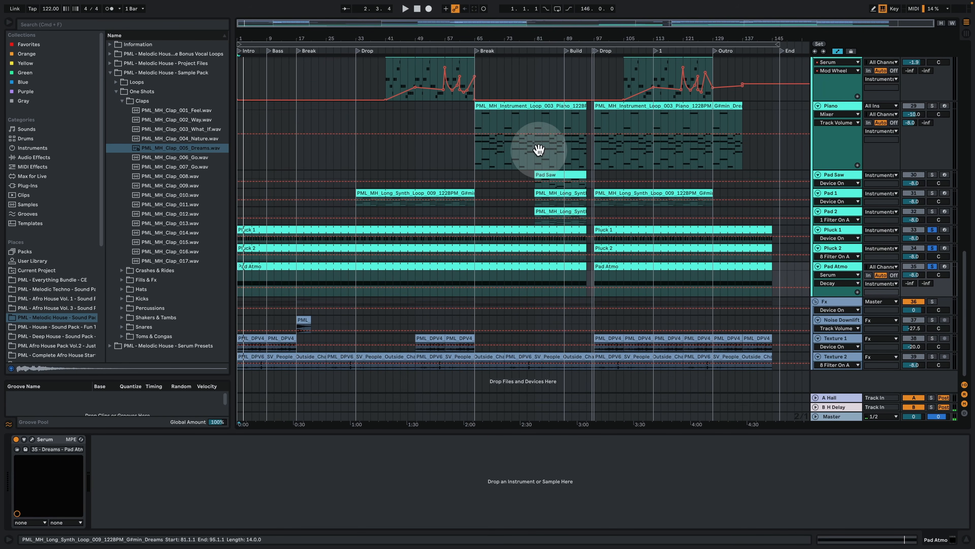
drag(523, 38, 522, 50)
scroll(748, 211, up, 3)
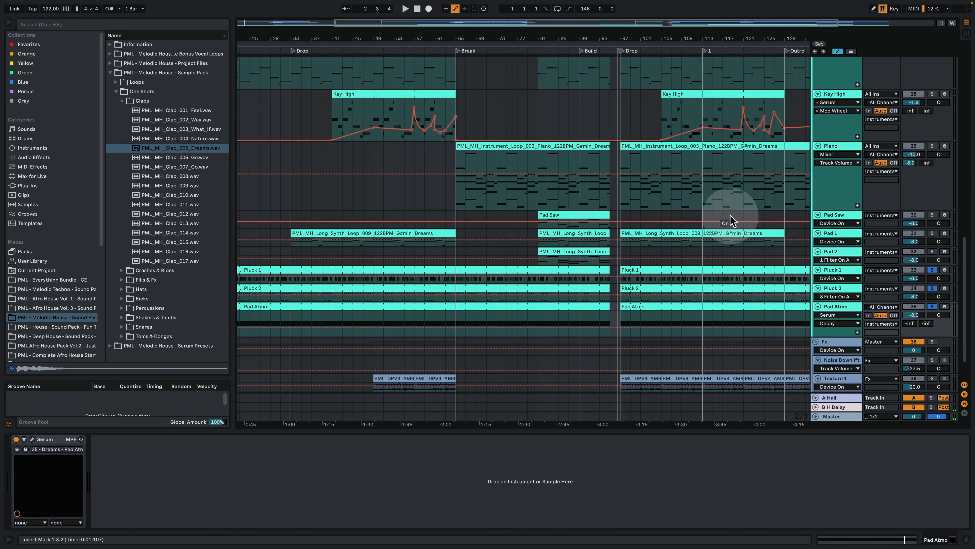
click(541, 211)
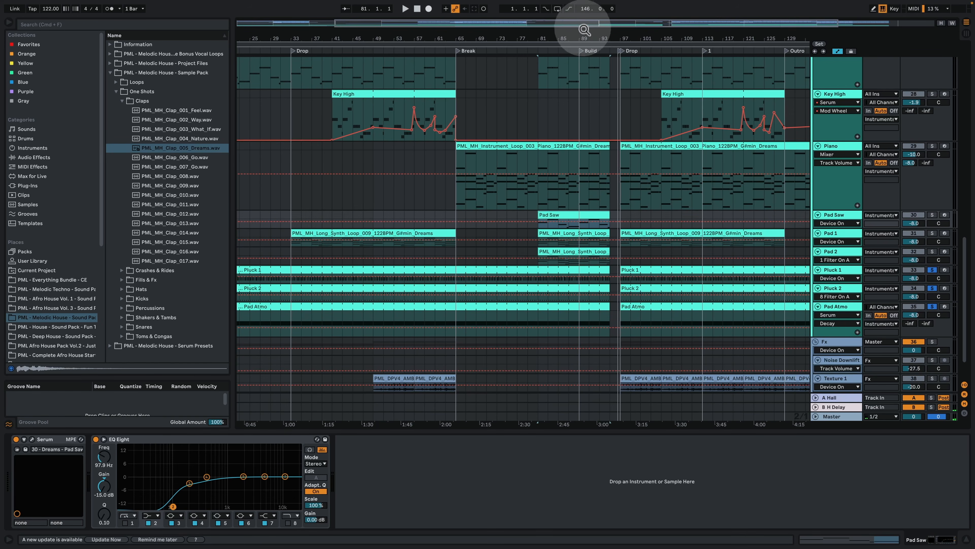
drag(583, 38, 517, 79)
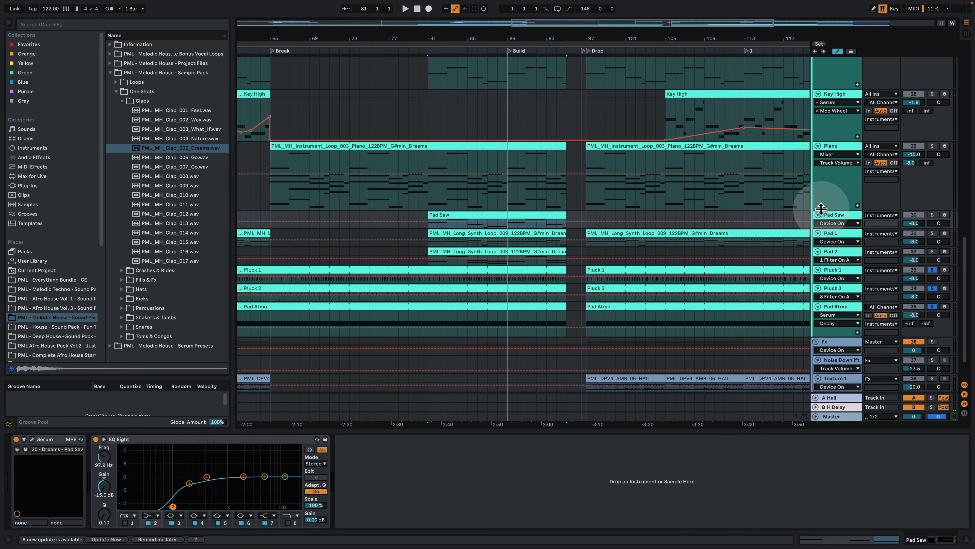
click(828, 213)
click(932, 215)
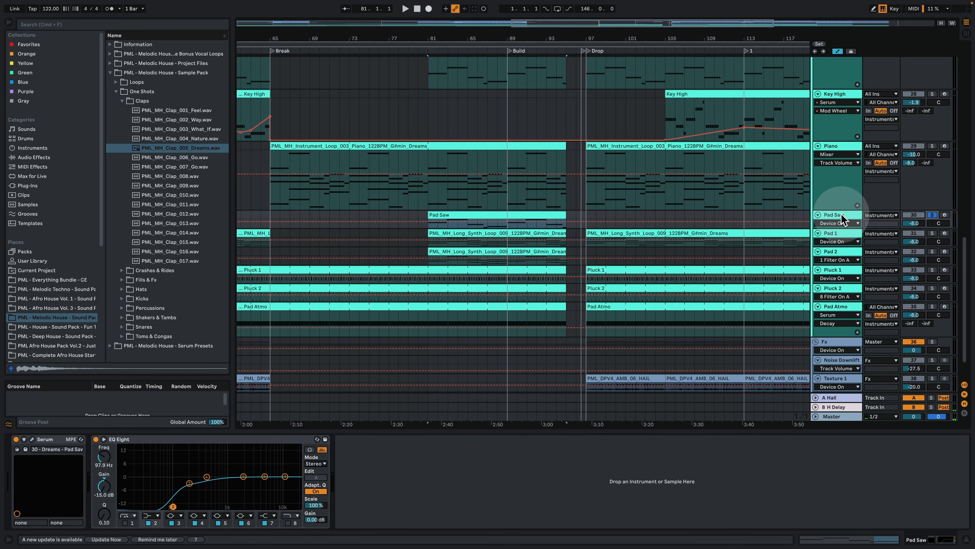
key(space)
key(space)
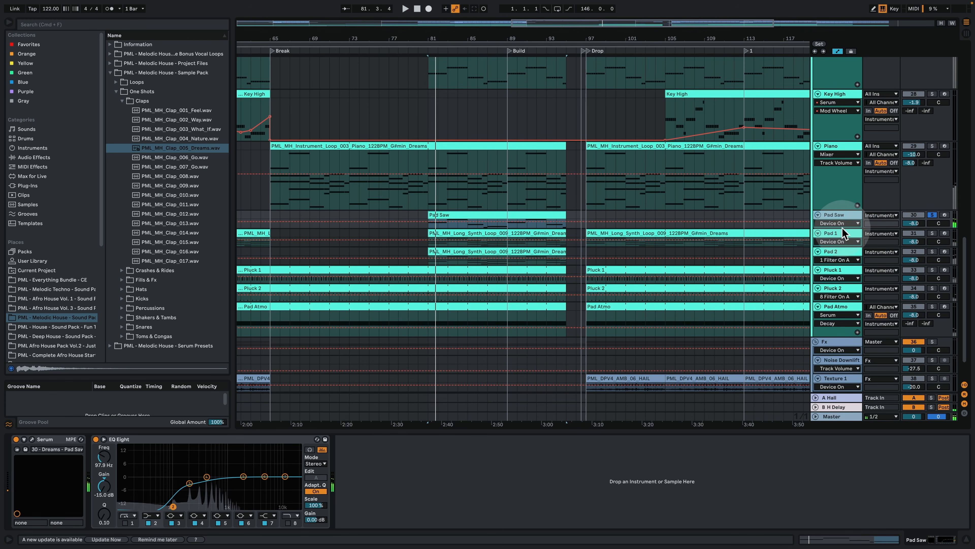
Step: Enlarge the Pad Saw track, examine the effects, matrix and oscillator pages of its Serum preset, and close the plug-in
drag(842, 228, 841, 257)
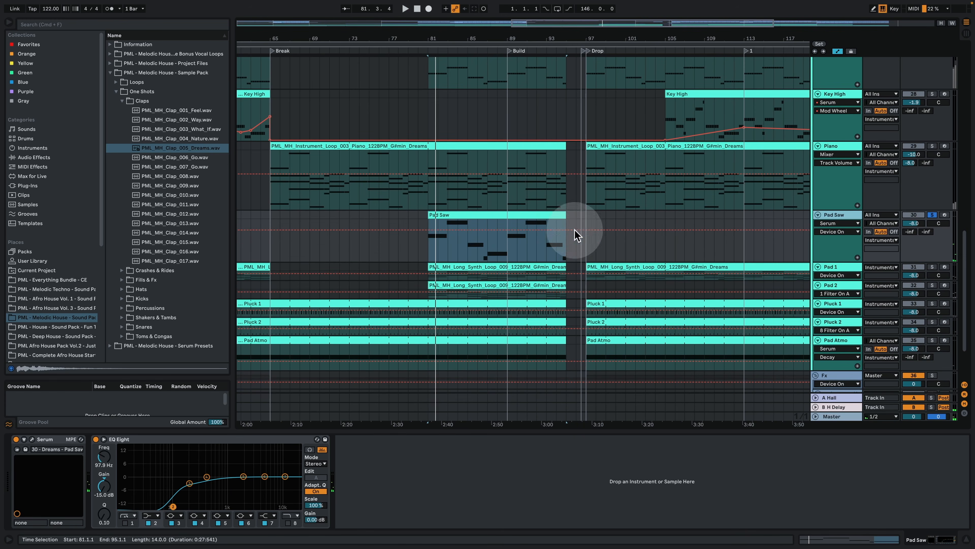
click(32, 439)
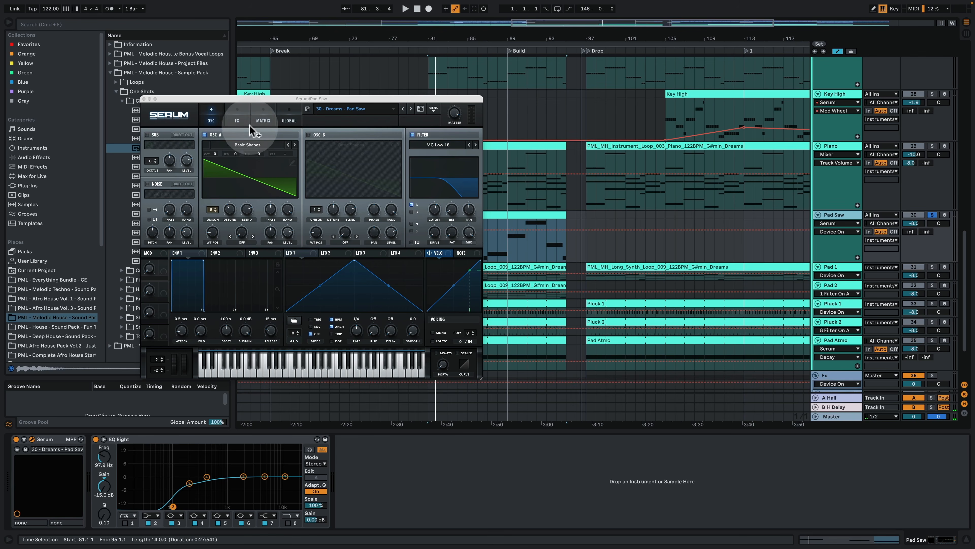
click(238, 120)
click(261, 118)
click(237, 116)
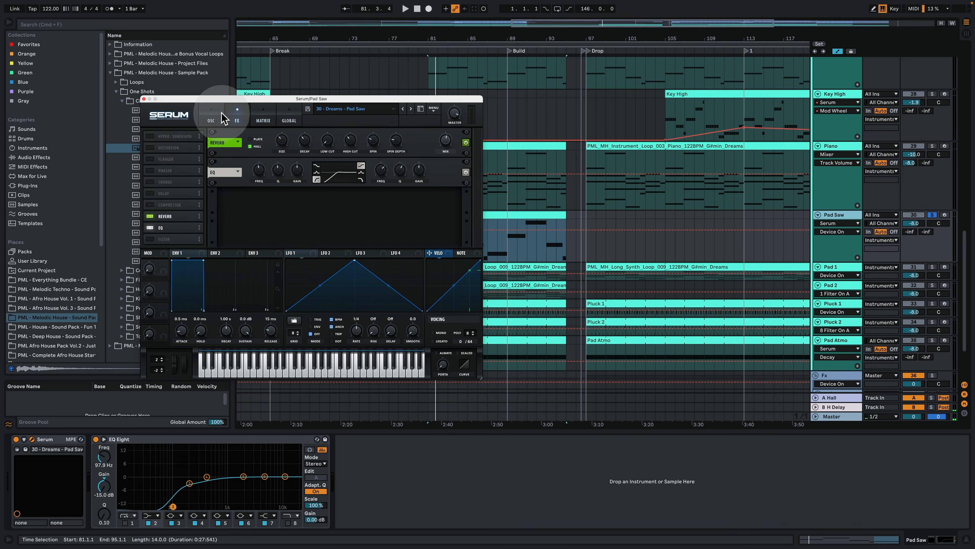
click(211, 117)
click(144, 99)
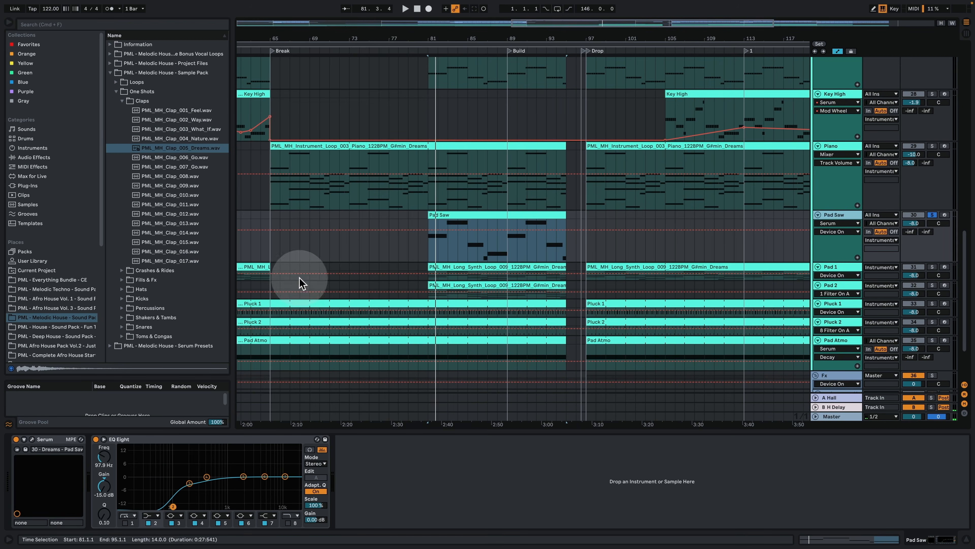
Step: Open the Pad Saw MIDI clip, play its G#1, B1, F#1, D#1 and E1 notes, and return to the arrangement
double_click(461, 214)
scroll(307, 282, up, 1)
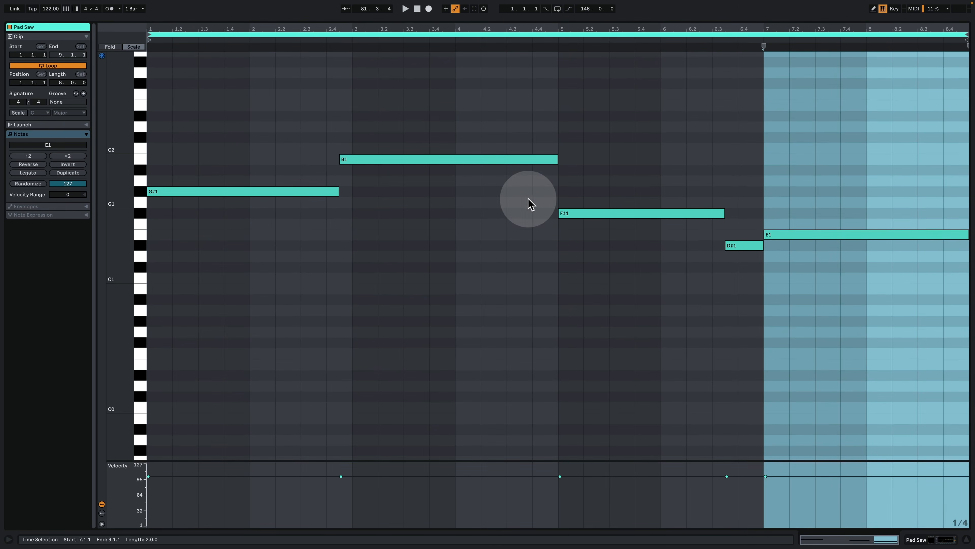
key(space)
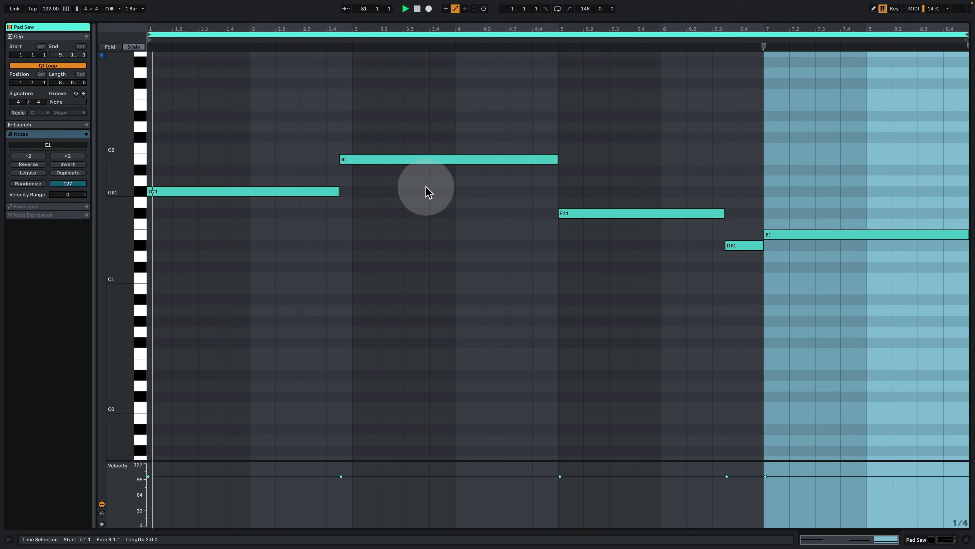
click(936, 539)
scroll(707, 302, up, 5)
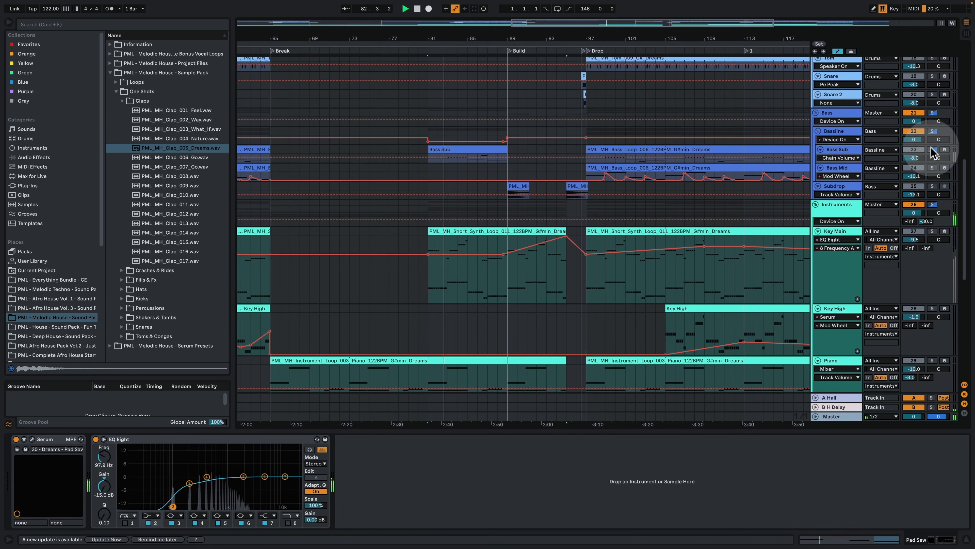
scroll(559, 255, down, 5)
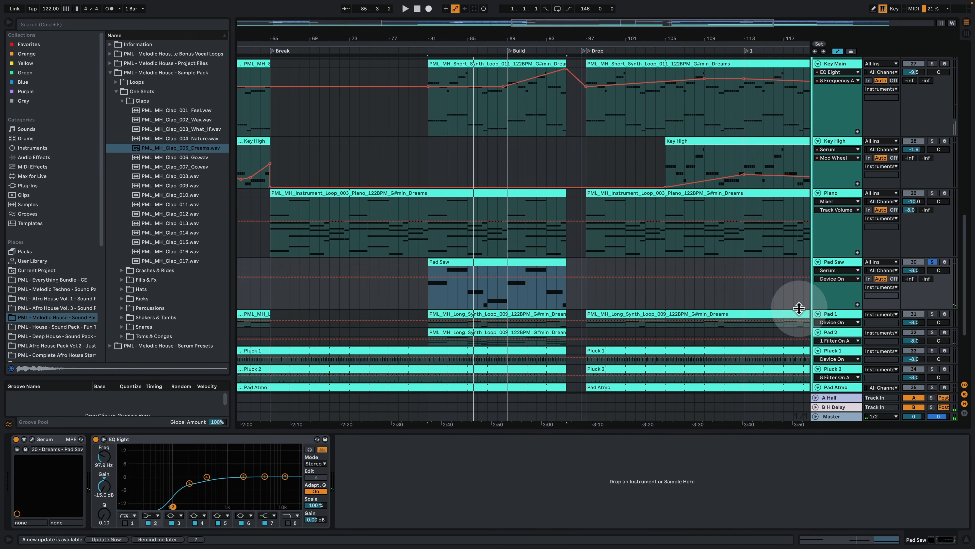
Step: Solo and enlarge the Pad 1 track, and play its long synth loop clip from bar 81
click(840, 313)
click(932, 313)
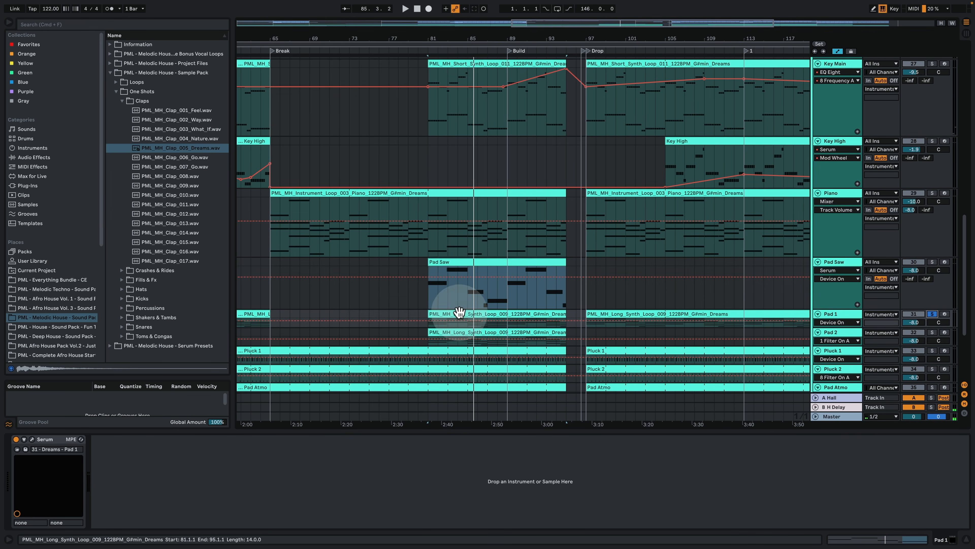
scroll(831, 304, down, 3)
drag(834, 291, 830, 325)
scroll(677, 273, down, 3)
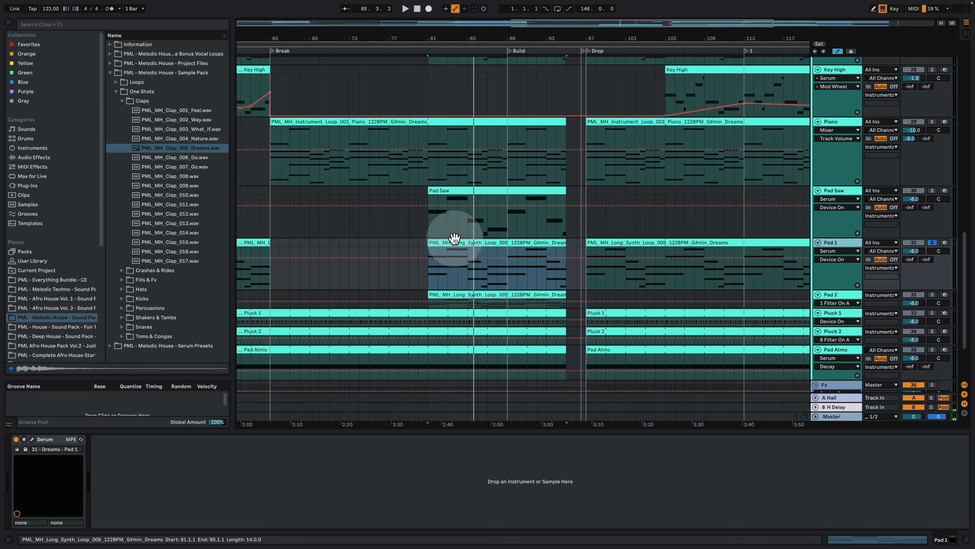
click(454, 239)
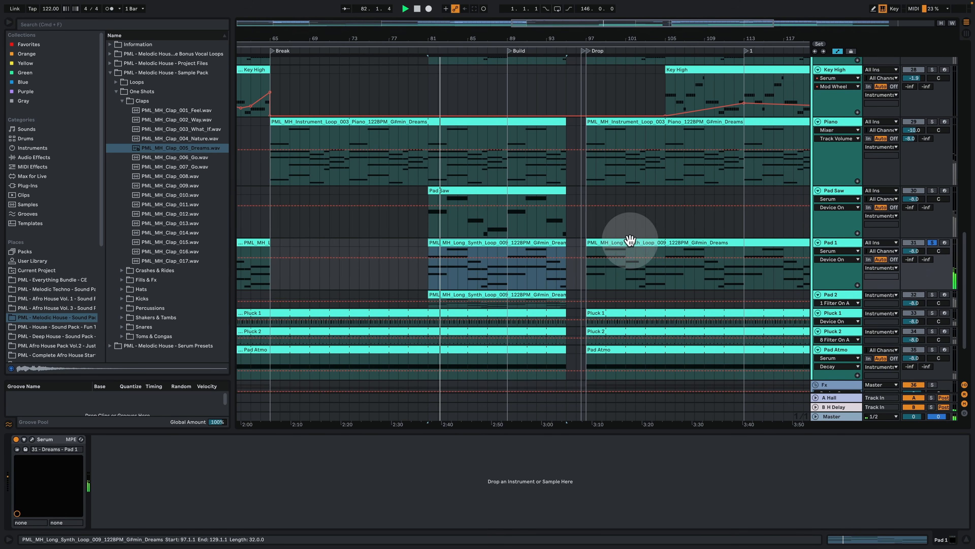
Step: Enlarge and solo the Pad 2 track, and play its long synth loop clip from bar 81
drag(843, 308, 843, 333)
click(457, 294)
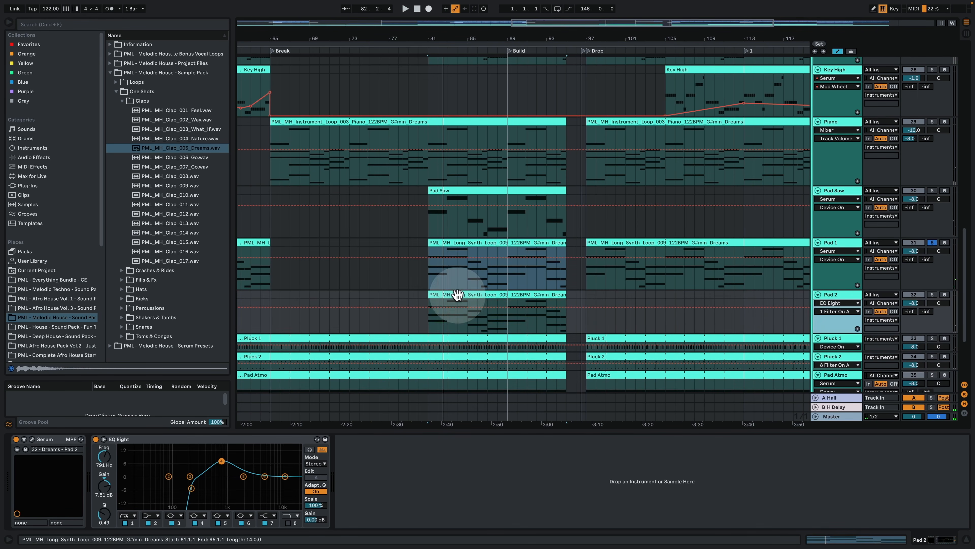
click(458, 295)
click(932, 295)
key(space)
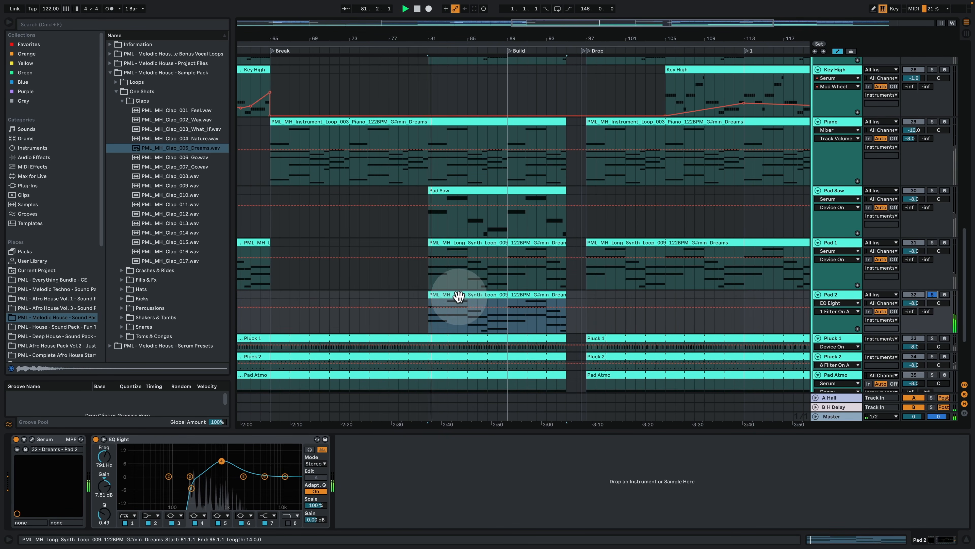
Step: Open Pad 2's MIDI clip, play through its chords from G#2–B2–D#3 to E2–G#2–B2, return to the device chain and stop playback
double_click(459, 296)
click(354, 327)
drag(114, 283, 142, 283)
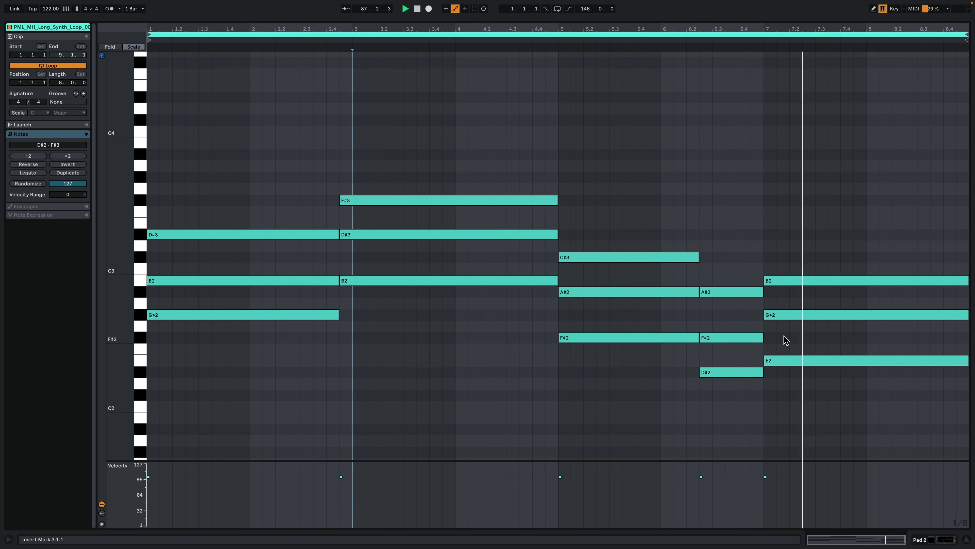
click(924, 538)
key(space)
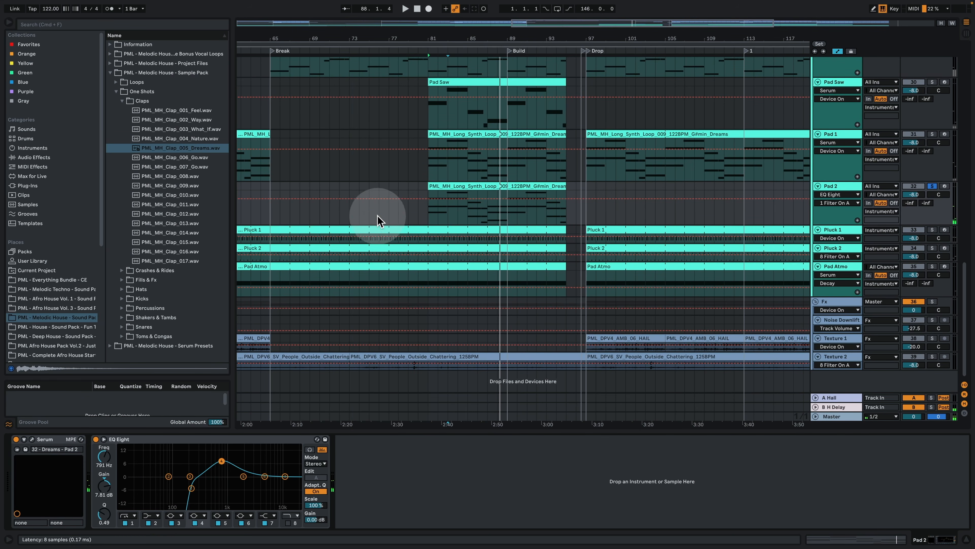
Step: Open Pad 2's Serum preset, play the clip from bar 81, and examine the LFO 2, LFO 3 and Env 1 shapes
click(330, 258)
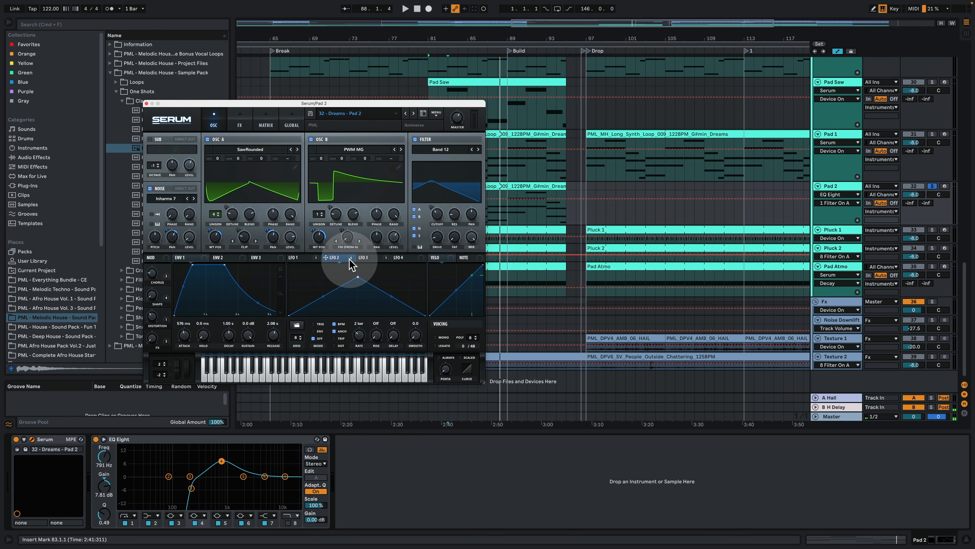
key(space)
mouse_move(351, 264)
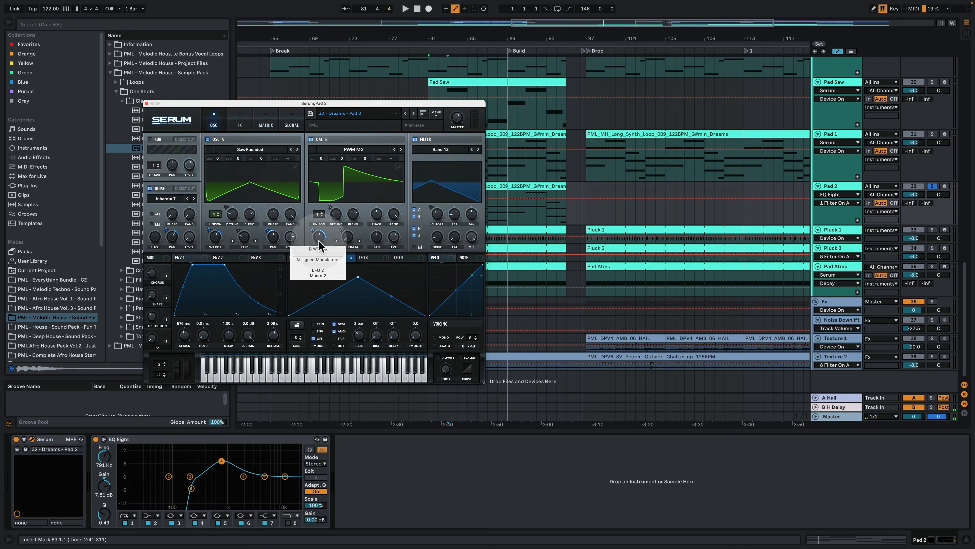
key(space)
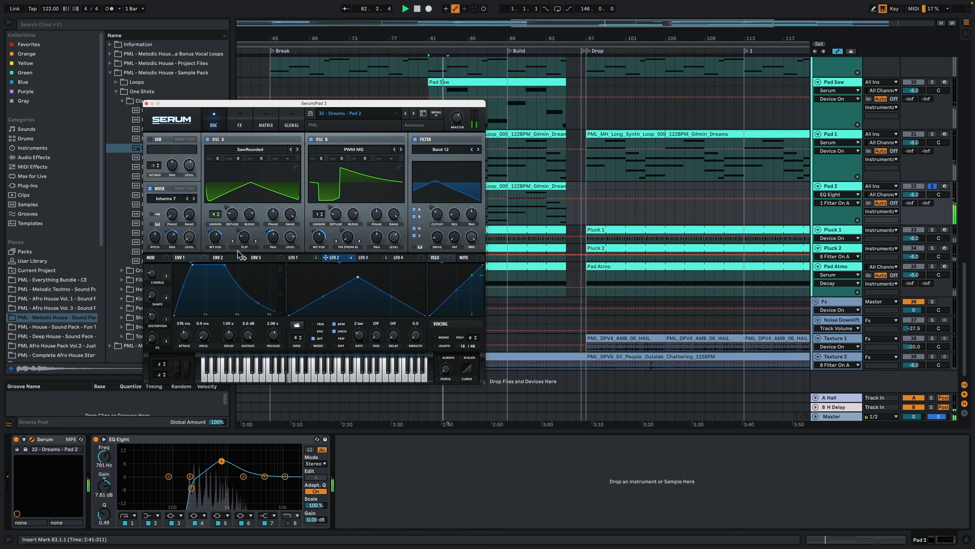
click(372, 260)
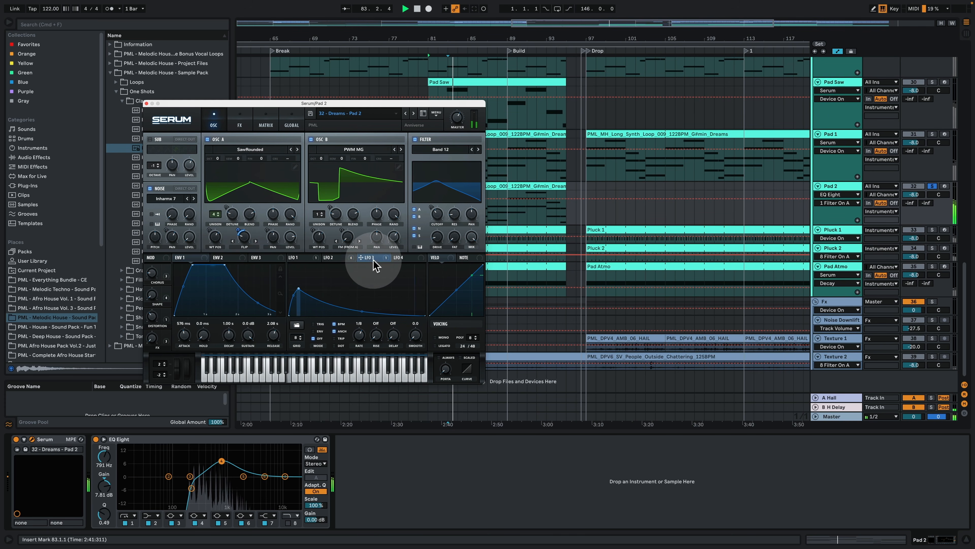
key(space)
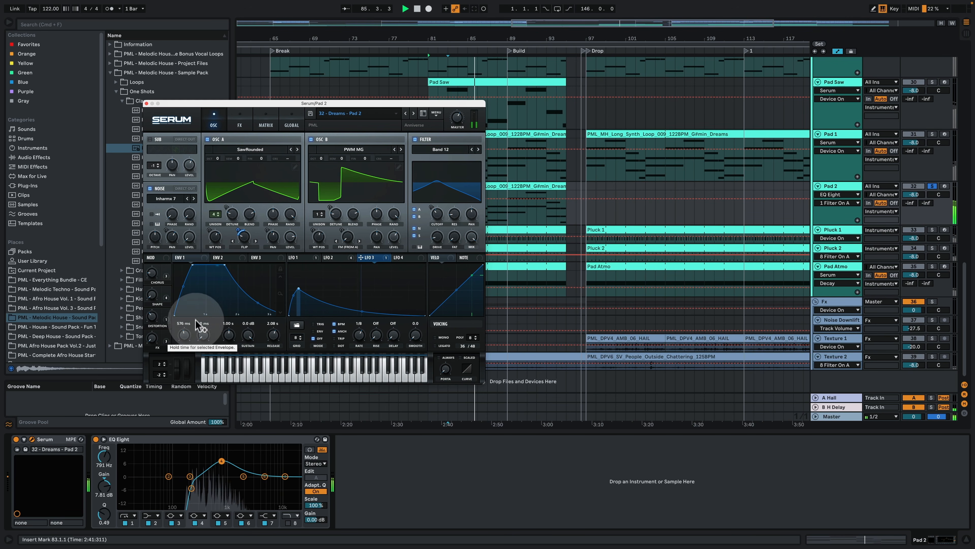
key(space)
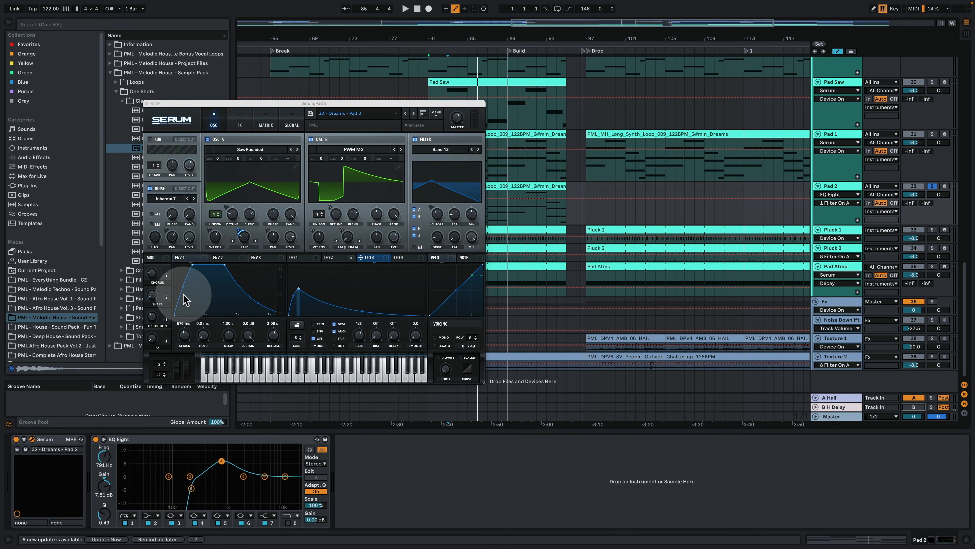
click(197, 258)
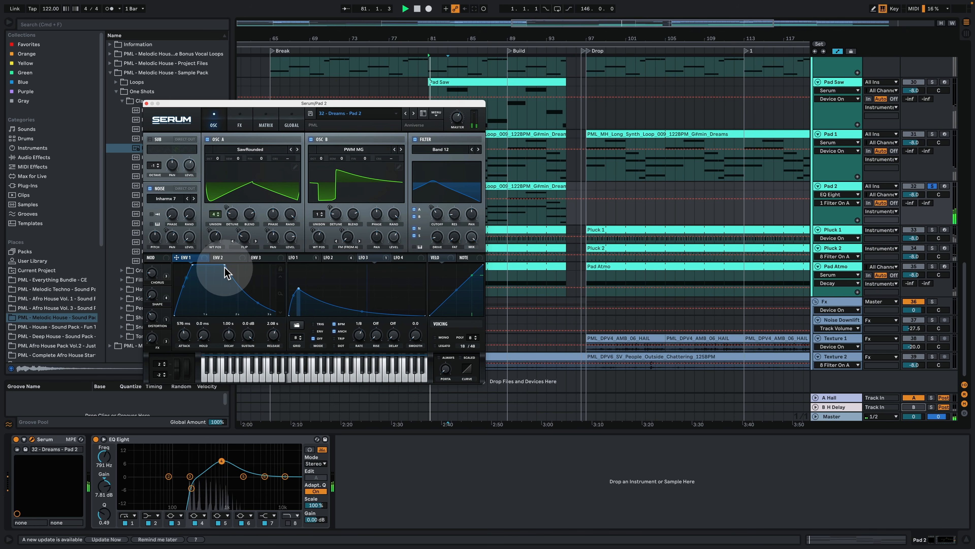
Step: Show the Pad 2 preset's effects and examine the reverb, distortion, filter and hyper/dimension settings while playing the clip in short passes
click(241, 117)
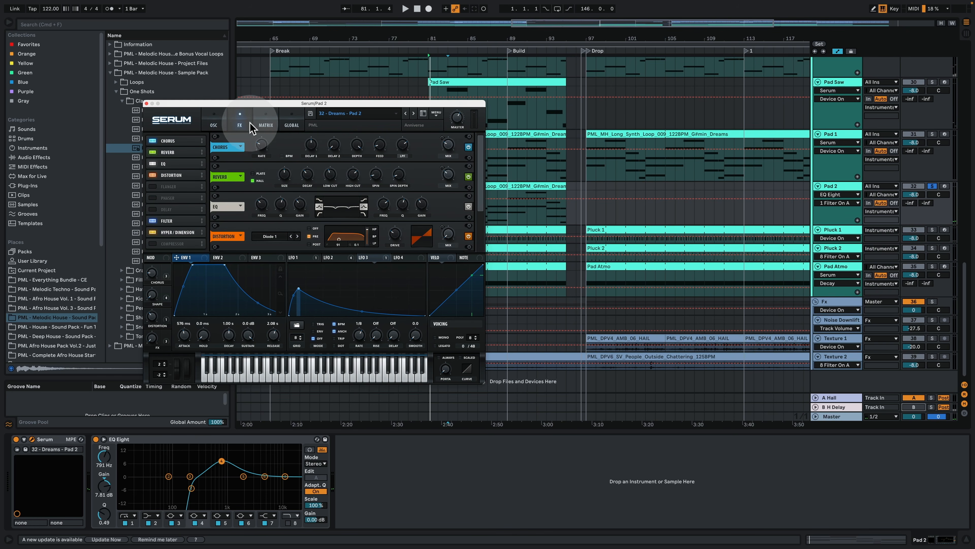
click(174, 222)
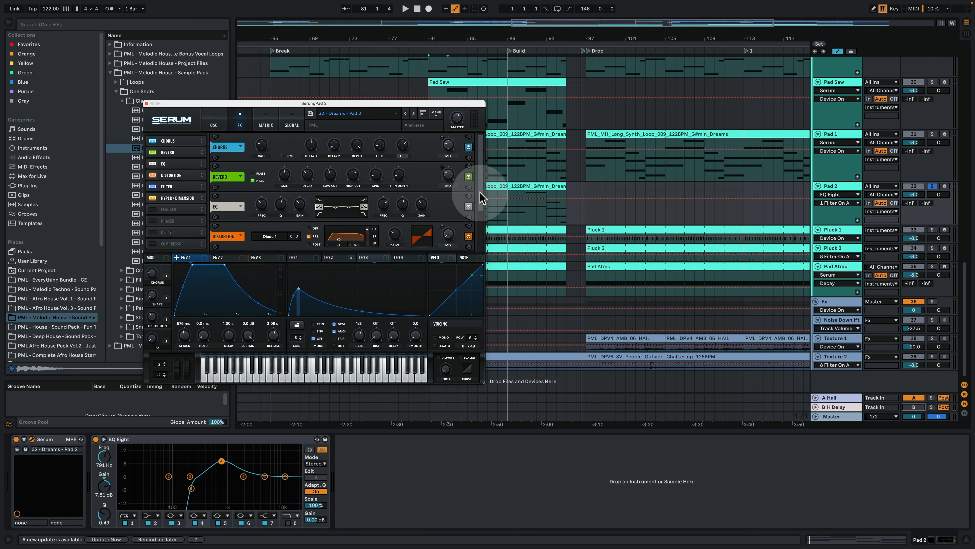
drag(476, 194, 476, 225)
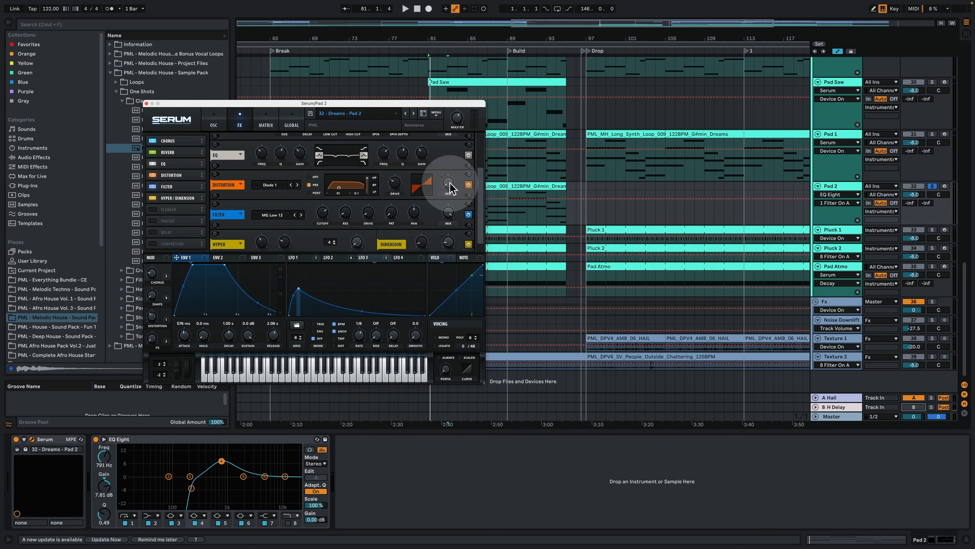
mouse_move(451, 189)
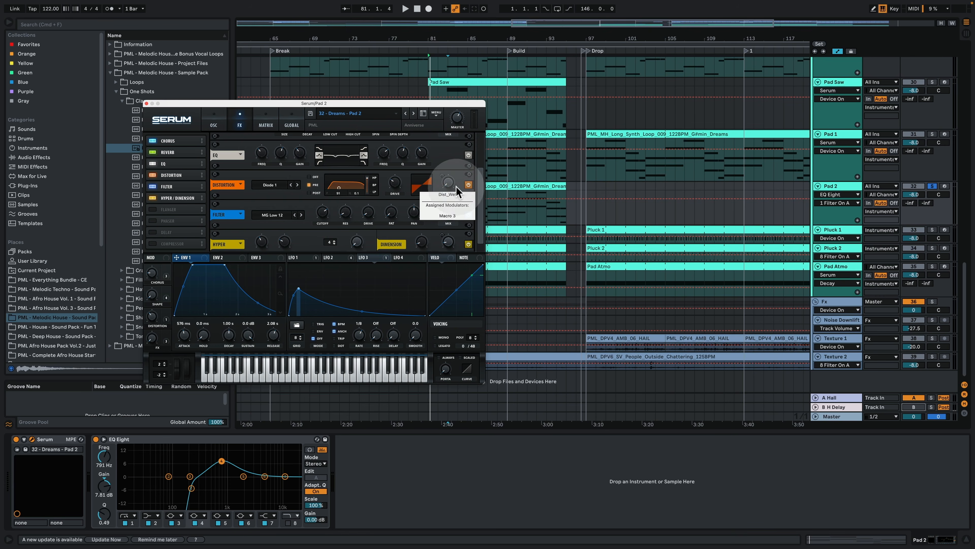
key(space)
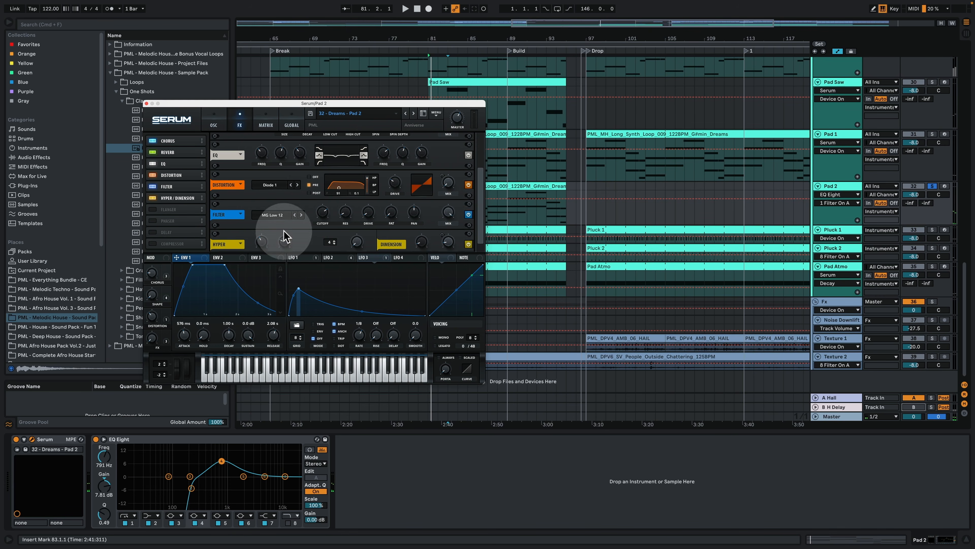
scroll(479, 226, down, 1)
key(space)
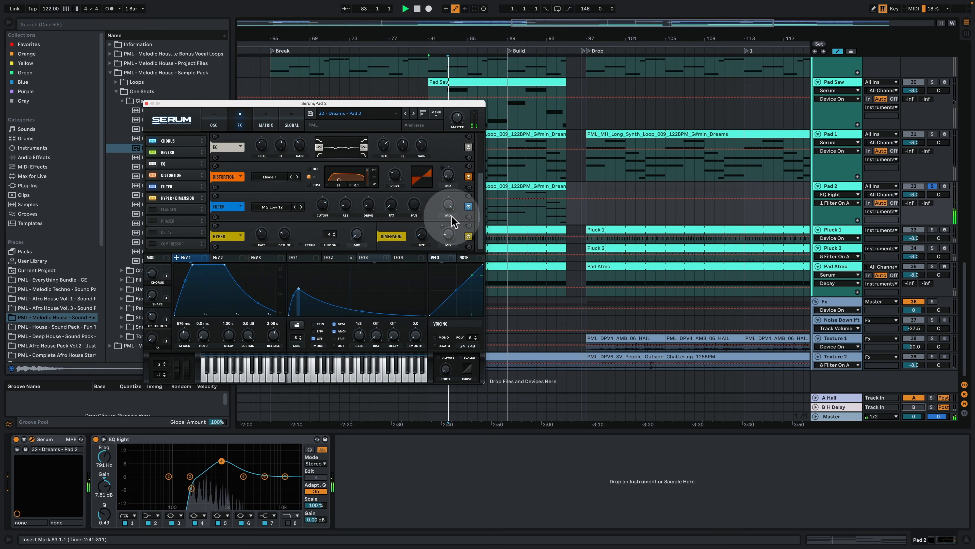
key(space)
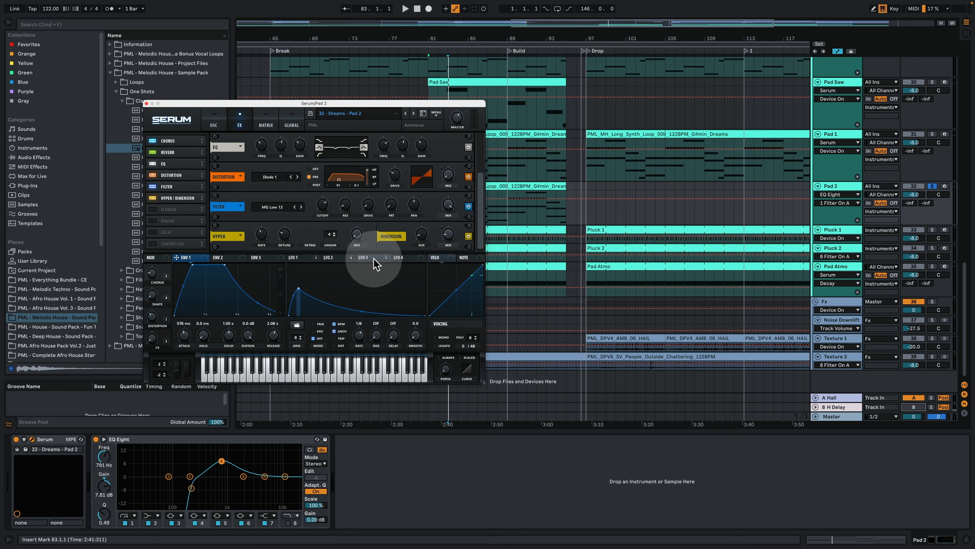
key(space)
key(space)
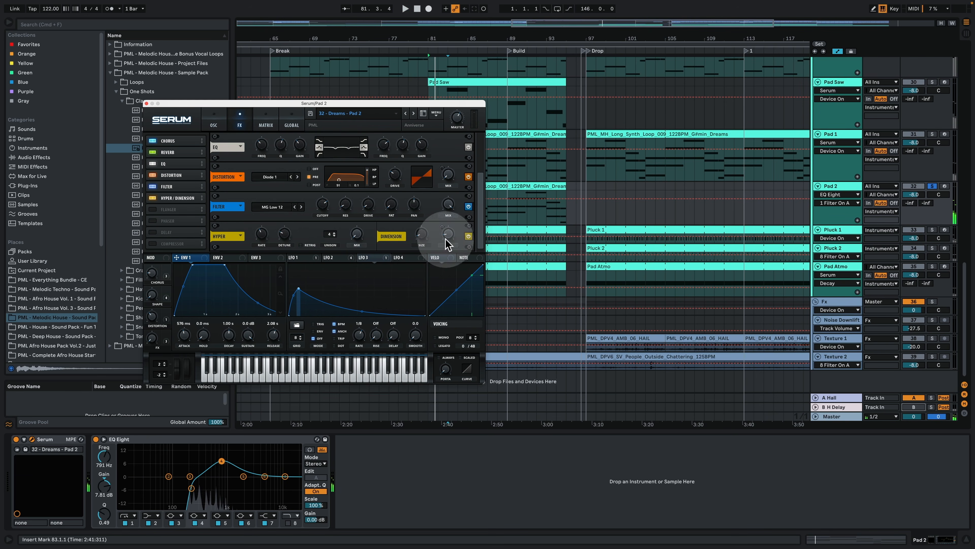
Step: View the Pad 2 preset's modulation matrix, return to the oscillators, and close the Serum window
click(265, 121)
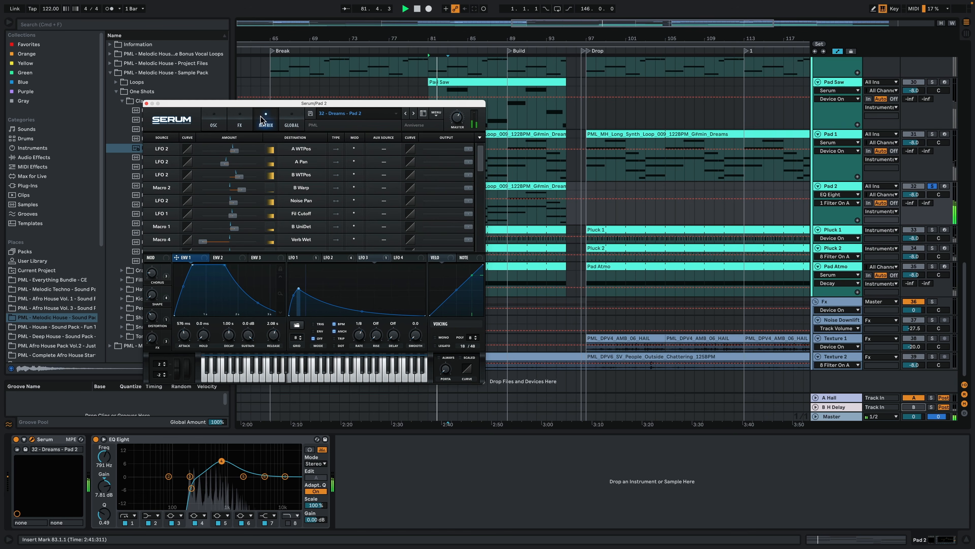
click(214, 120)
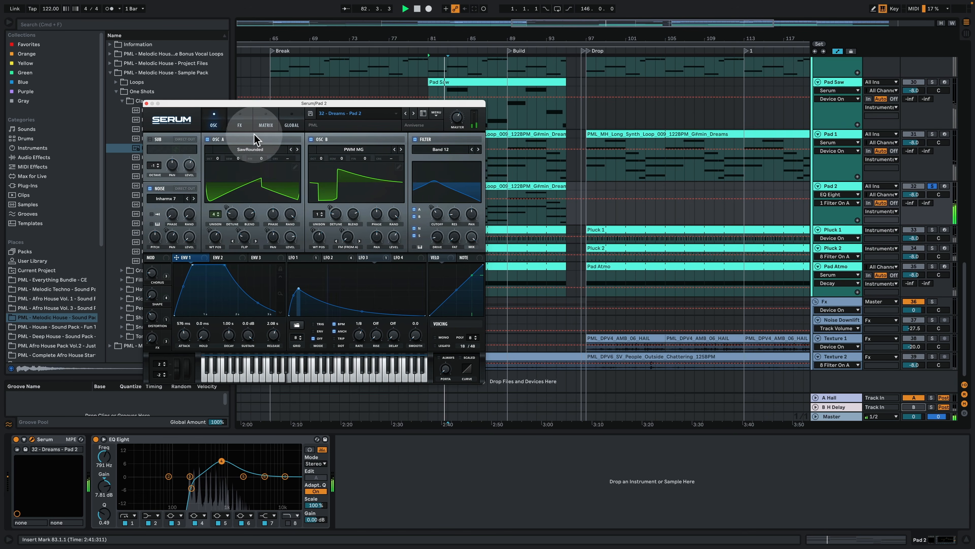
click(146, 103)
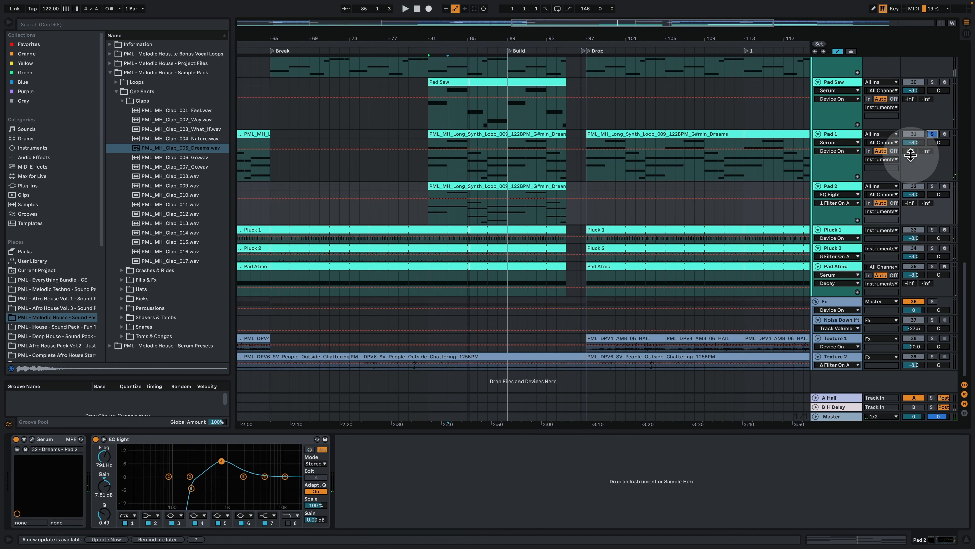
Step: Solo the Pad 2 and Piano tracks and play them together from bar 81
scroll(756, 168, up, 3)
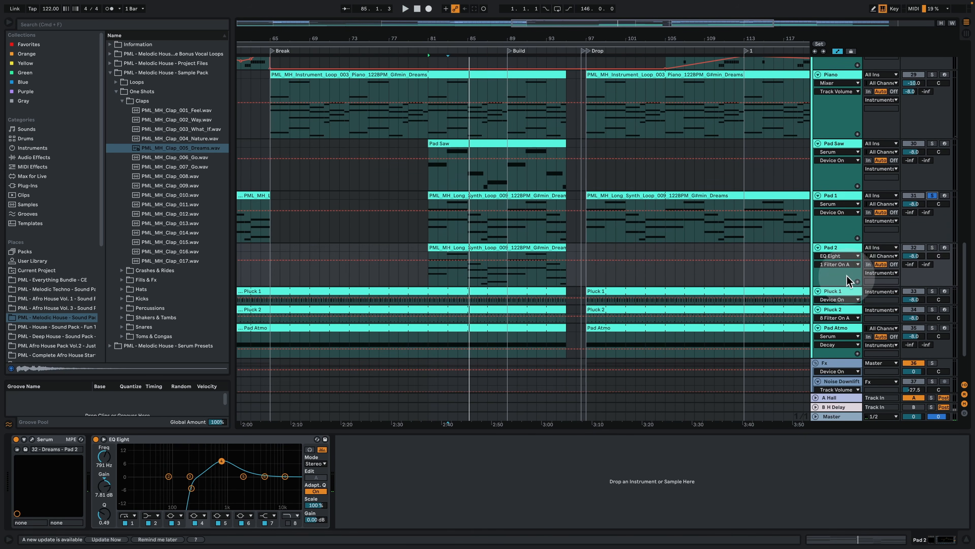
click(932, 247)
super+click(932, 75)
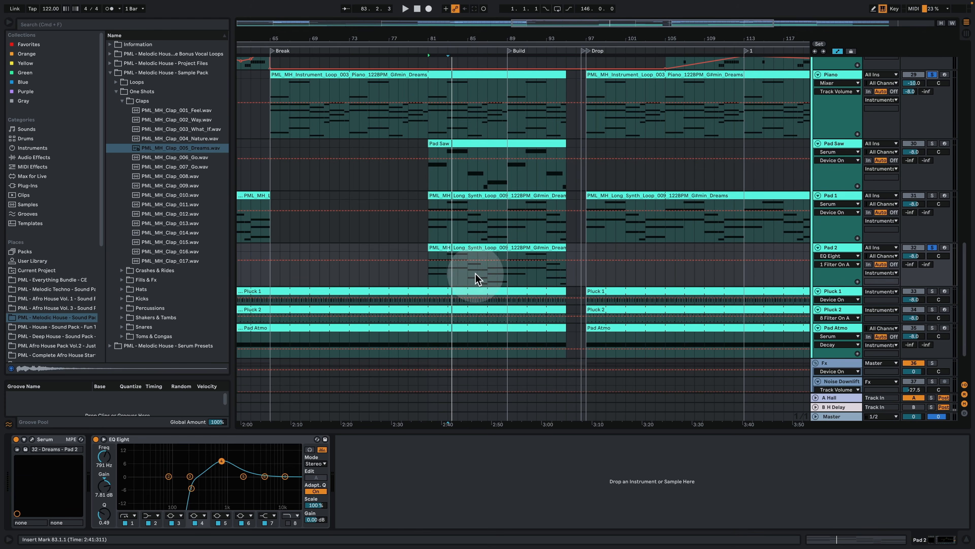
Step: Open Pad 1's MIDI clip, select its chords in turn from G#2–B2–D#3 to E2–G#2–B2, and return to the device chain
double_click(480, 196)
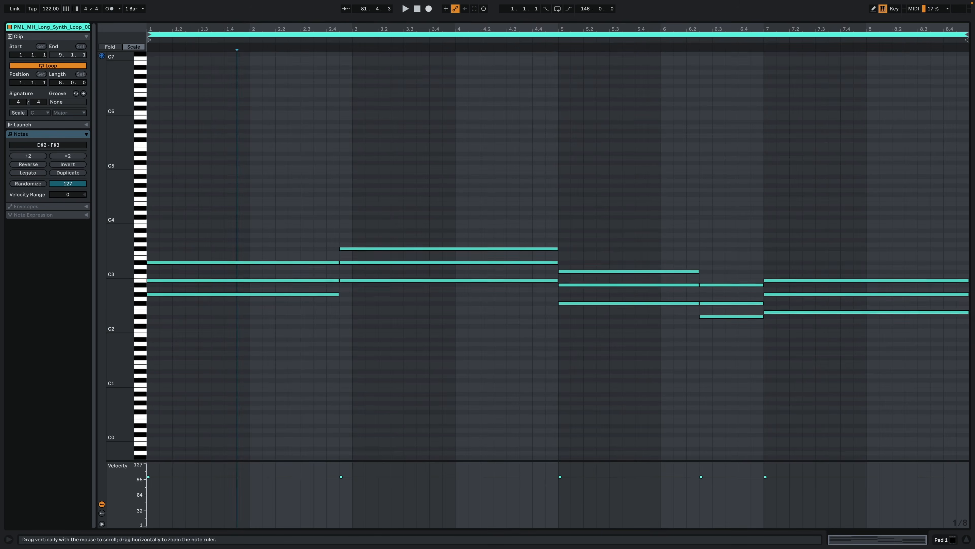
drag(232, 195, 259, 359)
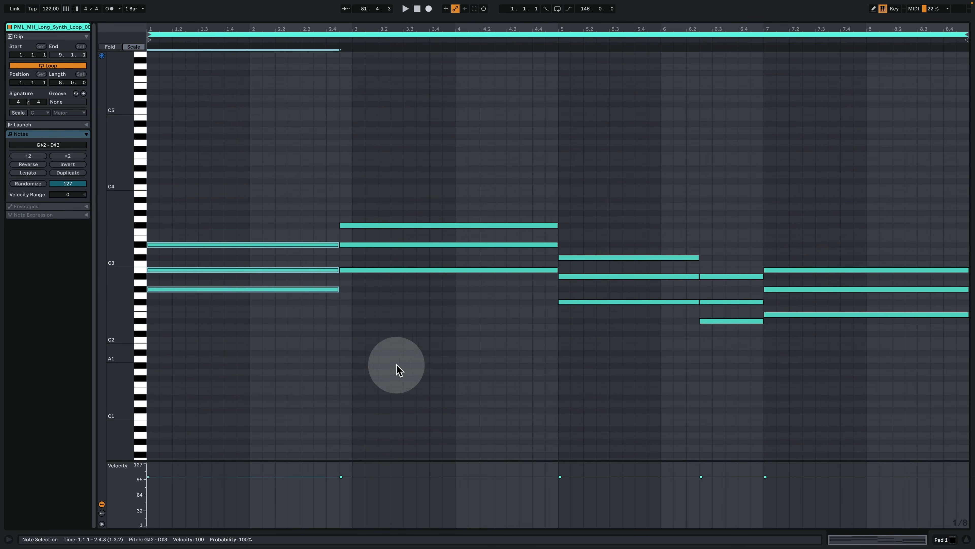
drag(398, 365, 457, 157)
drag(627, 226, 758, 229)
drag(830, 218, 949, 388)
click(947, 542)
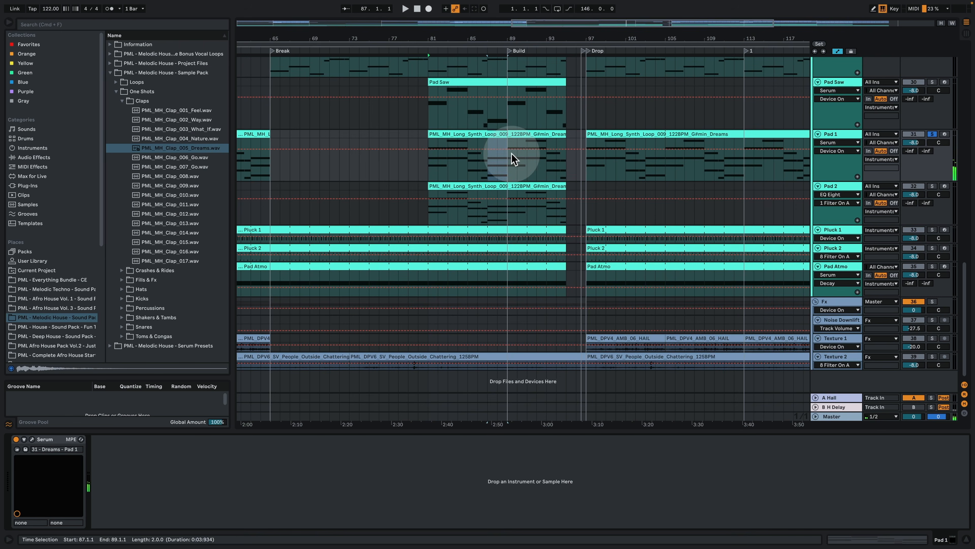
Step: Select Pad 1's long synth loop clip at bar 81, open the track's Serum preset, and play the clip
click(465, 130)
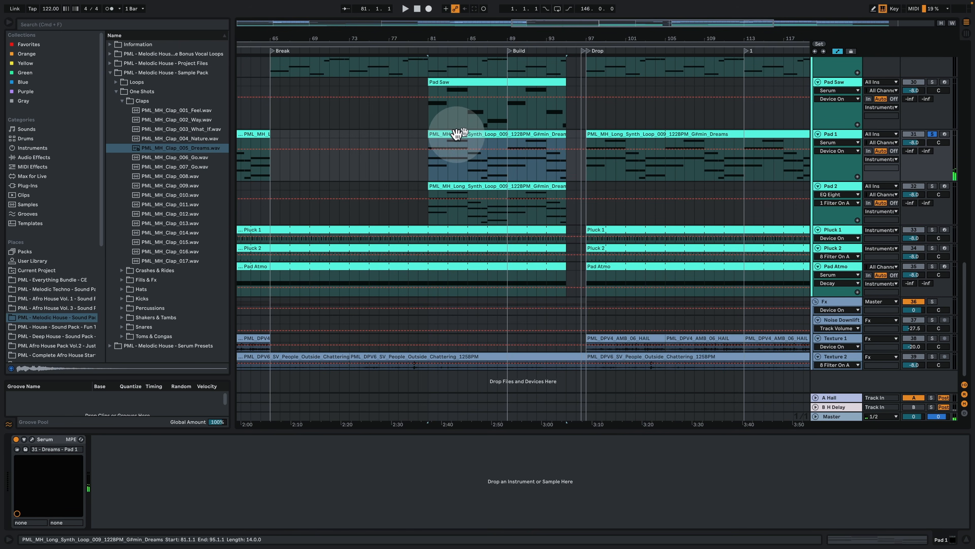
click(32, 439)
key(space)
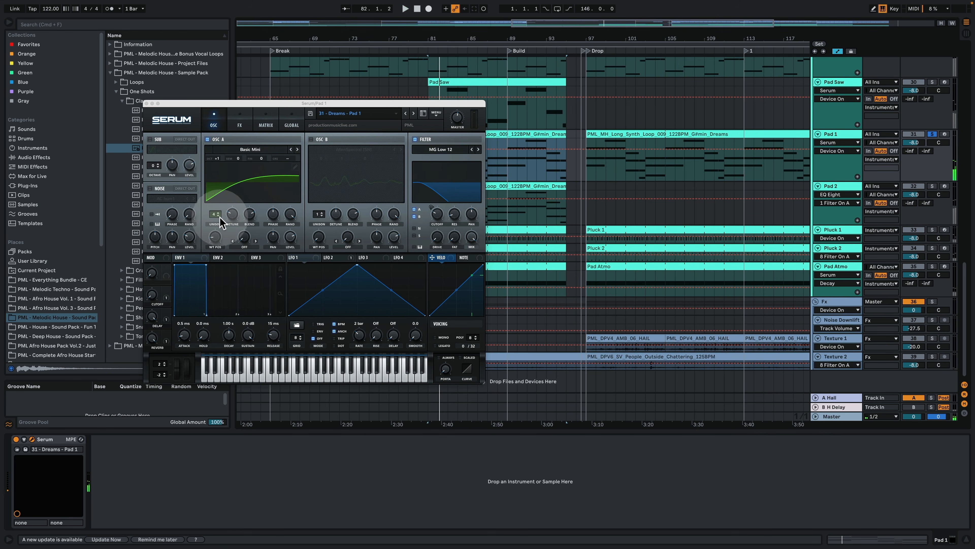
Step: Examine the Pad 1 preset's delay, reverb and EQ effects and its modulation matrix during playback, and close the Serum window
click(240, 120)
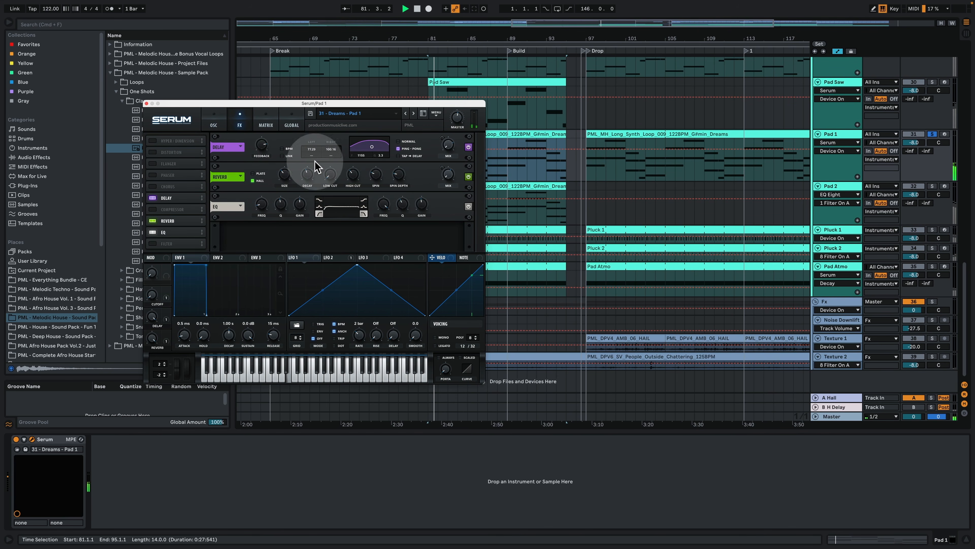
click(310, 180)
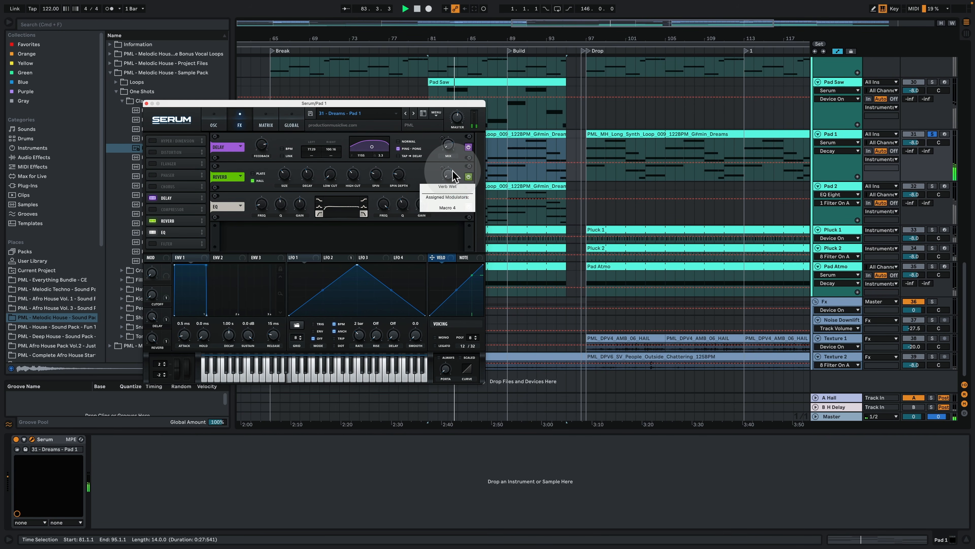
click(263, 123)
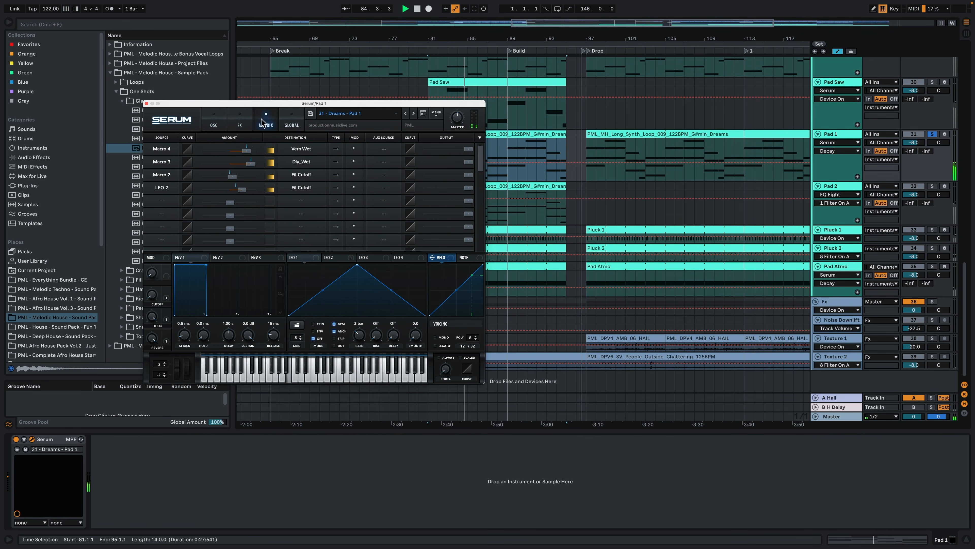
click(214, 123)
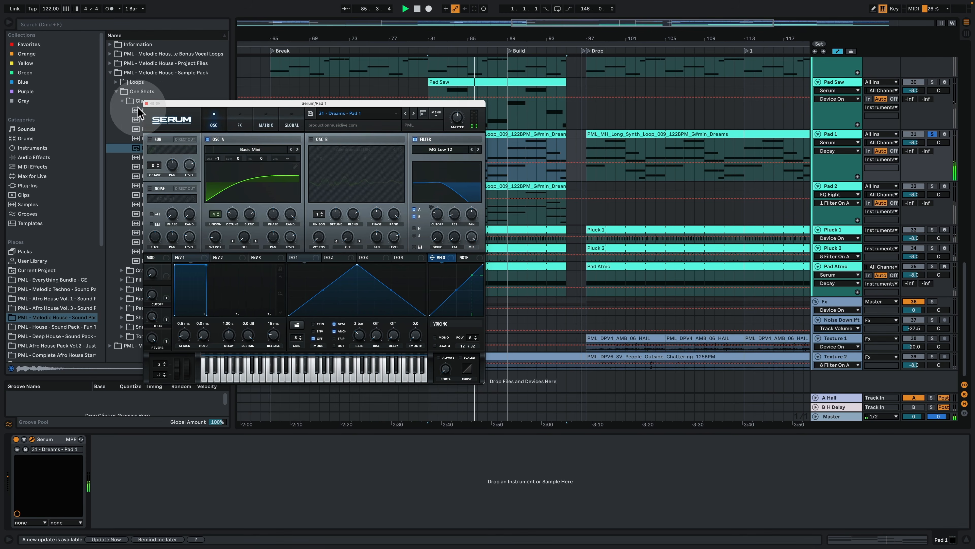
click(147, 102)
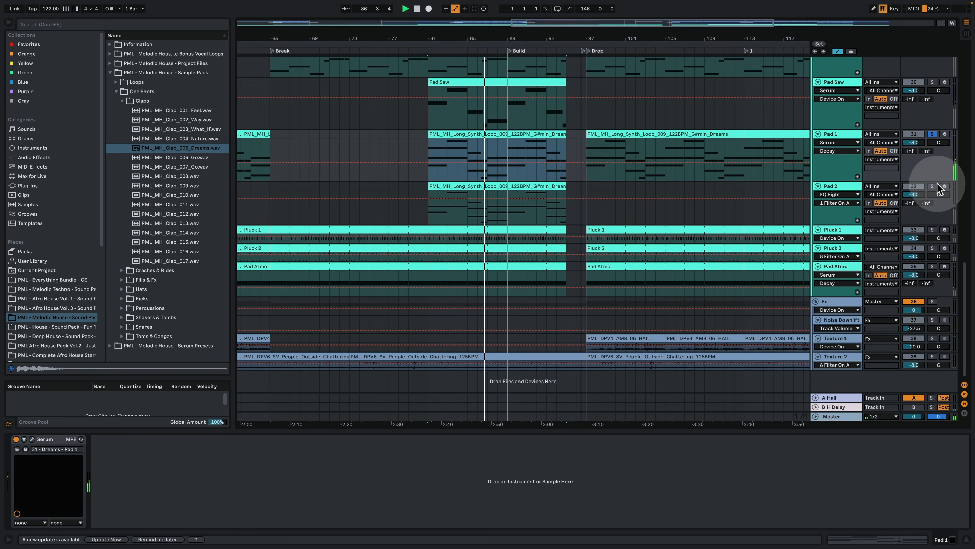
Step: Solo the Pad 2, Pad Saw and Piano tracks together with Pad 1, listen to the layers, and stop playback
scroll(914, 195, up, 5)
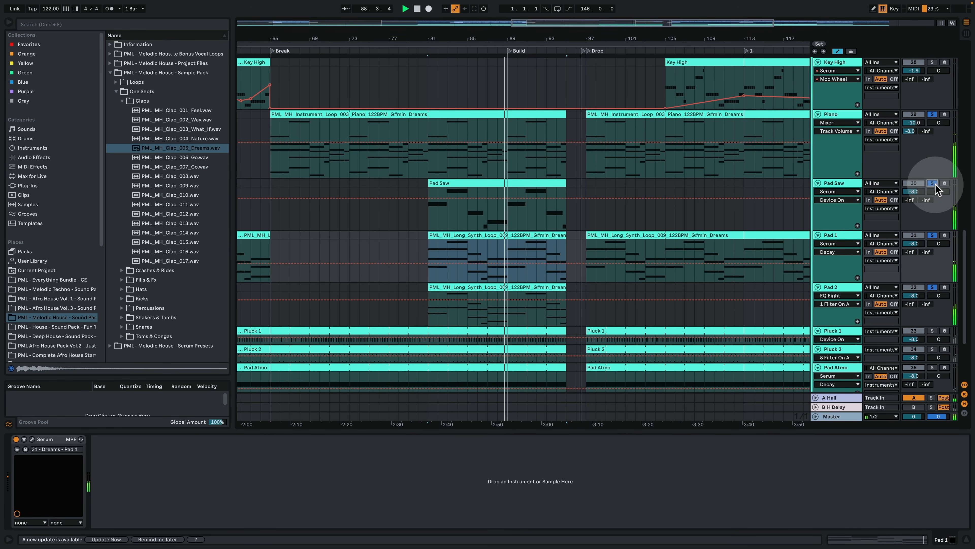
scroll(729, 223, down, 2)
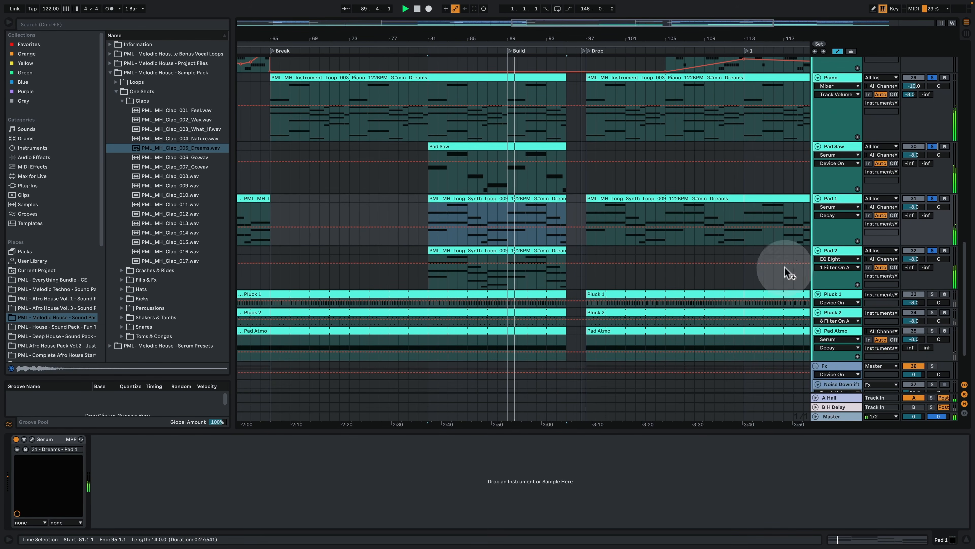
Step: Hide the device view, show the whole arrangement from Intro to End, and look over the bass, instrument and Fx tracks
click(967, 538)
drag(574, 41, 574, 8)
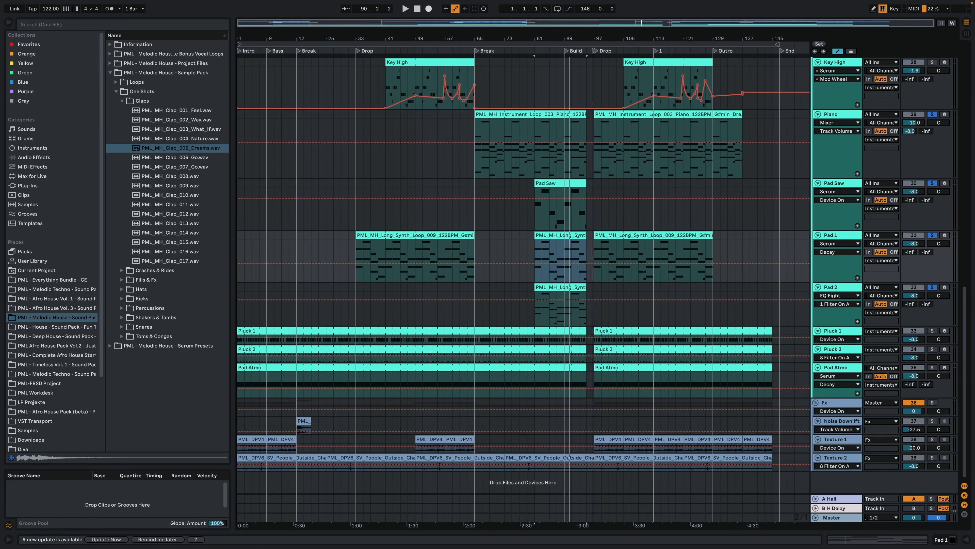
scroll(692, 262, up, 5)
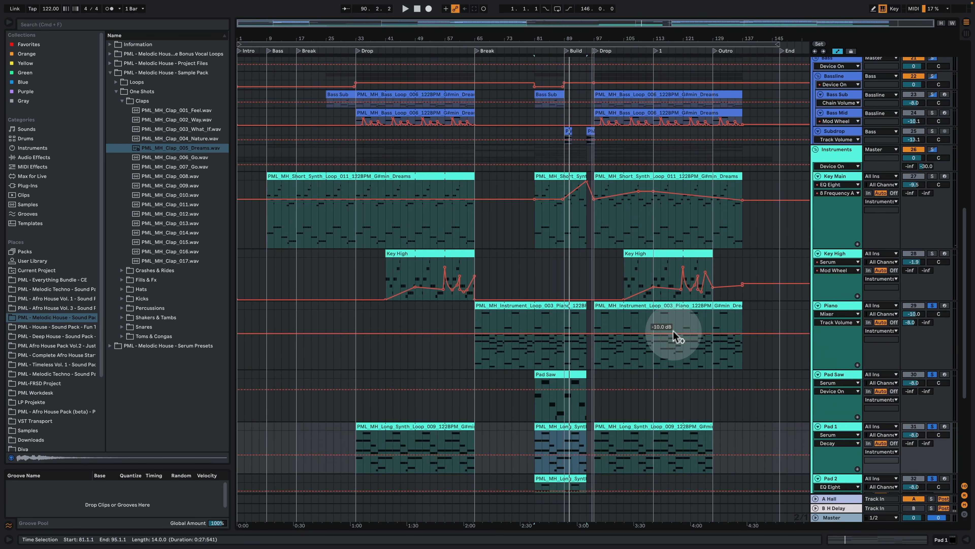
scroll(676, 336, down, 5)
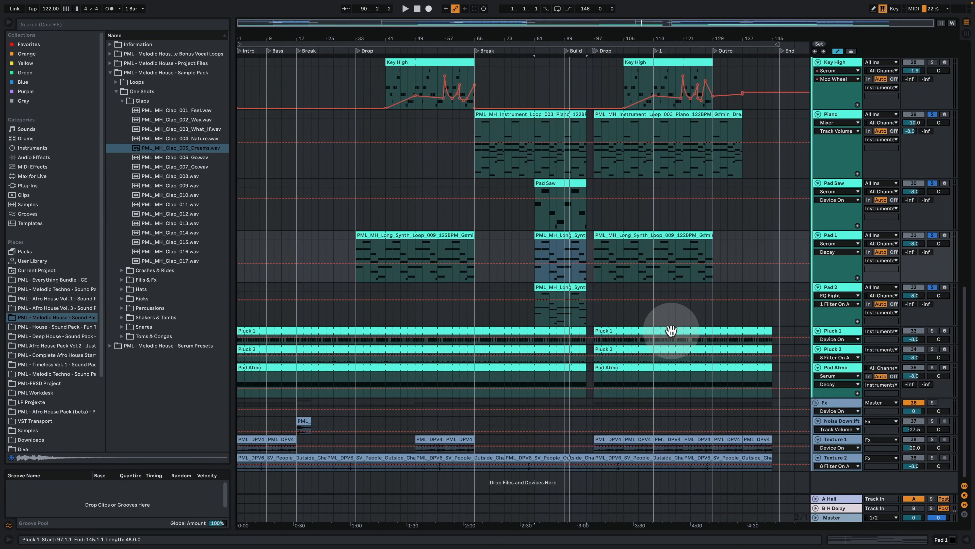
Step: Look over the Fx group's tracks and open the group's Sidechain device
click(827, 408)
click(611, 438)
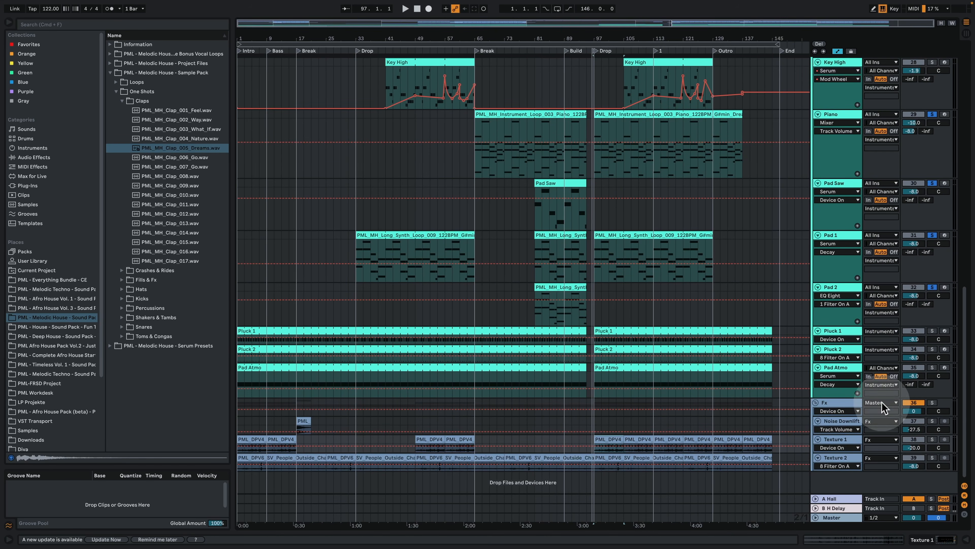
click(836, 420)
double_click(853, 403)
scroll(330, 316, down, 3)
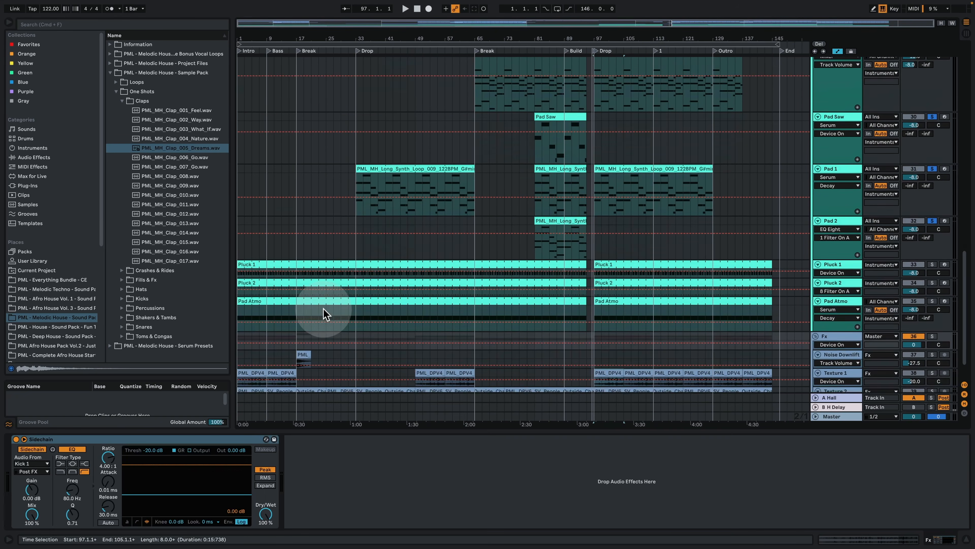
Step: Solo the Noise Downlifter track and play its clip at bar 17
click(304, 328)
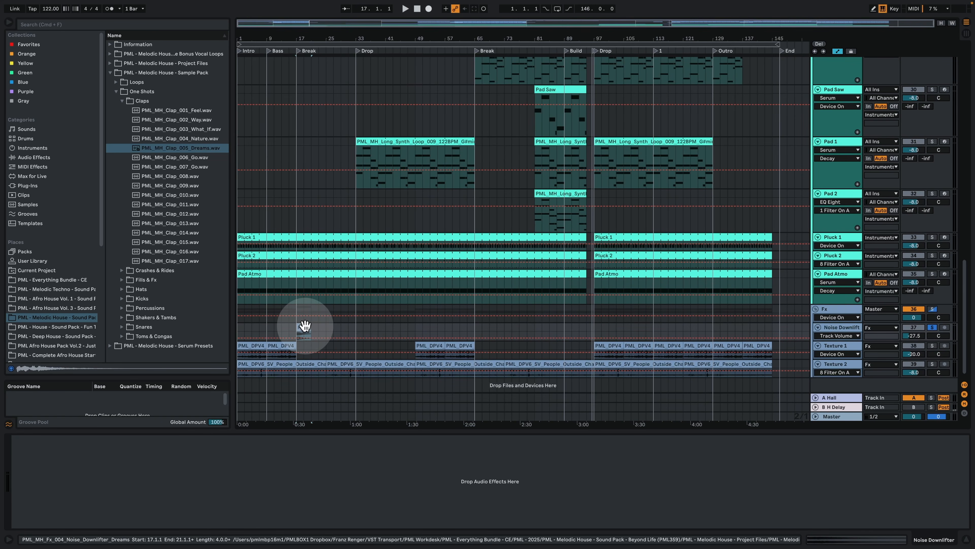
key(space)
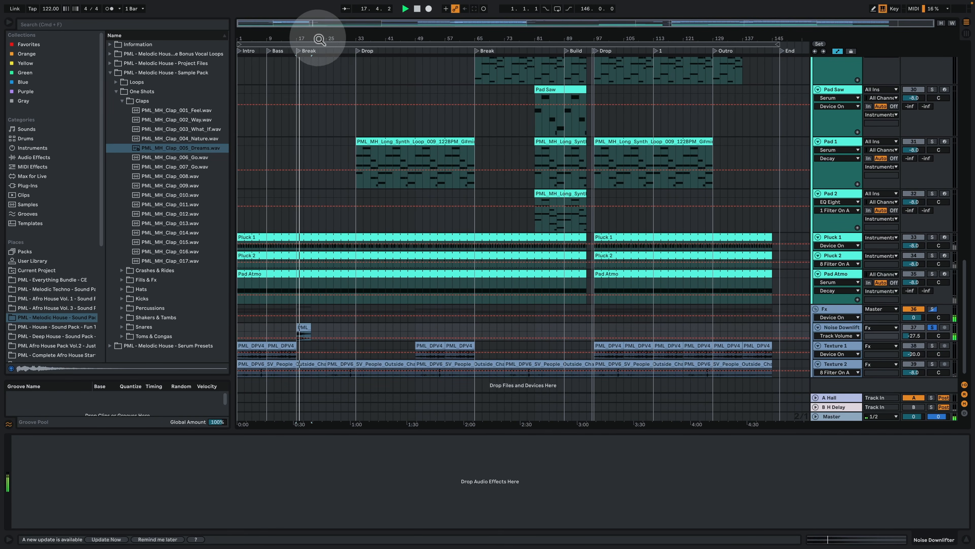
drag(308, 37, 416, 89)
scroll(374, 248, down, 1)
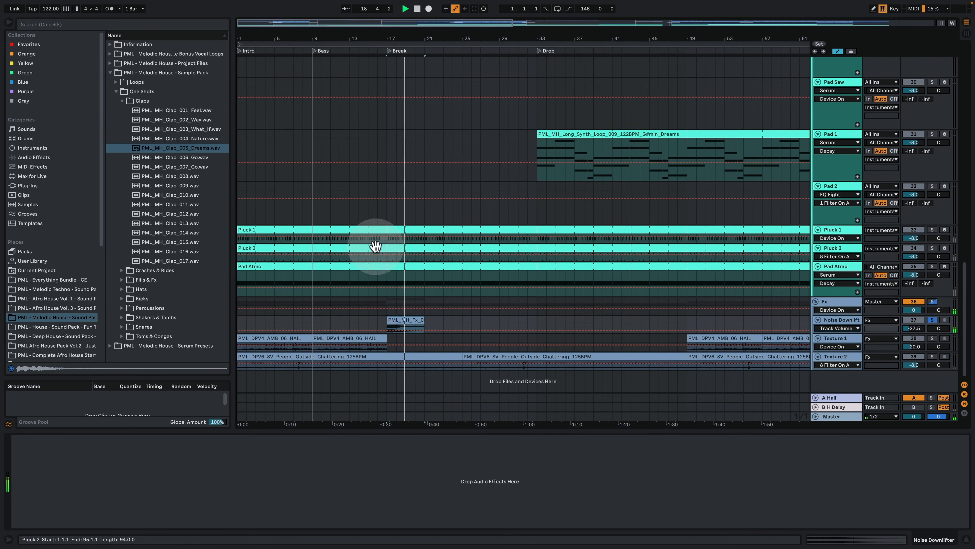
Step: Enlarge the Texture 1 track, solo it, and play its ambience clip from bar 13
drag(834, 352, 835, 375)
click(928, 338)
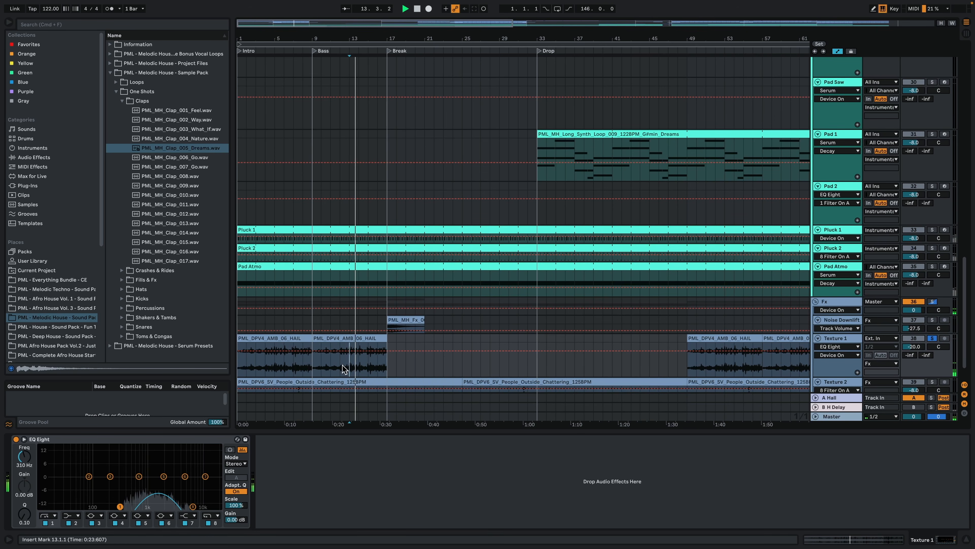
scroll(342, 365, down, 3)
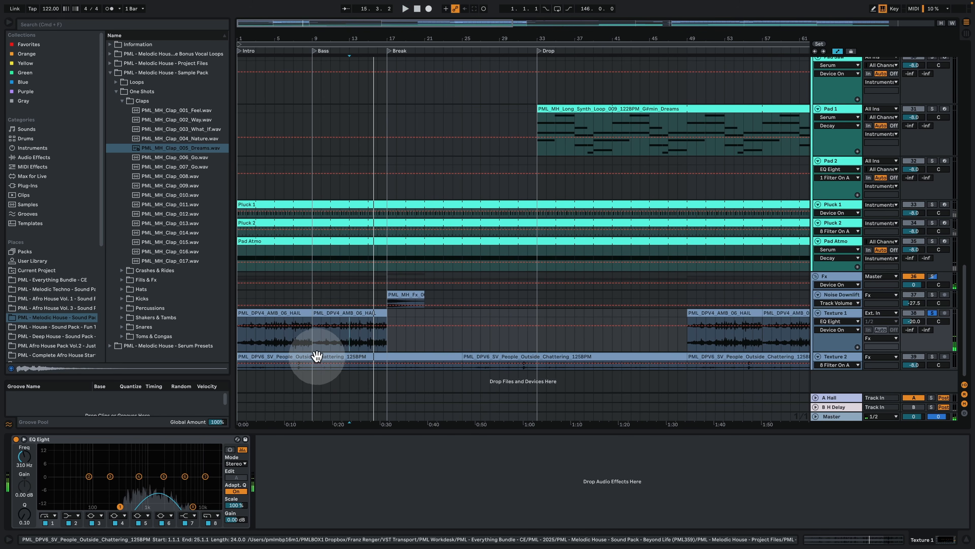
Step: Solo the Texture 2 track and play its people chattering clip from the start of the intro
click(330, 354)
key(space)
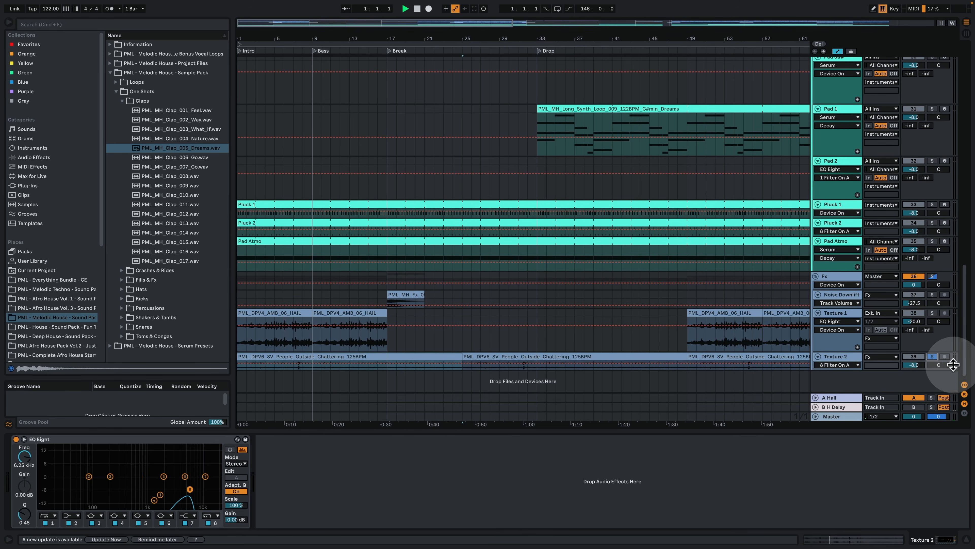
key(space)
click(285, 366)
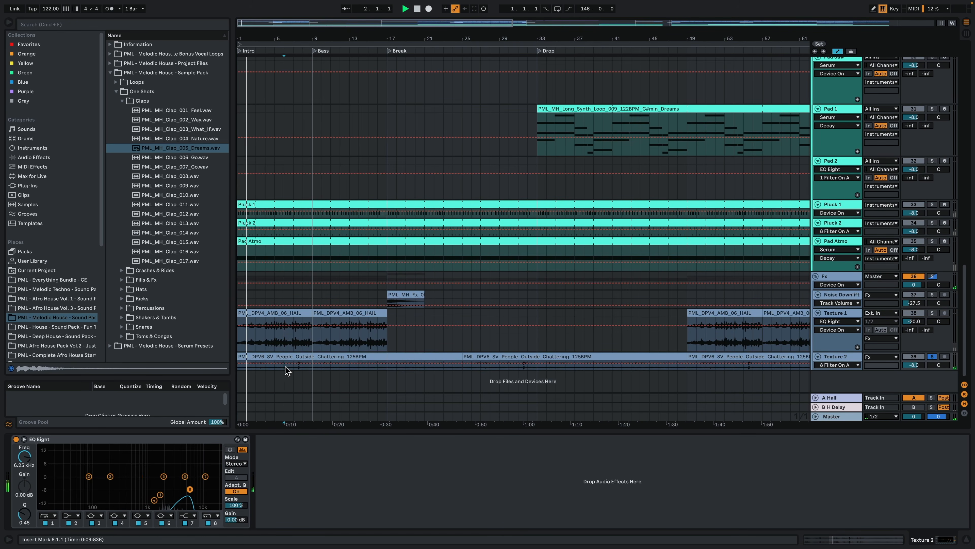
Step: Solo Texture 1, Pluck 1, Pluck 2 and Pad Atmo together with Texture 2 and listen to the combined layers
click(932, 312)
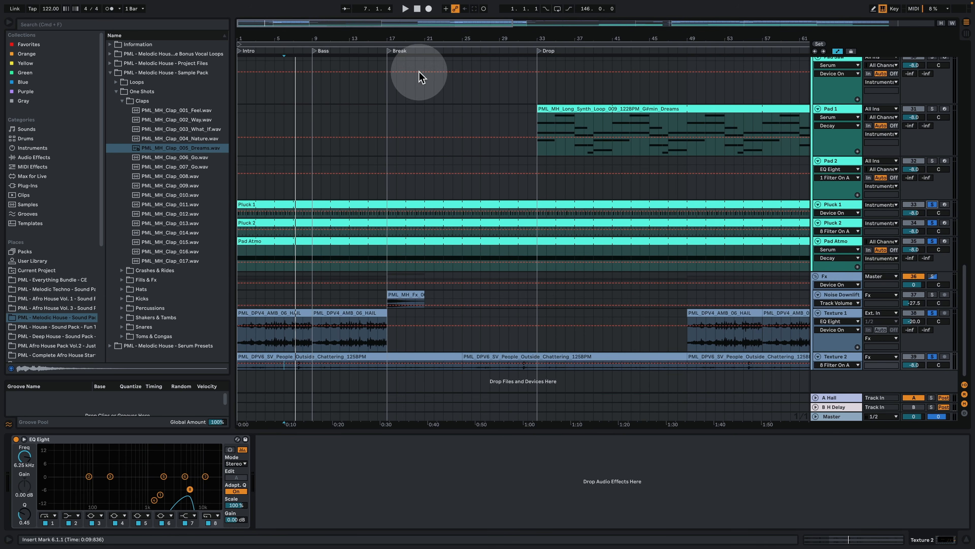
key(space)
mouse_move(388, 40)
mouse_down()
mouse_move(371, 35)
mouse_move(410, 33)
mouse_move(400, 28)
mouse_up()
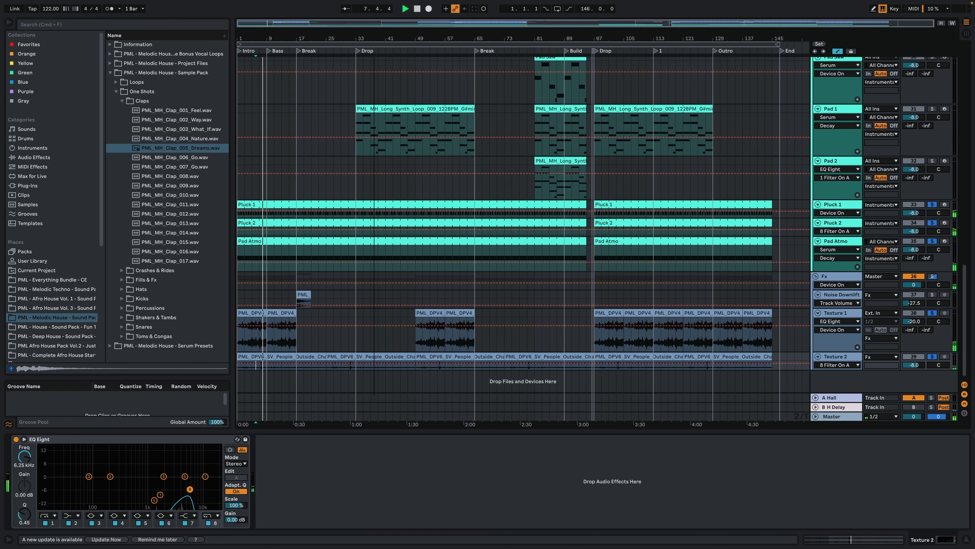
scroll(488, 196, up, 4)
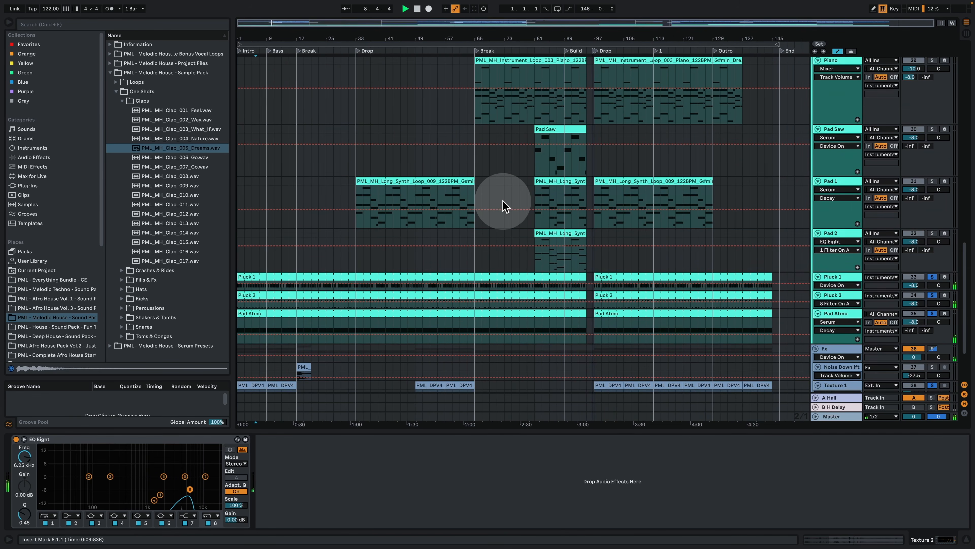
Step: Solo the Vocal Atmo track, open its effects, play its clip at bar 21, and view that clip's waveform enlarged
click(965, 538)
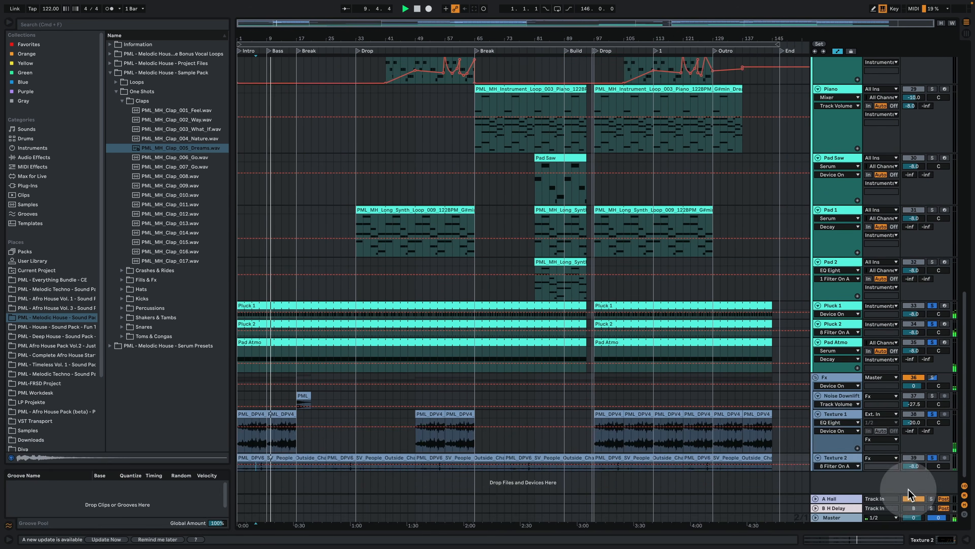
scroll(772, 406, up, 10)
scroll(771, 407, up, 15)
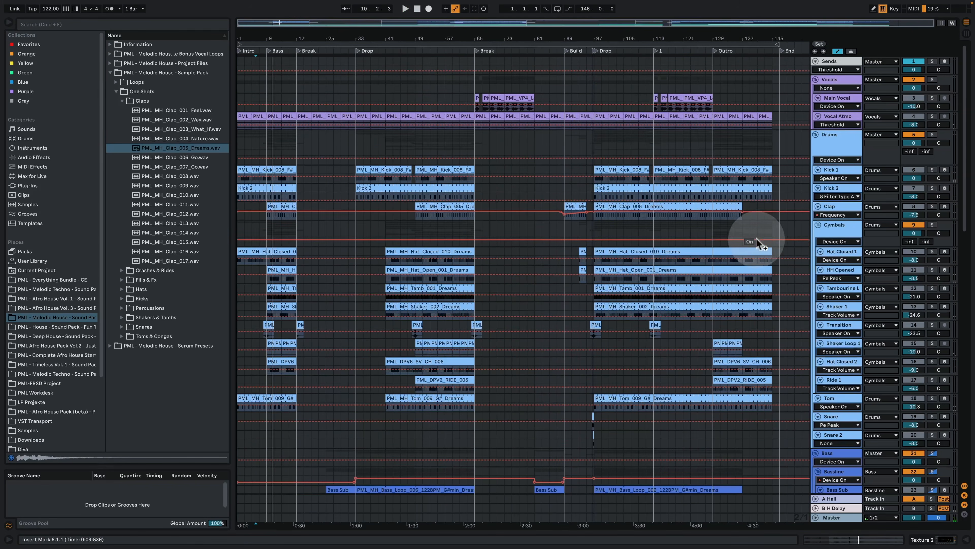
click(933, 116)
double_click(844, 116)
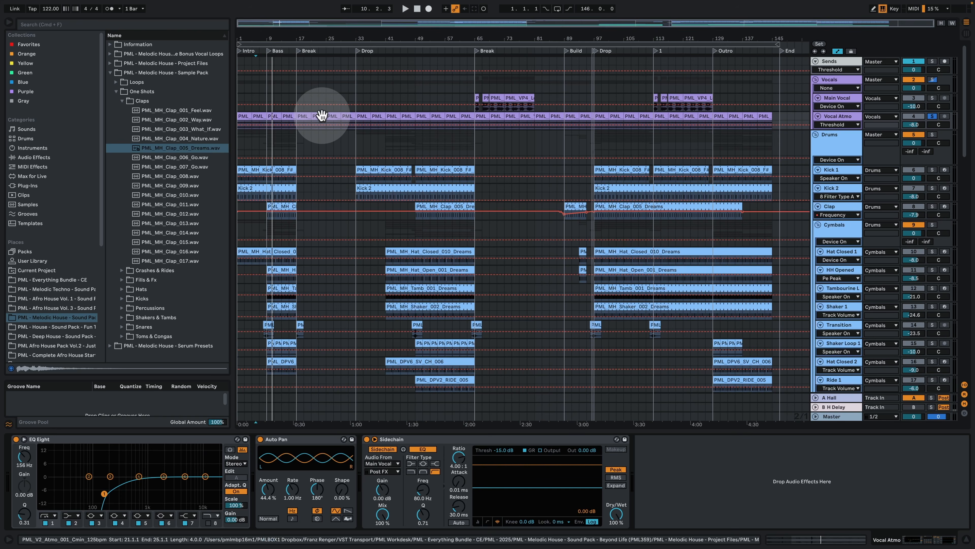
key(space)
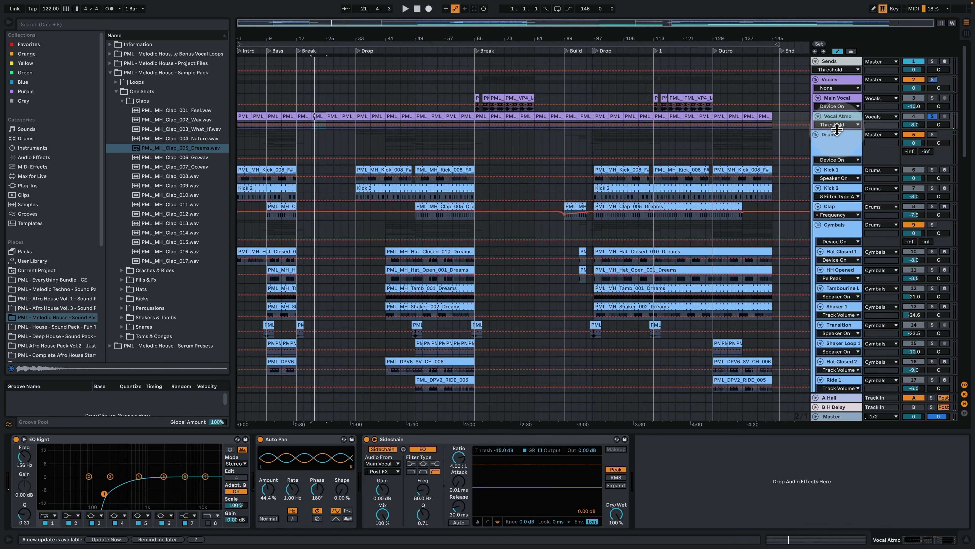
key(z)
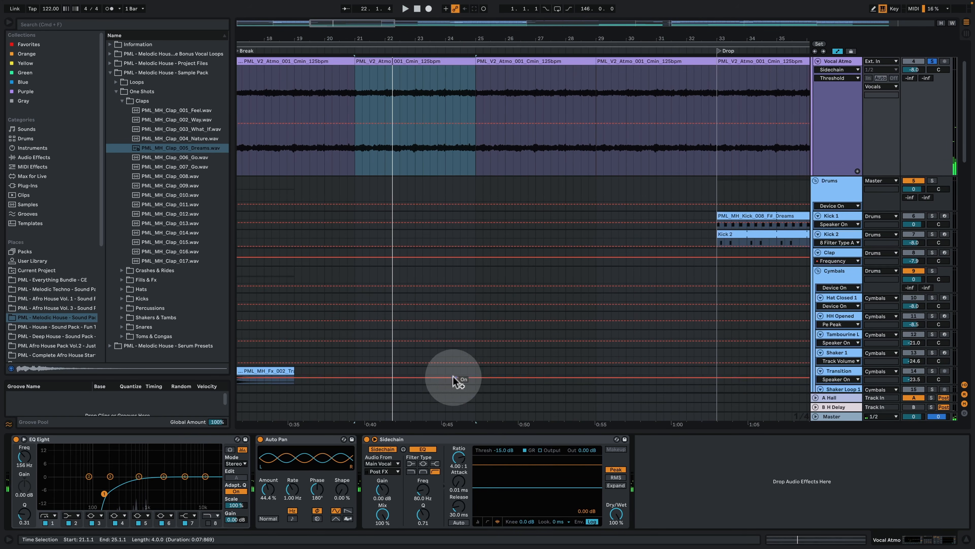
scroll(456, 384, up, 2)
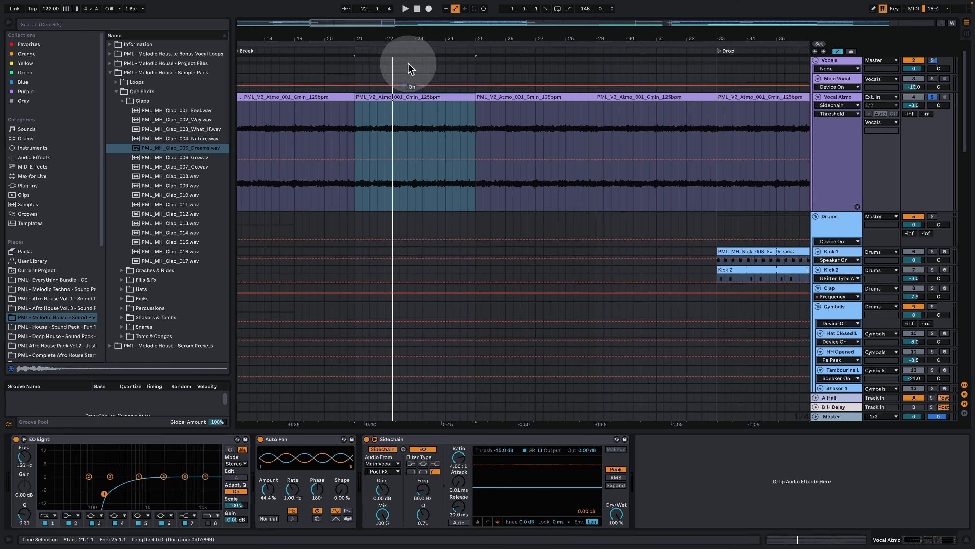
Step: Enlarge the Main Vocal track, solo it with Vocal Atmo, and play its long phrase clip at bar 69
drag(410, 37, 410, 8)
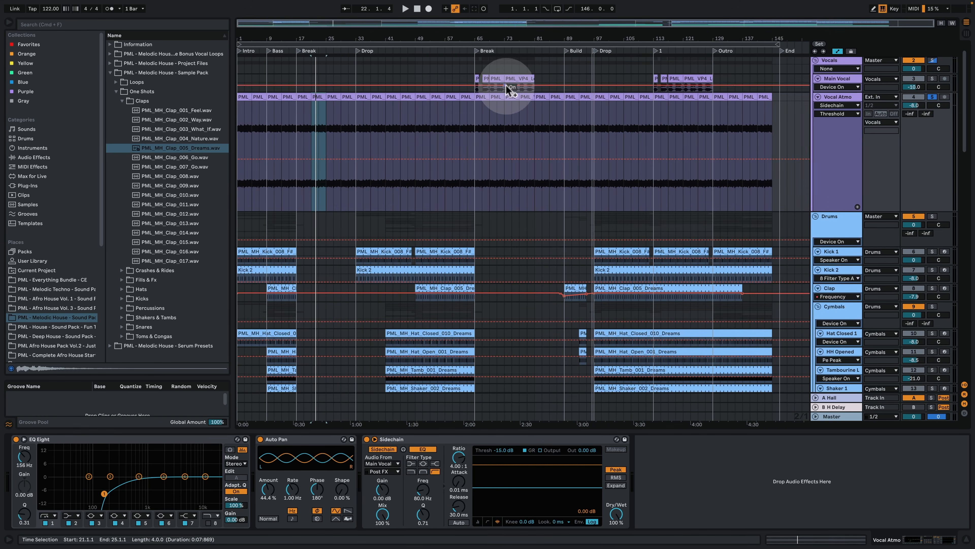
drag(835, 94, 836, 178)
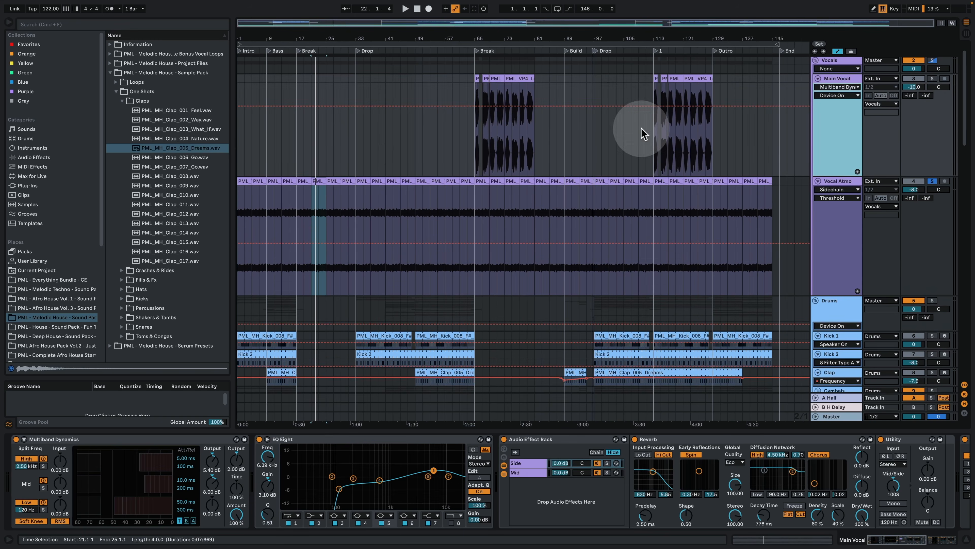
click(496, 78)
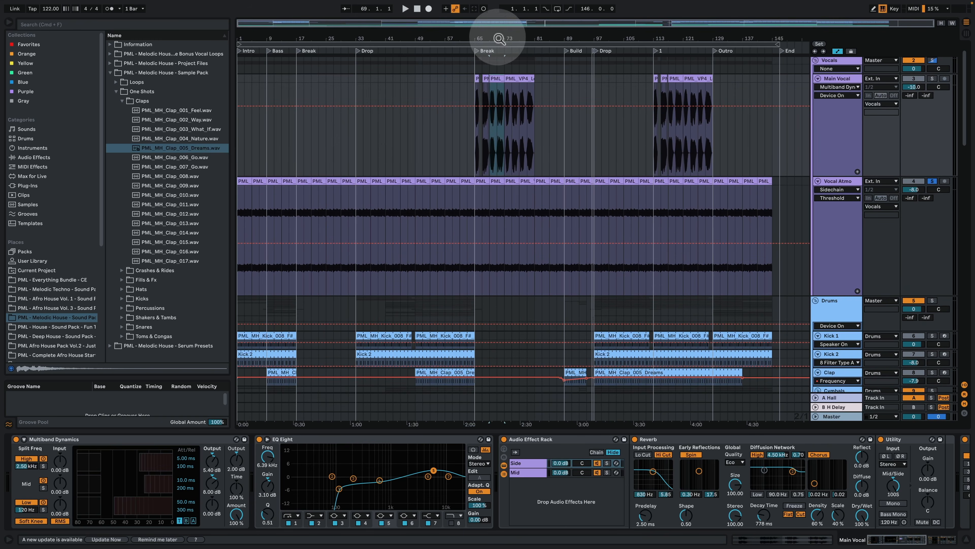
drag(499, 38, 453, 76)
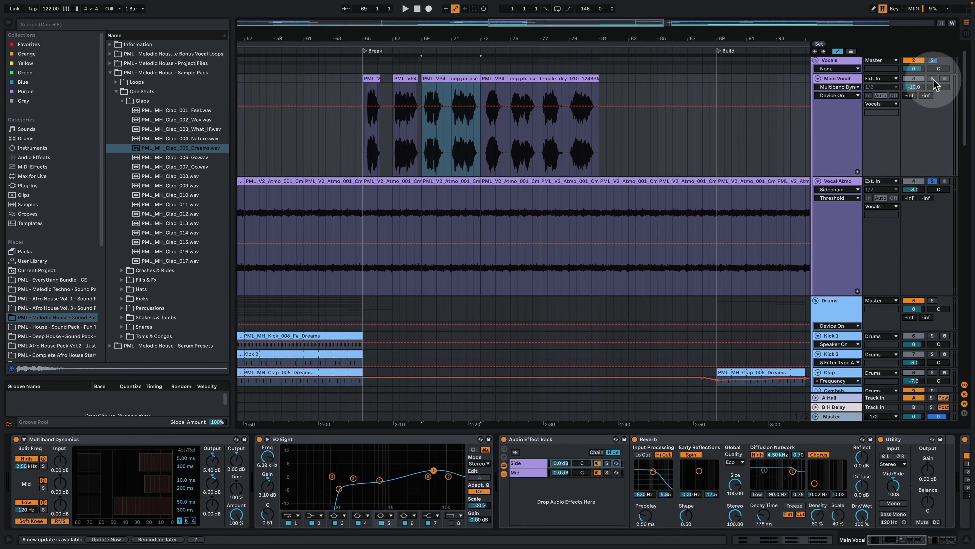
key(space)
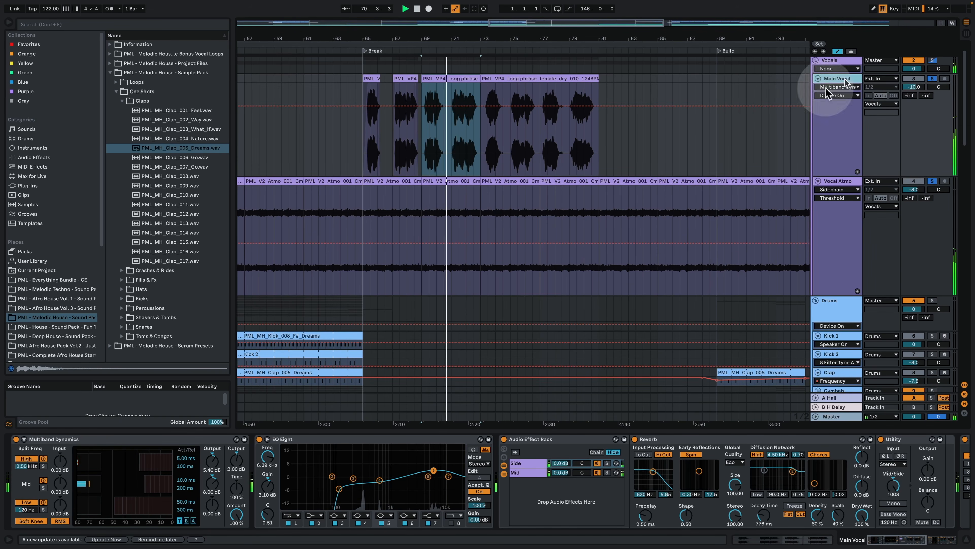
drag(457, 41, 454, 39)
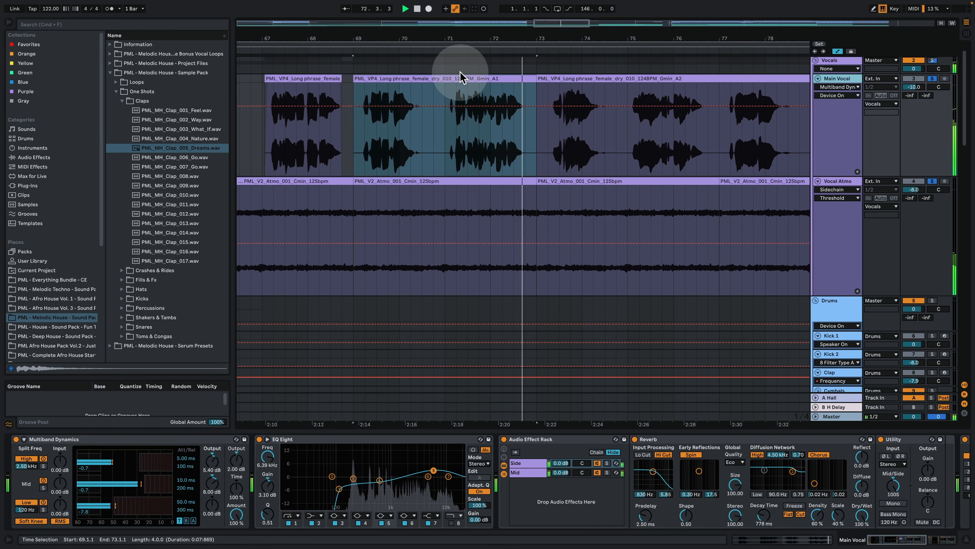
Step: Examine the warp and pitch settings of the long phrase vocal clip, and return to the track's effect devices
double_click(455, 77)
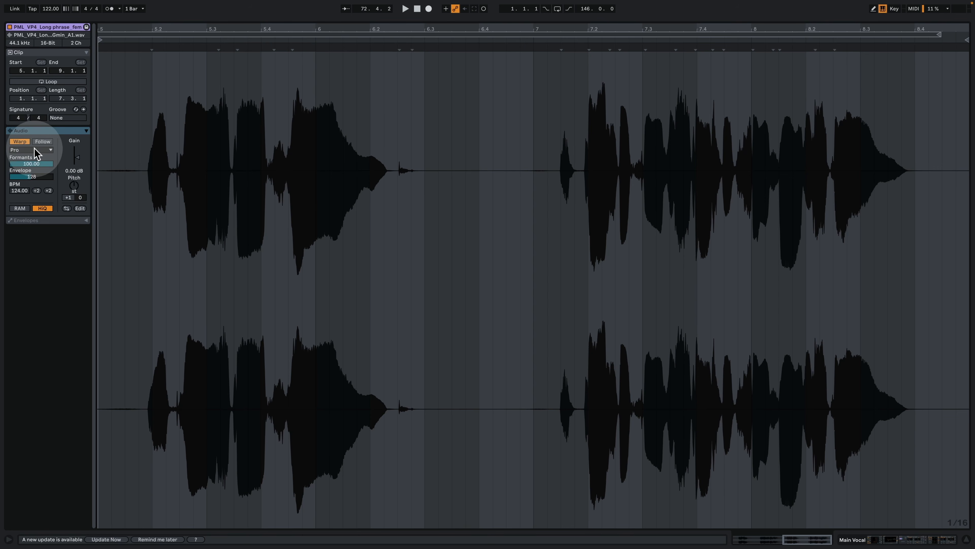
click(64, 289)
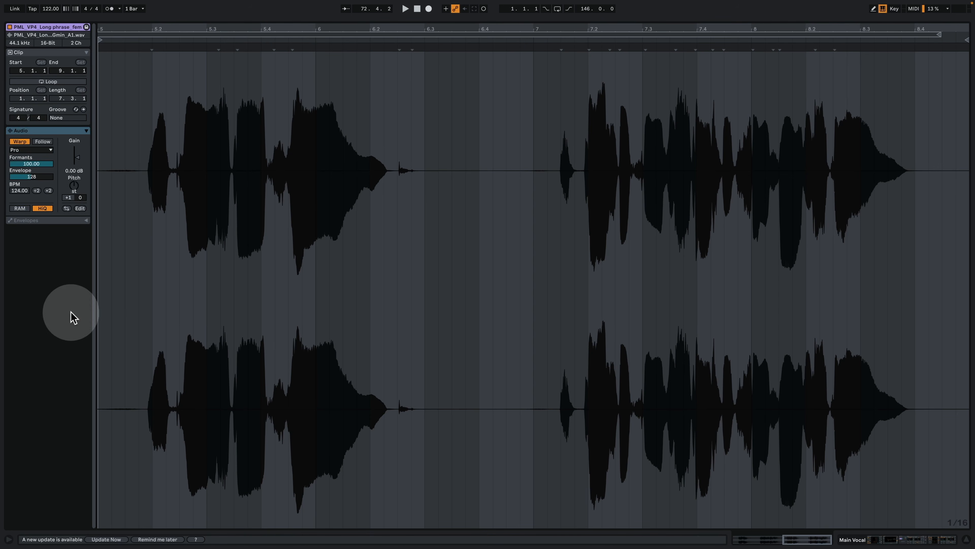
click(885, 539)
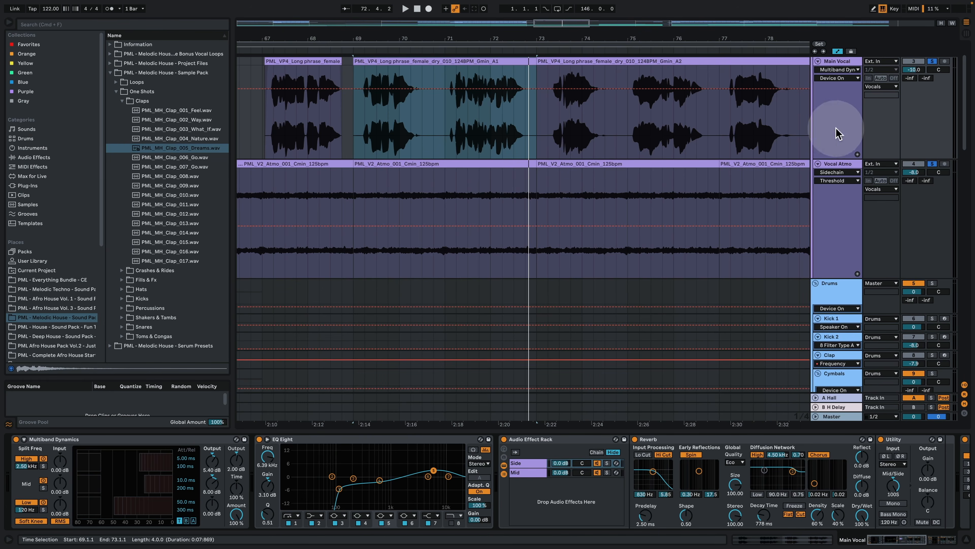
Step: Play the Main Vocal soloed alone and bypass its Multiband Dynamics, EQ Eight and Audio Effect Rack
click(932, 63)
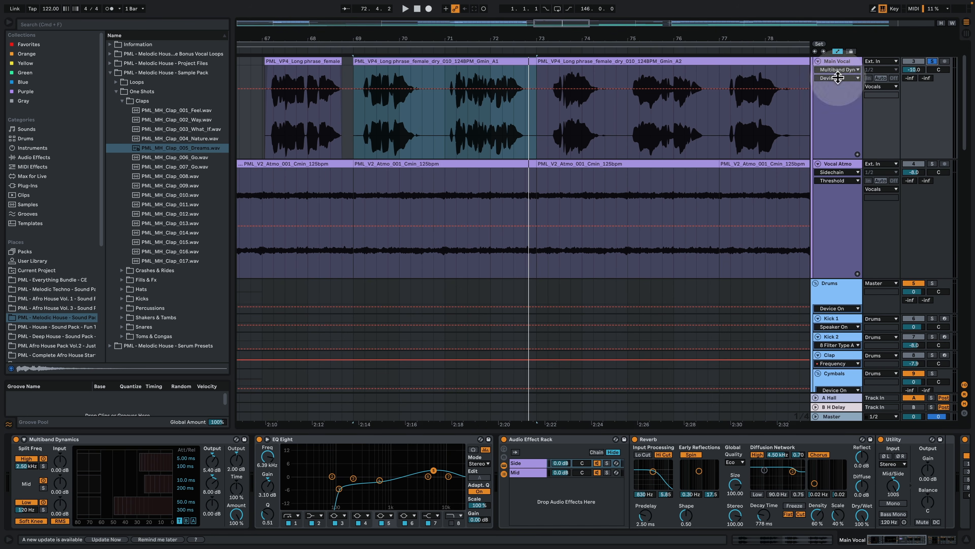
click(468, 109)
key(space)
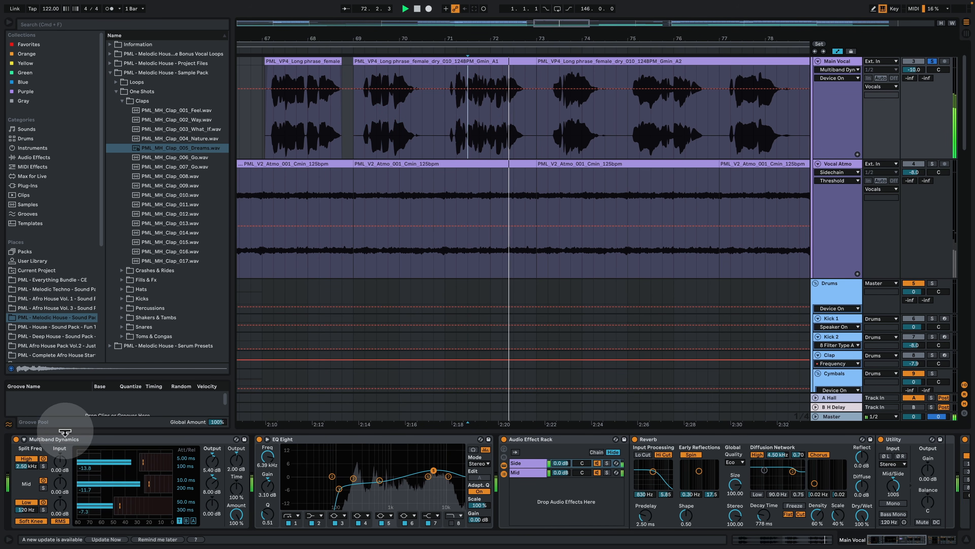
click(16, 439)
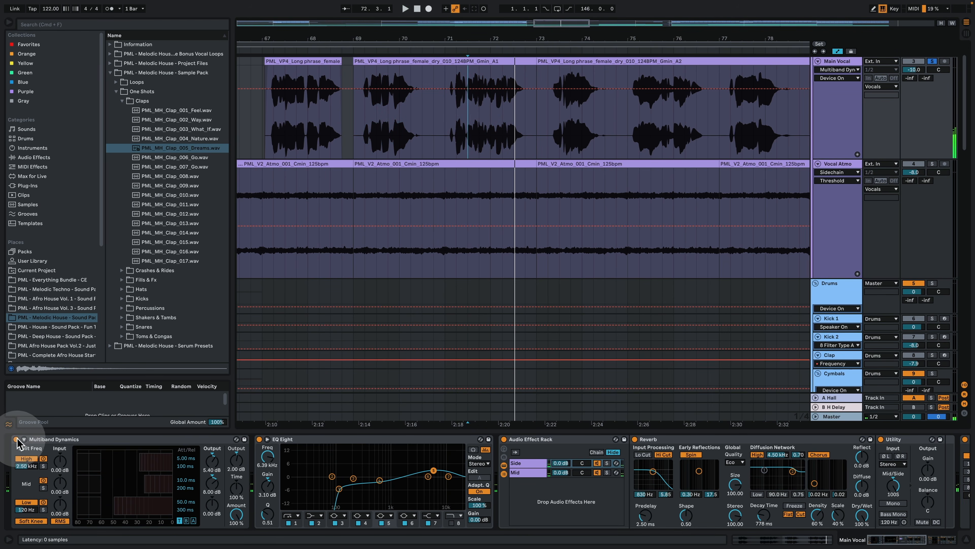
click(259, 439)
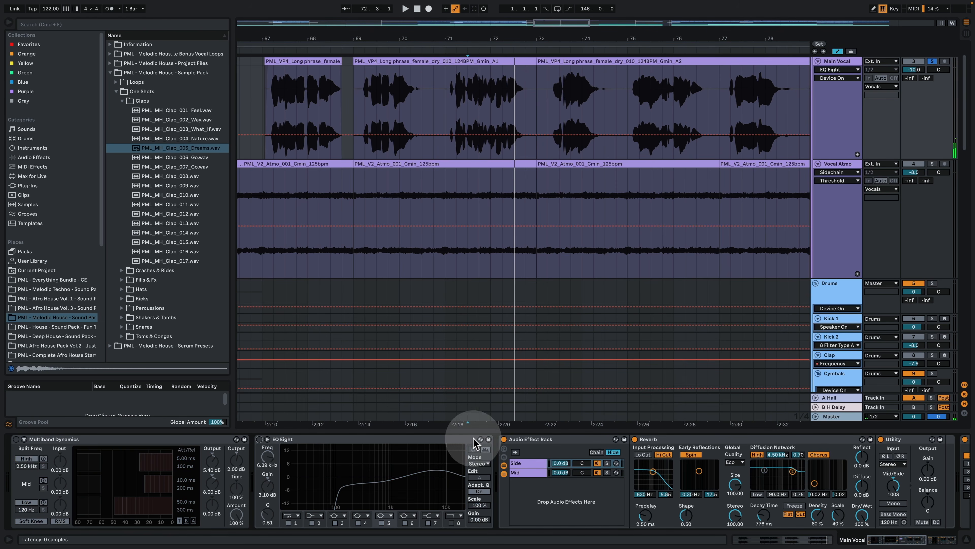
click(504, 439)
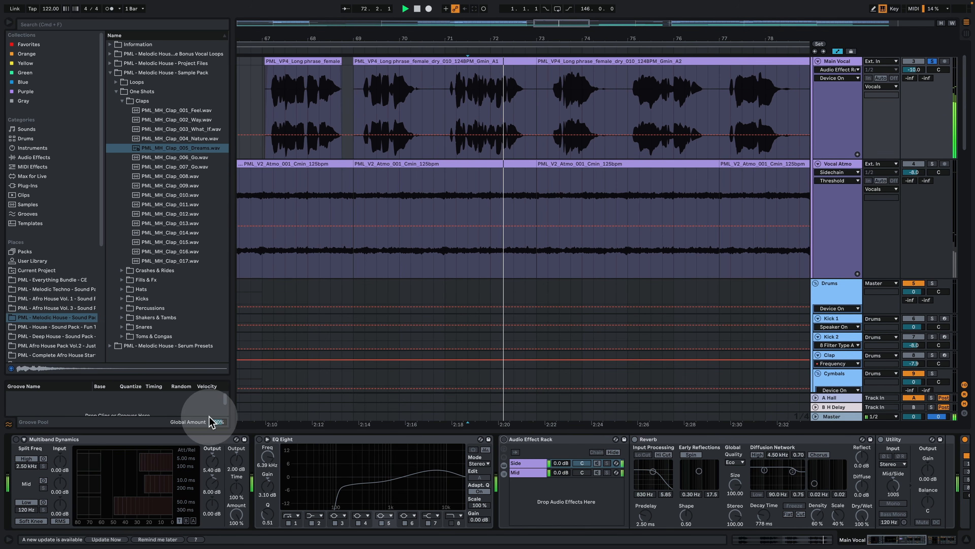
Step: Re-enable the Main Vocal's EQ Eight, replay the phrase, and turn the Audio Effect Rack back on
click(261, 440)
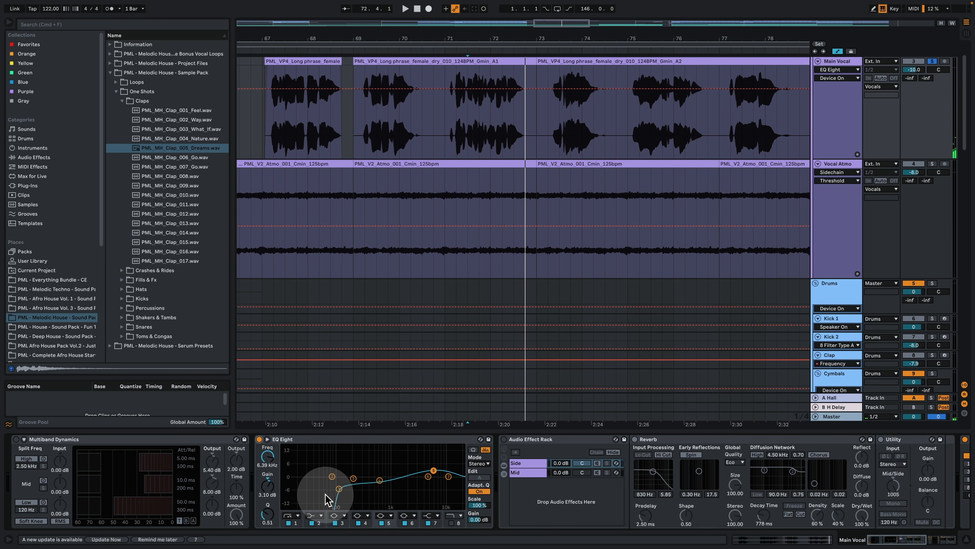
key(space)
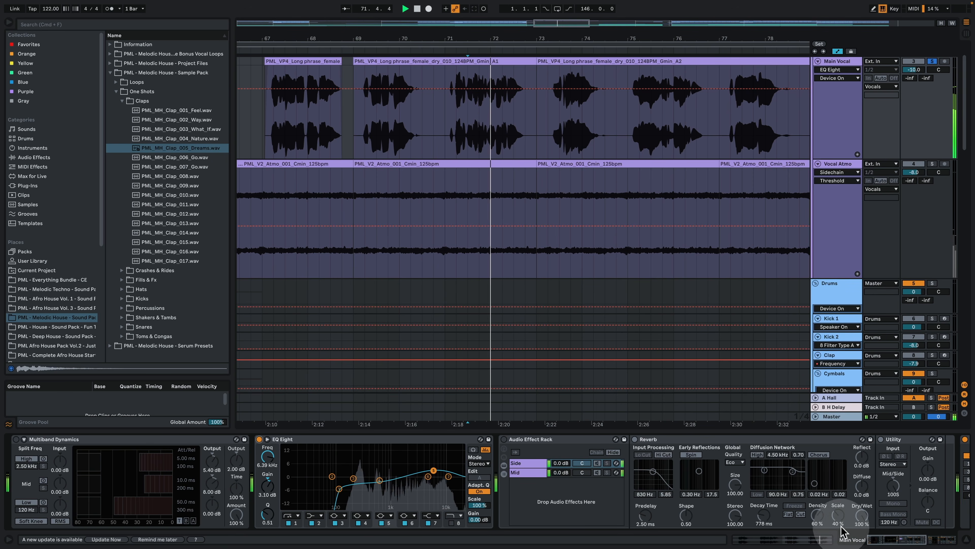
click(503, 439)
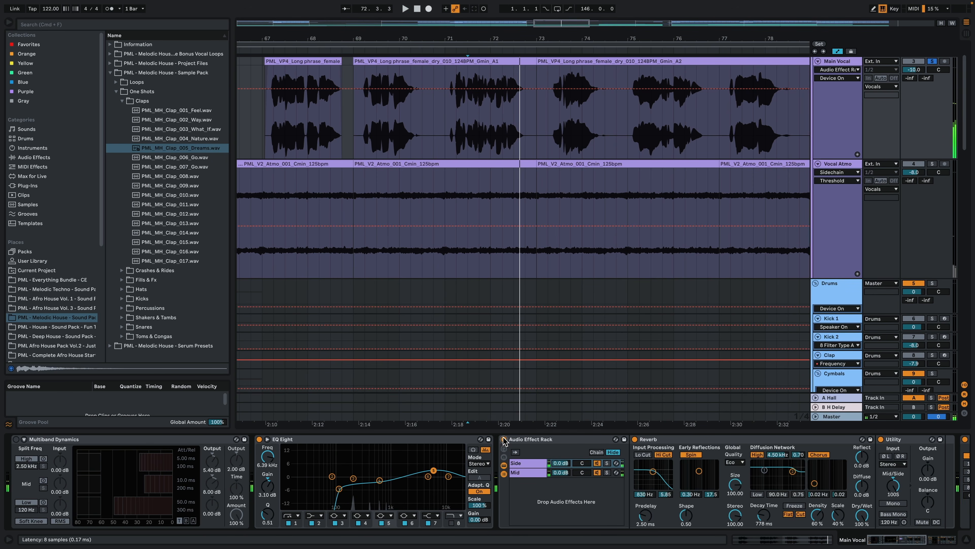
Step: Play the soloed Main Vocal while examining the Mid and Side chains of its Audio Effect Rack
click(894, 542)
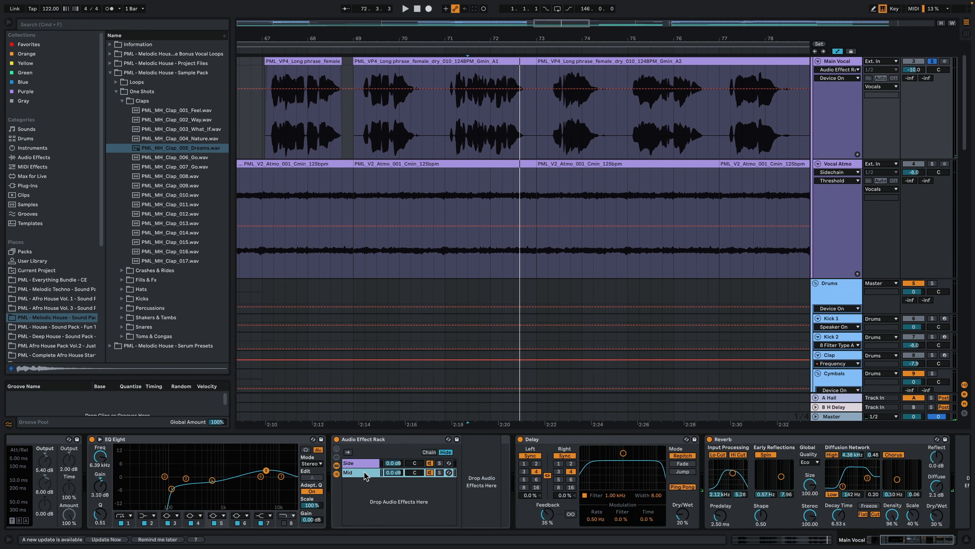
key(space)
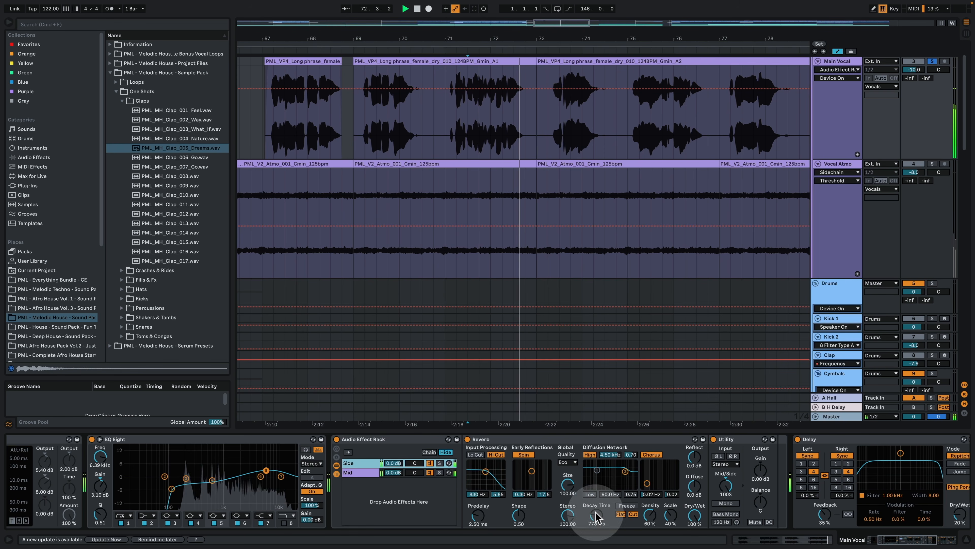
click(563, 438)
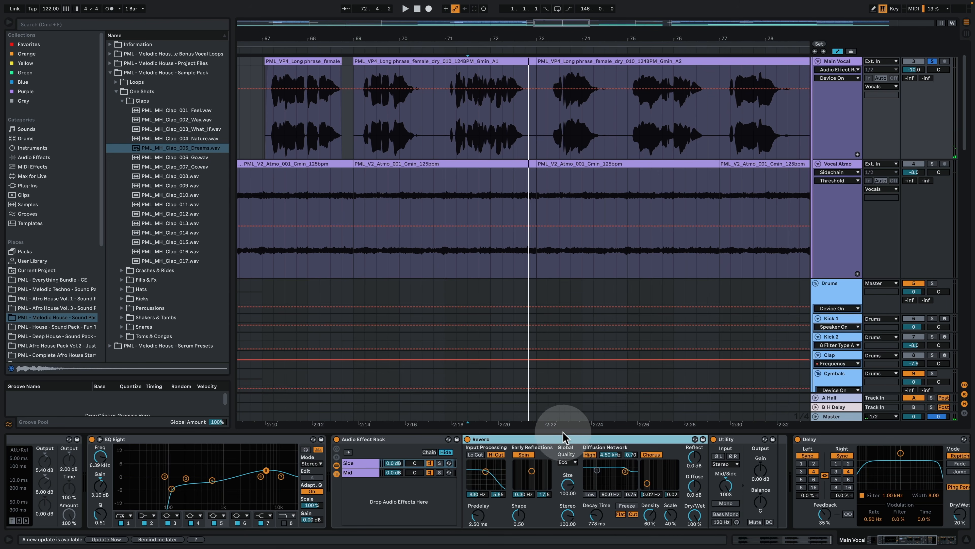
click(892, 542)
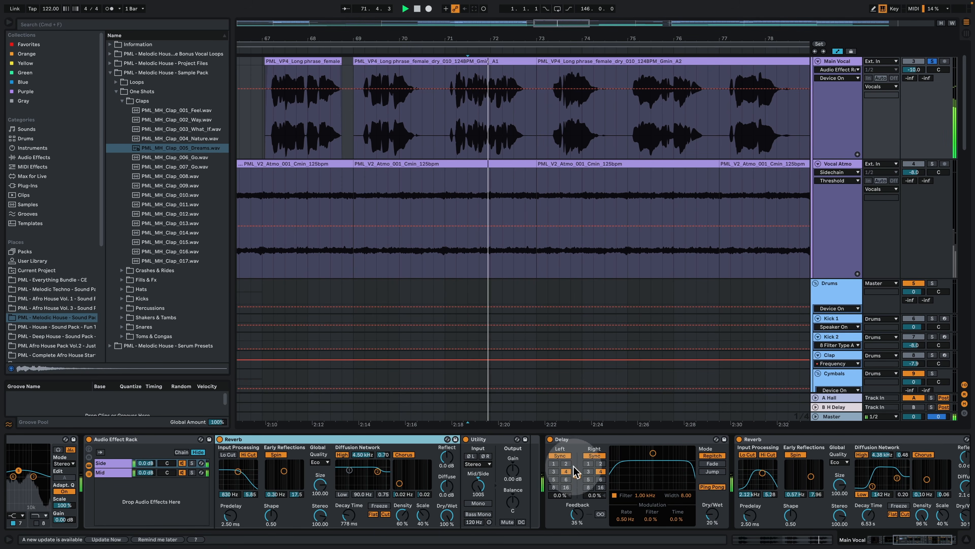
Step: Compare the Main Vocal during playback with its Delay, and then with its final Reverb, bypassed and re-enabled
click(550, 439)
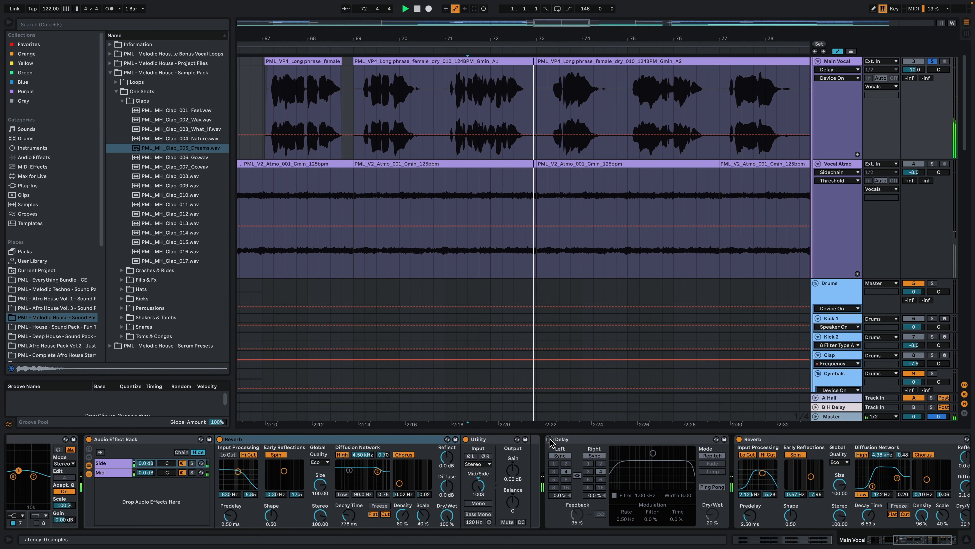
click(550, 439)
key(space)
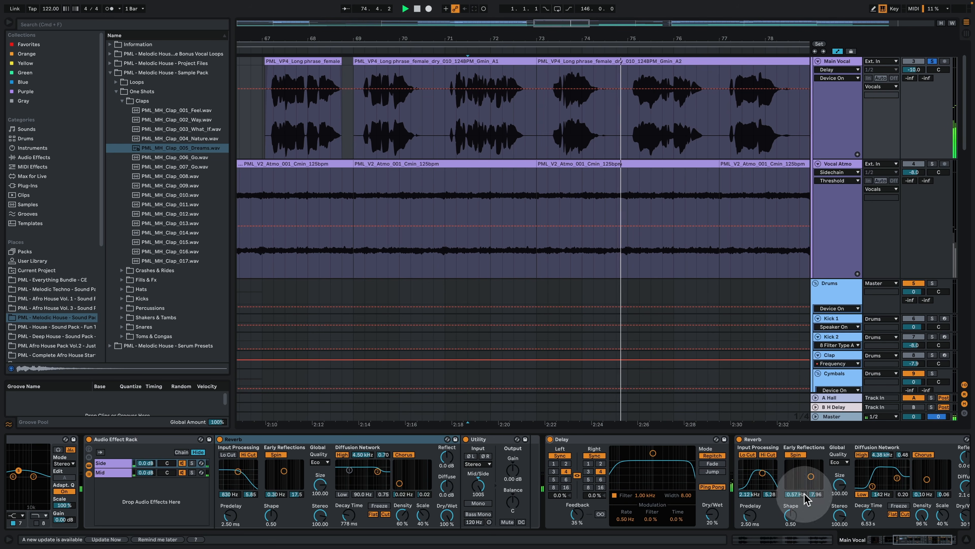
drag(914, 539, 923, 541)
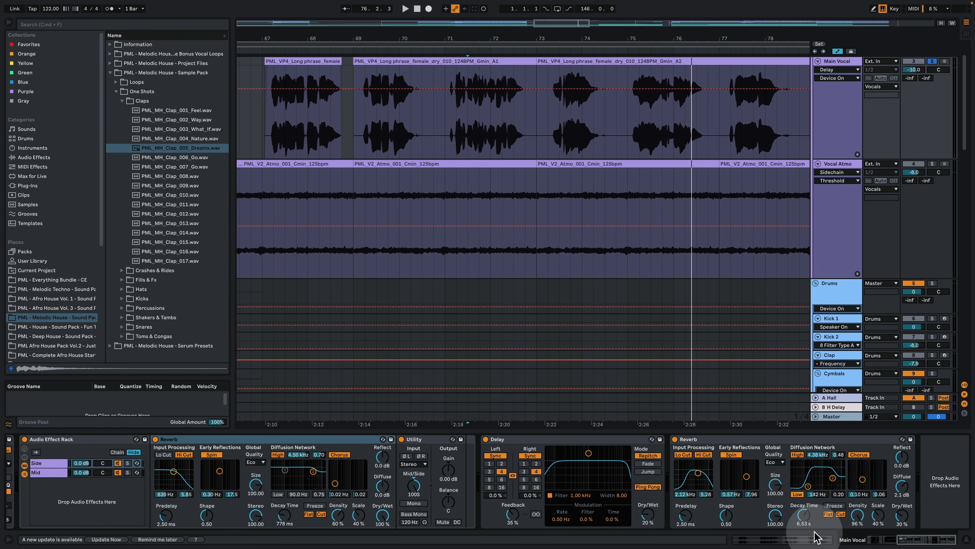
key(space)
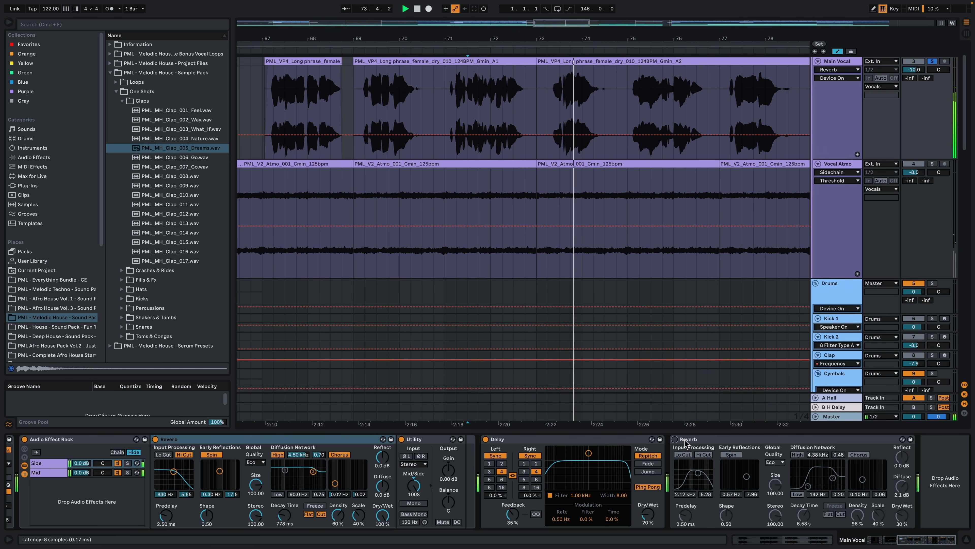
click(675, 440)
Step: Compare the vocal phrase with Multiband Dynamics bypassed and active, leaving the device switched on
drag(923, 538, 832, 537)
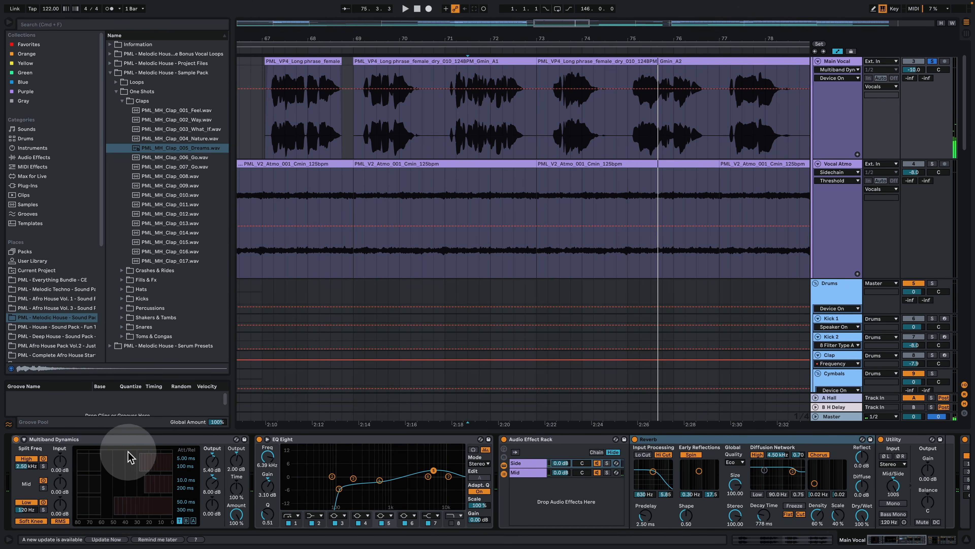
click(153, 440)
key(space)
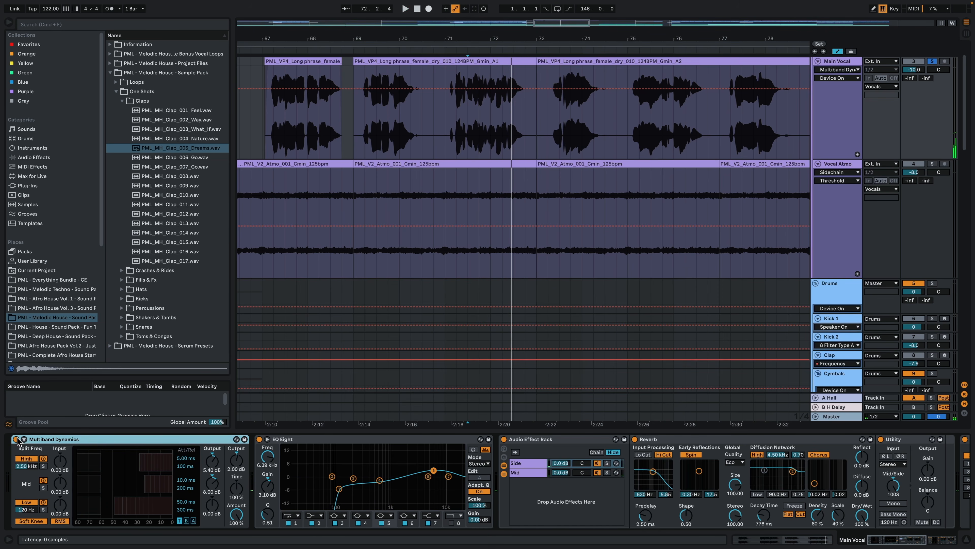
click(15, 439)
key(space)
key(space)
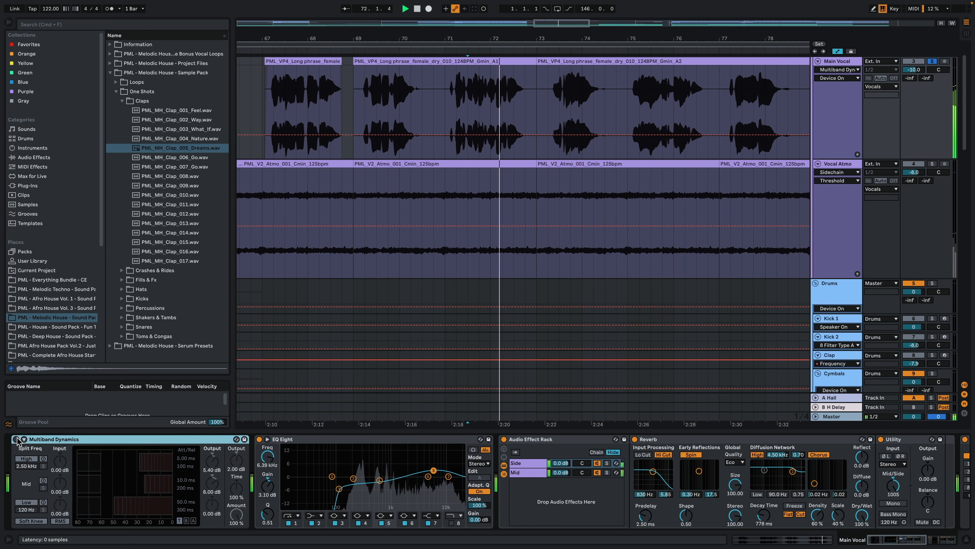
click(16, 439)
key(space)
key(space)
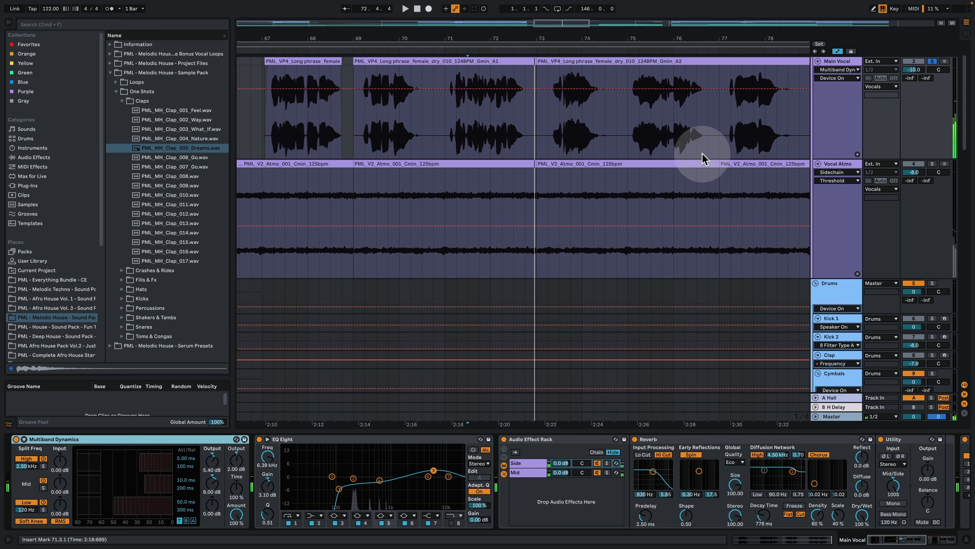
Step: Unsolo the Main Vocal and play its break phrase from about bar 71 in the full mix
click(933, 60)
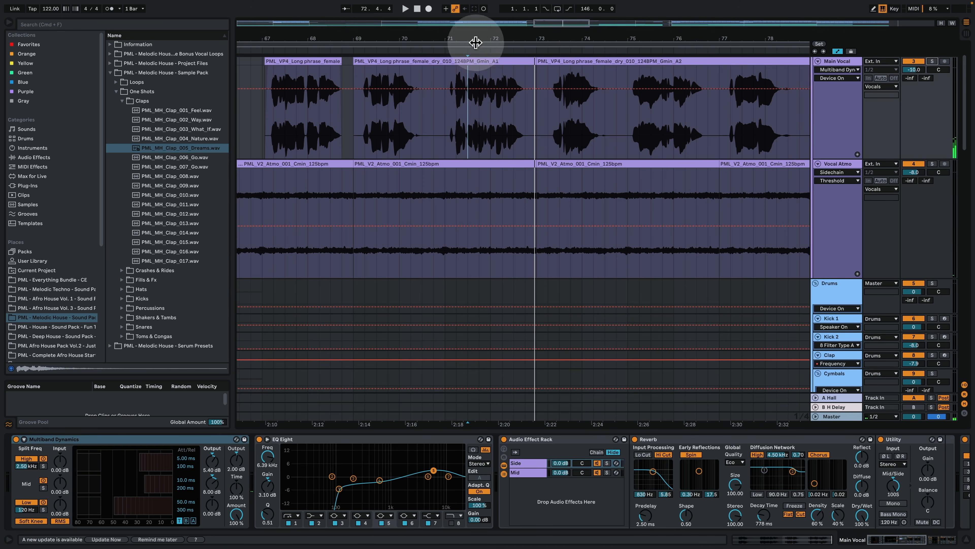
drag(478, 38, 478, 22)
key(space)
key(space)
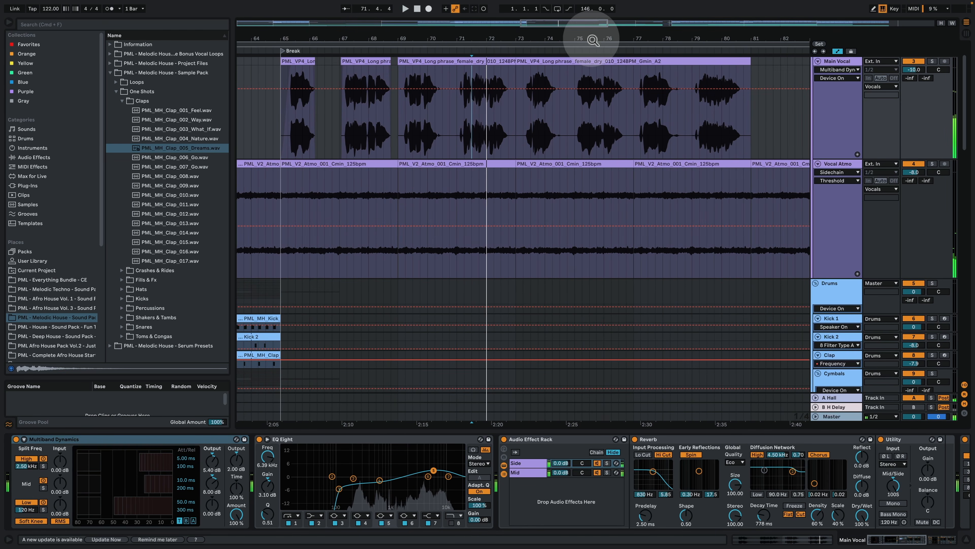
drag(591, 38, 491, 19)
Step: Play the second Main Vocal section from bar 113 in the full mix, bypassing and re-enabling Multiband Dynamics
click(738, 128)
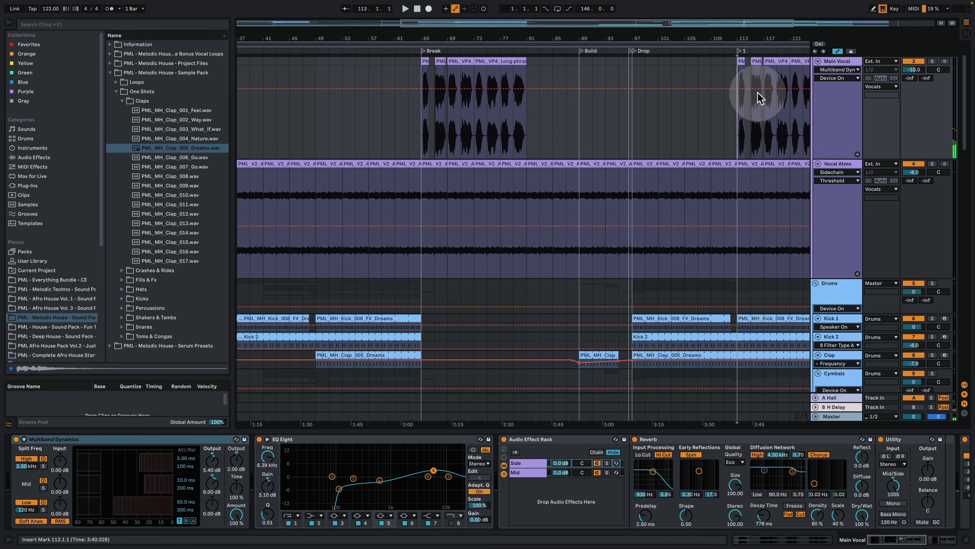
mouse_move(766, 38)
mouse_down()
mouse_move(729, 81)
mouse_move(518, 81)
mouse_up()
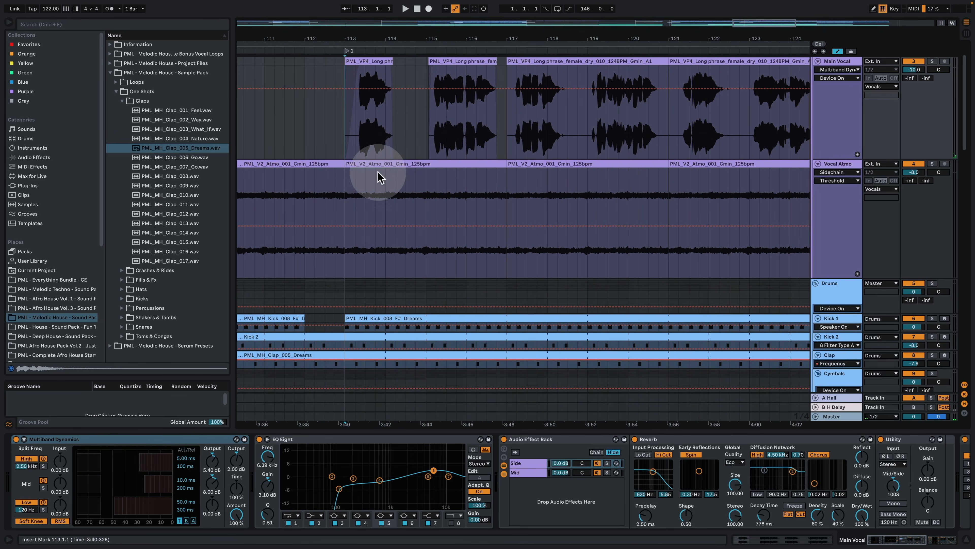
key(space)
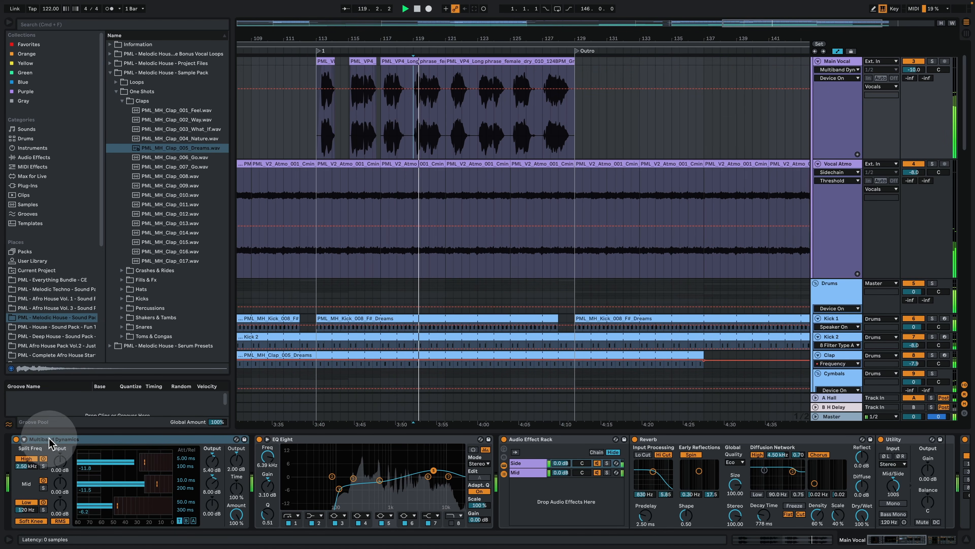
click(16, 439)
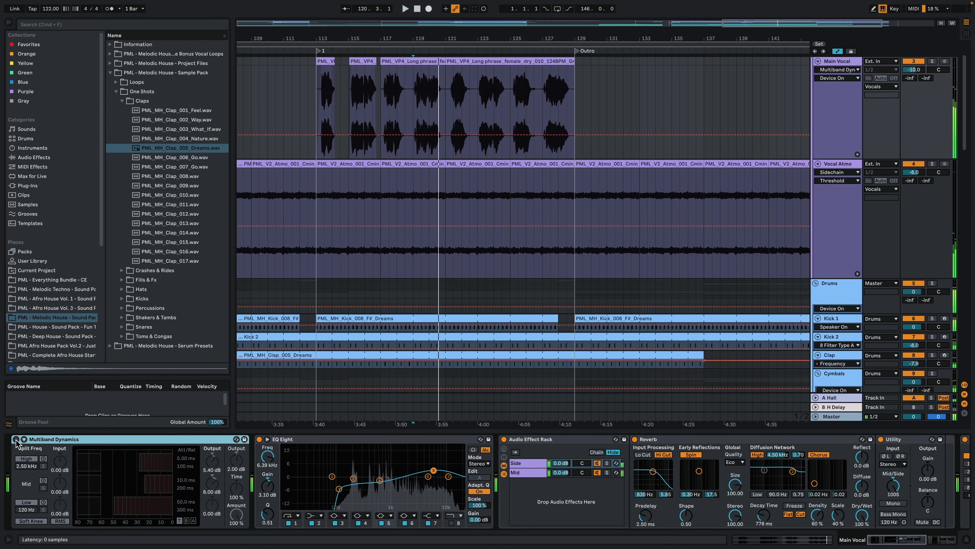
click(16, 439)
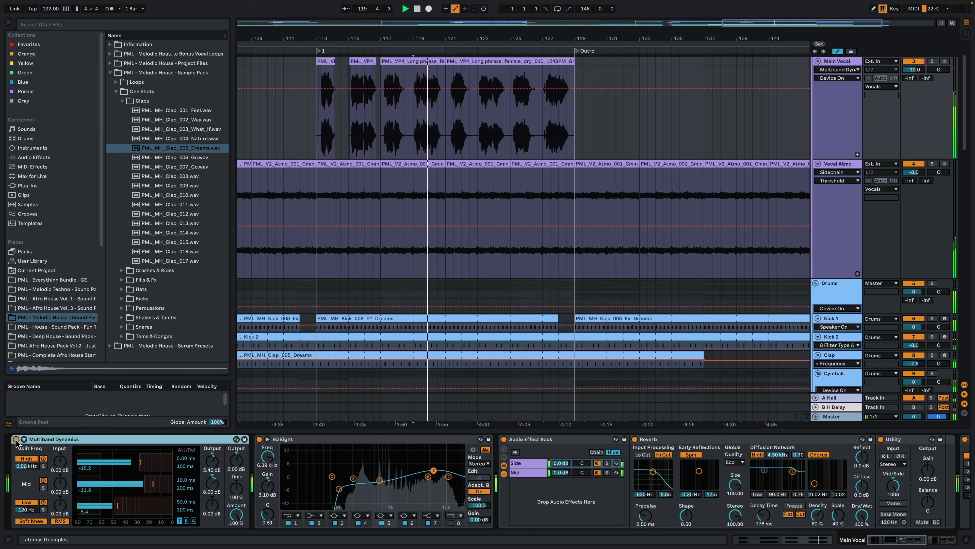
Step: Fold the Vocal Atmo track, hide the device view, and fit the whole arrangement on screen
click(818, 164)
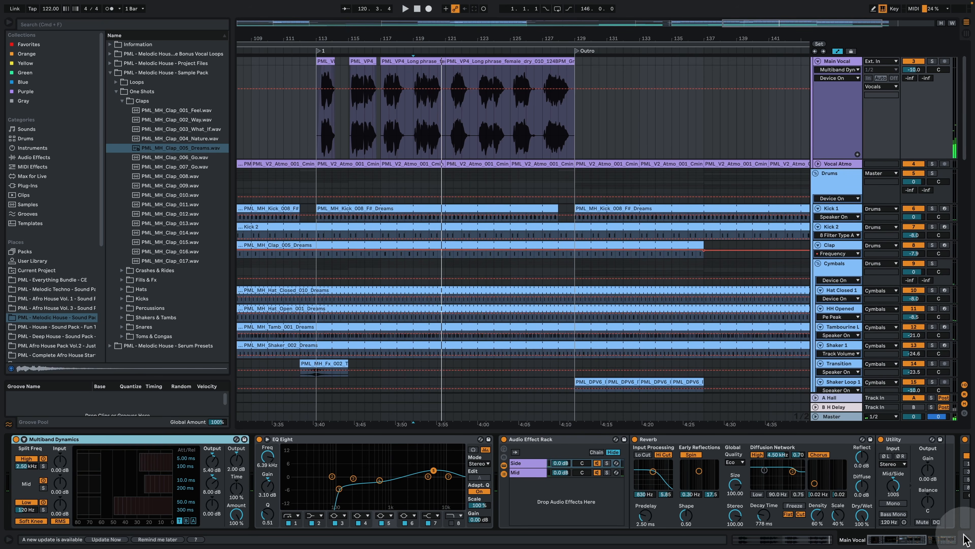
click(965, 536)
drag(486, 39, 487, 6)
scroll(795, 339, up, 2)
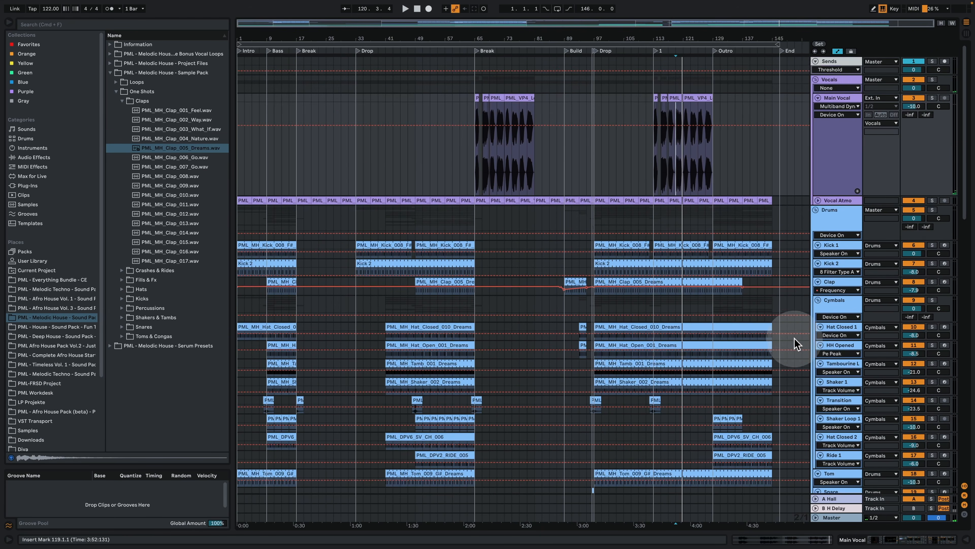
Step: Examine the effect devices of the Vocals group, the Sends track and the Master
double_click(829, 80)
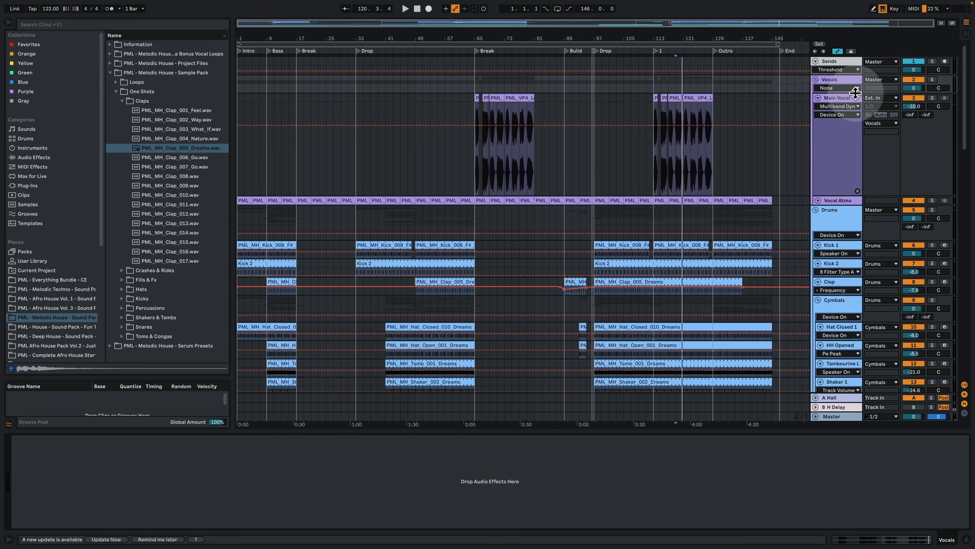
click(833, 61)
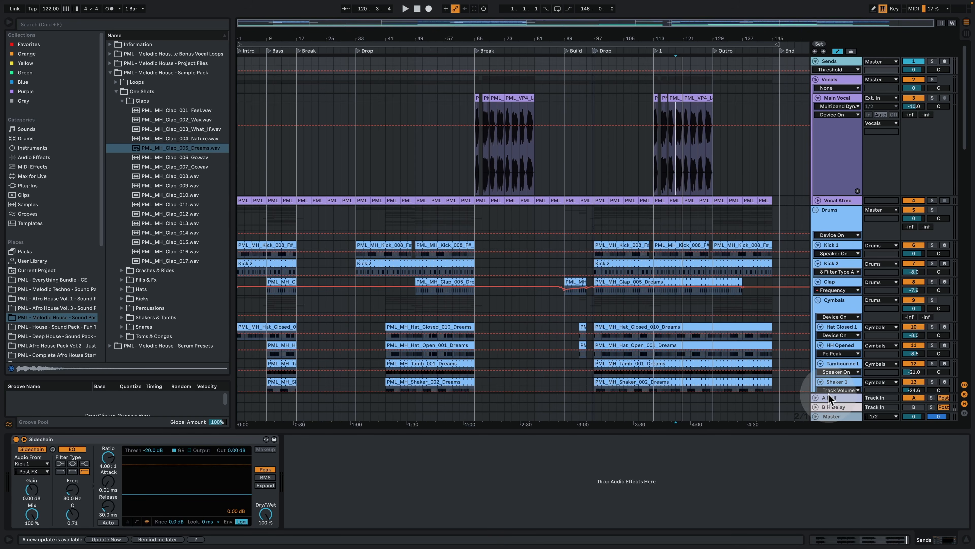
click(850, 420)
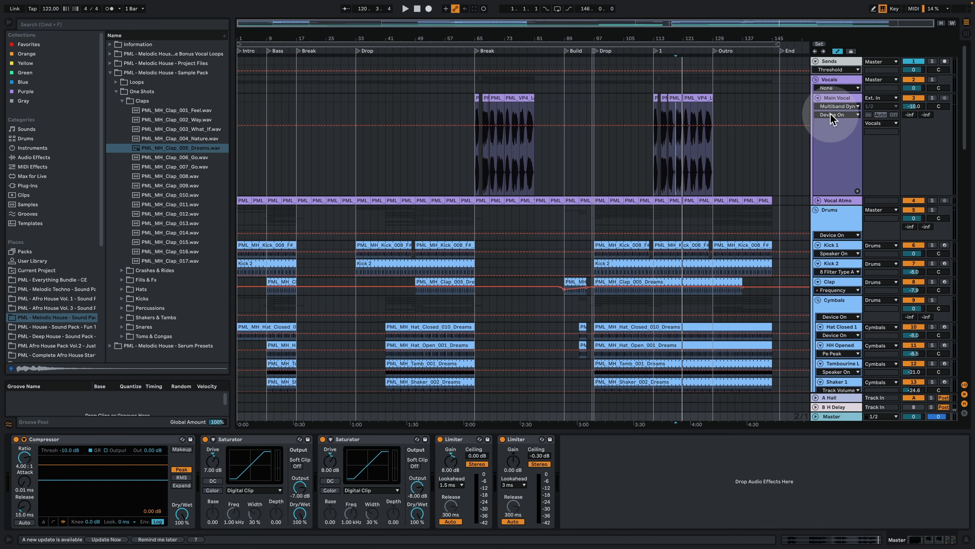
Step: Fold the Main Vocal track and the Drums group, and turn off the automation display
click(817, 99)
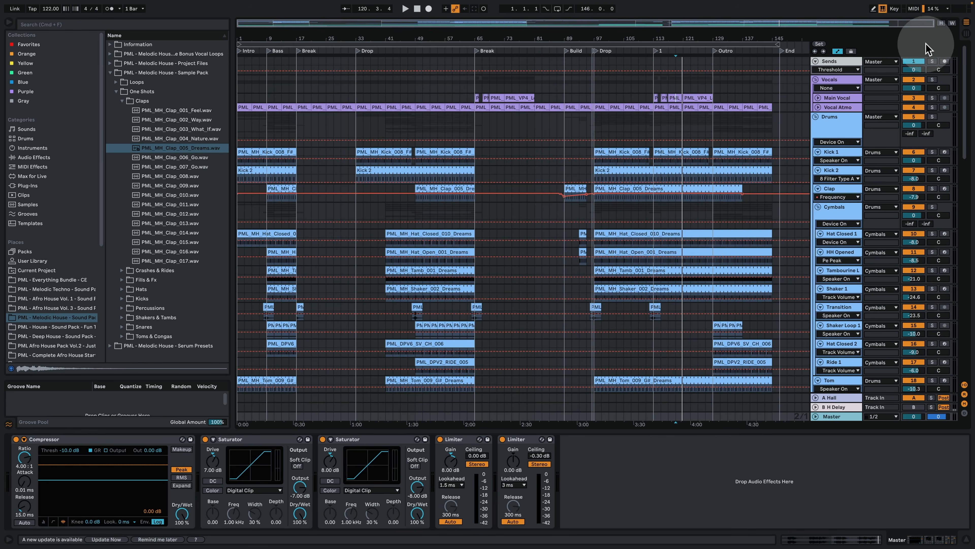
click(837, 51)
click(815, 117)
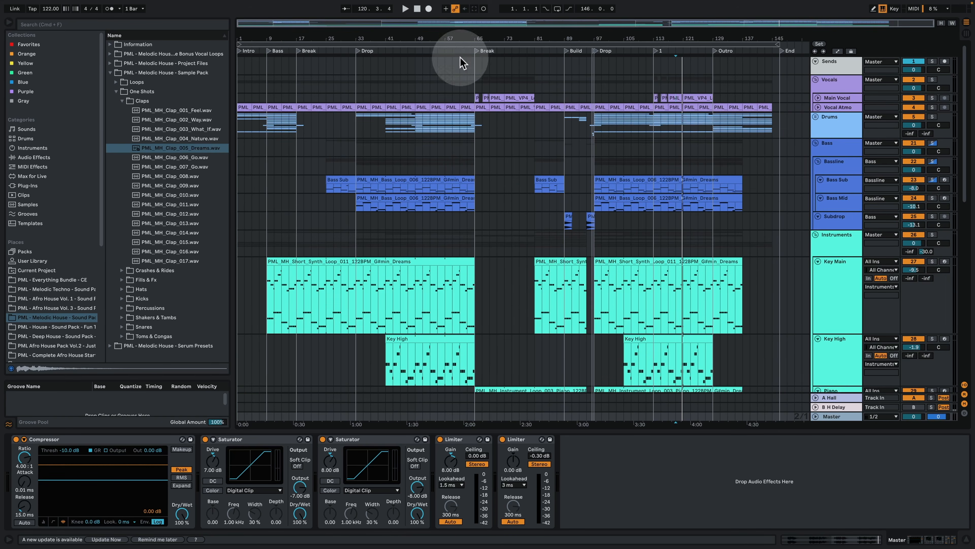
Step: Play the intro from bar 1 and the Bass section from bar 9, checking the drums and Instruments group
click(241, 150)
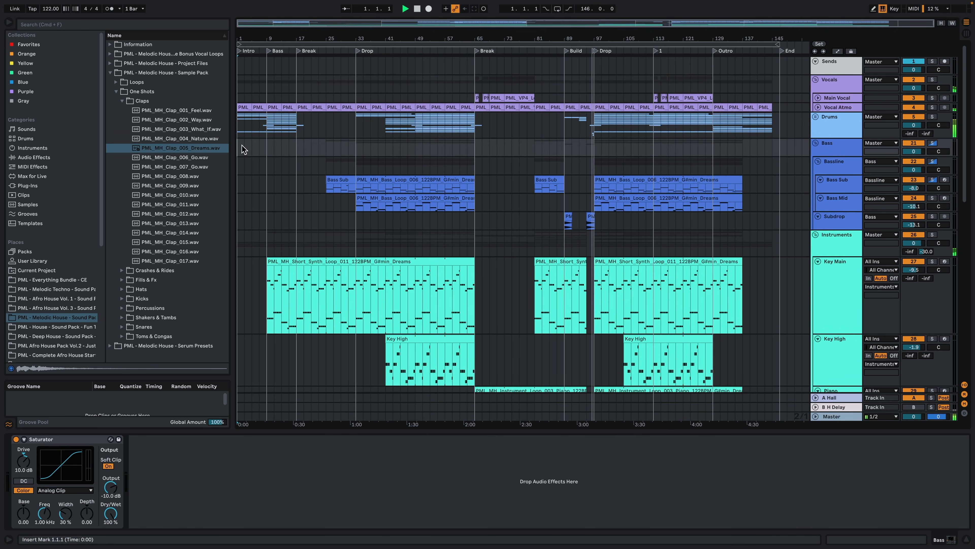
click(241, 144)
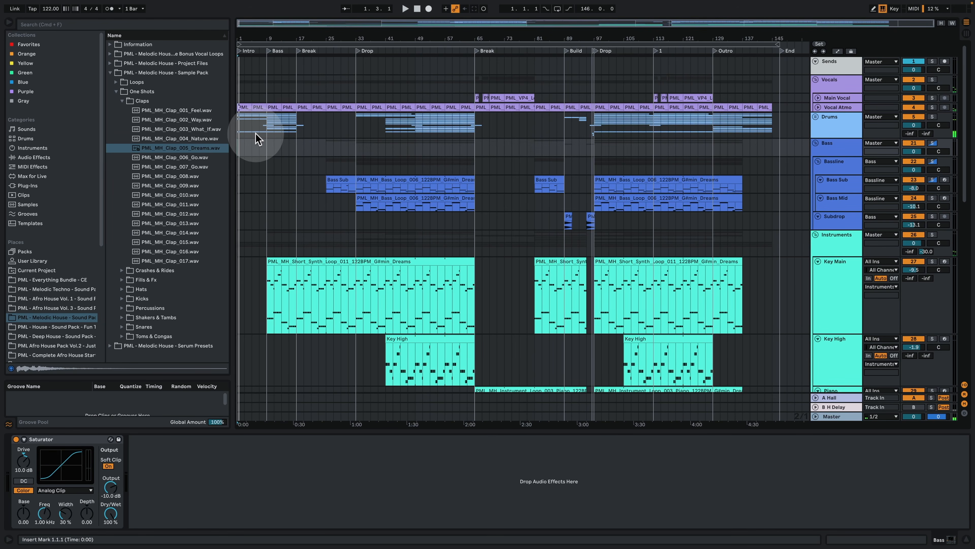
drag(267, 133, 294, 139)
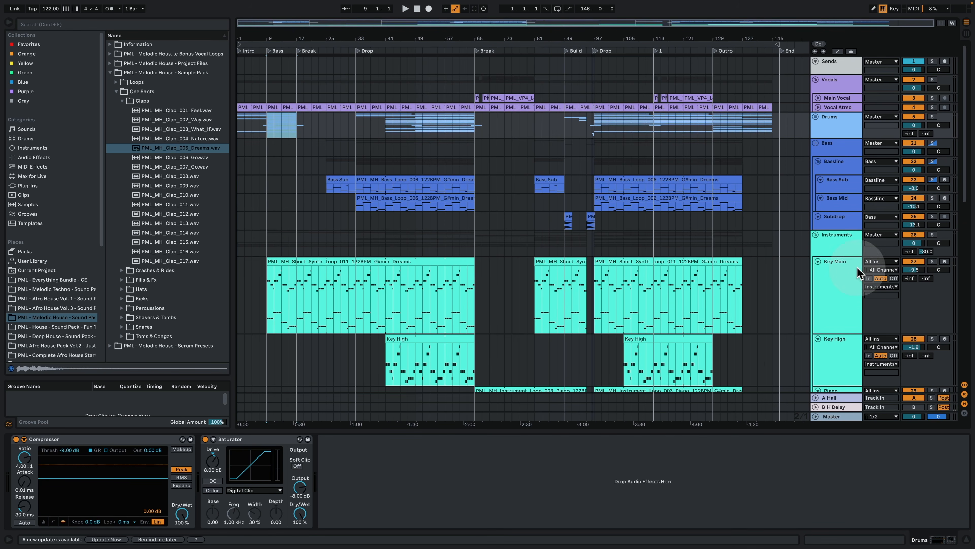
click(271, 203)
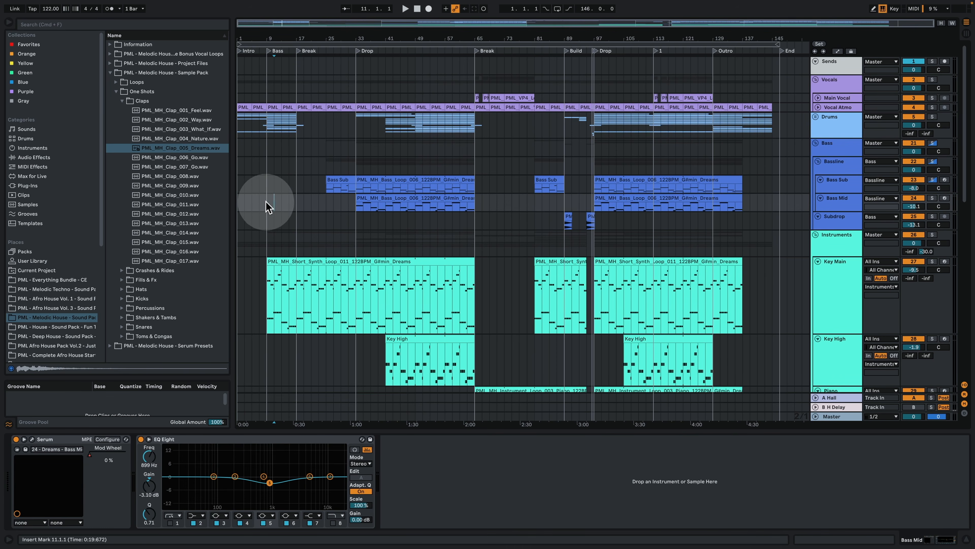
key(space)
click(835, 244)
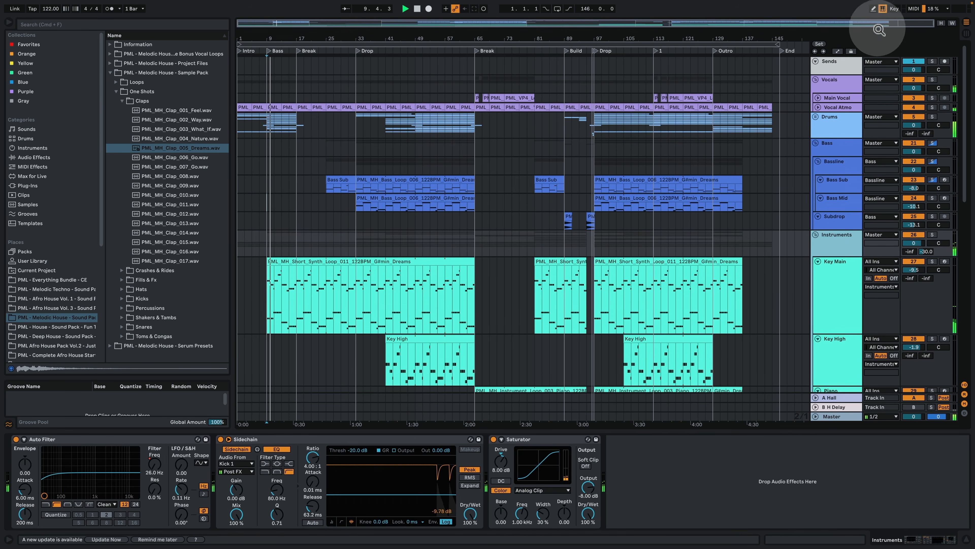
Step: Optimize the track heights and hide the device view to show the full arrangement down to Texture 2
click(941, 22)
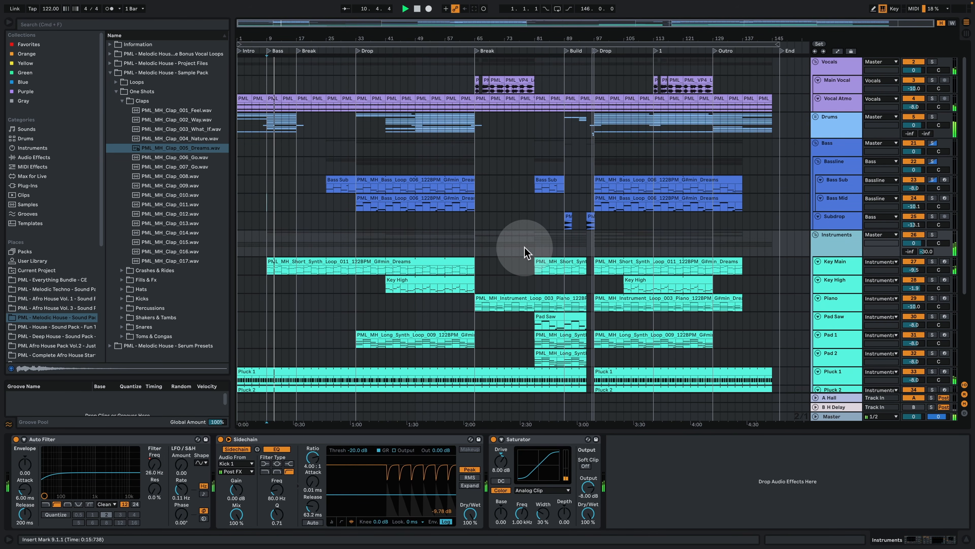
click(967, 539)
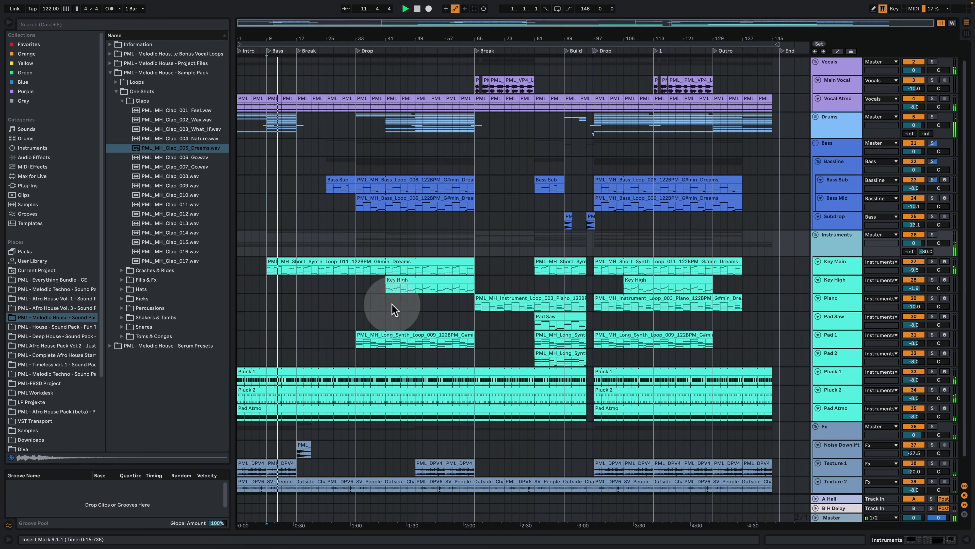
scroll(361, 281, down, 2)
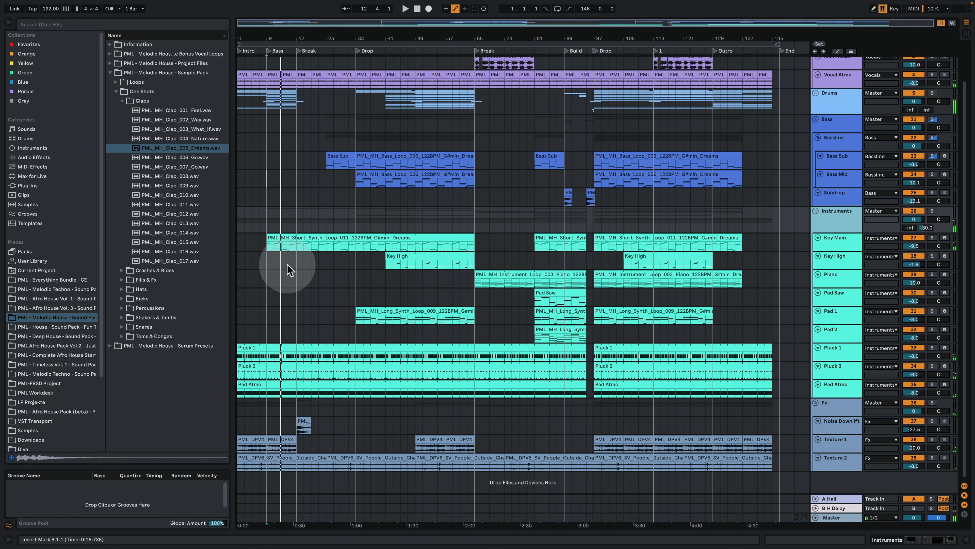
Step: Play the first break from bar 17 and the lead-in to the drop from bar 31
click(296, 265)
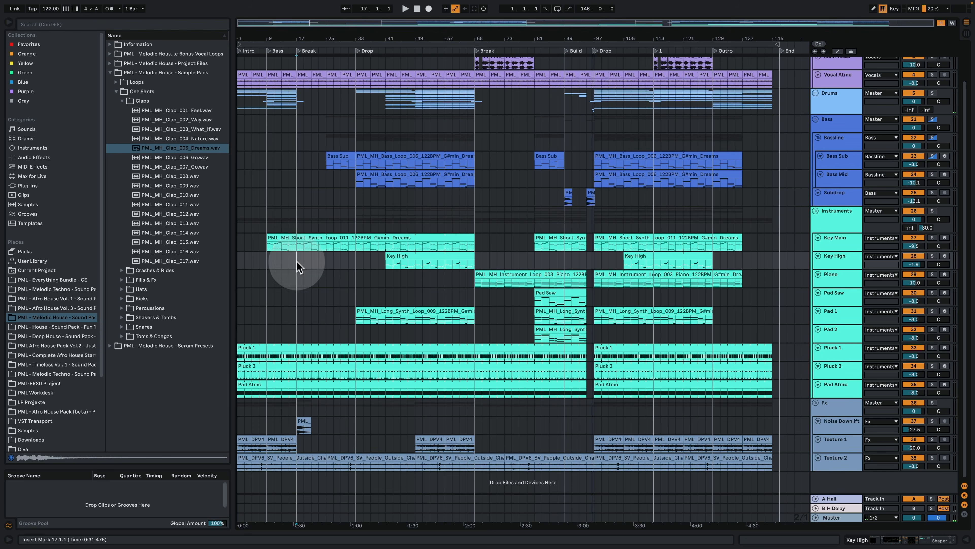
key(space)
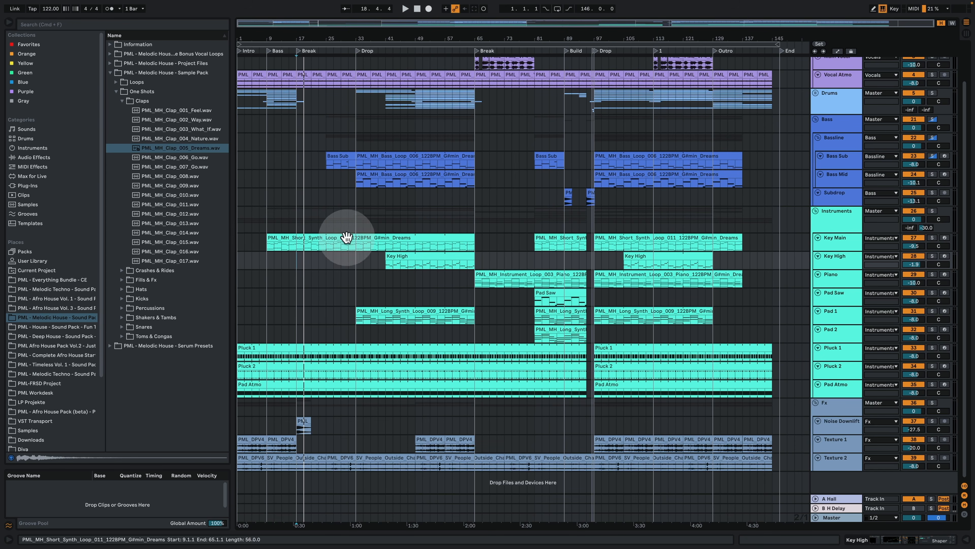
click(349, 201)
key(space)
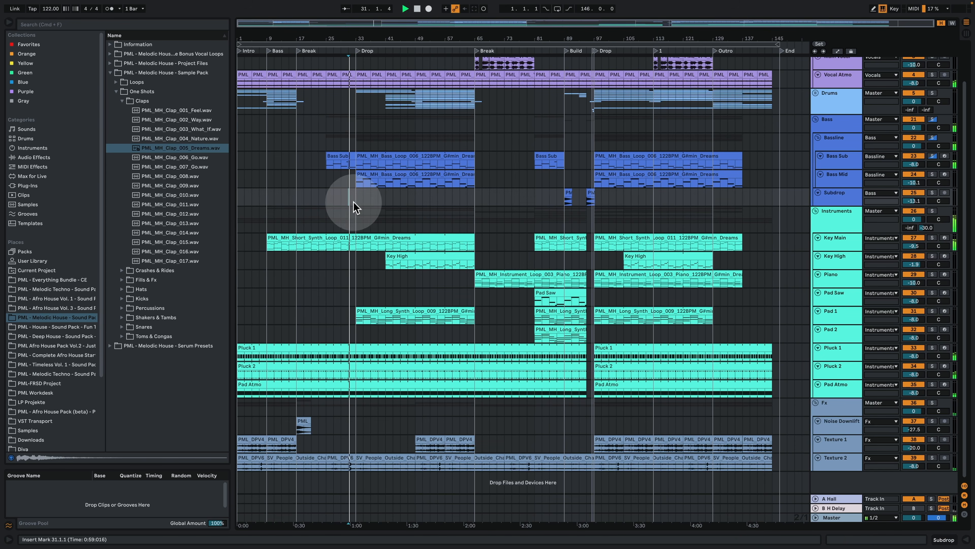
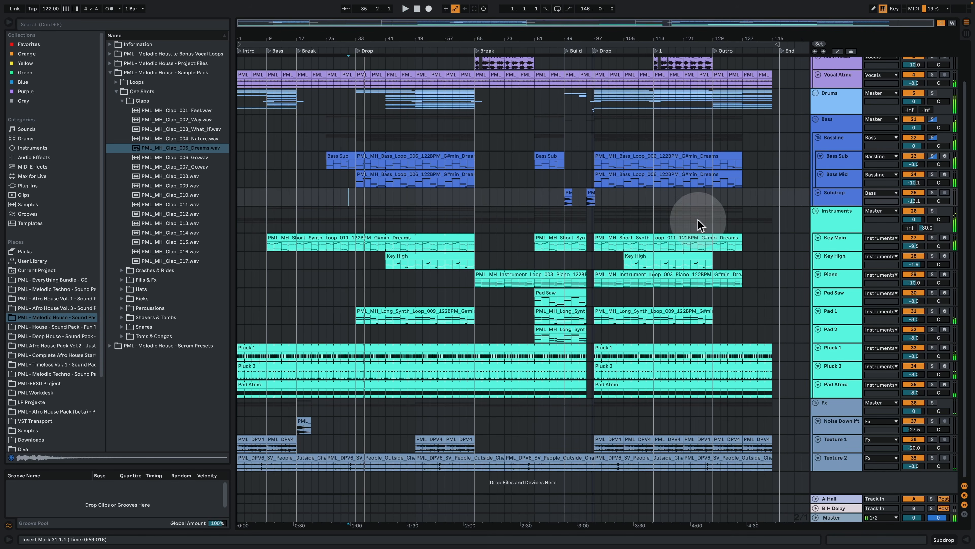
Step: Unfold the Drums group, solo Kick 1 and Tom, and play them from bar 41
click(816, 93)
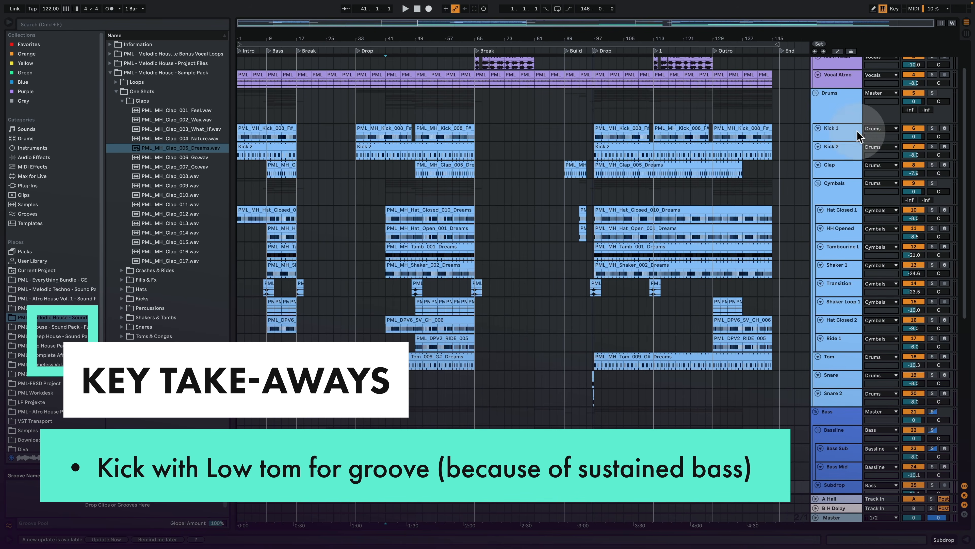
click(933, 128)
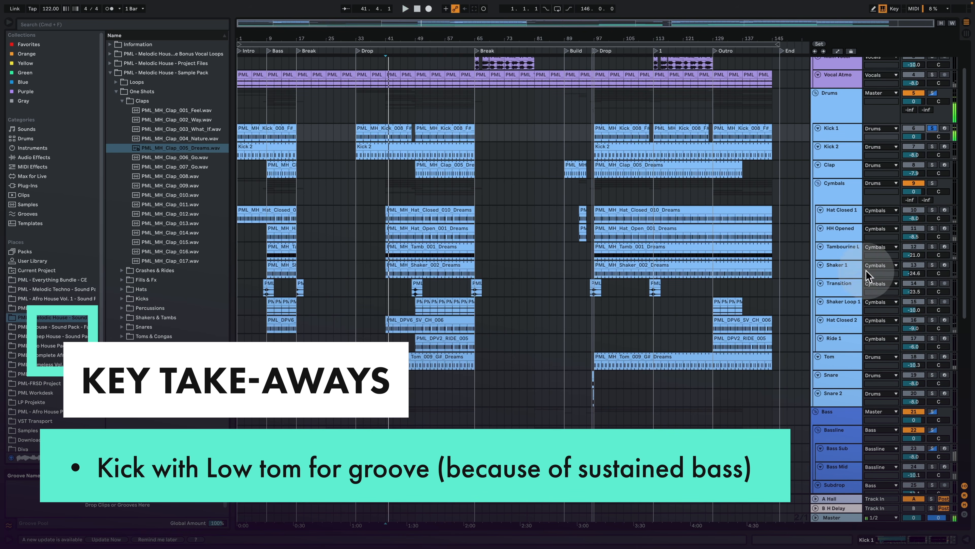
super+click(930, 356)
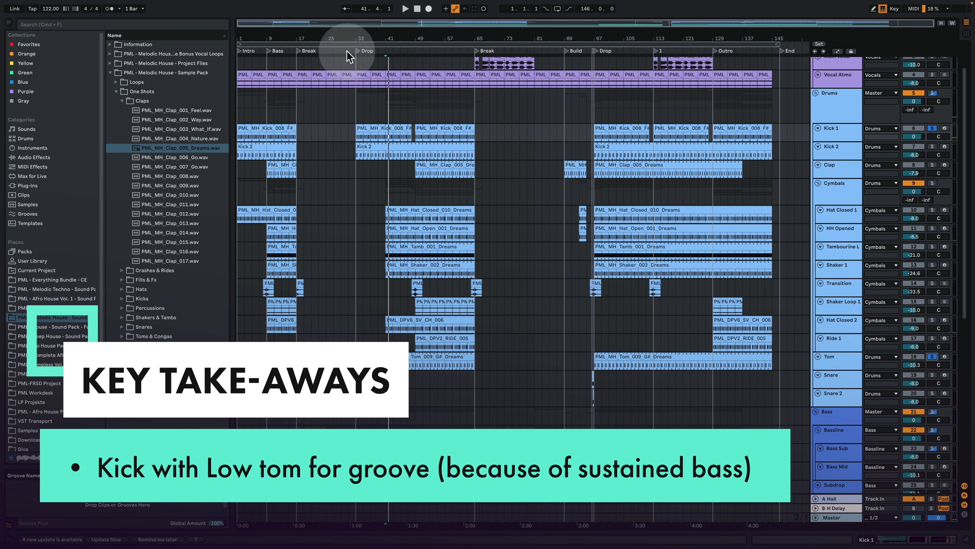
drag(402, 37, 420, 134)
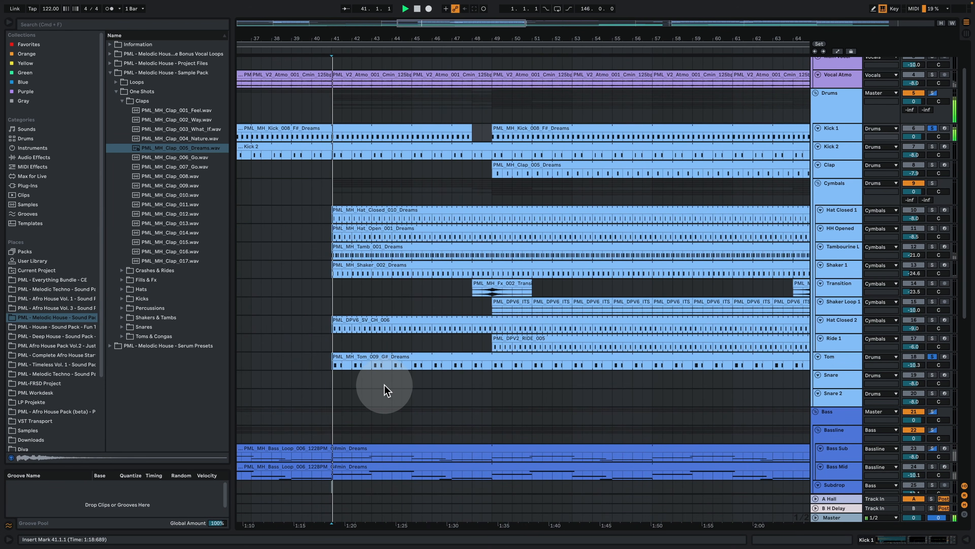
Step: Add Bass Sub to the soloed tracks and play it with the kick and tom from bar 41
scroll(374, 346, down, 5)
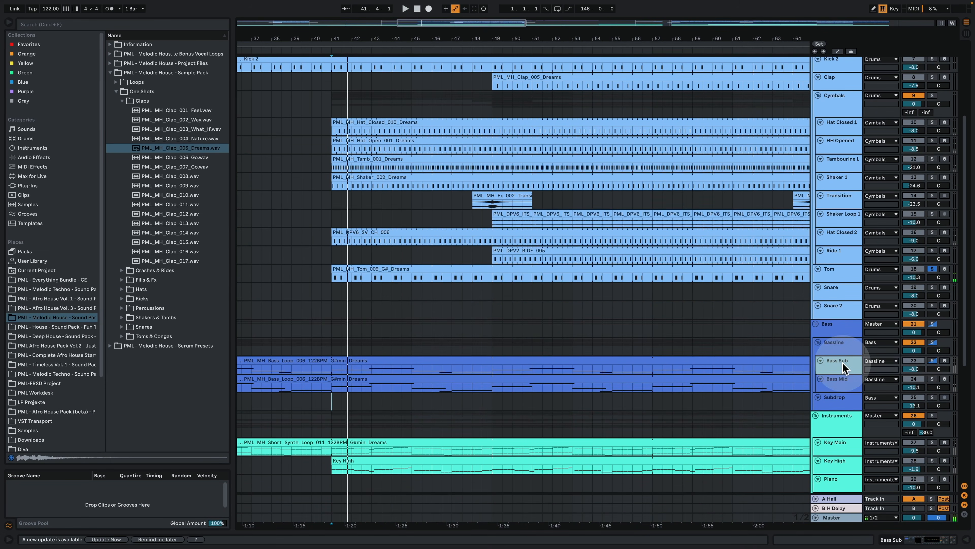
super+click(932, 360)
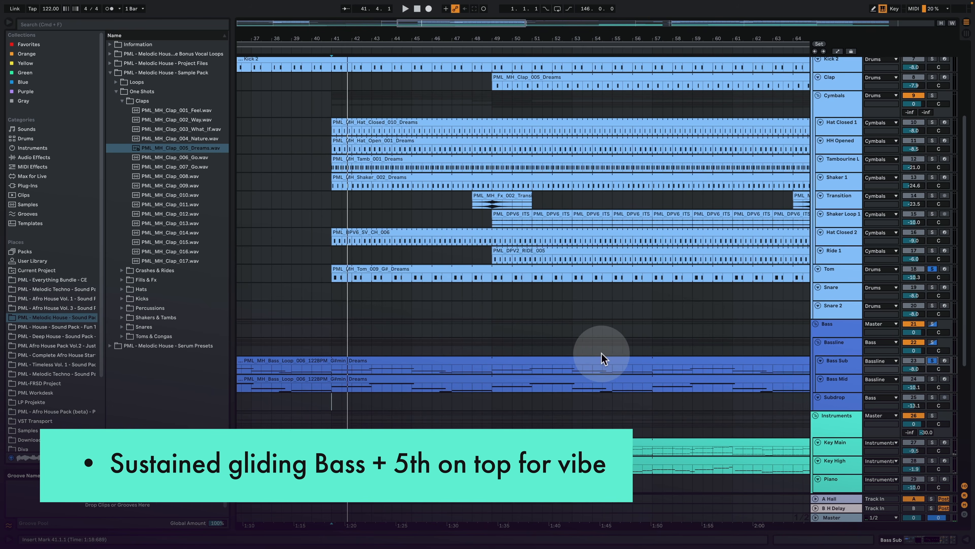
click(346, 39)
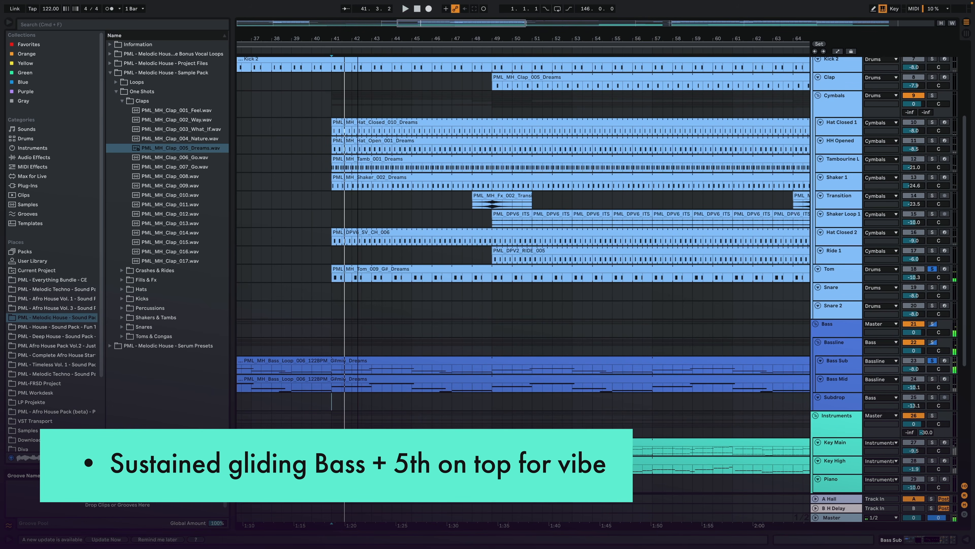
drag(358, 39, 358, 96)
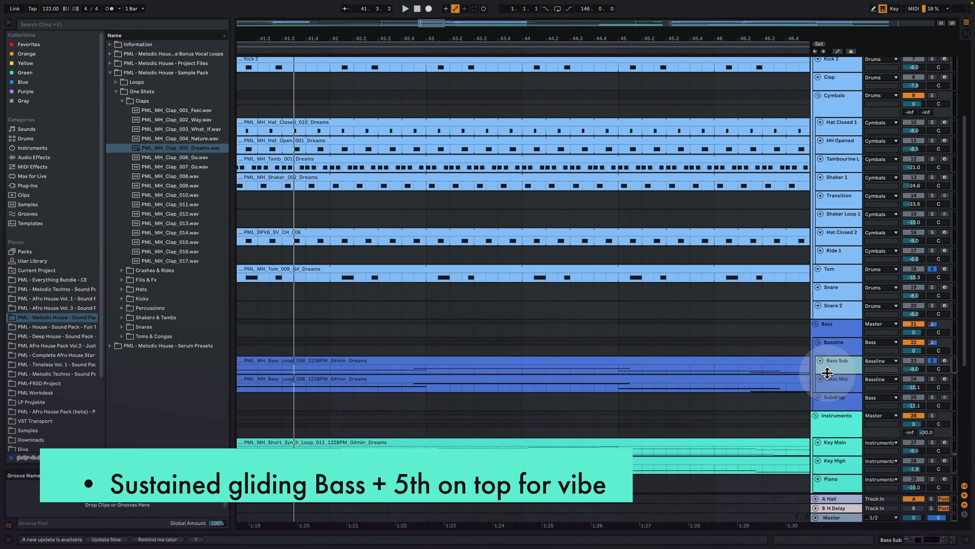
Step: Enlarge the Bass Sub track to show its notes and play the gliding bass from bar 42
drag(828, 373, 828, 416)
drag(429, 40, 429, 8)
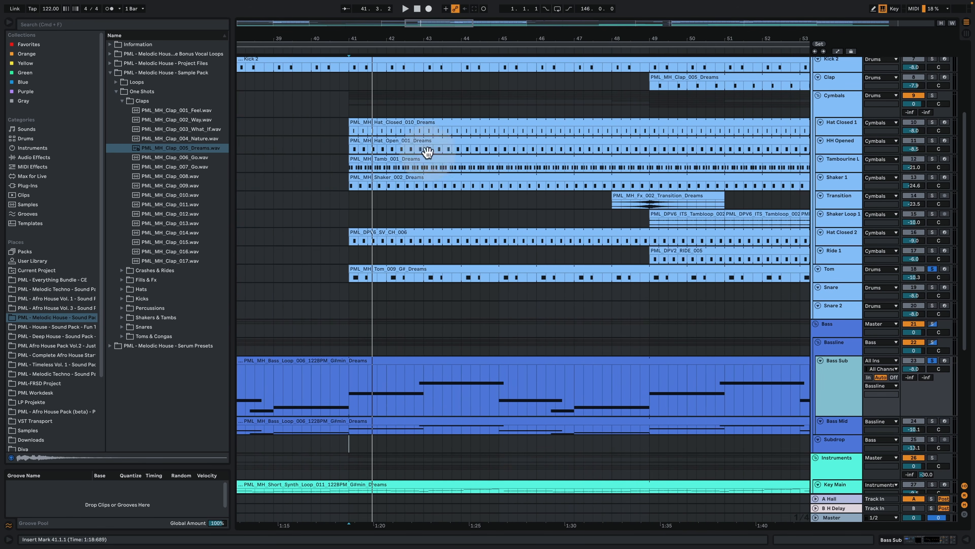
click(410, 382)
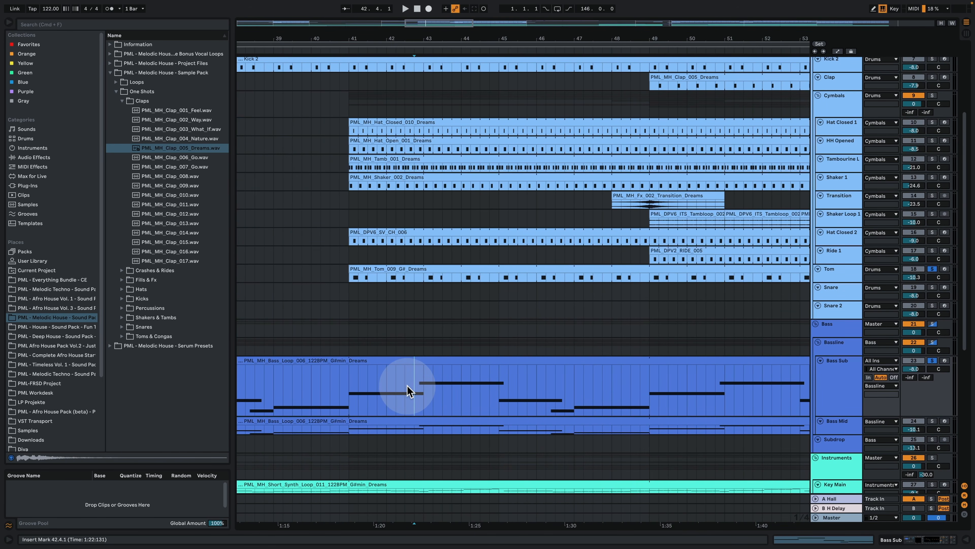
key(space)
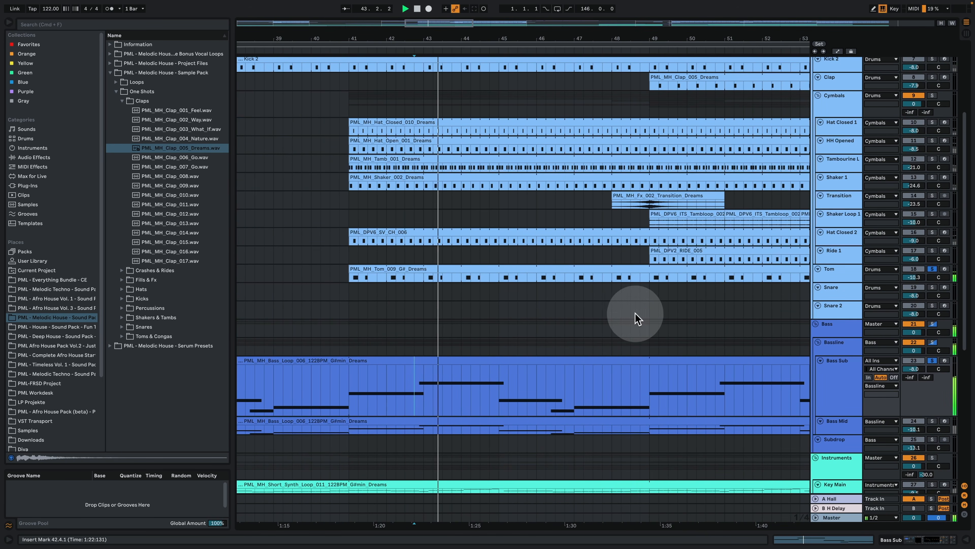
Step: Enlarge and solo the Bass Mid track, and play both bass layers together from bar 42
scroll(483, 394, down, 5)
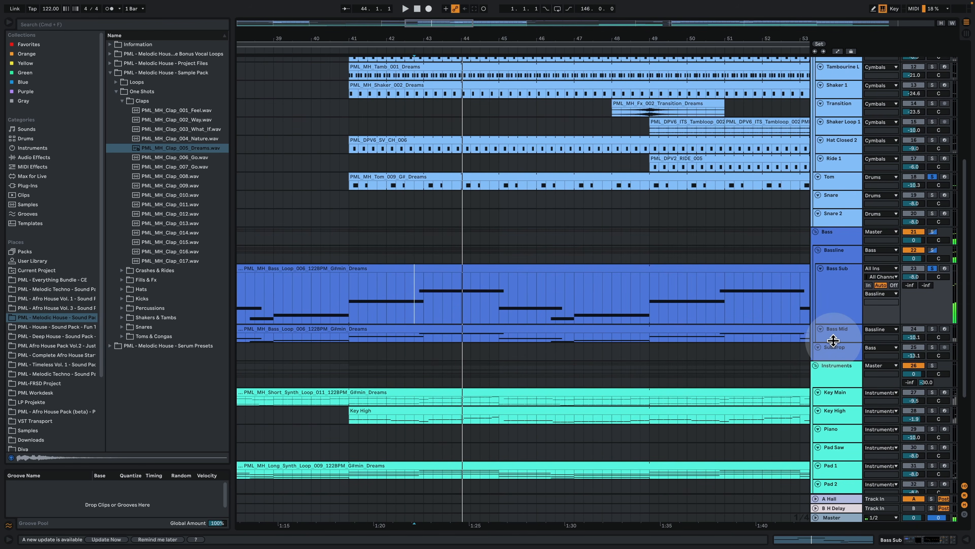
drag(833, 340, 829, 374)
click(932, 330)
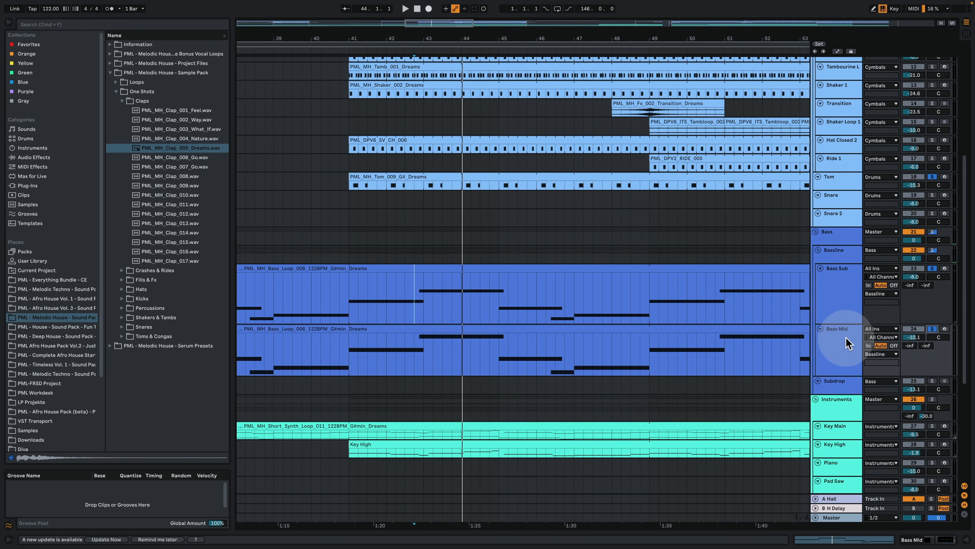
click(393, 354)
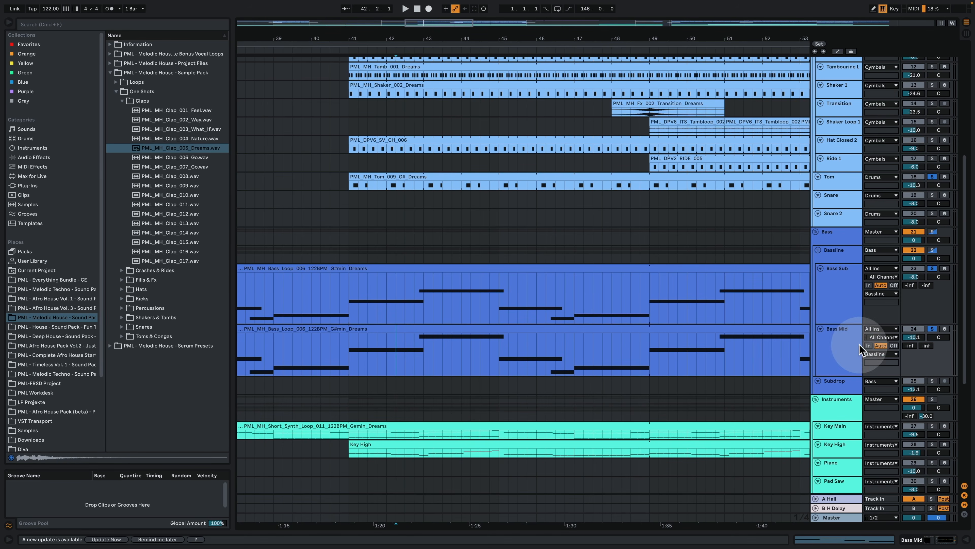
click(835, 341)
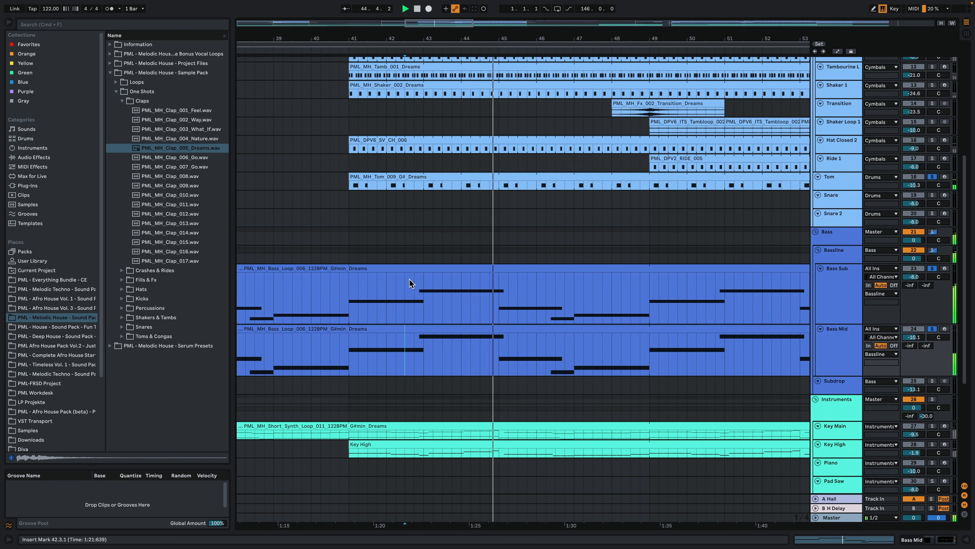
drag(428, 37, 361, 39)
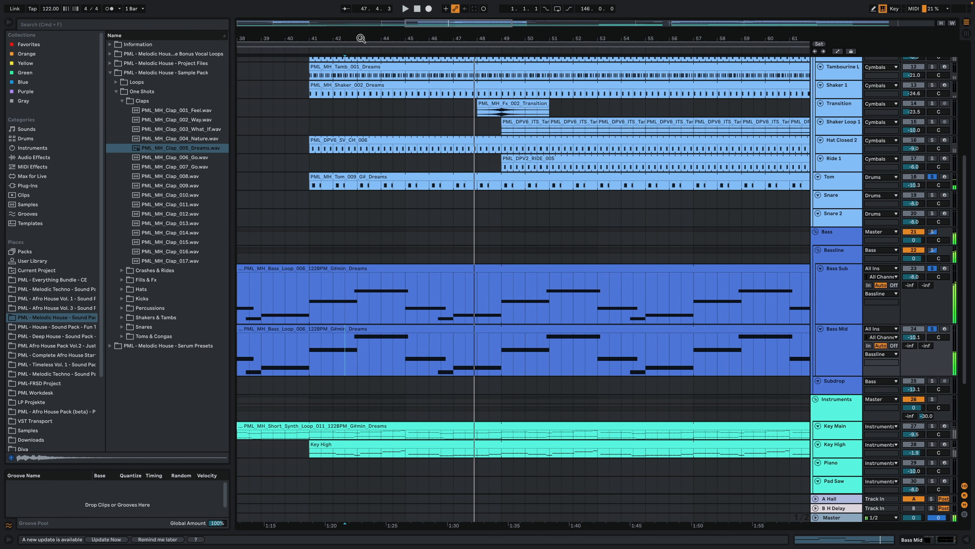
Step: Add the Clap track to the soloed tracks and play the groove from bar 49
scroll(431, 192, up, 3)
scroll(599, 213, up, 2)
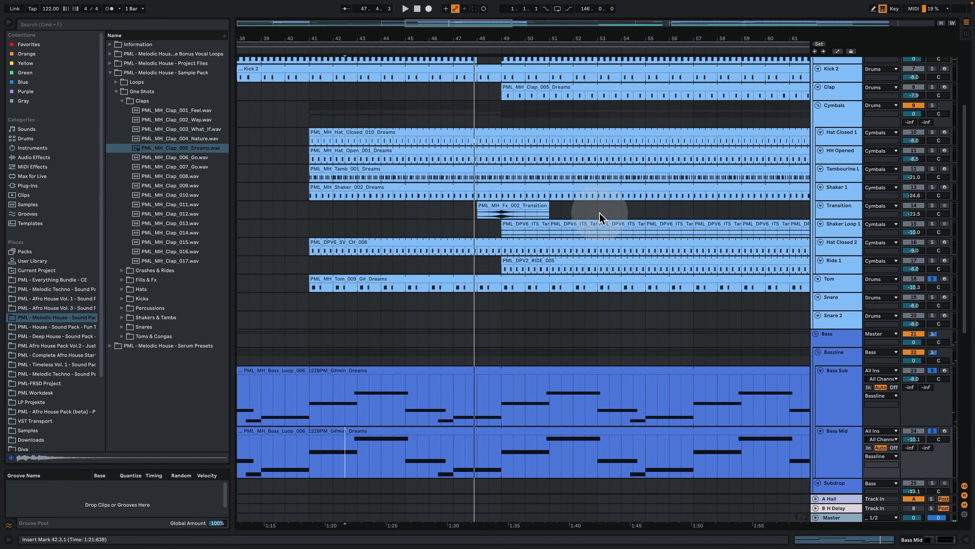
scroll(736, 236, up, 2)
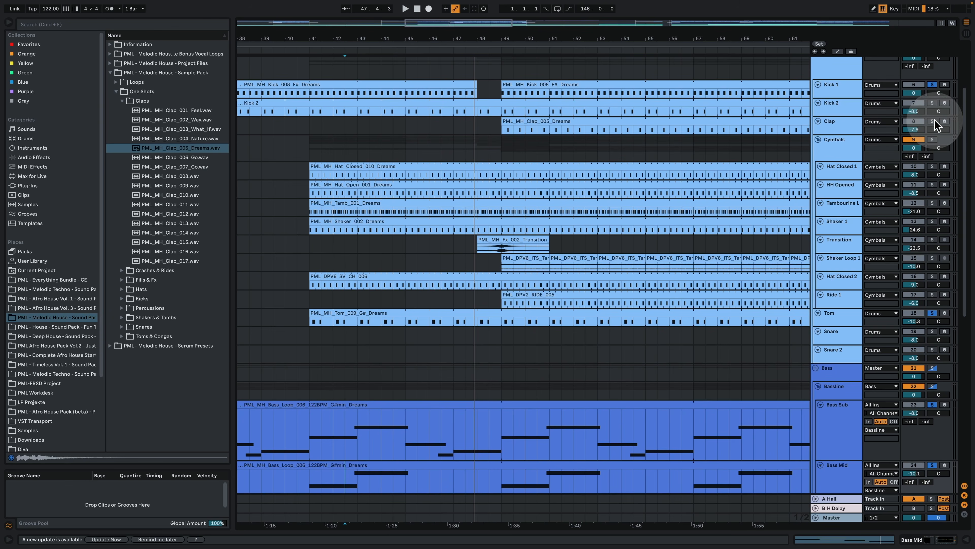
click(505, 125)
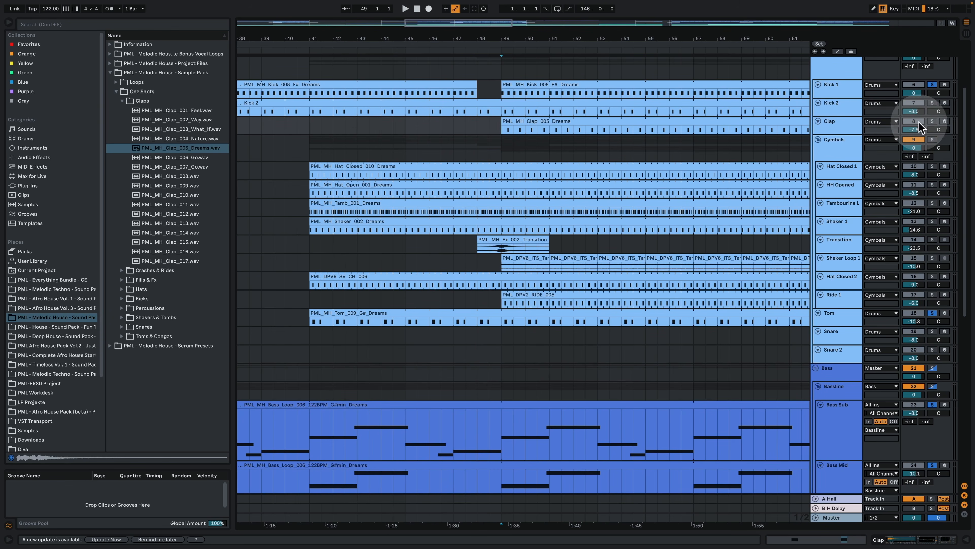
click(931, 121)
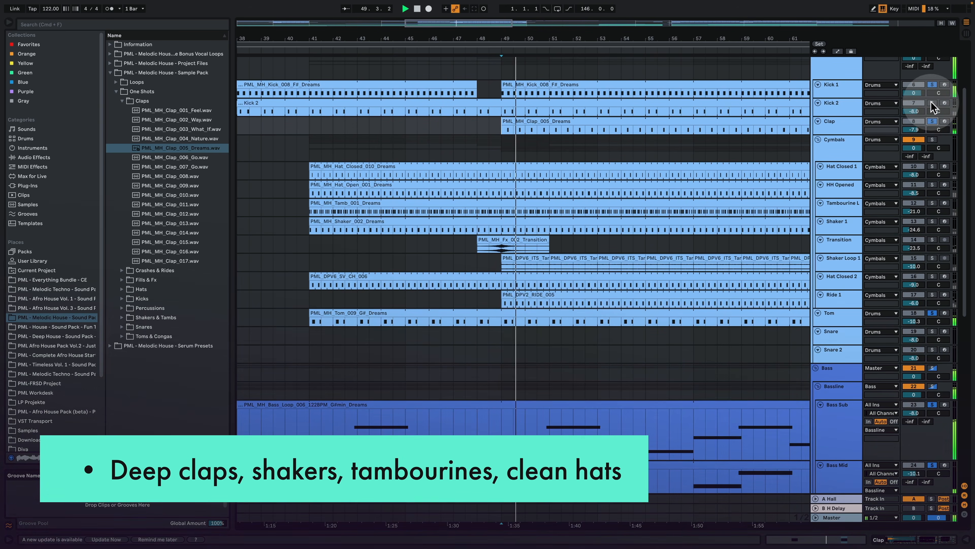
drag(567, 39, 464, 43)
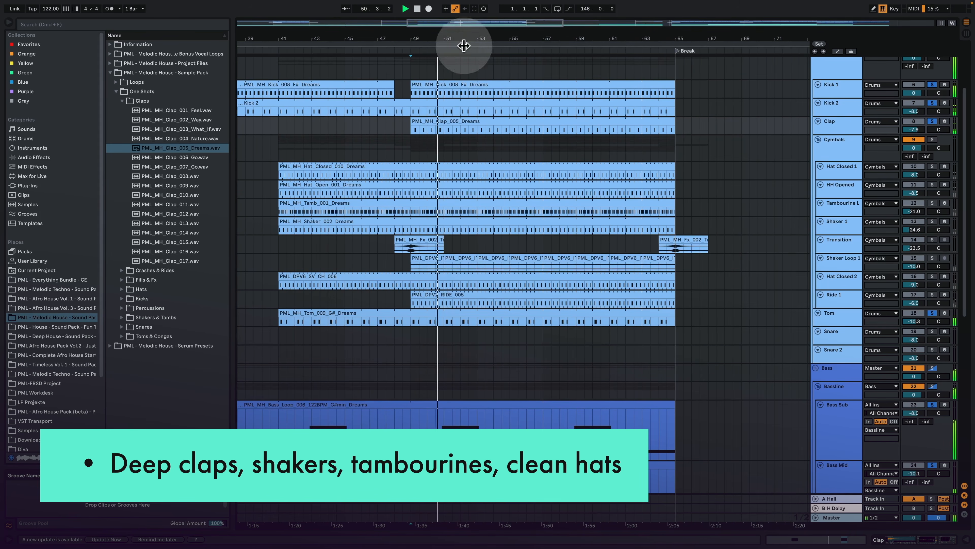
scroll(461, 190, down, 1)
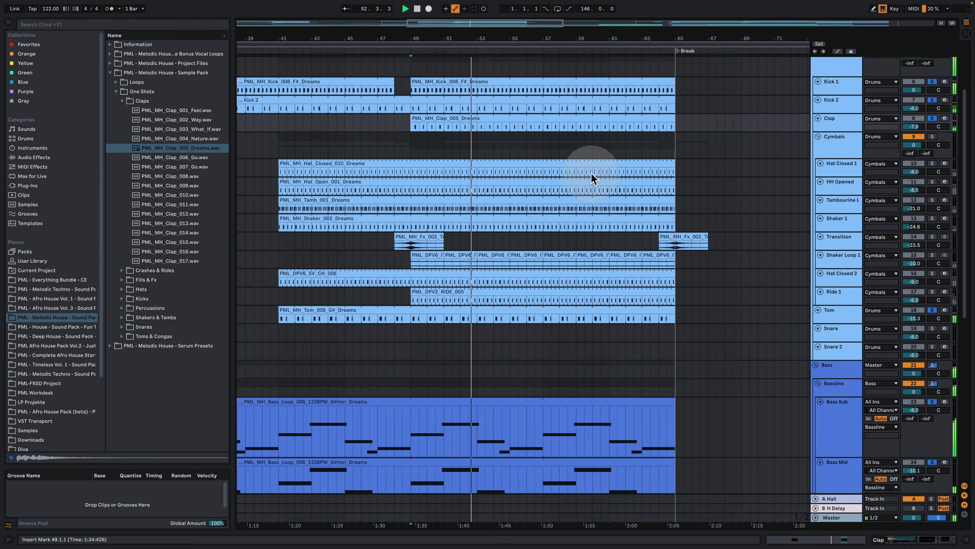
Step: Solo the tambourine, Shaker 1, Shaker Loop 1, Hat Closed 1 and HH Opened as well, playing the groove from bar 49
key(space)
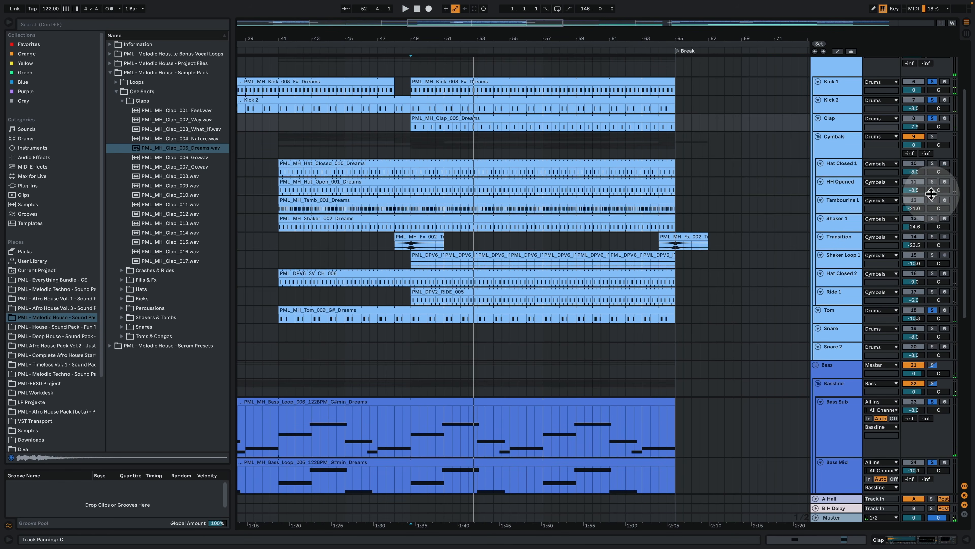
key(space)
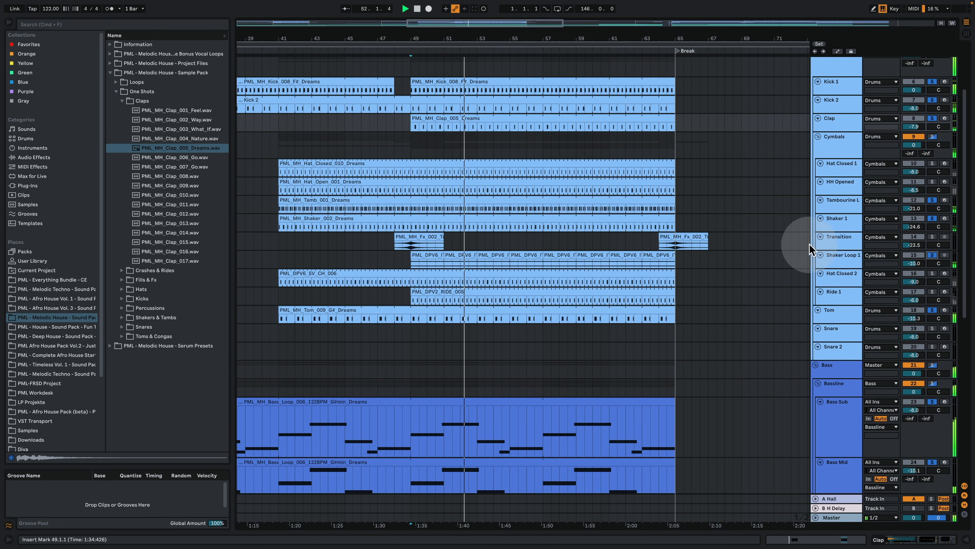
key(space)
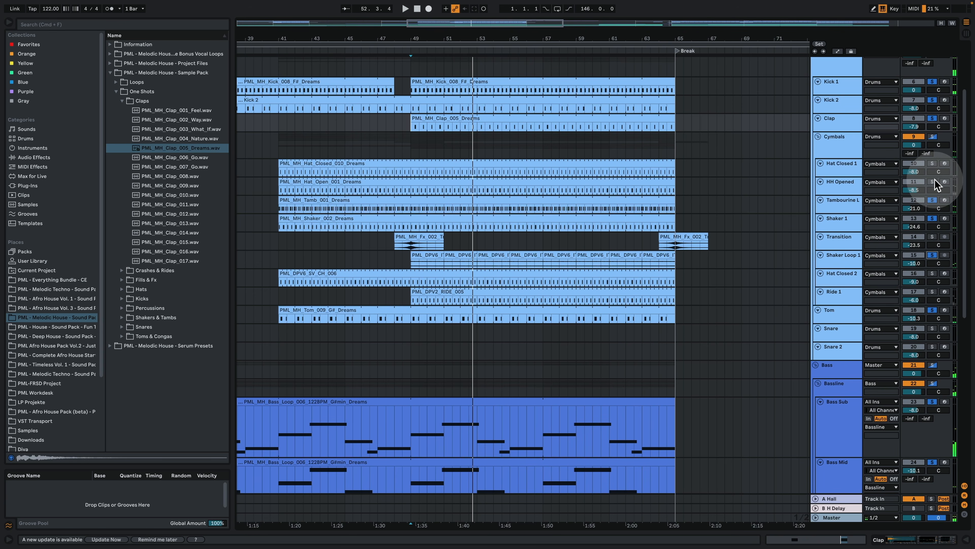
click(933, 163)
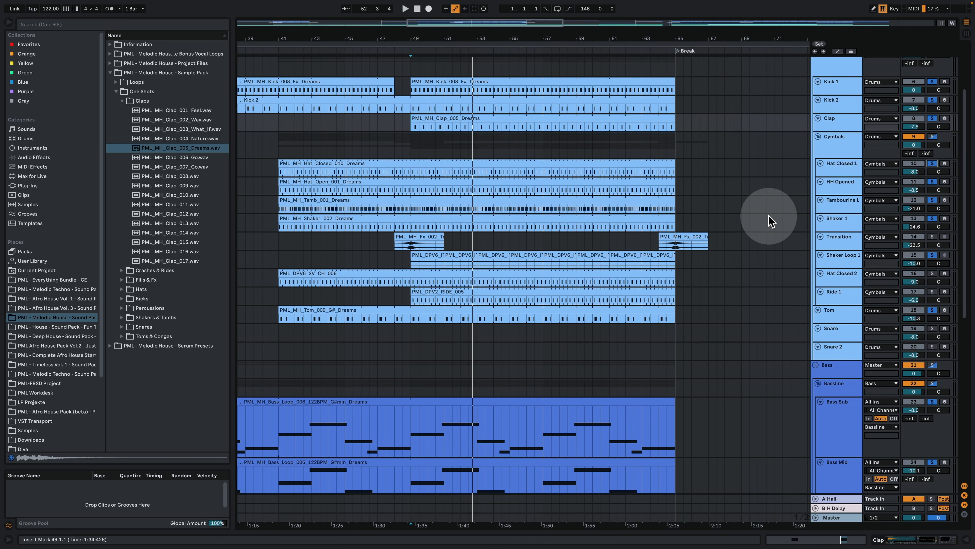
key(space)
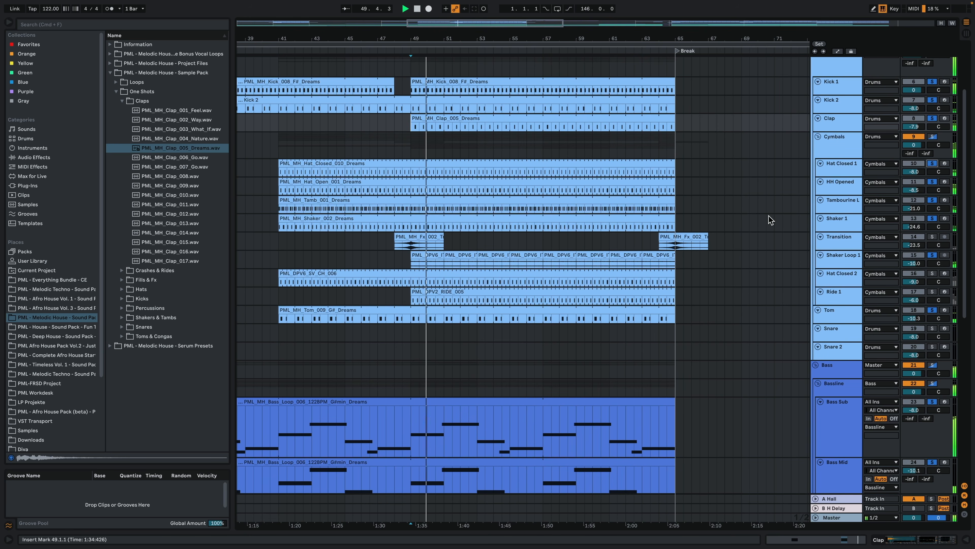
Step: Solo and enlarge the Key Main track, and play it with the drums and bass from bar 49
scroll(649, 231, down, 5)
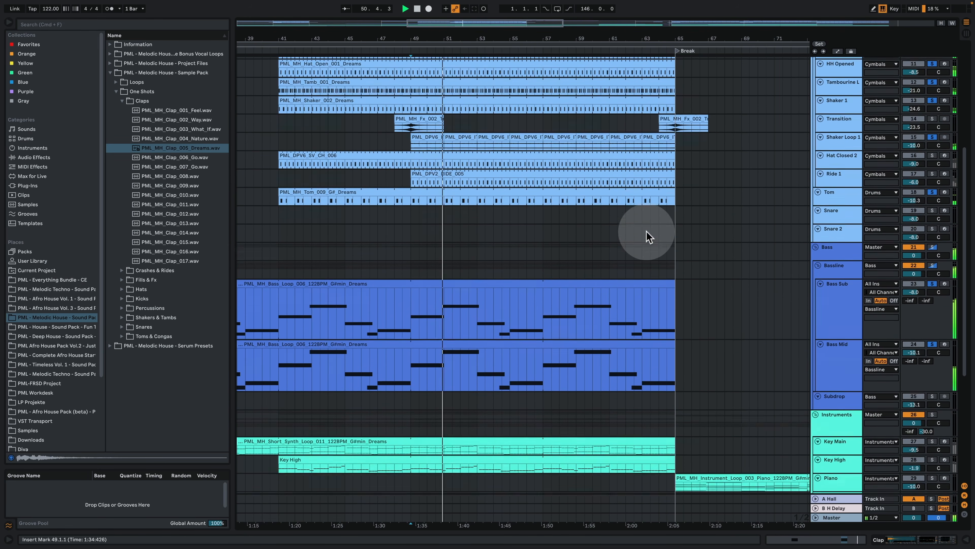
scroll(647, 235, down, 4)
scroll(588, 250, down, 3)
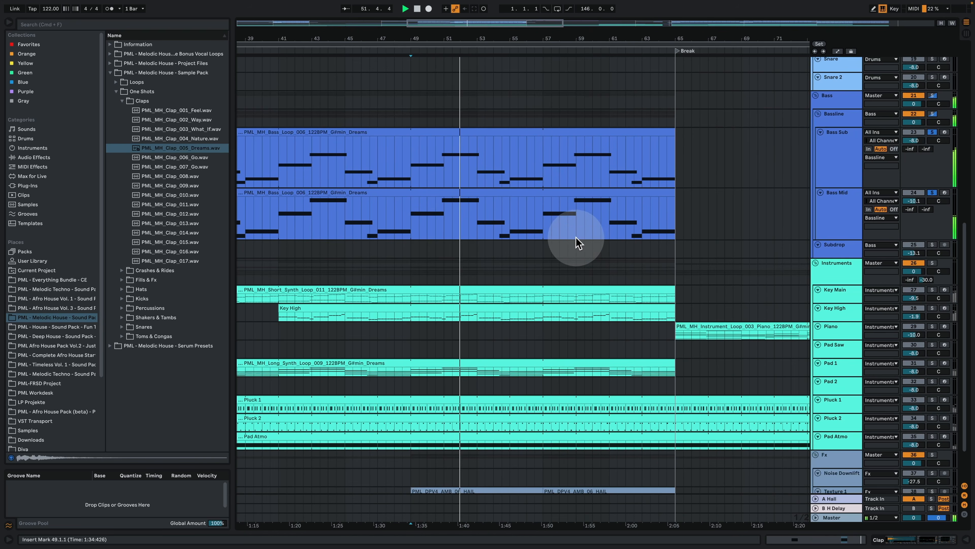
click(841, 291)
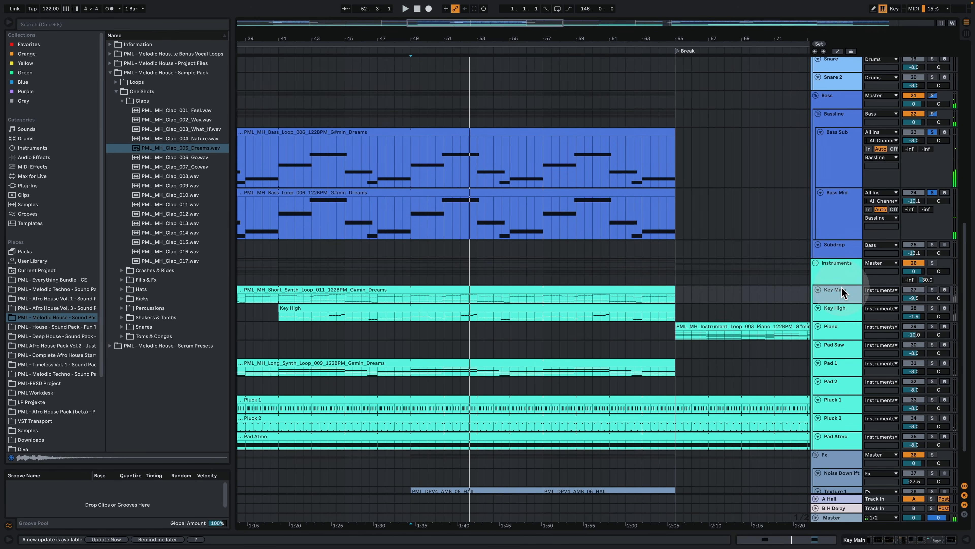
key(s)
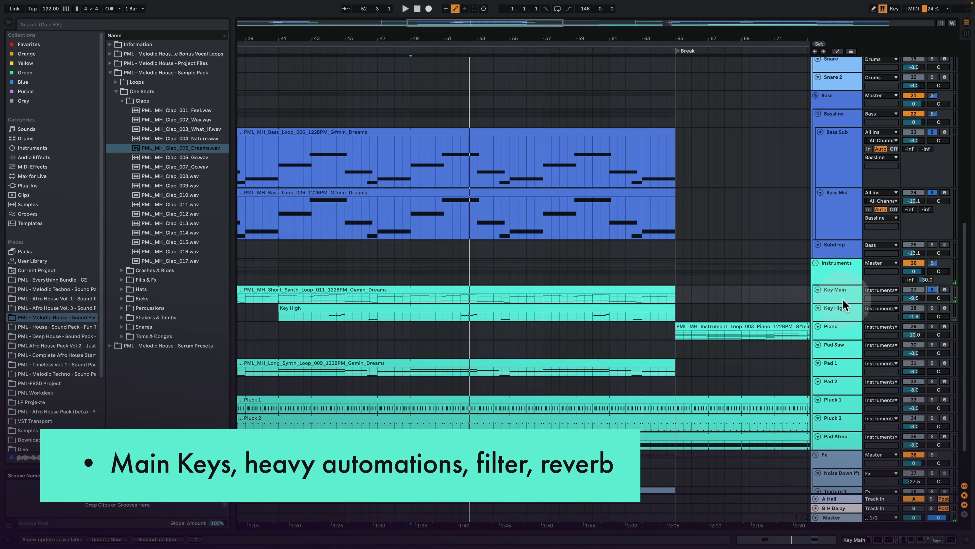
drag(843, 305, 843, 329)
click(413, 309)
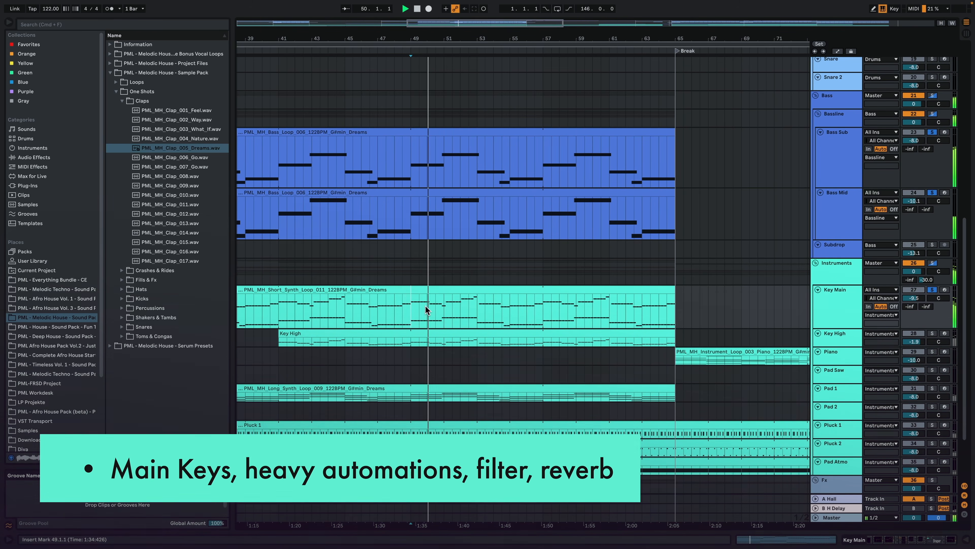
Step: Examine the notes of the Key Main synth clip and the track's device chain
double_click(433, 287)
click(446, 286)
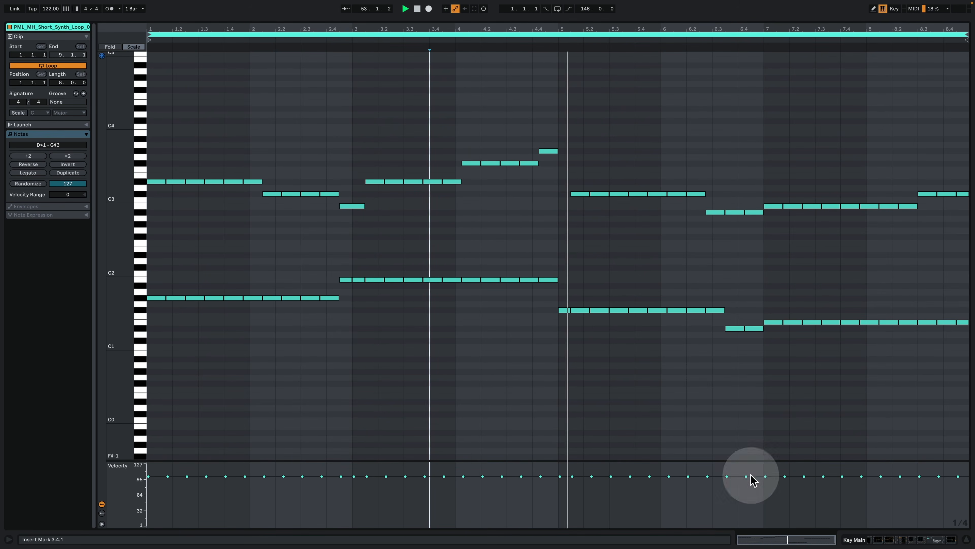
click(884, 540)
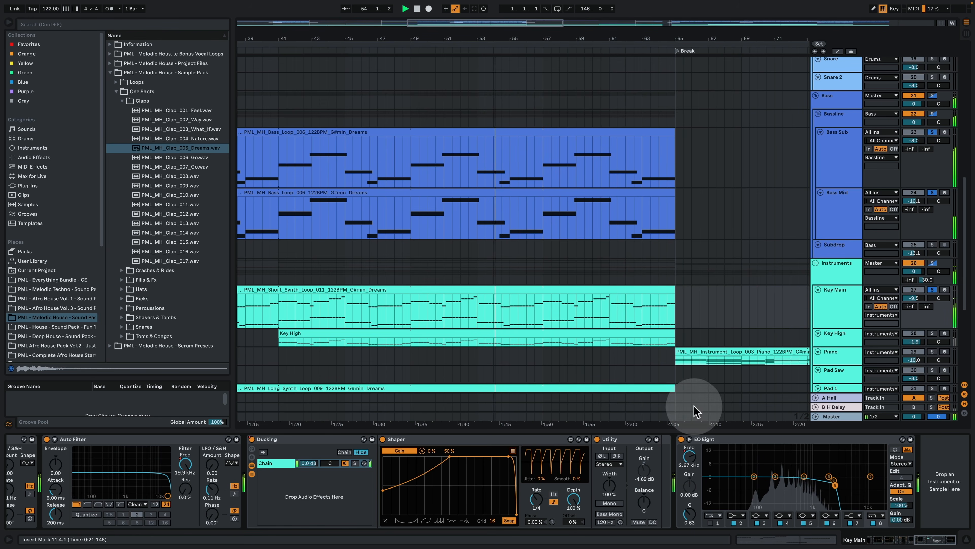
click(557, 284)
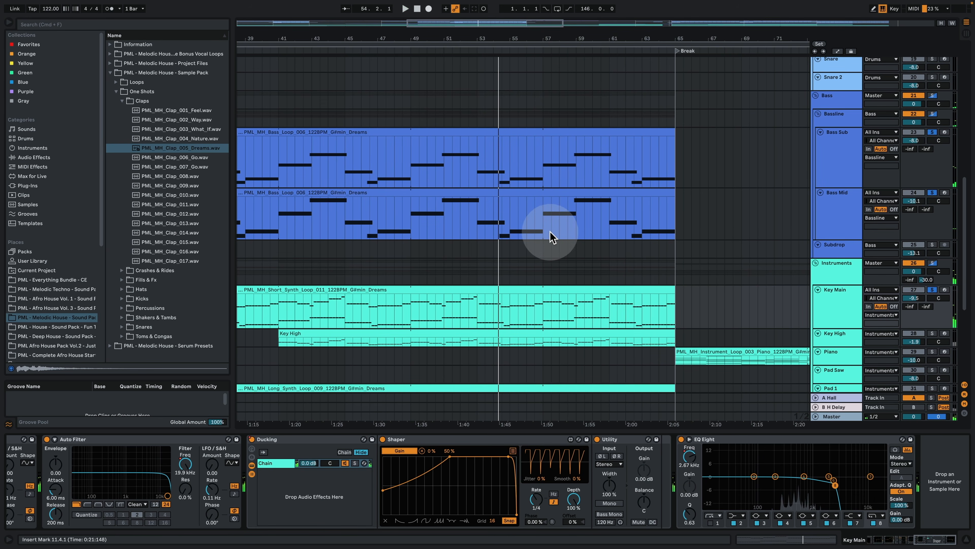
Step: Play the soloed drums, bass and Key Main layers from bar 49 and look over their clips
scroll(502, 245, up, 2)
scroll(502, 242, up, 2)
scroll(526, 154, up, 5)
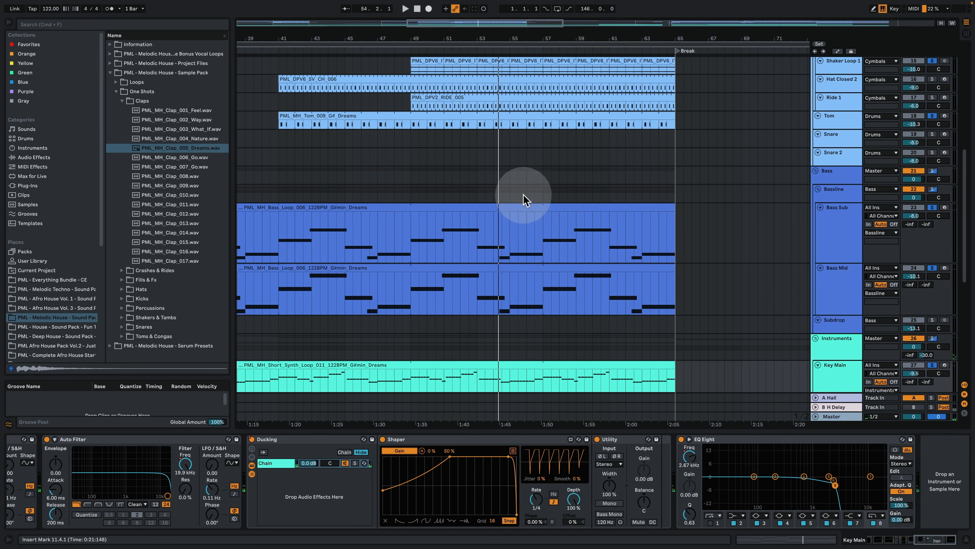
scroll(460, 253, down, 7)
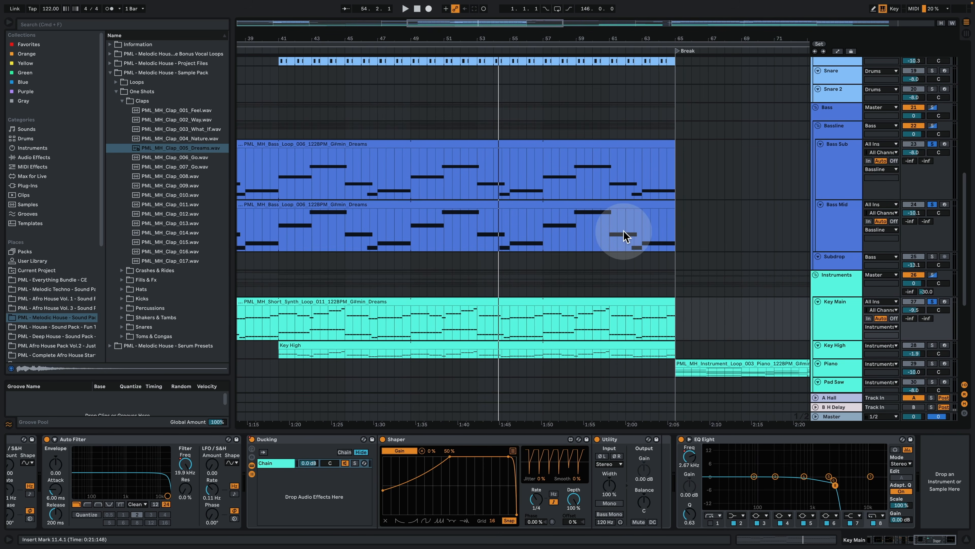
click(413, 318)
key(space)
scroll(446, 298, down, 2)
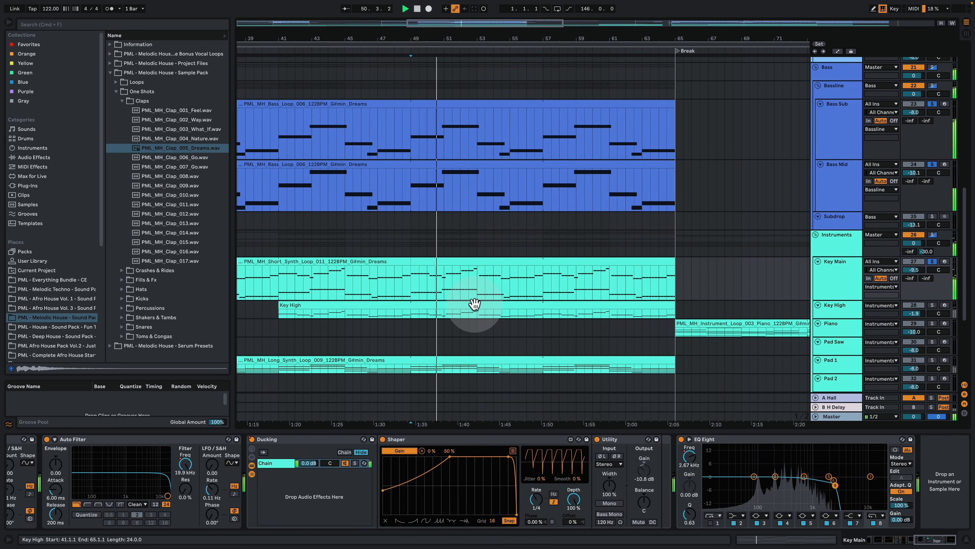
scroll(701, 284, down, 3)
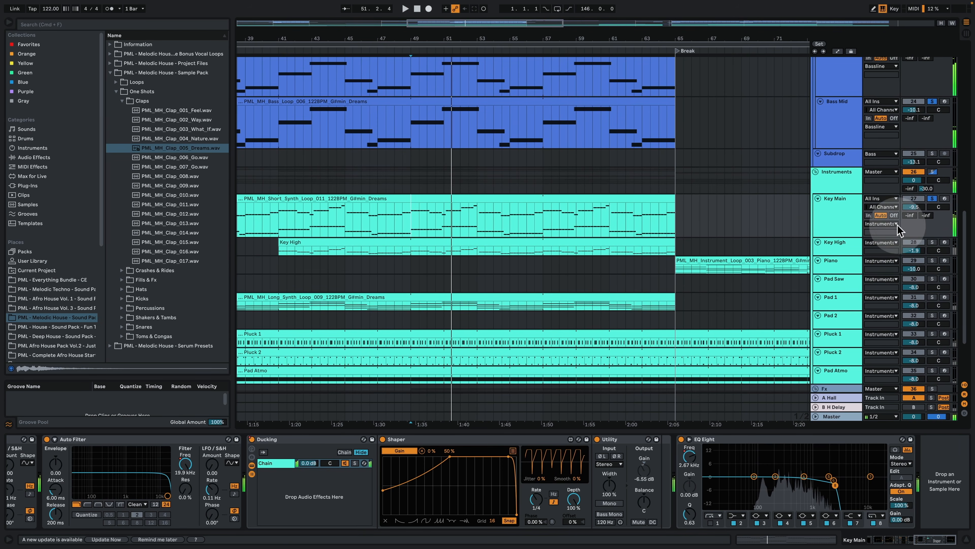
Step: Solo and enlarge the Key High track, and play it with the other soloed layers from bar 49
click(867, 250)
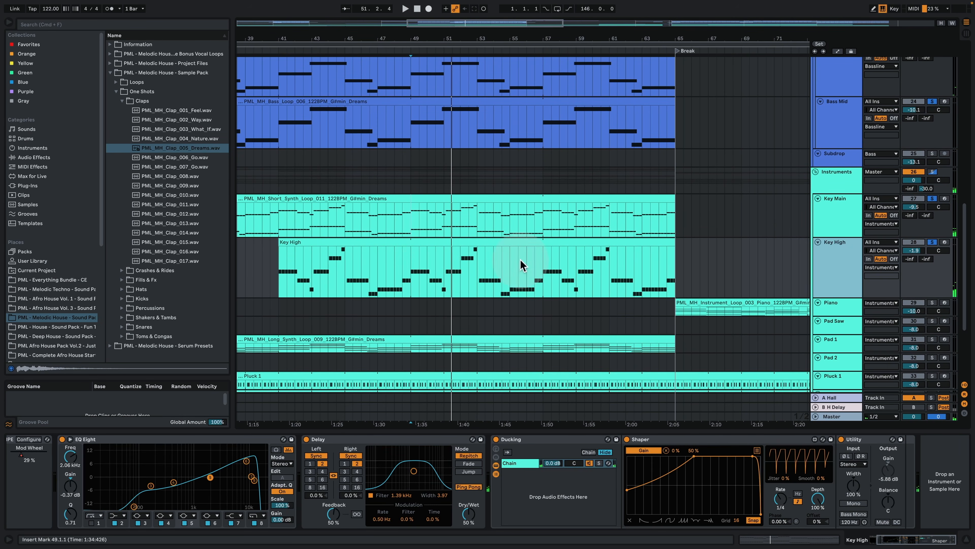
click(432, 242)
click(411, 258)
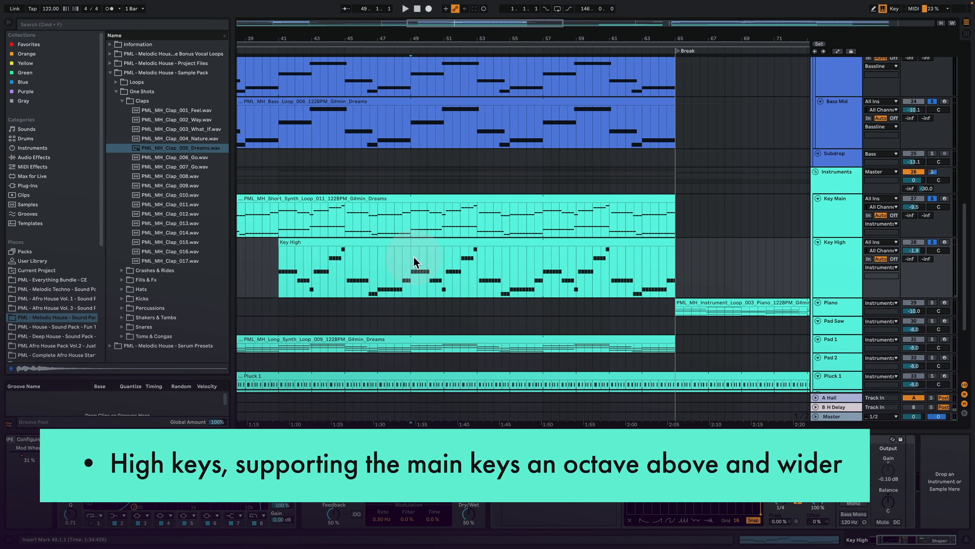
key(space)
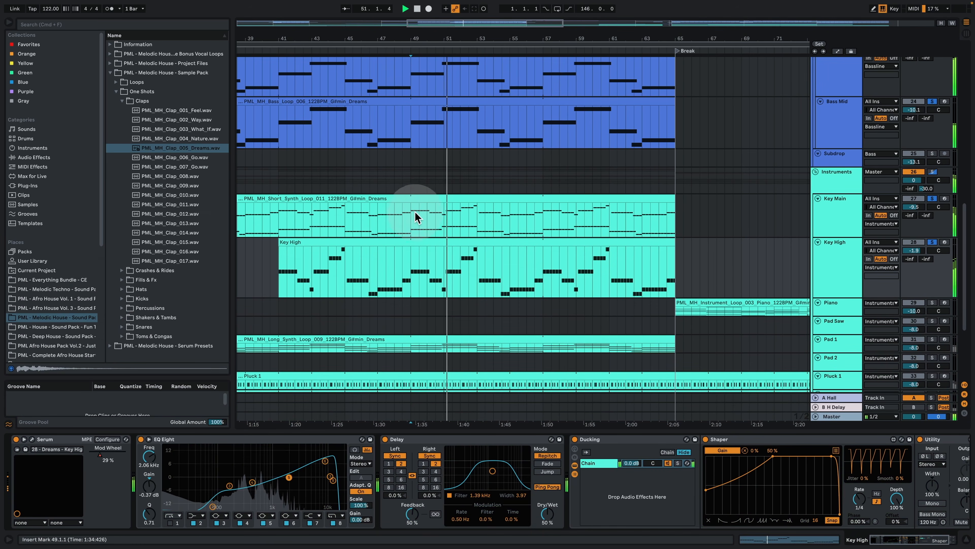
Step: Stop playback and add the Pad Atmo, Pluck 2 and Pluck 1 tracks to the soloed layers
scroll(420, 218, down, 2)
scroll(420, 218, down, 2)
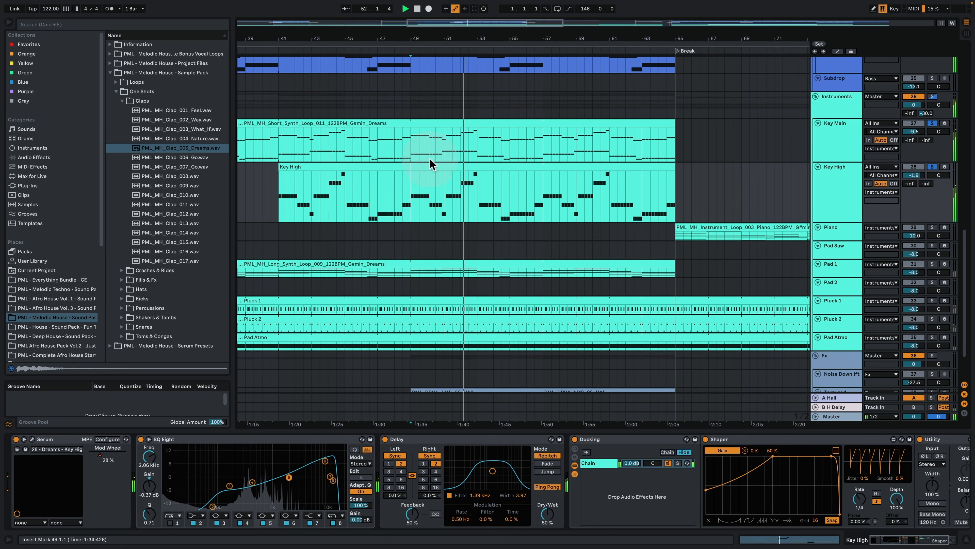
drag(469, 39, 469, 19)
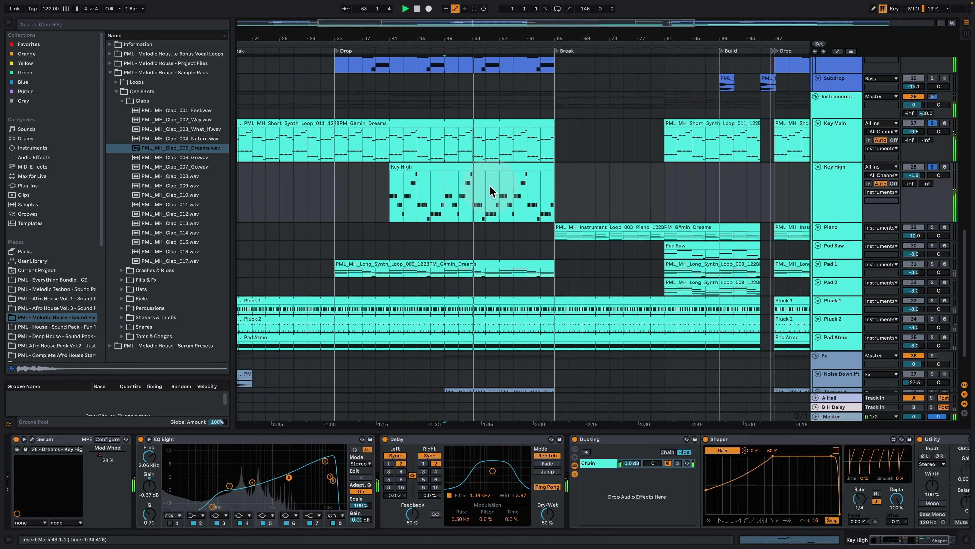
scroll(488, 199, down, 2)
key(space)
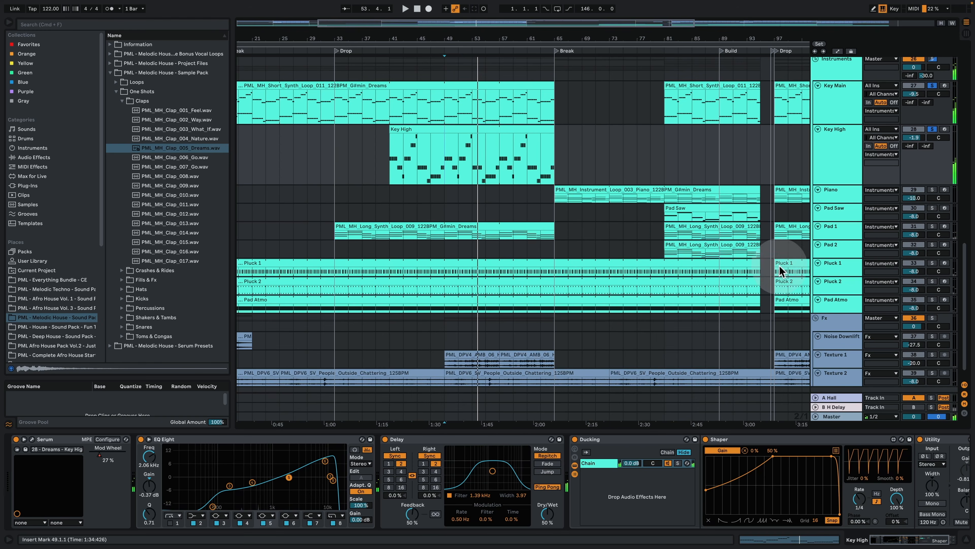
click(932, 299)
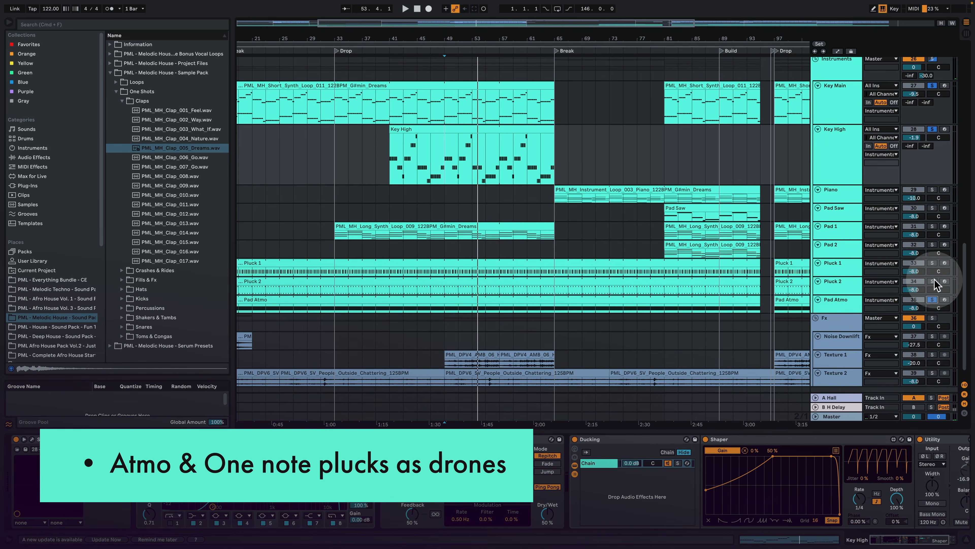
click(932, 262)
Step: Examine the notes of the Pluck 1 and Pluck 2 clips, starting playback with the Pluck 2 clip open
click(332, 271)
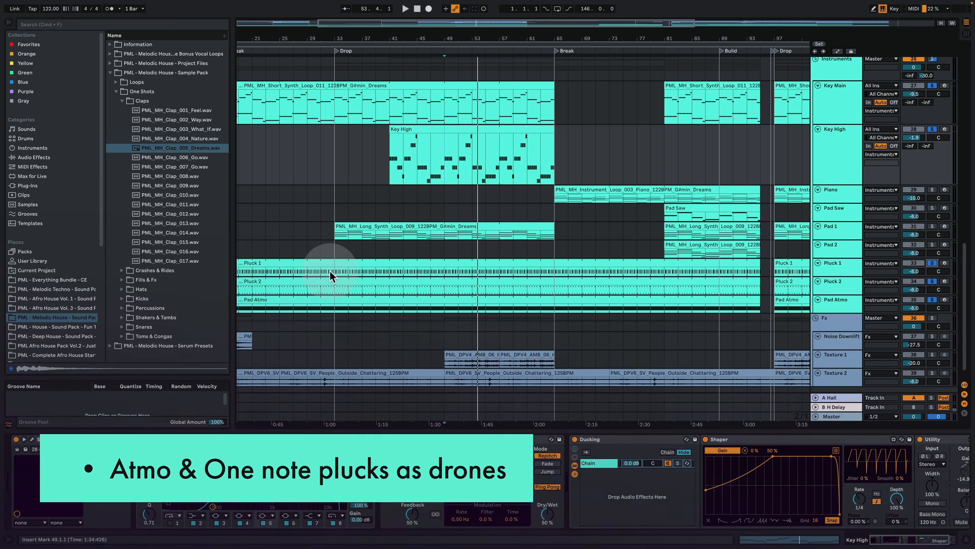
double_click(342, 262)
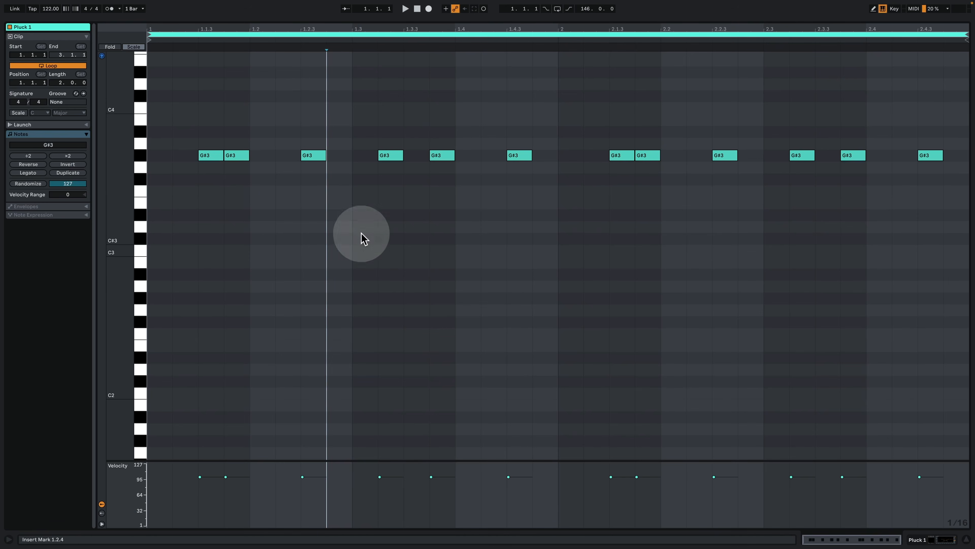
click(929, 539)
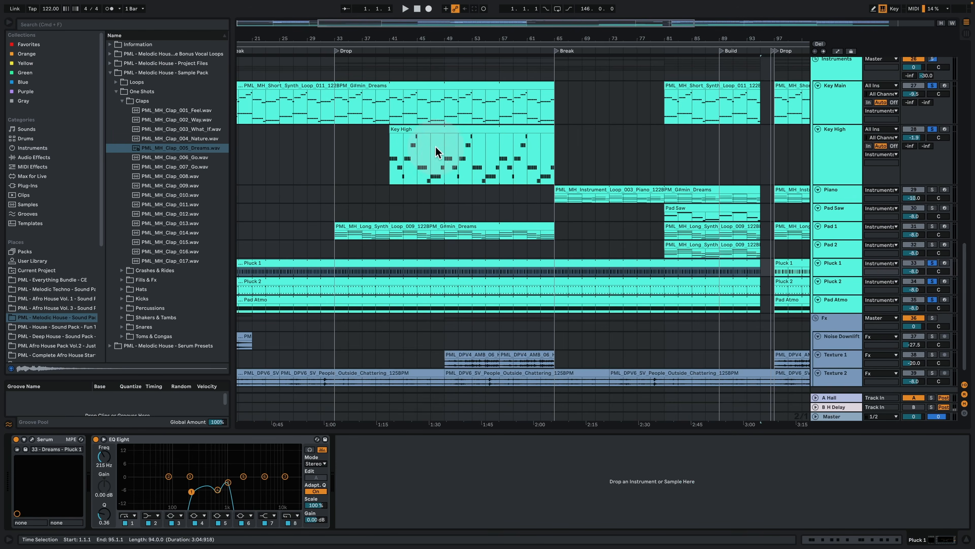
click(378, 284)
double_click(378, 285)
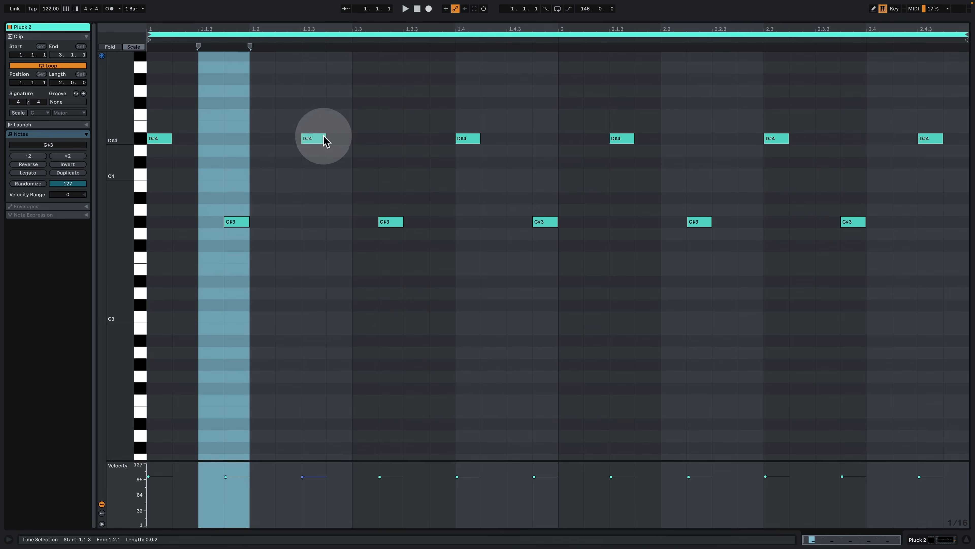
key(space)
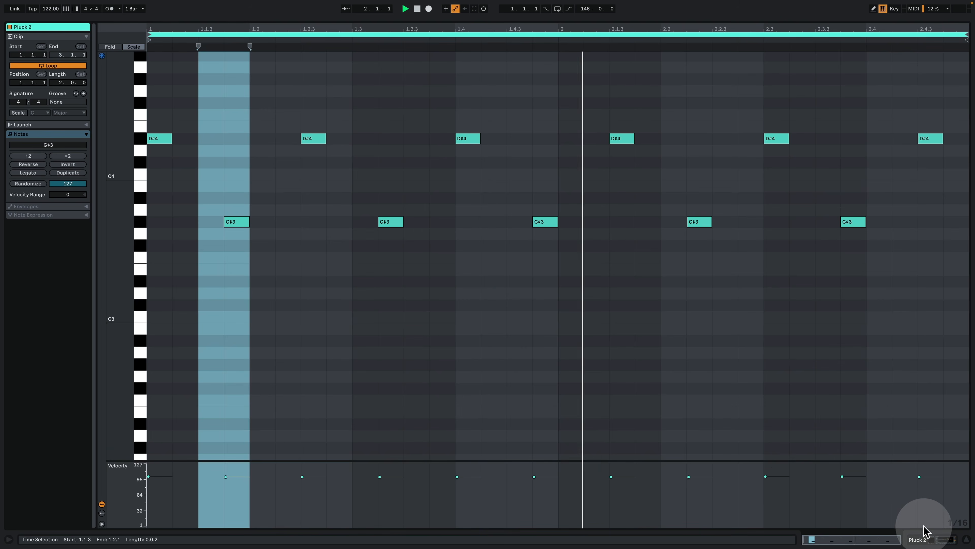
click(927, 538)
Step: Play the soloed layers from bar 33, examine the Pad Atmo clip's note, and continue playback from bar 41
click(336, 249)
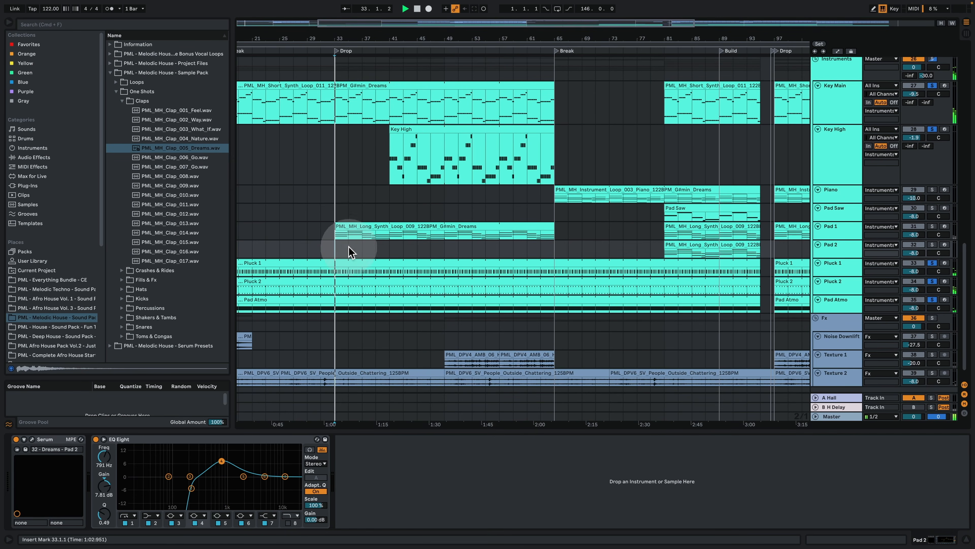
scroll(380, 251, down, 1)
double_click(349, 283)
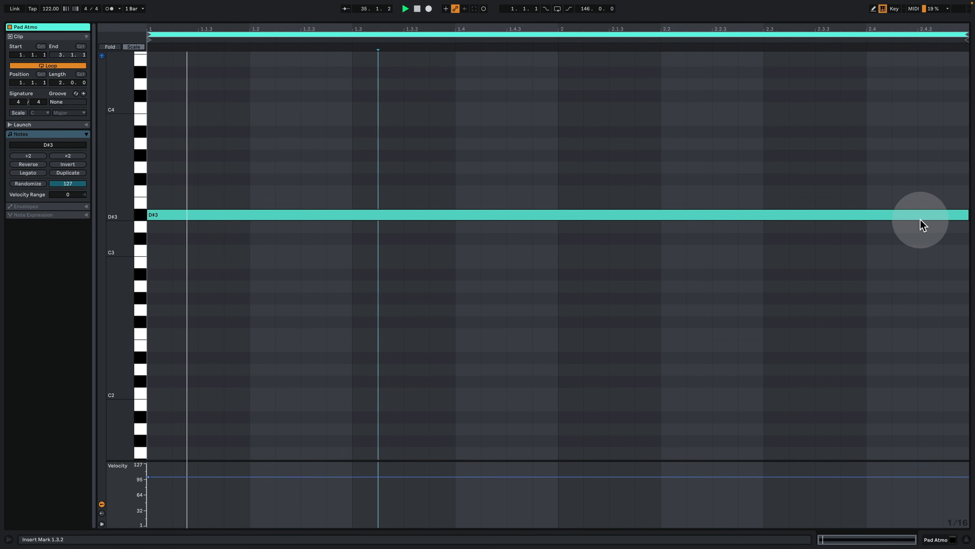
click(937, 540)
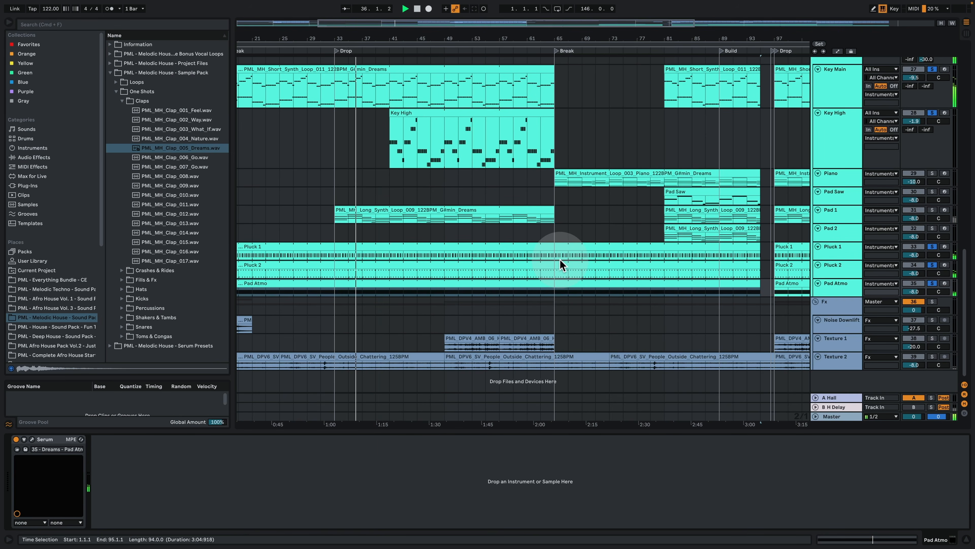
scroll(560, 259, up, 2)
click(390, 177)
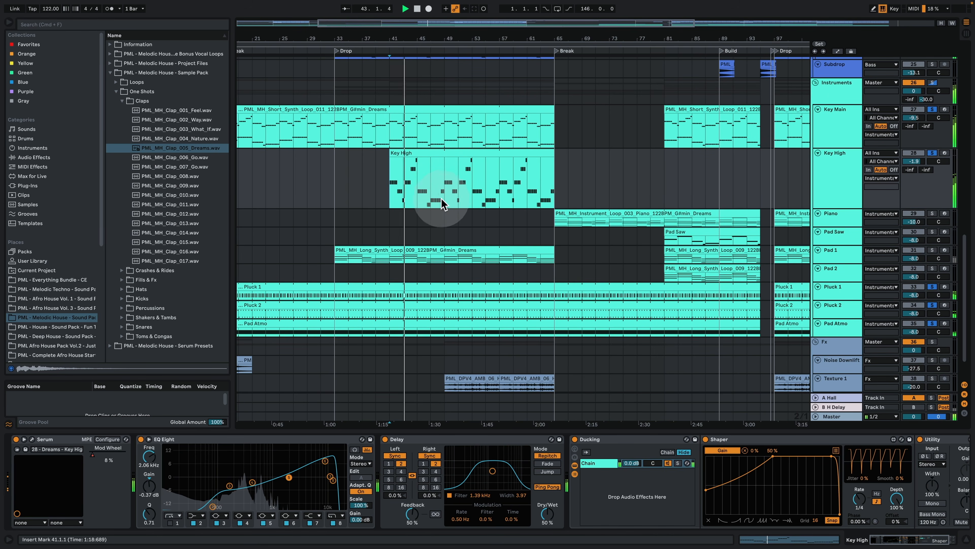
Step: Solo the Piano track and play it with the other layers from the second drop at bar 97
scroll(438, 209, up, 4)
drag(428, 41, 429, 13)
scroll(503, 218, down, 3)
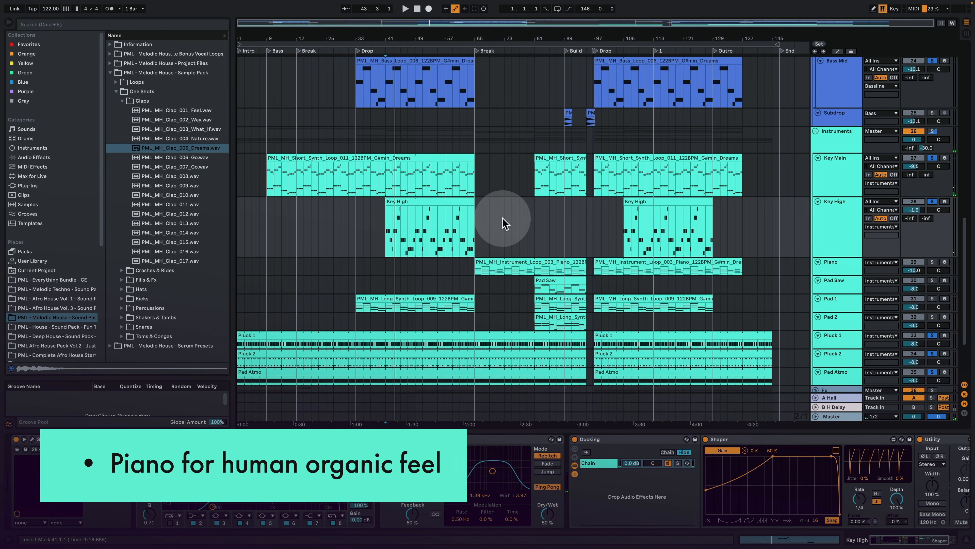
click(596, 254)
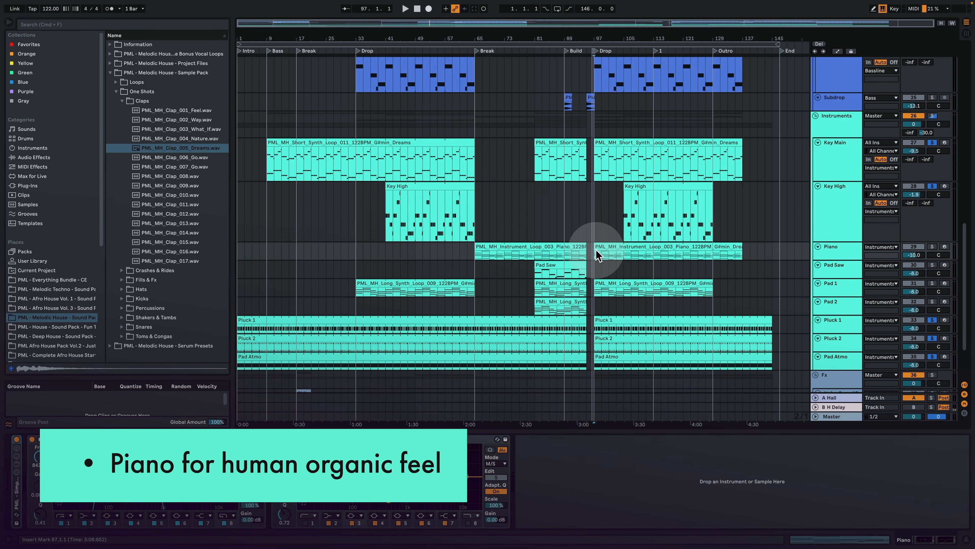
click(932, 246)
key(space)
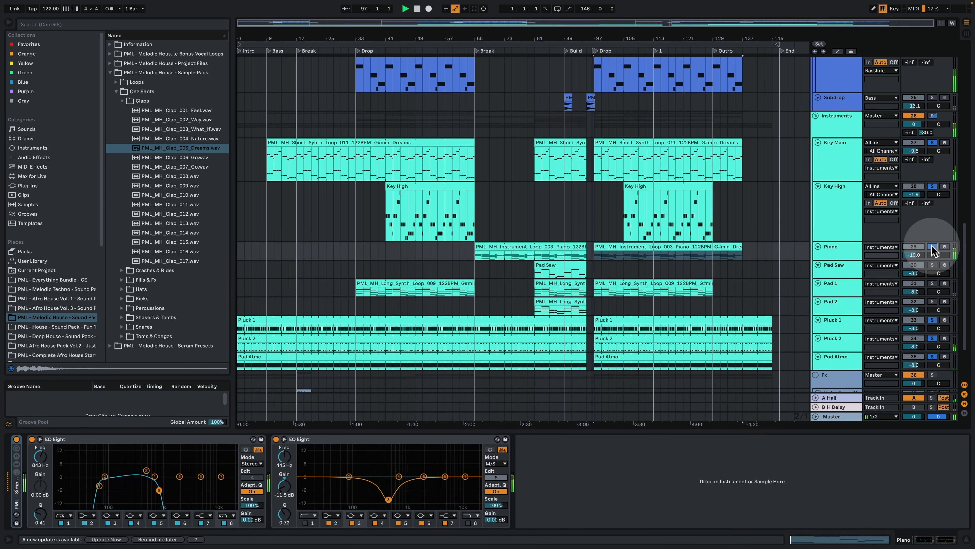
Step: Enlarge the Piano track and examine the chord notes in its clip during the second drop
drag(607, 38, 470, 100)
drag(845, 261, 773, 301)
double_click(507, 245)
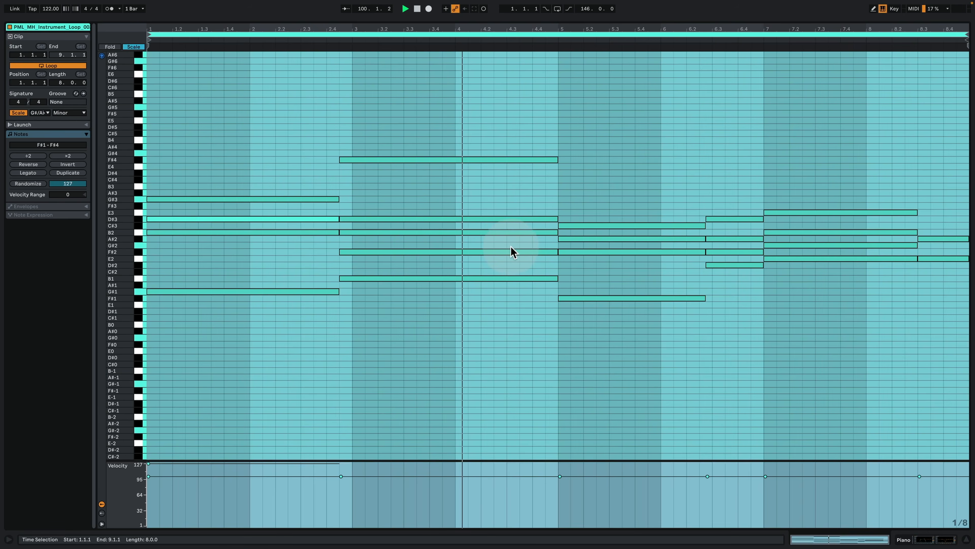
click(404, 200)
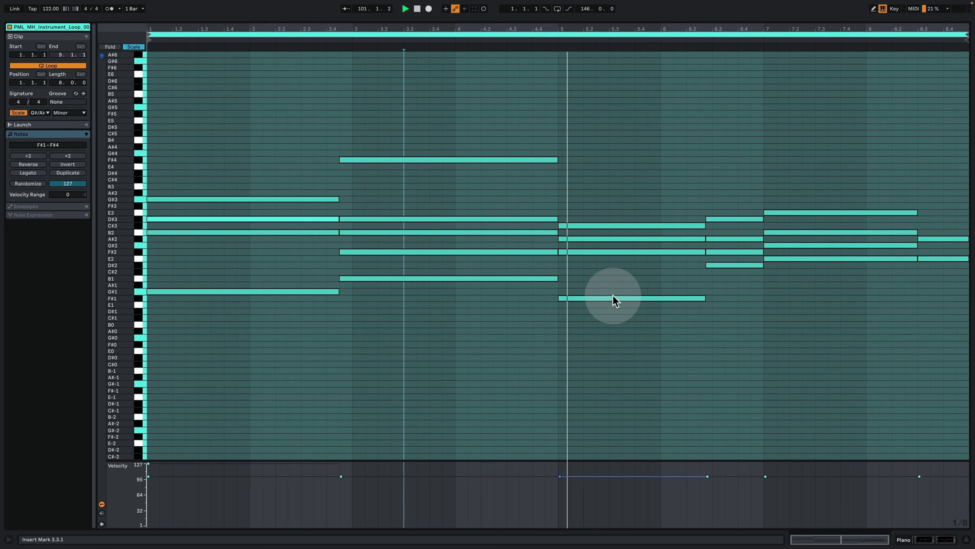
click(924, 539)
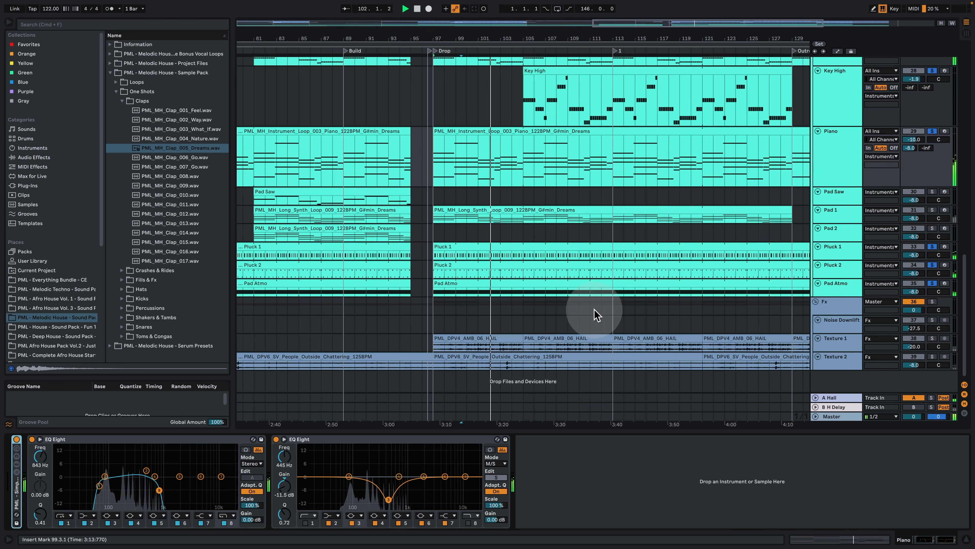
drag(486, 36, 393, 36)
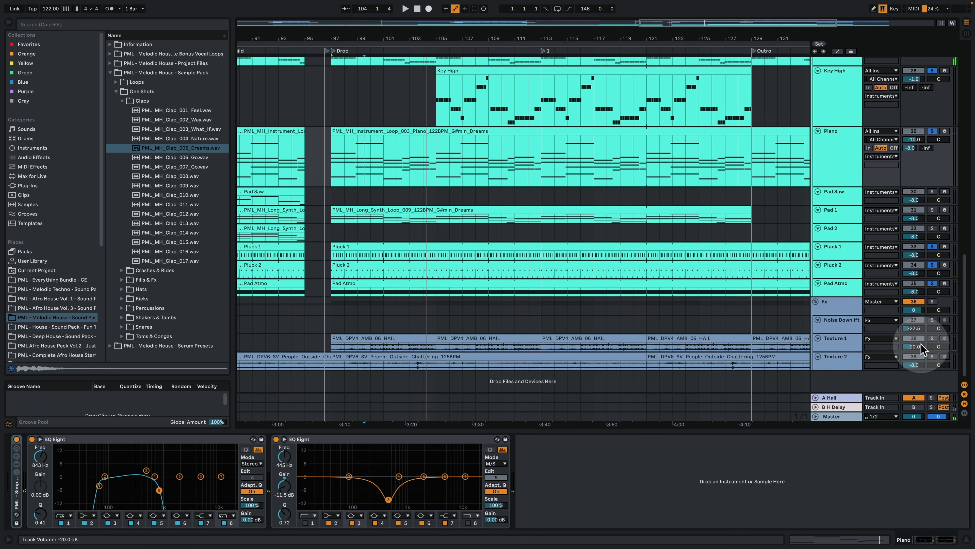
Step: Solo the Texture 1, Texture 2 and Vocal Atmo tracks as well, and play them from the second drop
click(933, 357)
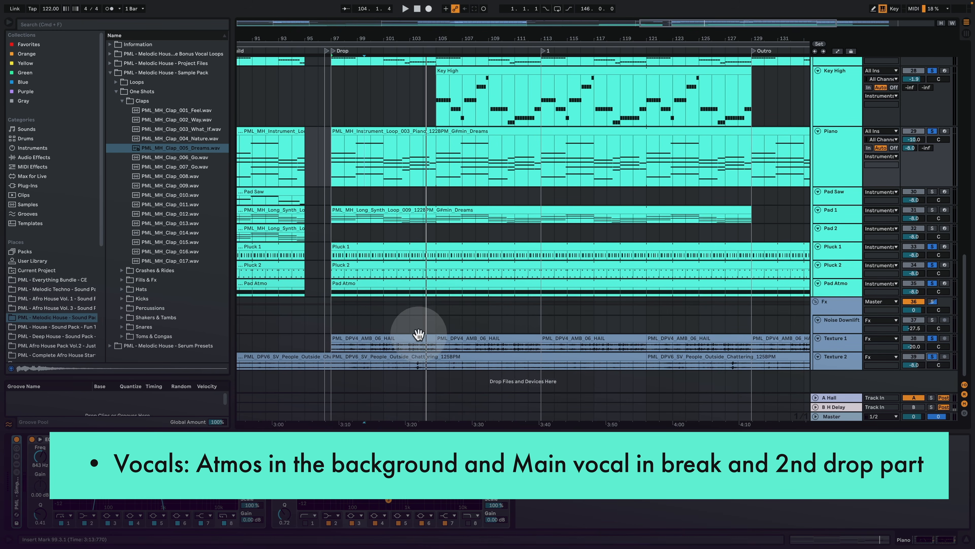
key(space)
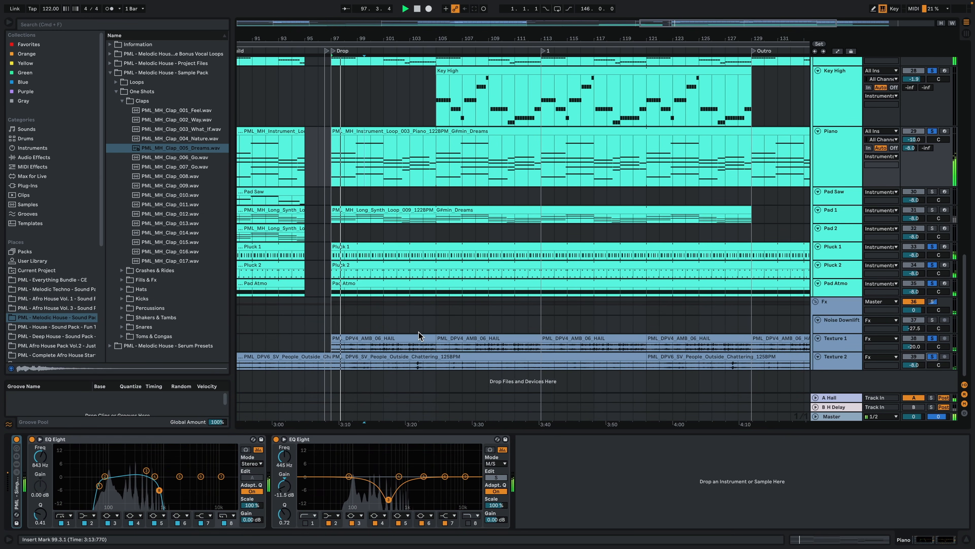
scroll(483, 305, up, 10)
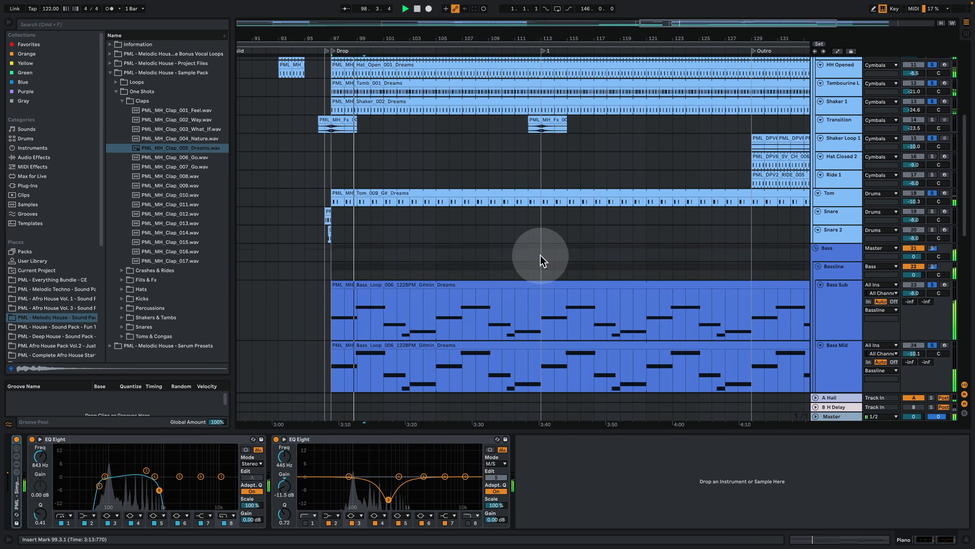
scroll(575, 269, up, 3)
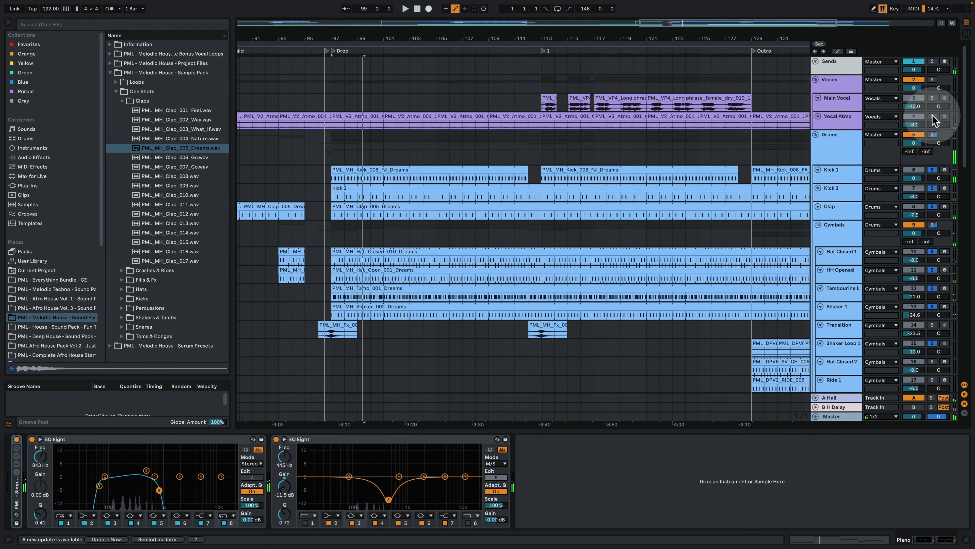
key(space)
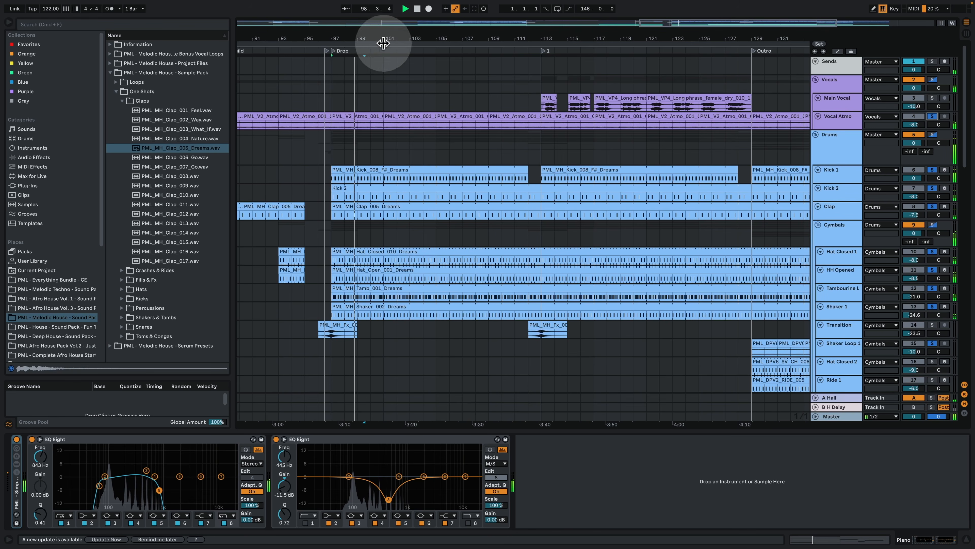
Step: Show the full arrangement without the device view and collapse the Drums group
drag(401, 37, 402, 5)
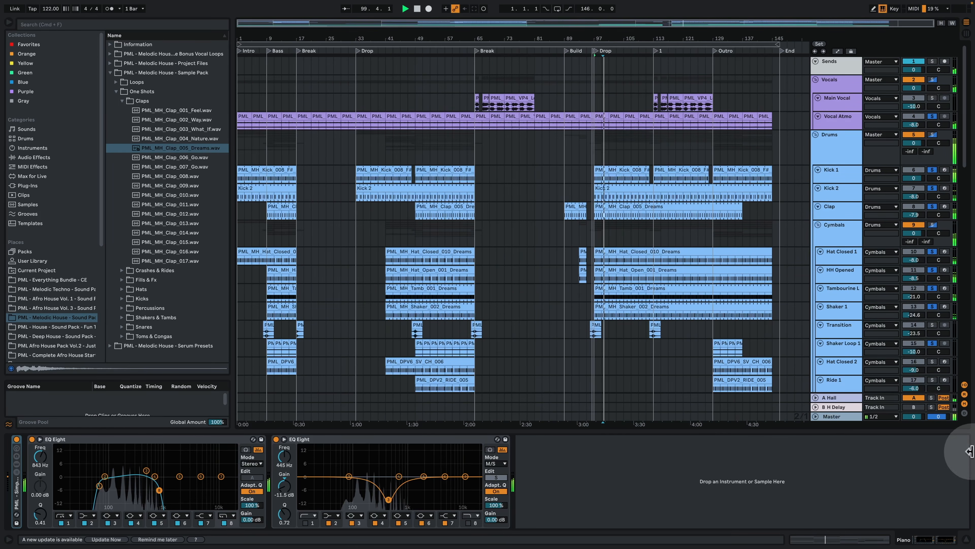
click(965, 539)
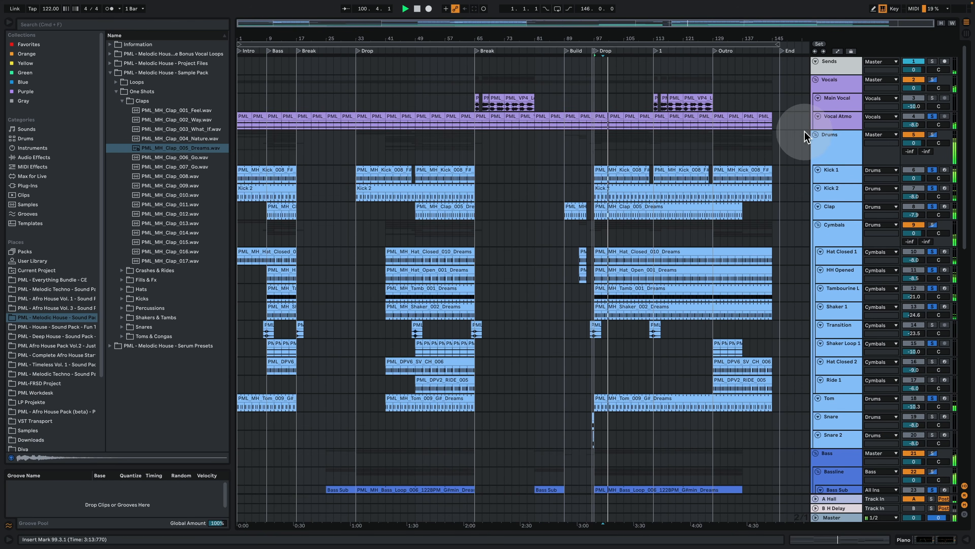
click(816, 136)
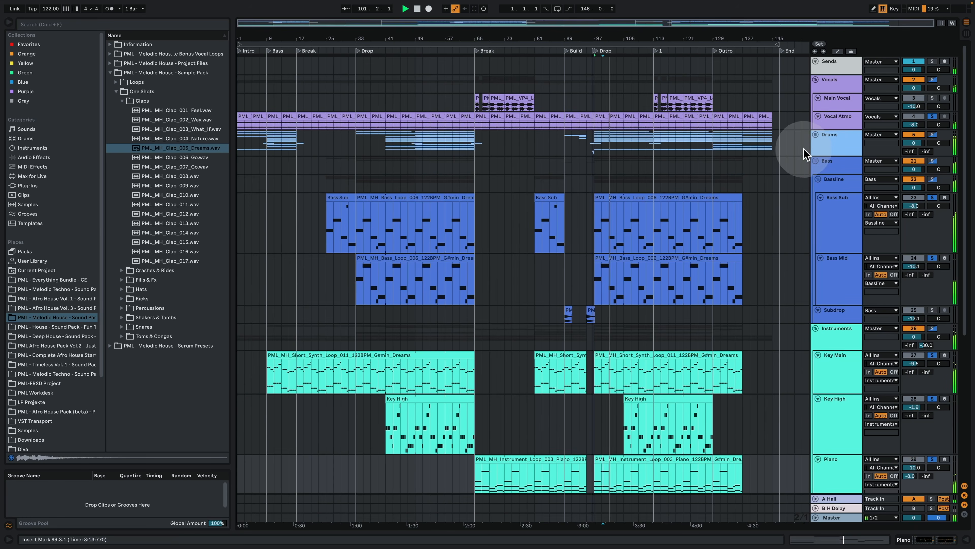
Step: Fit the heights of all tracks into the arrangement view
click(838, 184)
click(941, 22)
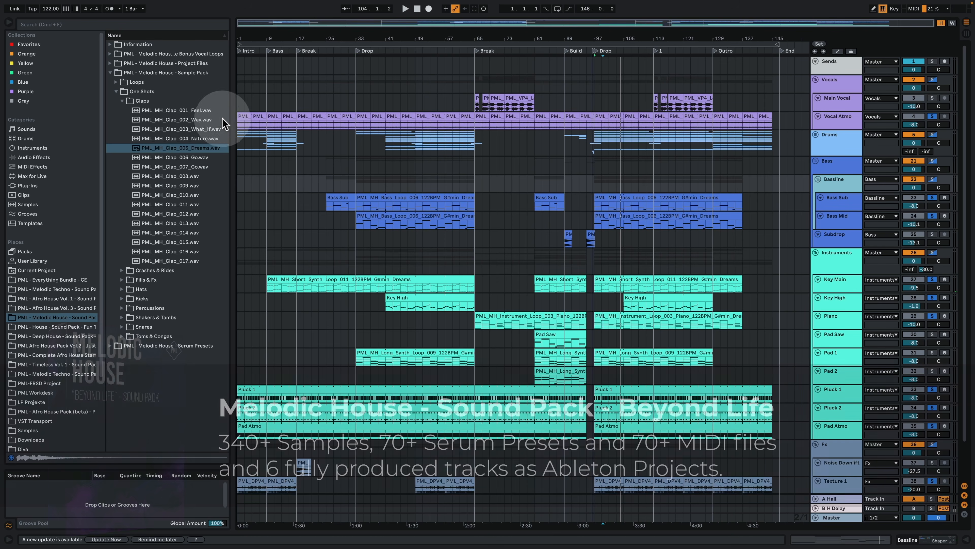
Step: Collapse the PML - Melodic House - Sample Pack folder and expand the Project Files folder in the browser
click(168, 73)
click(180, 75)
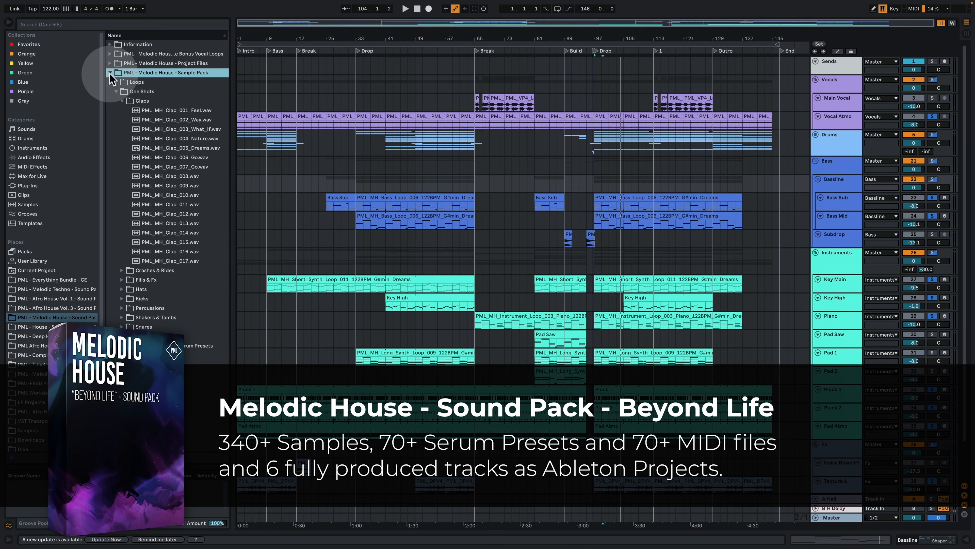
click(111, 63)
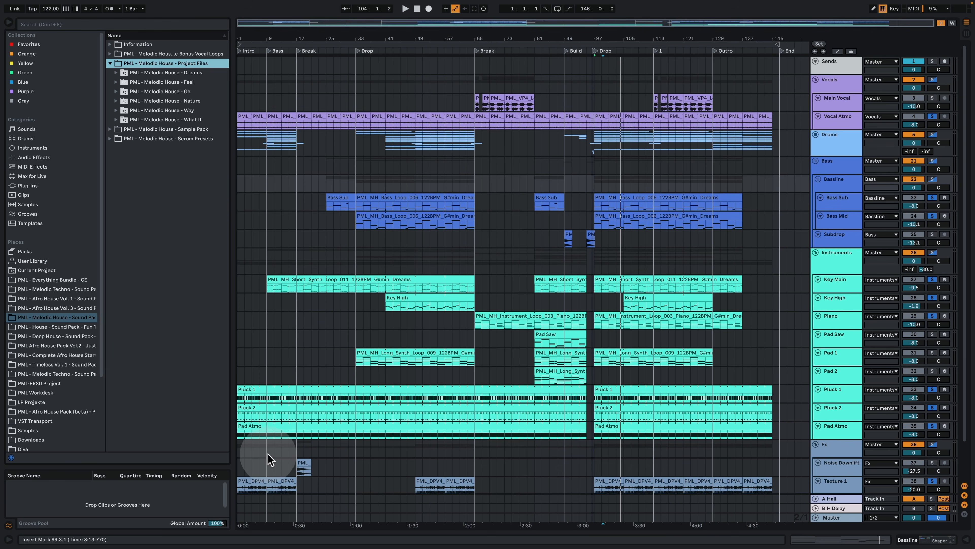
click(282, 327)
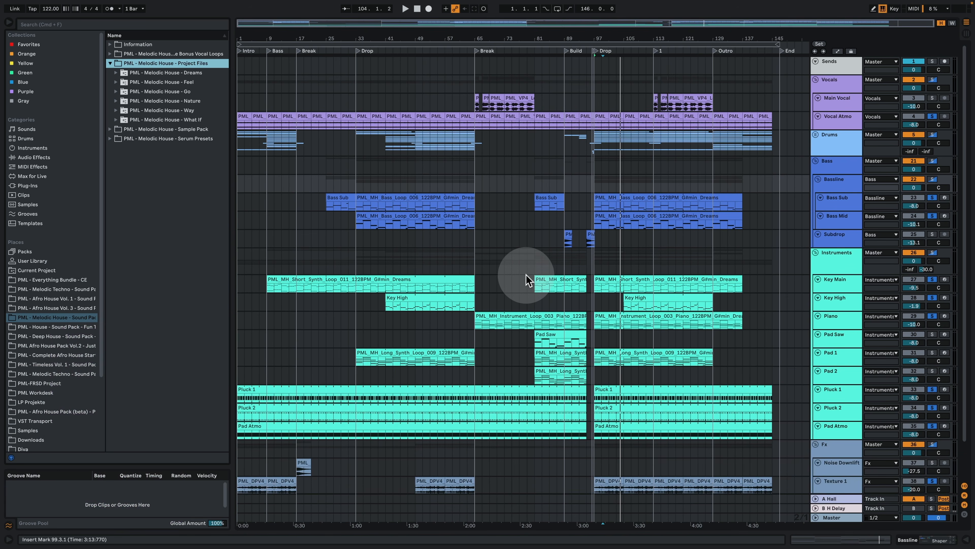
click(832, 183)
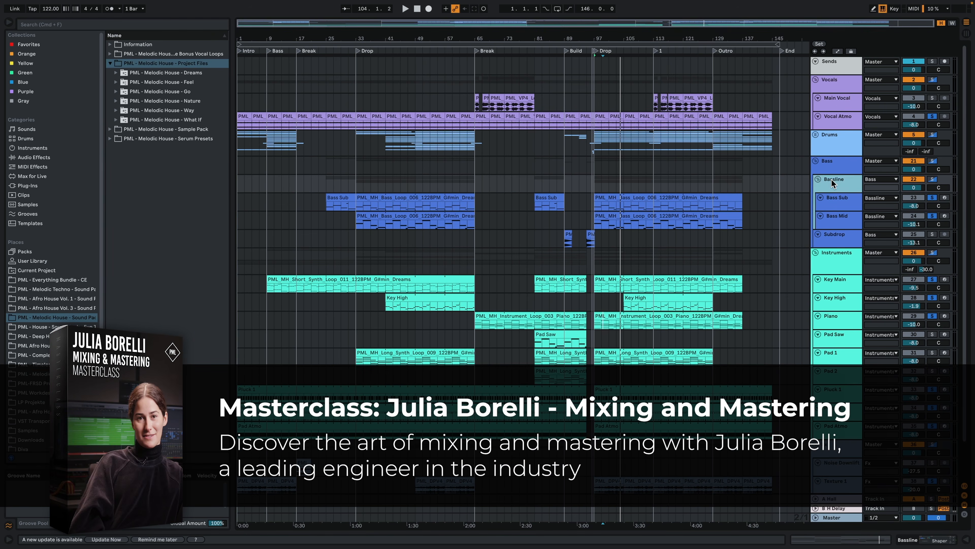
click(843, 205)
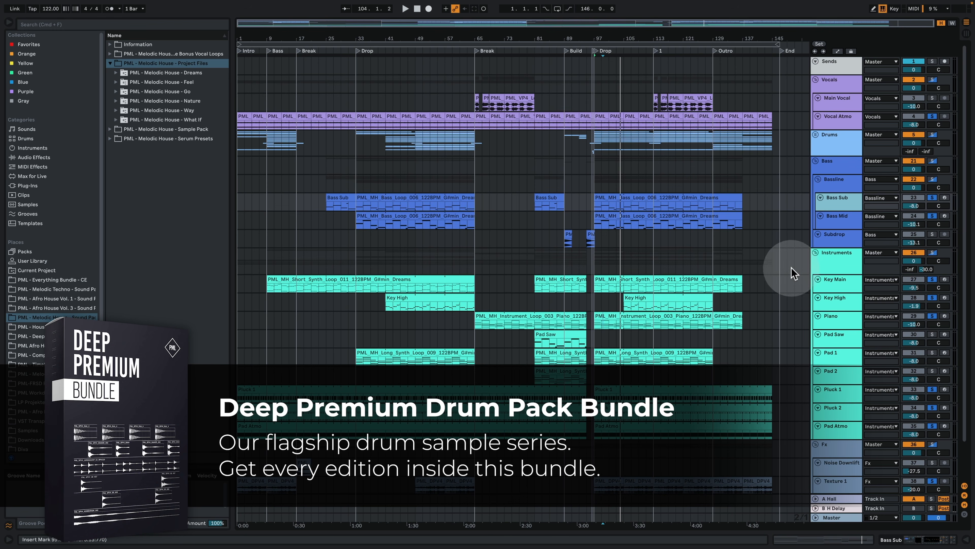
Step: List the contents of the PML - Everything Bundle - CE folder and narrow the browser slightly
click(63, 280)
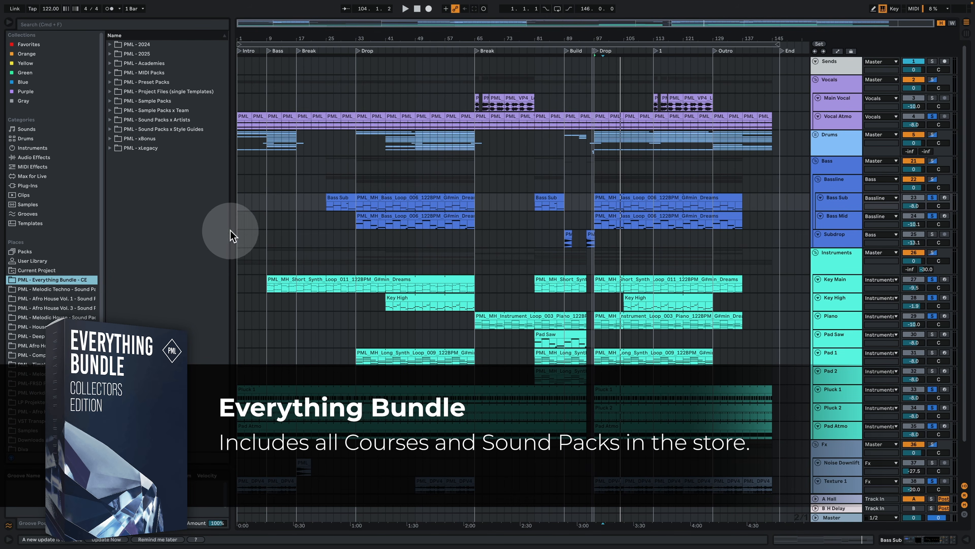
drag(228, 229, 221, 230)
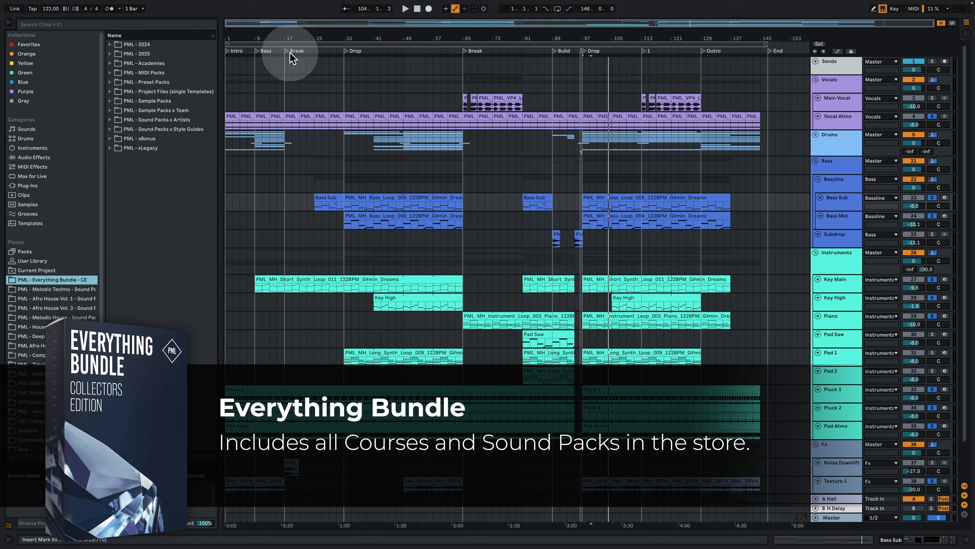
drag(276, 38, 277, 43)
click(243, 81)
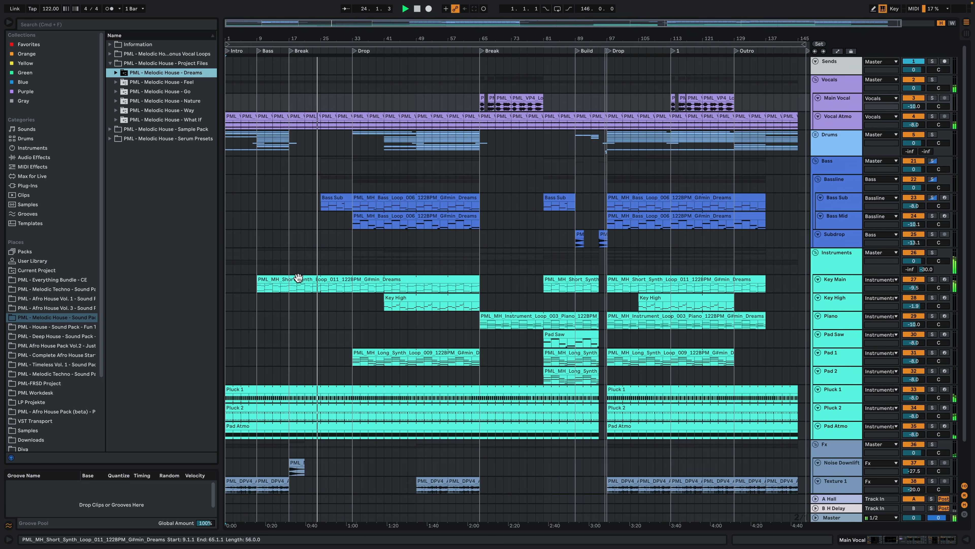
Step: Open the first Bass Sub clip at bar 25 and examine its notes in the piano roll
click(424, 196)
click(326, 194)
double_click(326, 193)
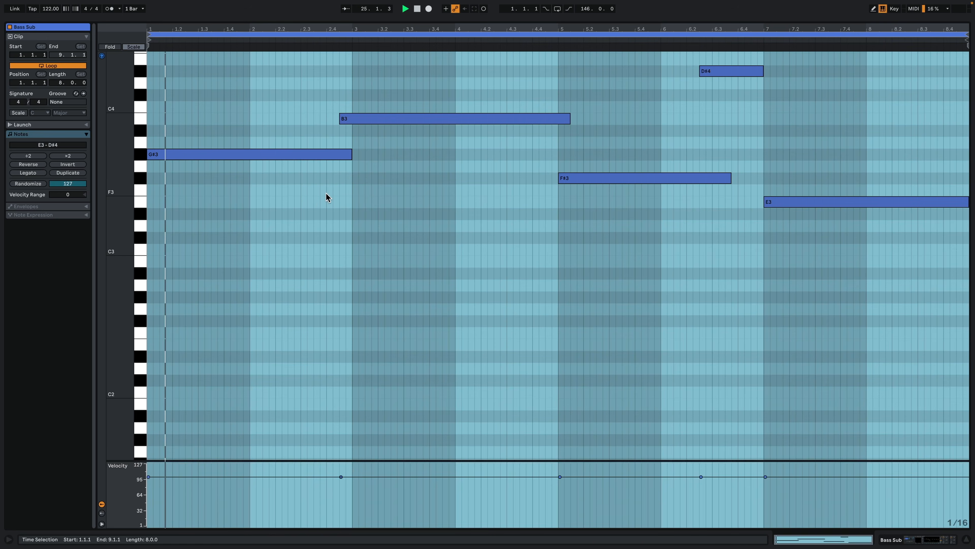
click(351, 203)
scroll(435, 349, up, 6)
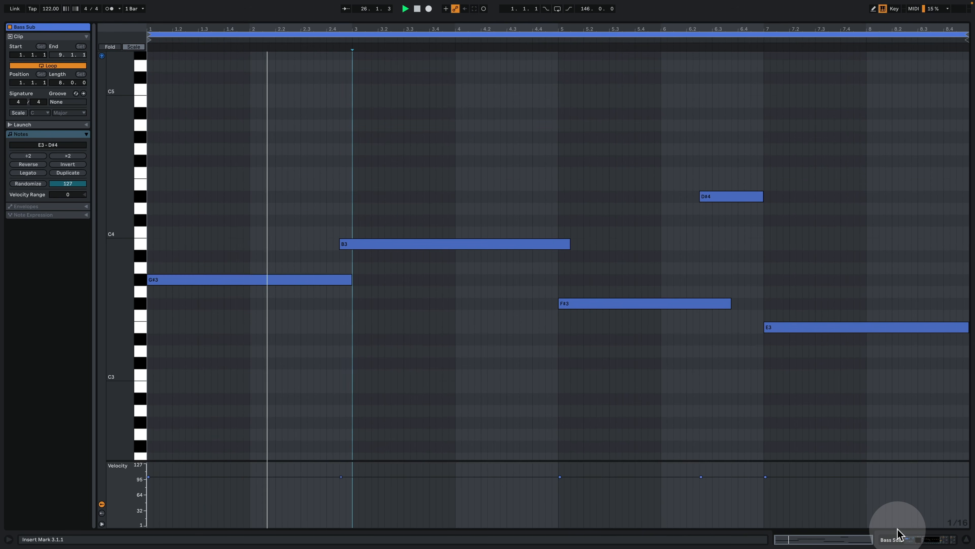
Step: Show the Key Main track's device chain from its Serum instrument, display the arrangement automation and enlarge the Key Main track
click(901, 538)
click(838, 146)
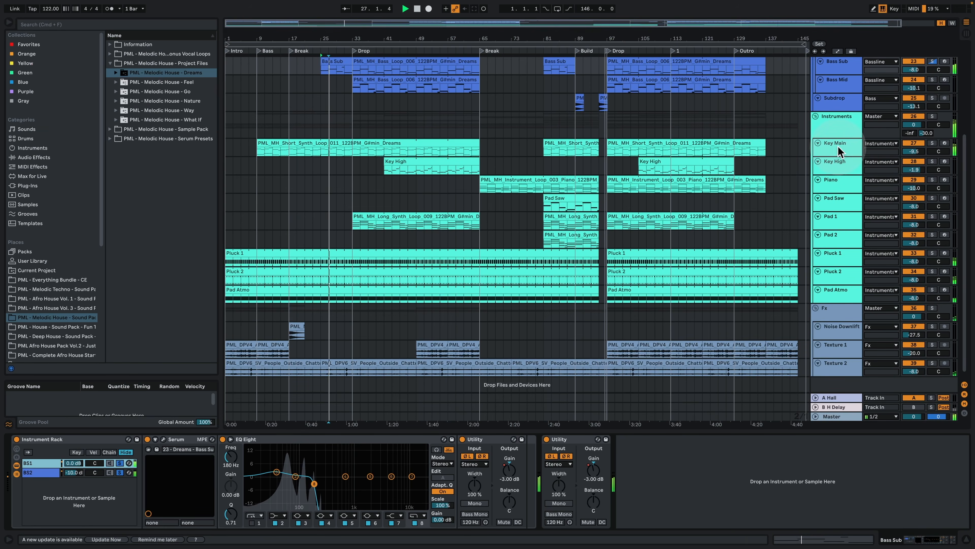
click(838, 51)
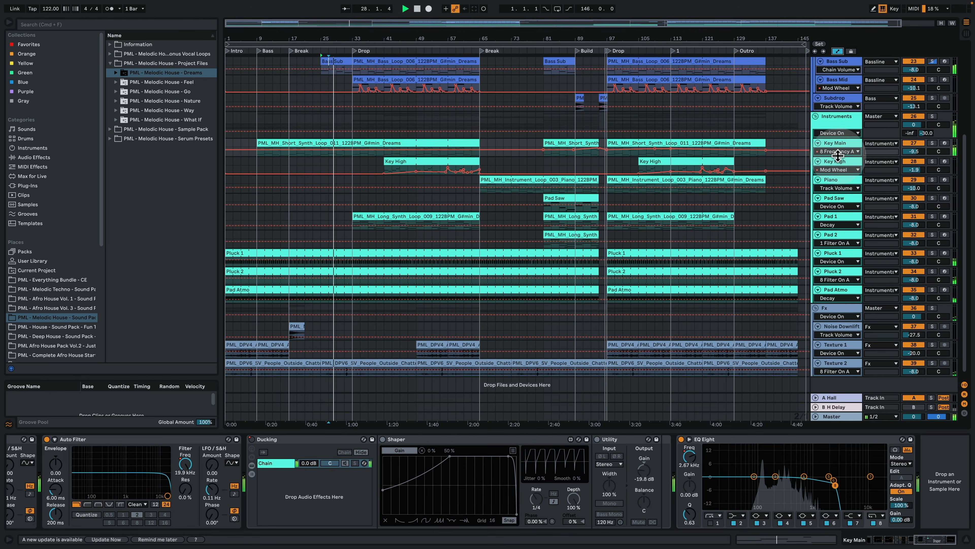
drag(836, 140, 809, 192)
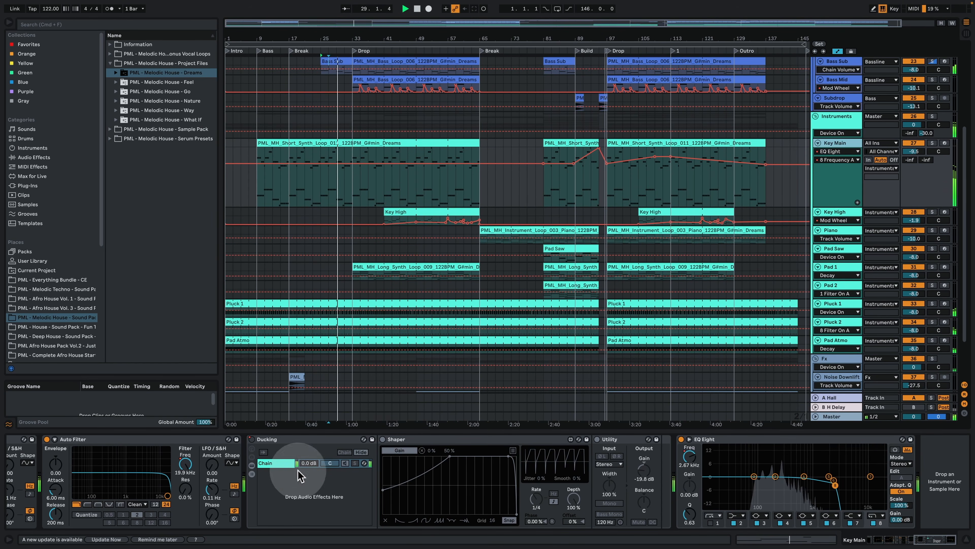
click(866, 538)
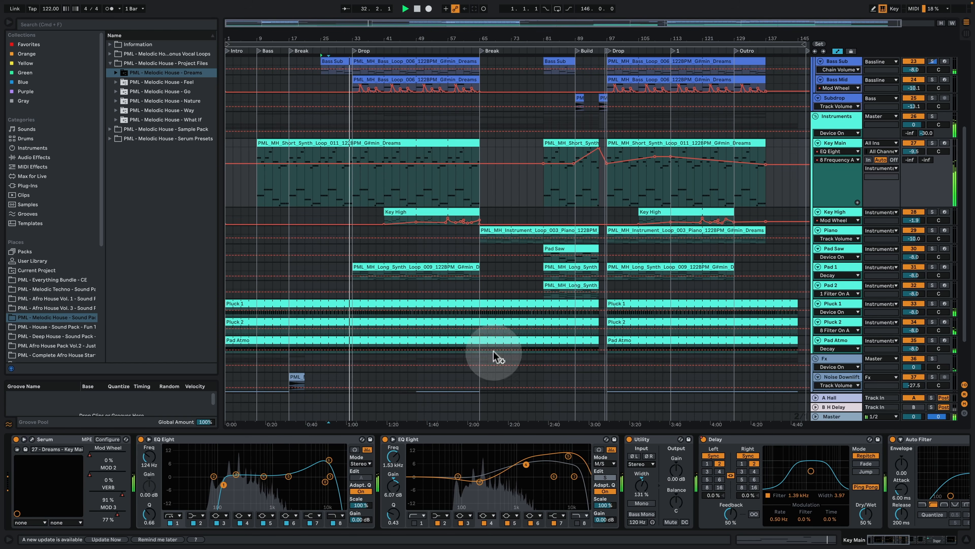
Step: Examine Serum's Mod Wheel, MOD 2, VERB and MOD 3 automation curves on the Key Main track
click(835, 152)
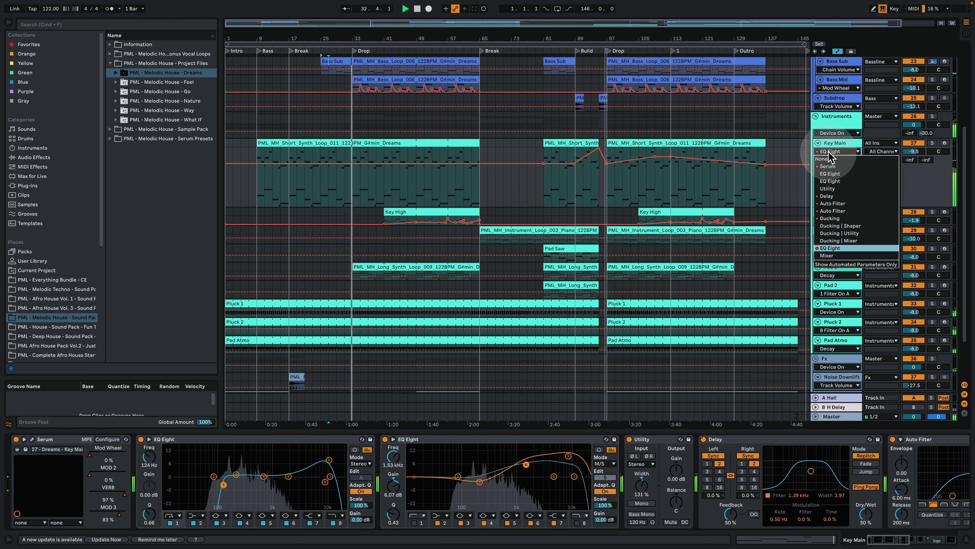
click(848, 166)
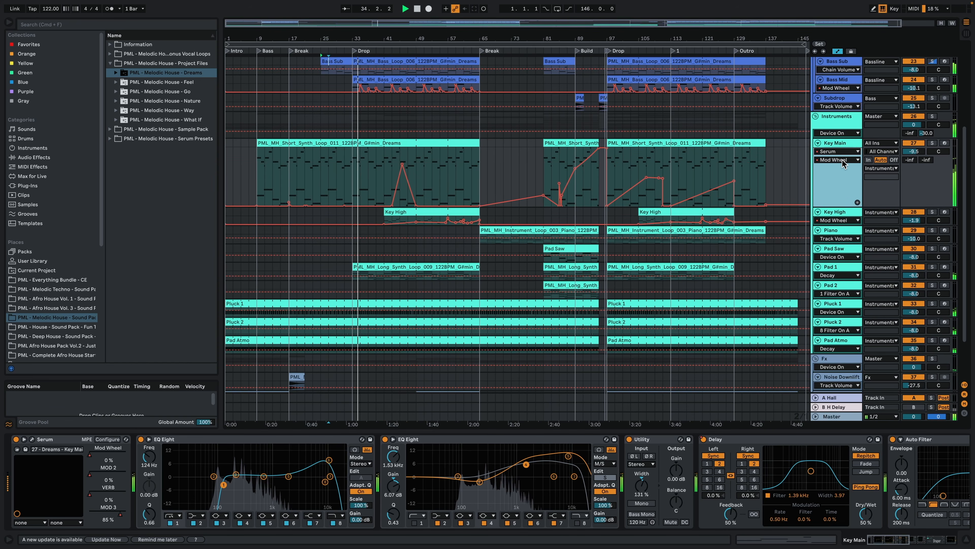
click(837, 160)
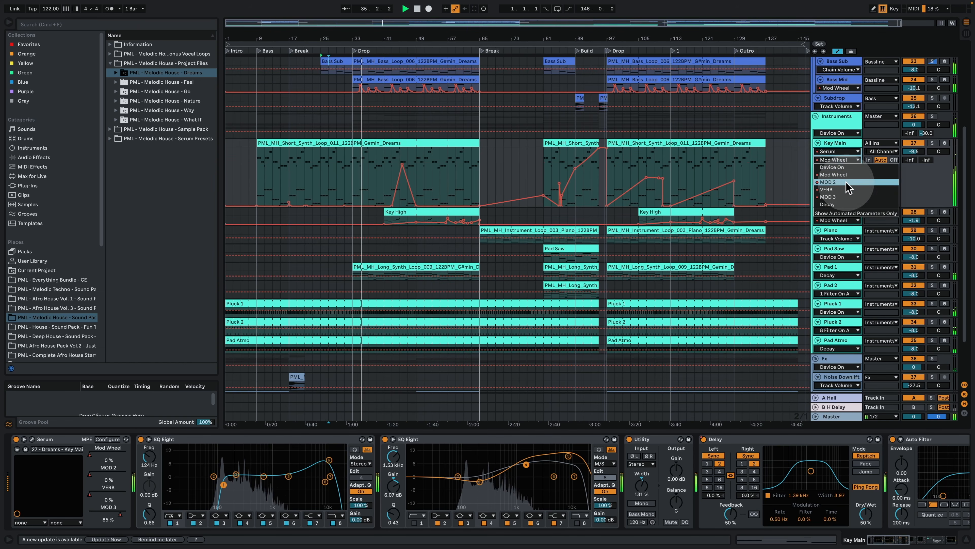
click(847, 185)
click(842, 160)
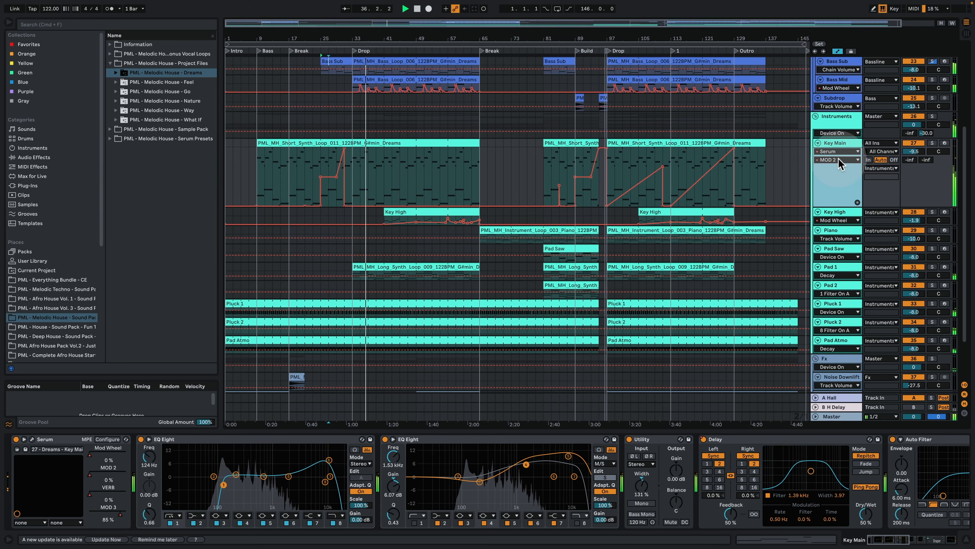
click(846, 189)
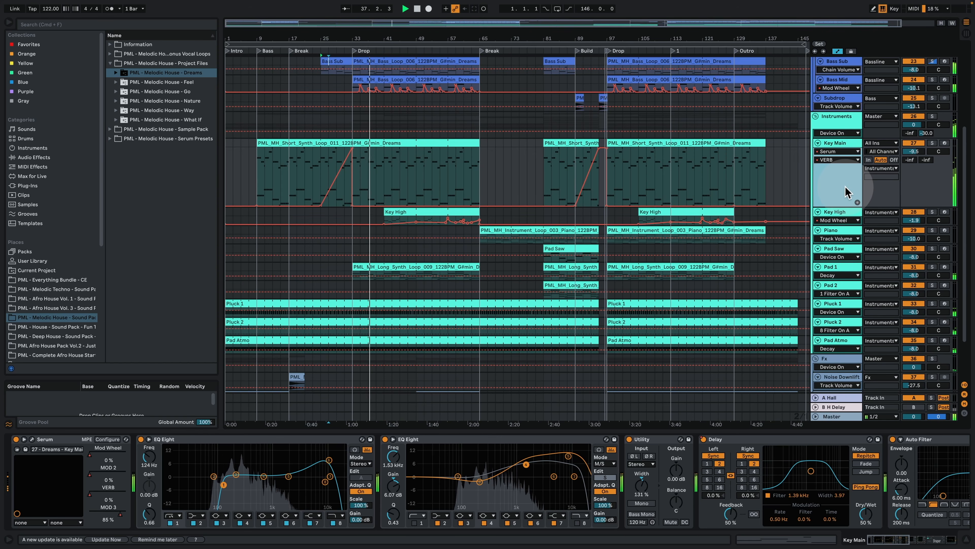
click(838, 162)
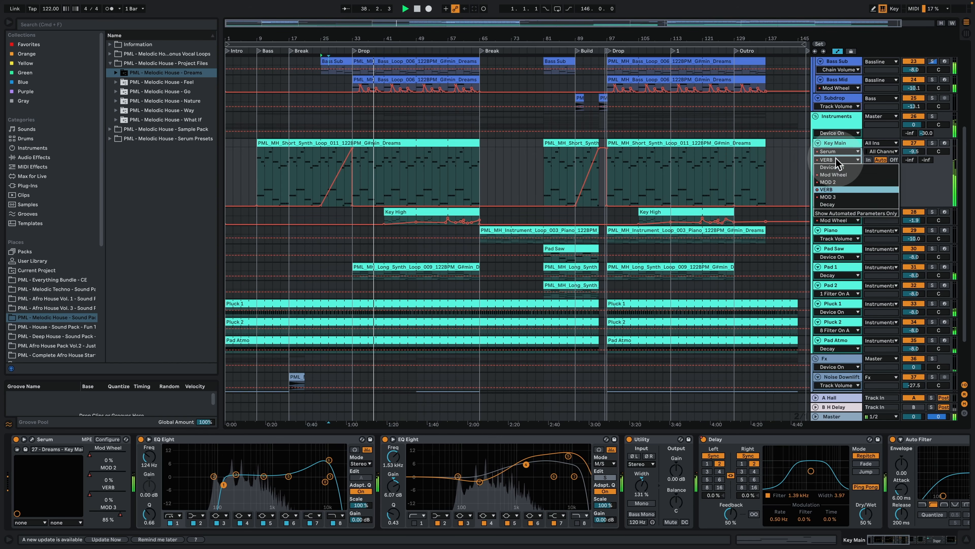
click(834, 196)
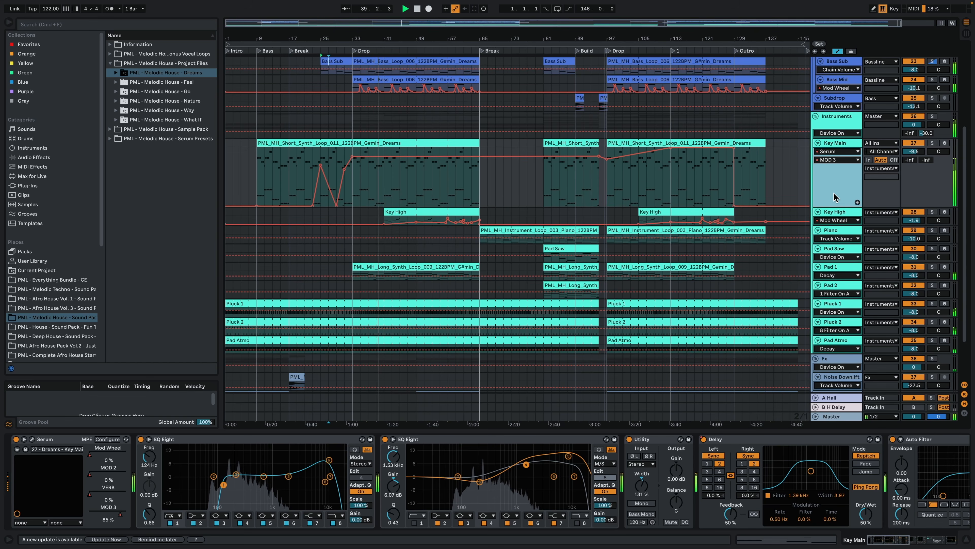
click(823, 160)
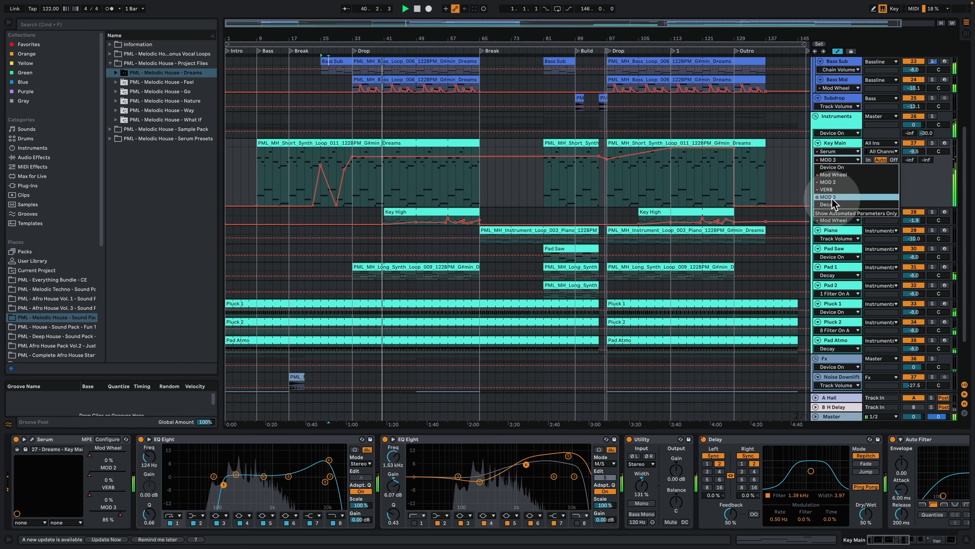
click(832, 199)
Step: Give Serum's VERB automation its own lane below the Key Main track and reduce that lane's height
click(832, 161)
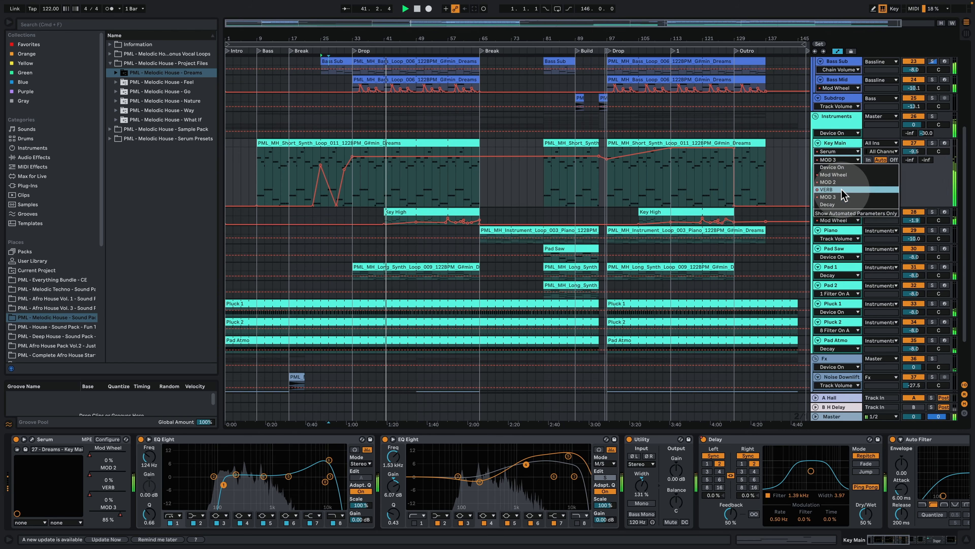
click(841, 194)
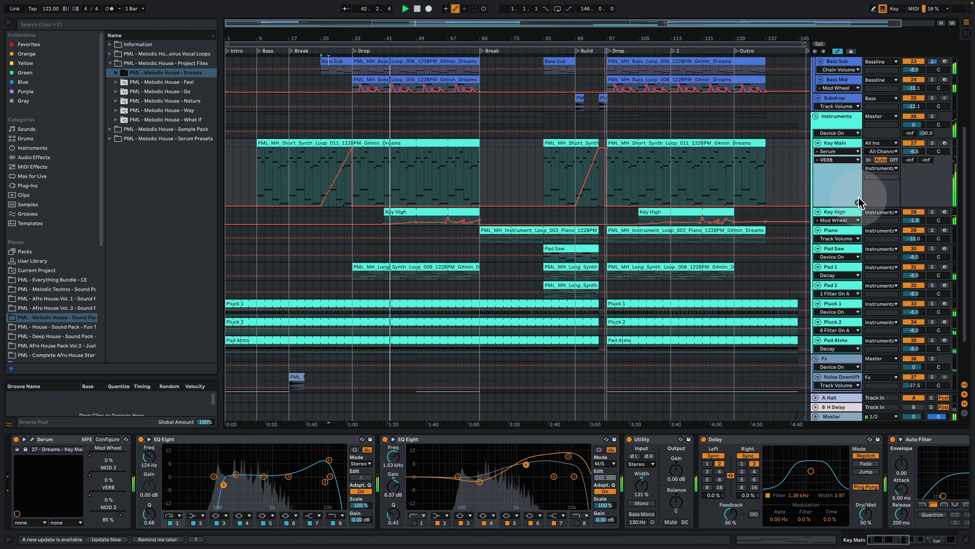
click(858, 202)
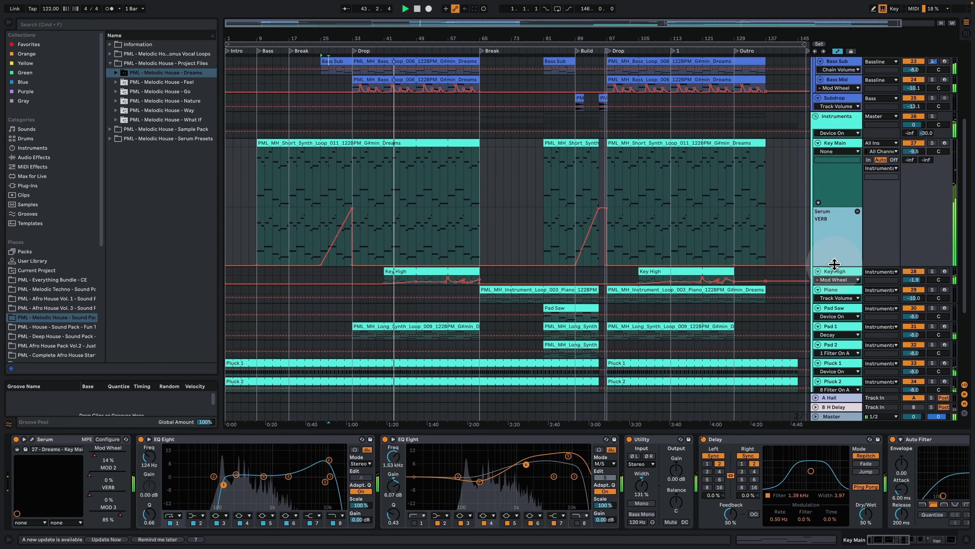
drag(834, 264, 840, 156)
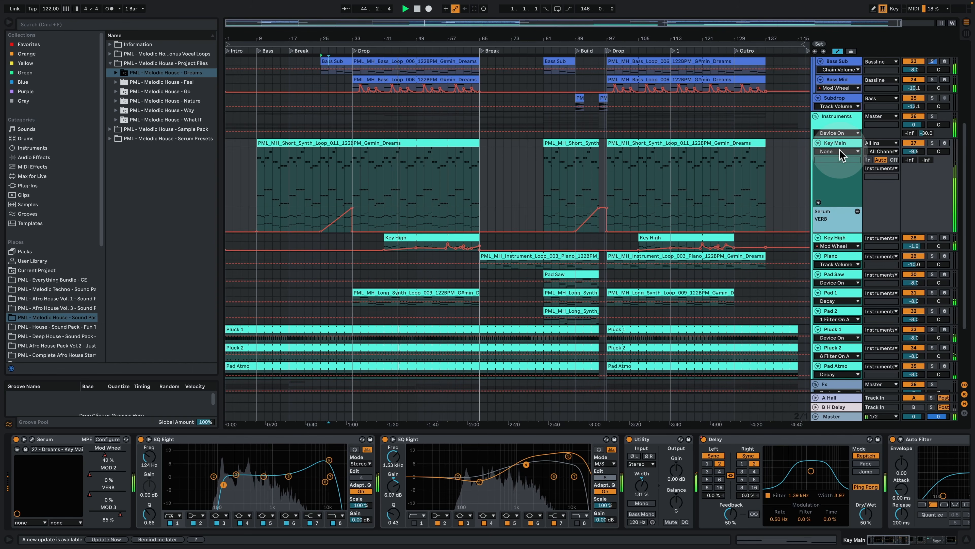
Step: Give Serum's Mod Wheel automation a separate lane below the Key Main track and shrink that lane
click(840, 151)
click(845, 167)
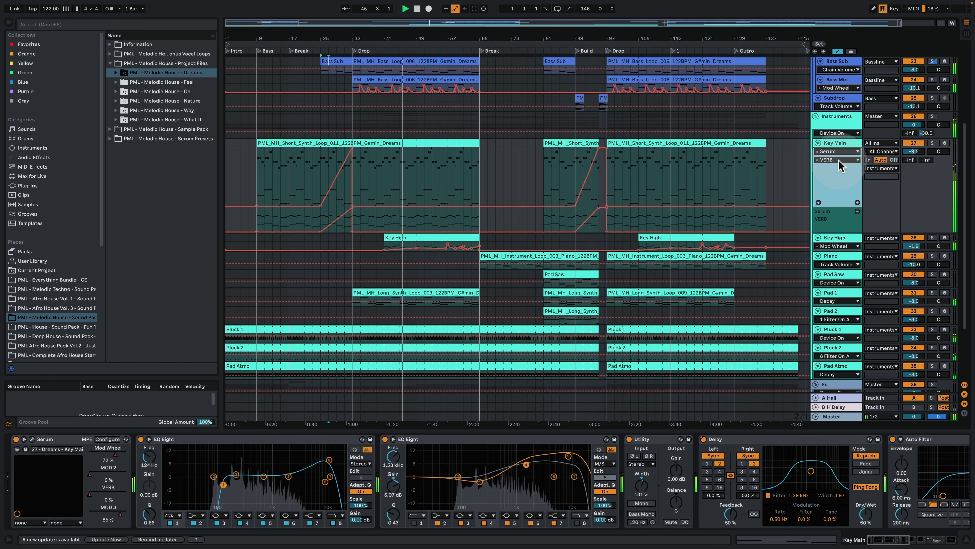
click(838, 160)
click(833, 175)
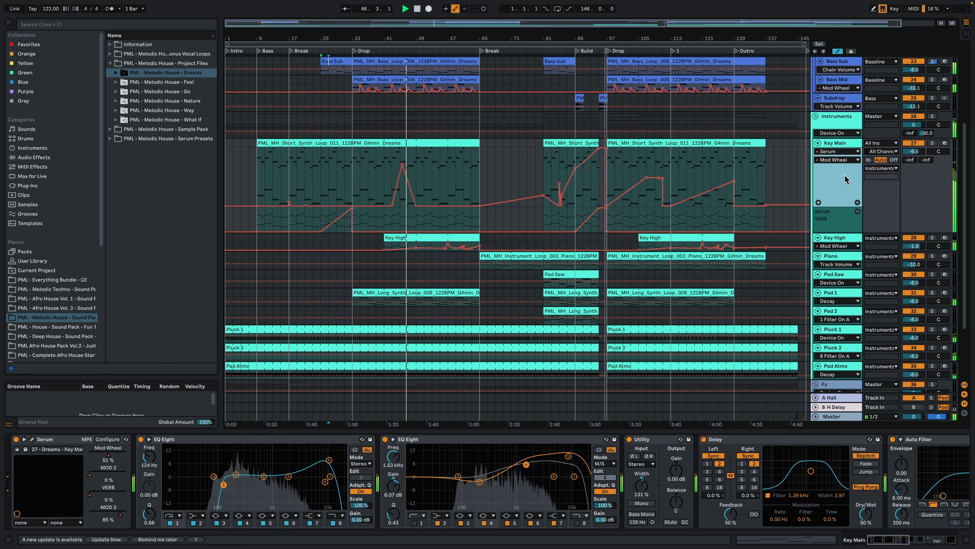
click(857, 203)
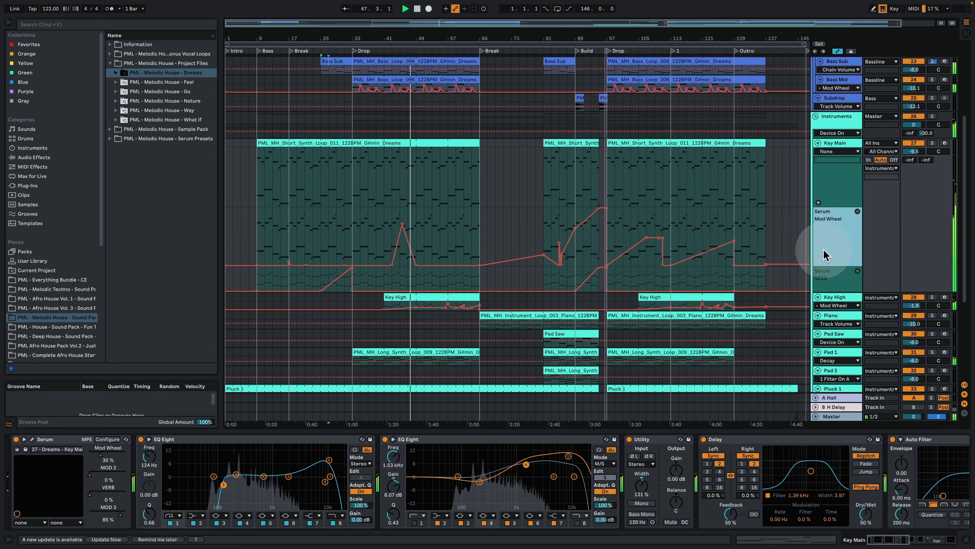
drag(839, 240, 840, 231)
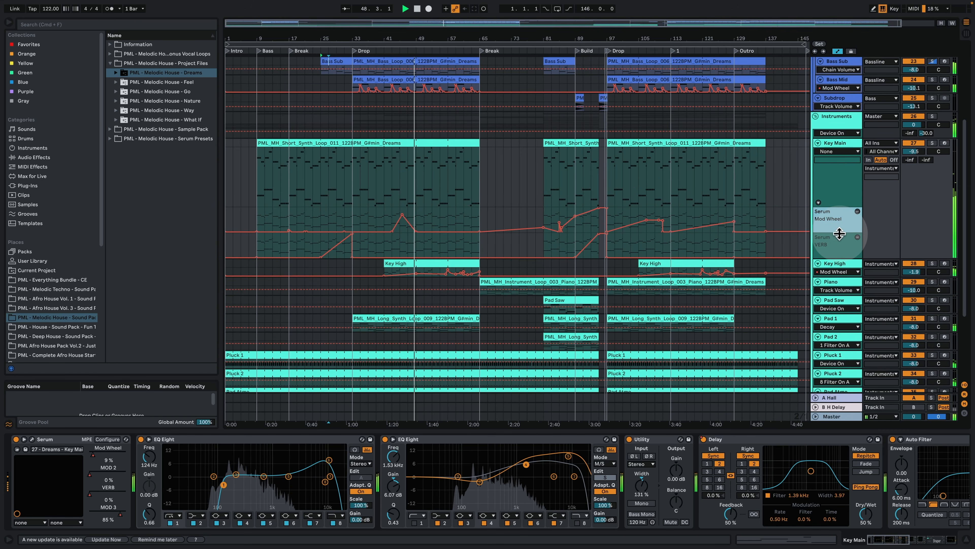
Step: Put Serum's MOD 2 automation in a separate lane below the Key Main track and make the lane shorter
click(834, 151)
click(837, 167)
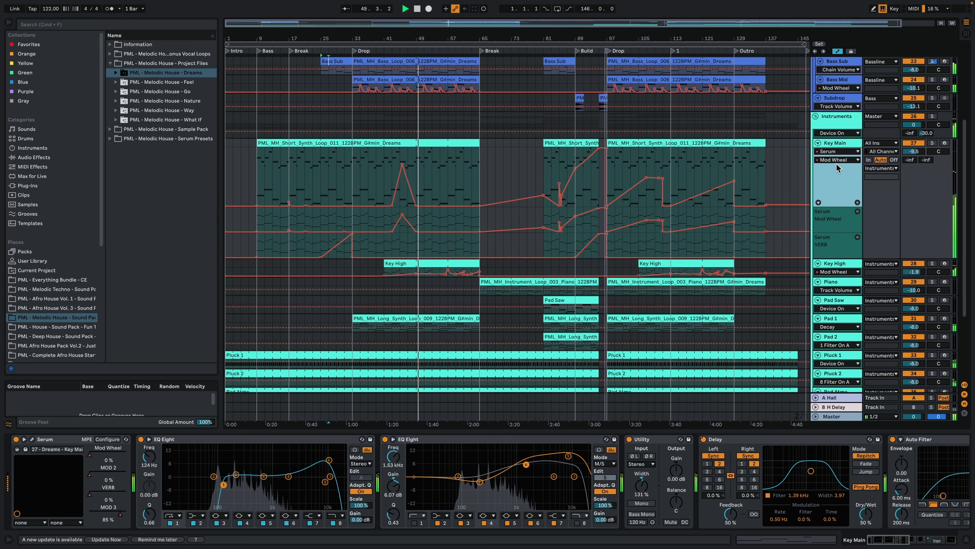
click(830, 160)
click(844, 184)
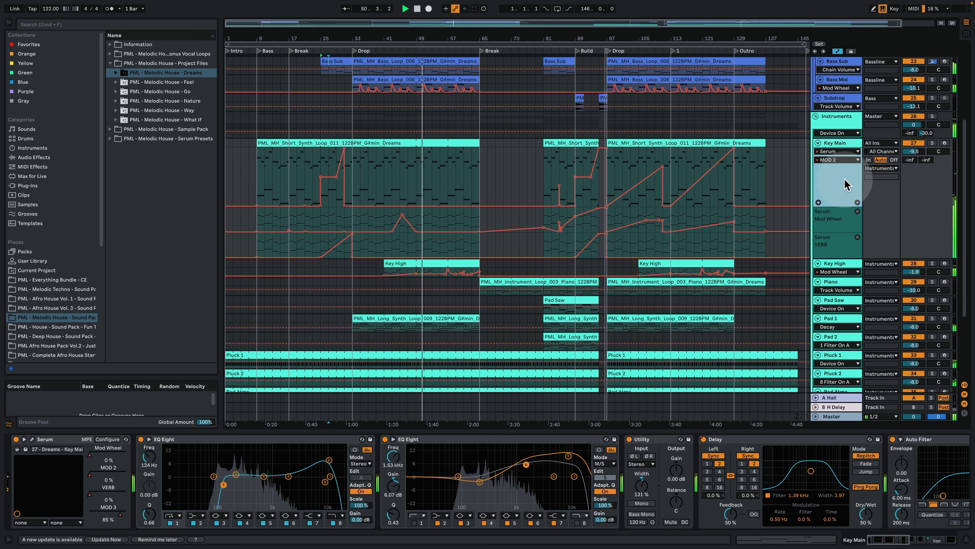
click(857, 202)
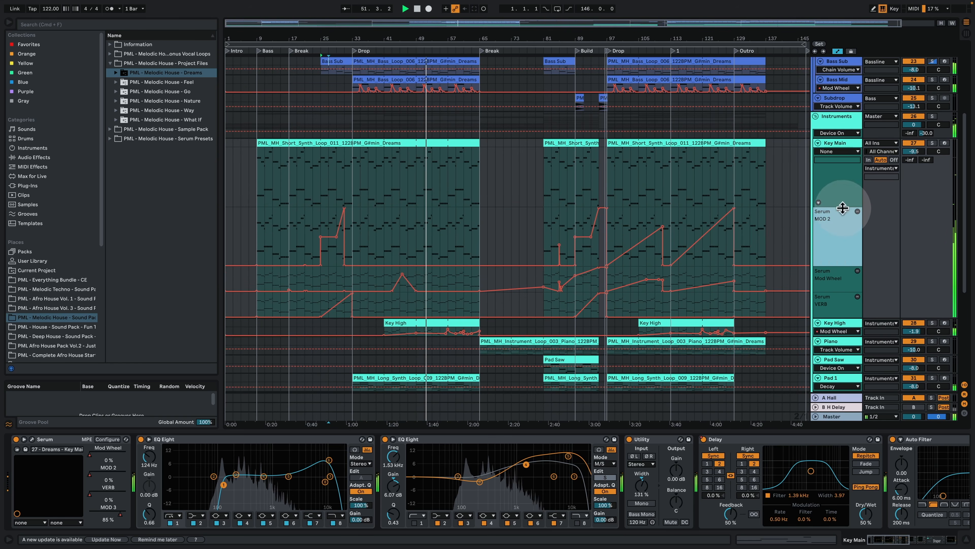
drag(834, 265, 831, 242)
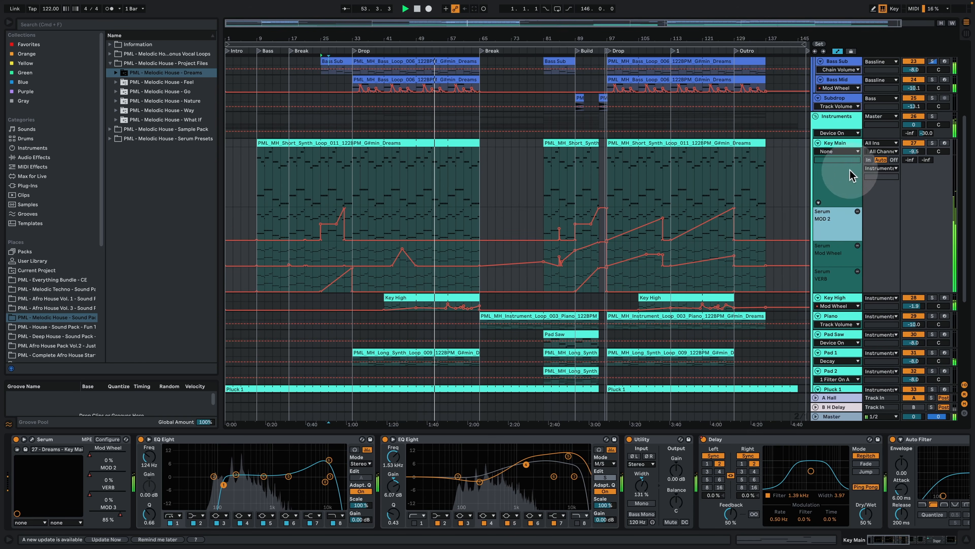
Step: Put Serum's MOD 3 automation in its own lane below the Key Main track and reduce that lane's height
click(845, 152)
click(848, 166)
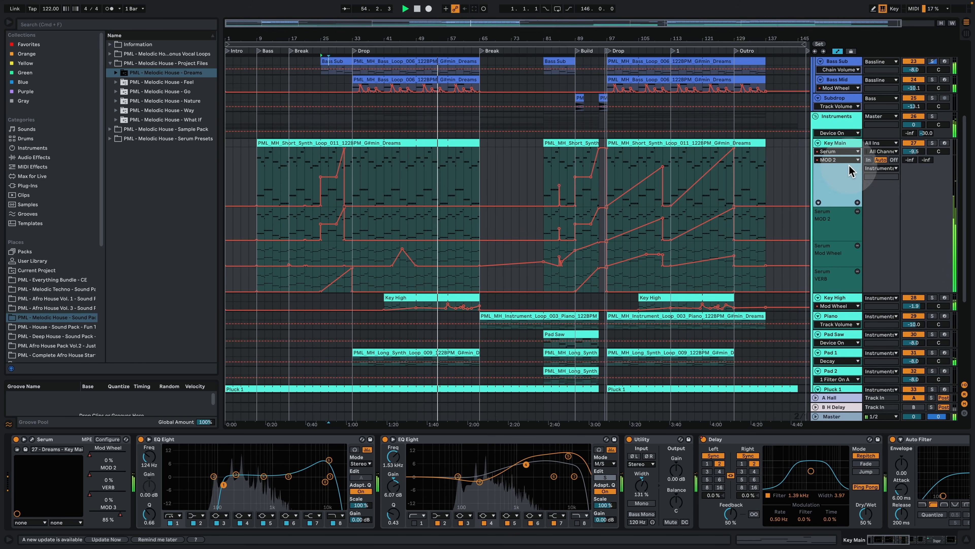
click(833, 159)
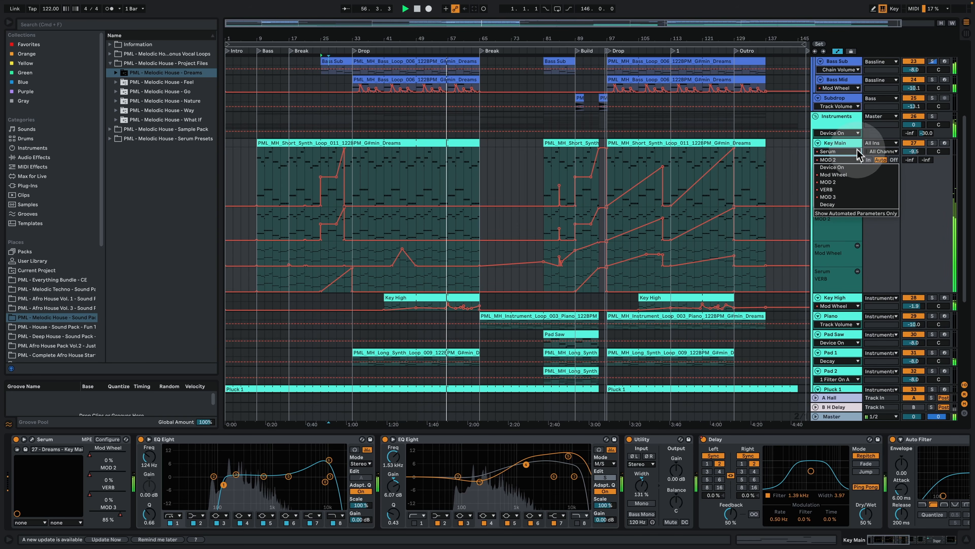
click(839, 196)
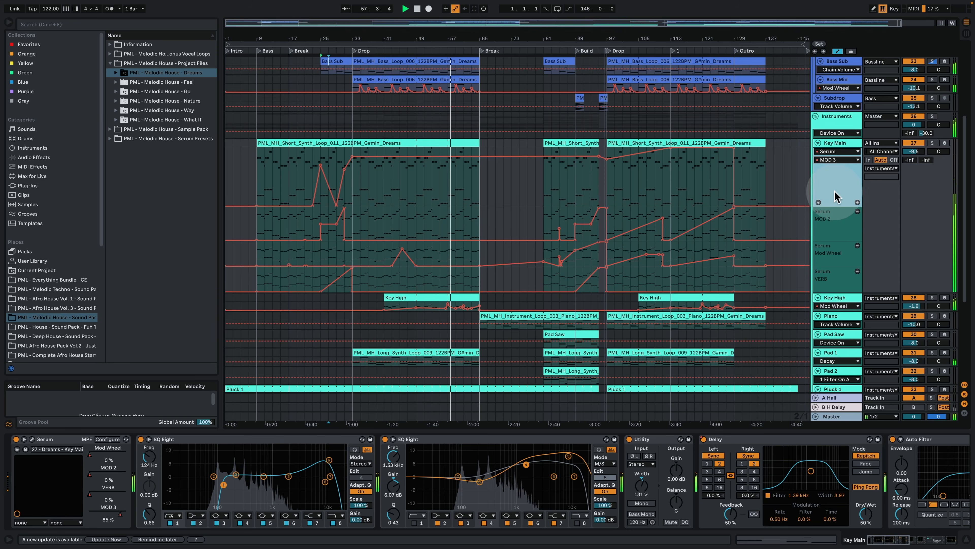
click(857, 202)
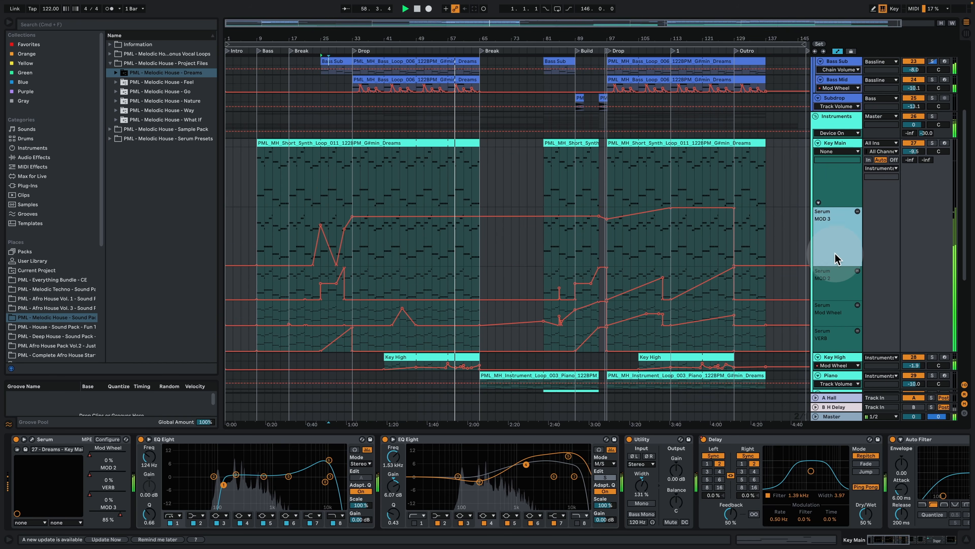
drag(835, 265, 841, 231)
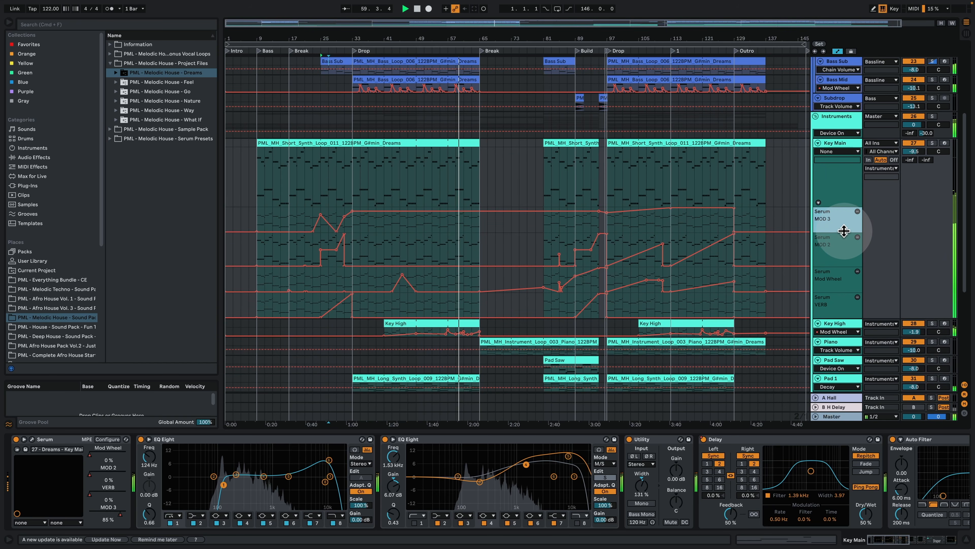
Step: Give the first Auto Filter's Frequency automation a separate lane below the Key Main track and make it slightly shorter
click(826, 152)
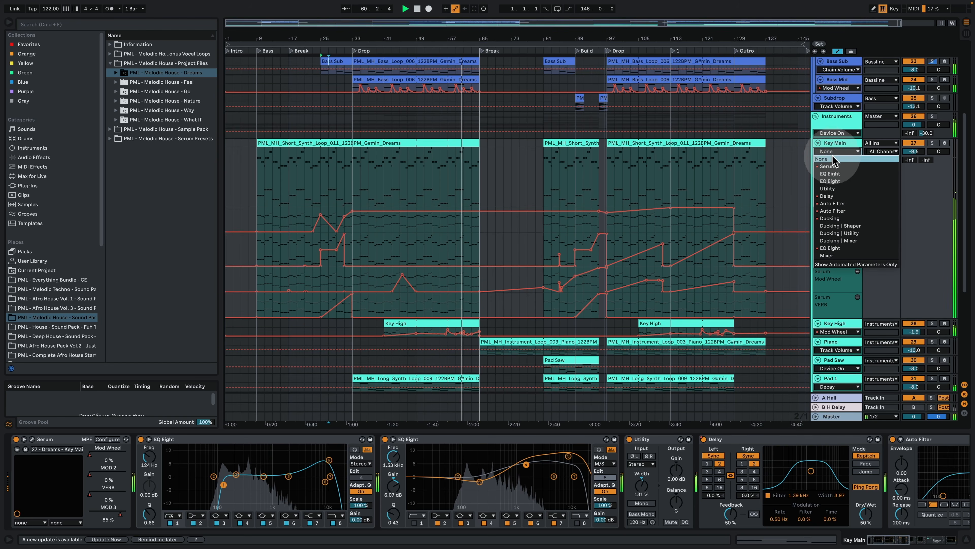
click(845, 202)
click(858, 203)
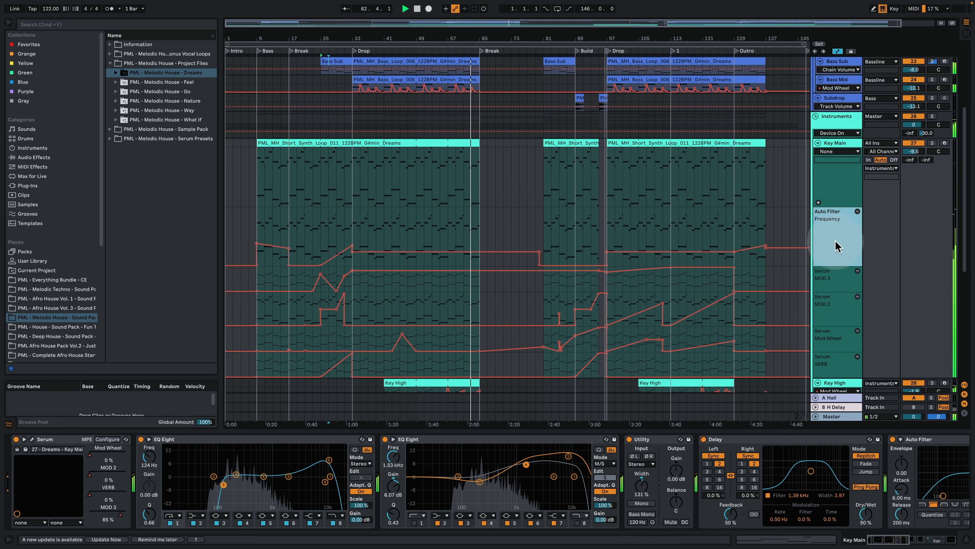
drag(839, 265, 840, 248)
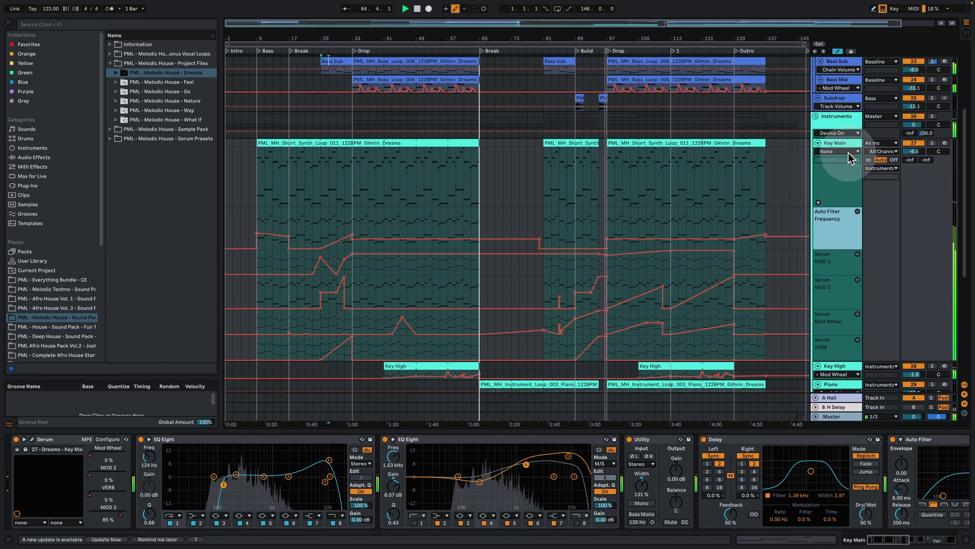
Step: Show the second Auto Filter's Frequency automation on the Key Main track, and shorten both the main track lane and the first Auto Filter's lane
click(837, 151)
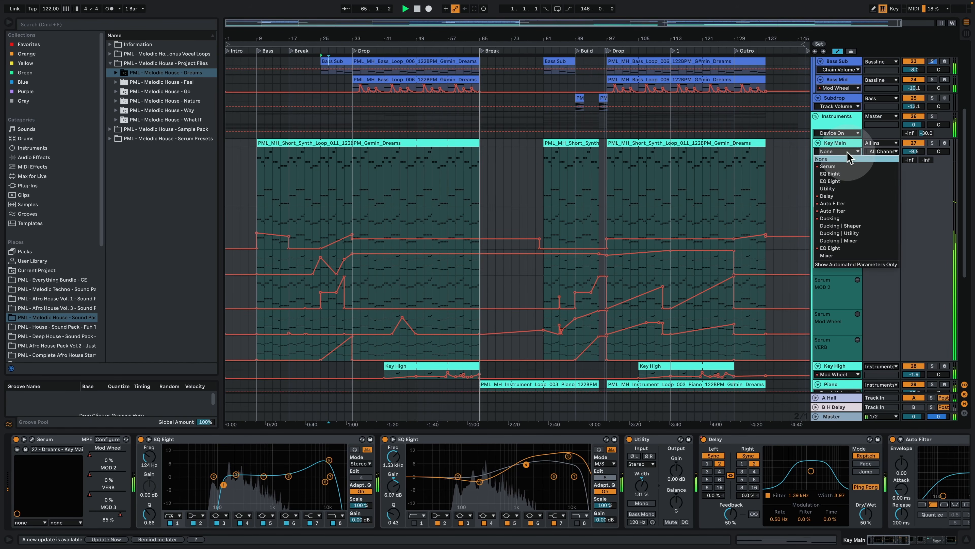
click(845, 203)
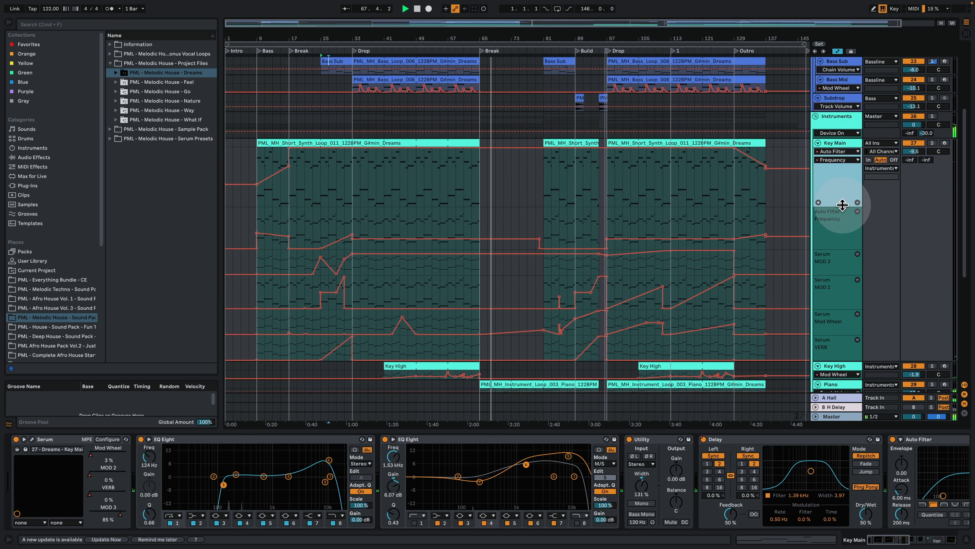
drag(843, 205, 844, 179)
drag(840, 222, 842, 207)
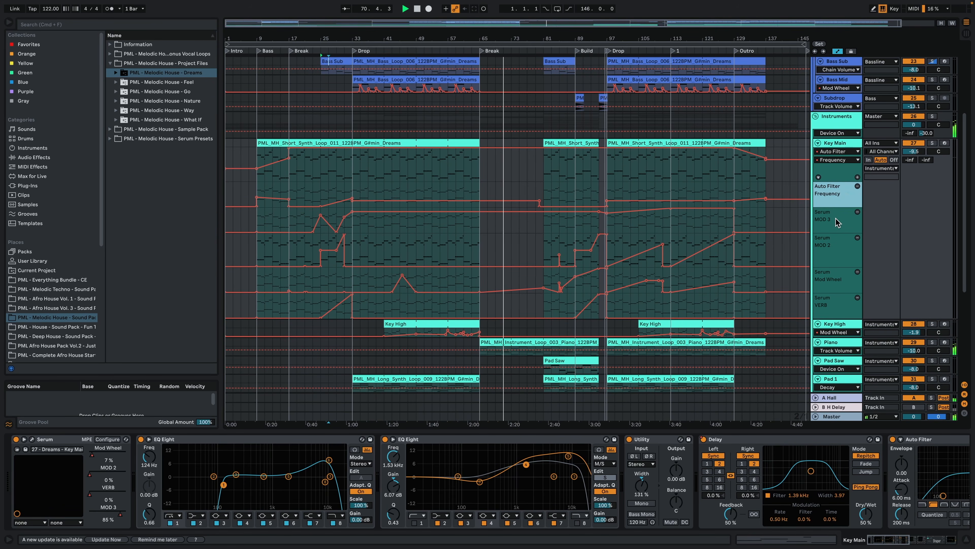
Step: Show the last EQ Eight's automation on the Key Main track, switch to the Delay's Device On automation, and inspect it around the Build section
click(834, 150)
click(843, 248)
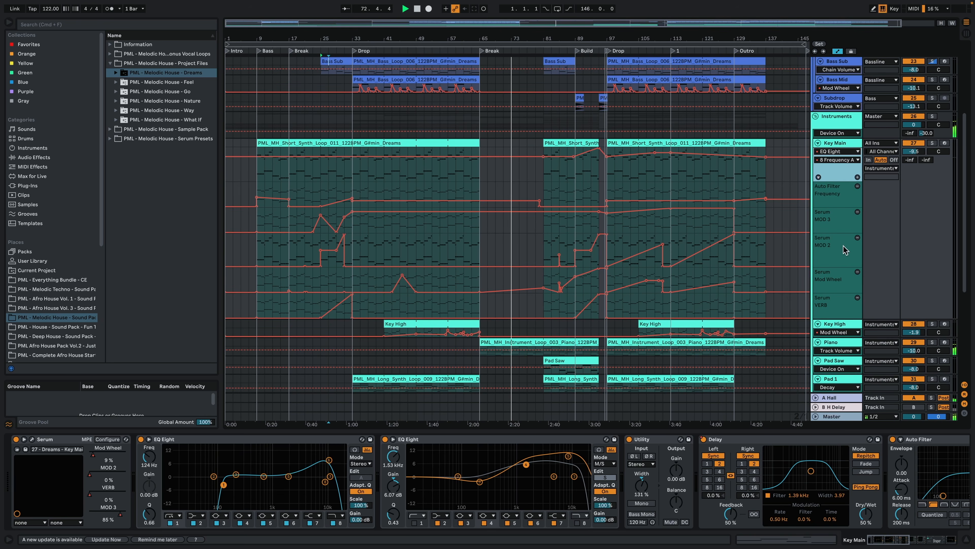
click(835, 151)
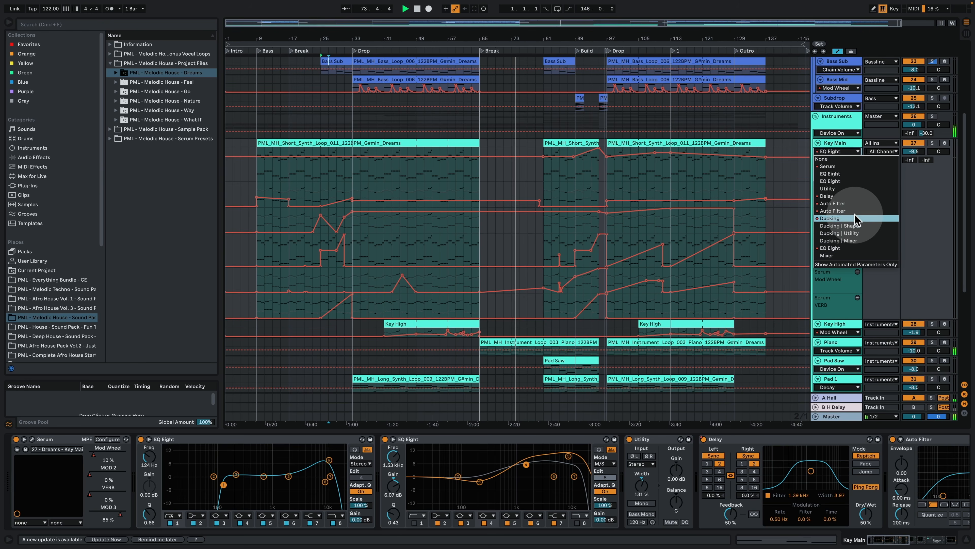
click(855, 195)
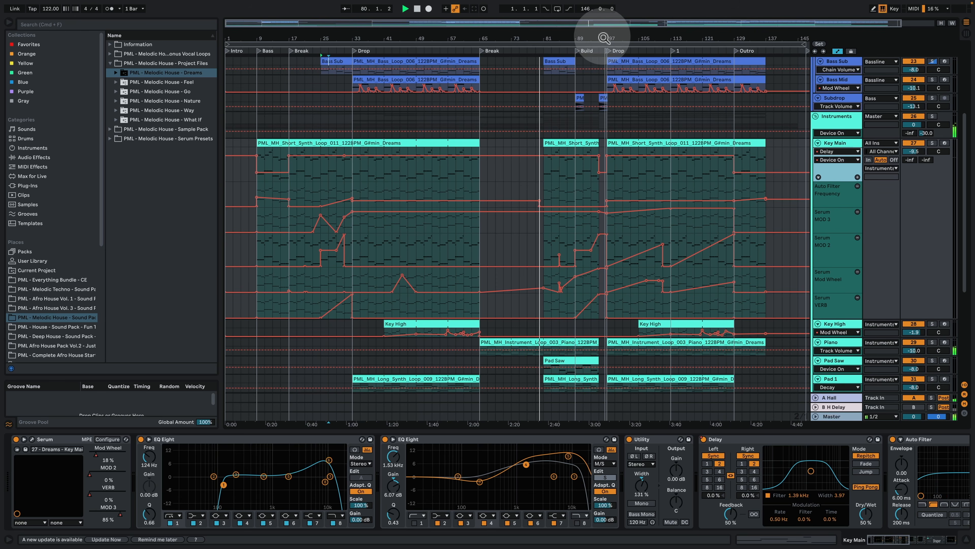
drag(603, 38, 554, 44)
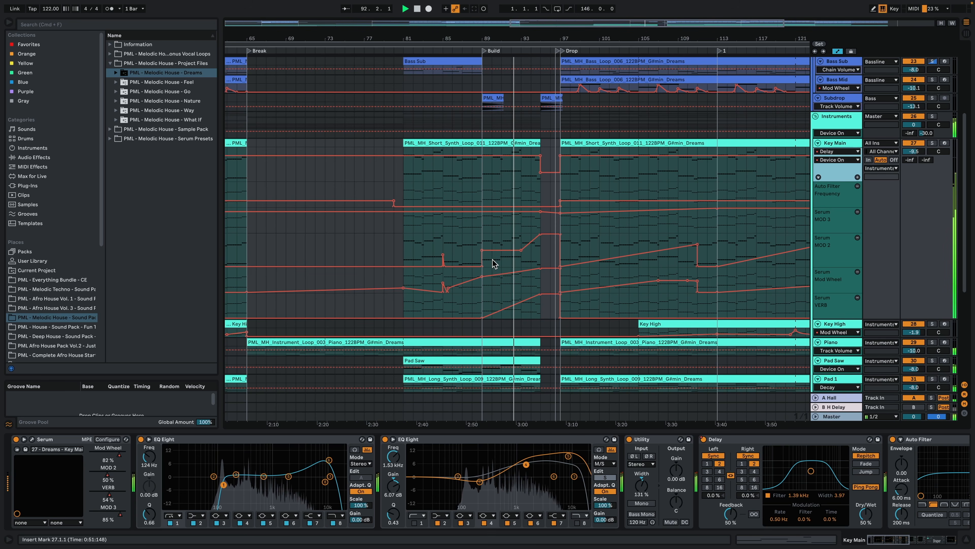
drag(509, 35, 509, 7)
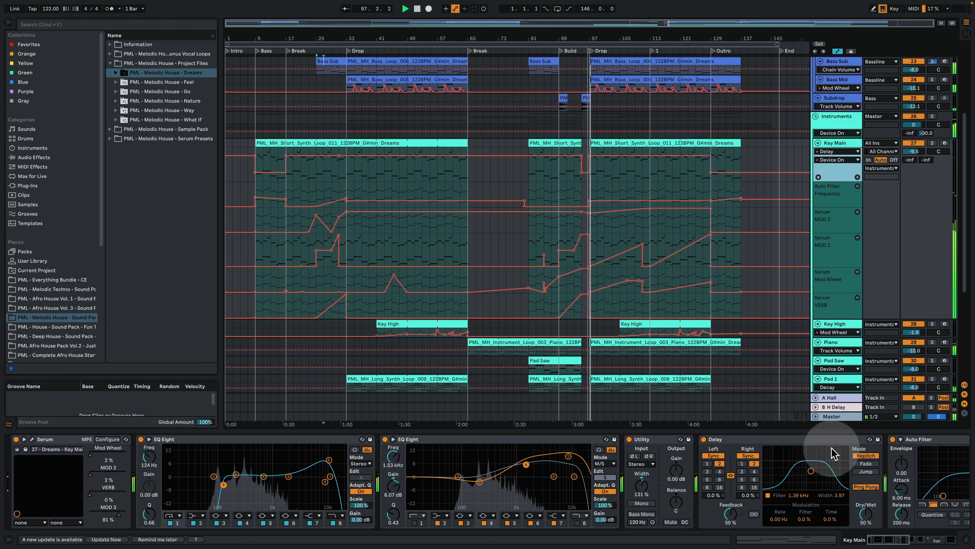
Step: With the device view hidden, enlarge the Bass Mid track to expose its Serum Mod Wheel automation and fold the Subdrop track
click(966, 539)
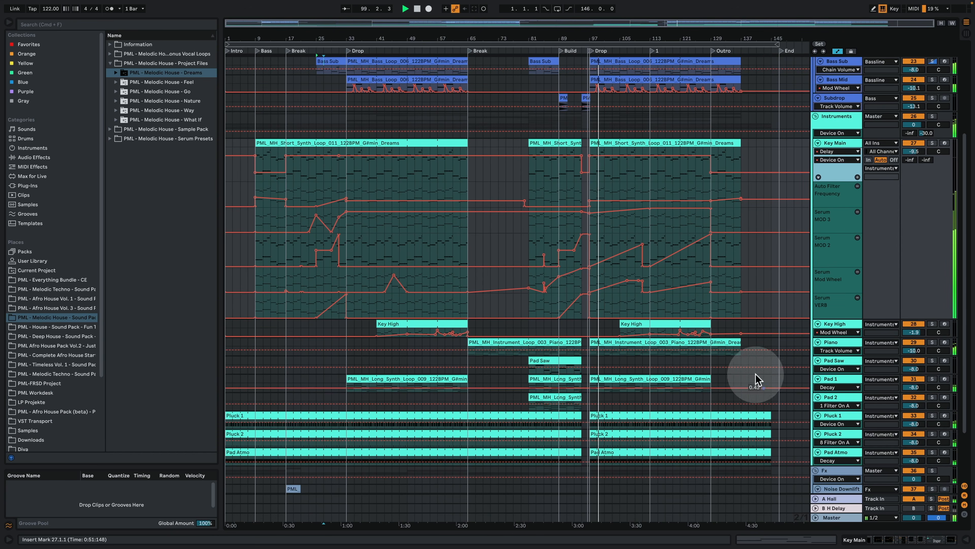
scroll(638, 285, up, 3)
scroll(639, 285, up, 3)
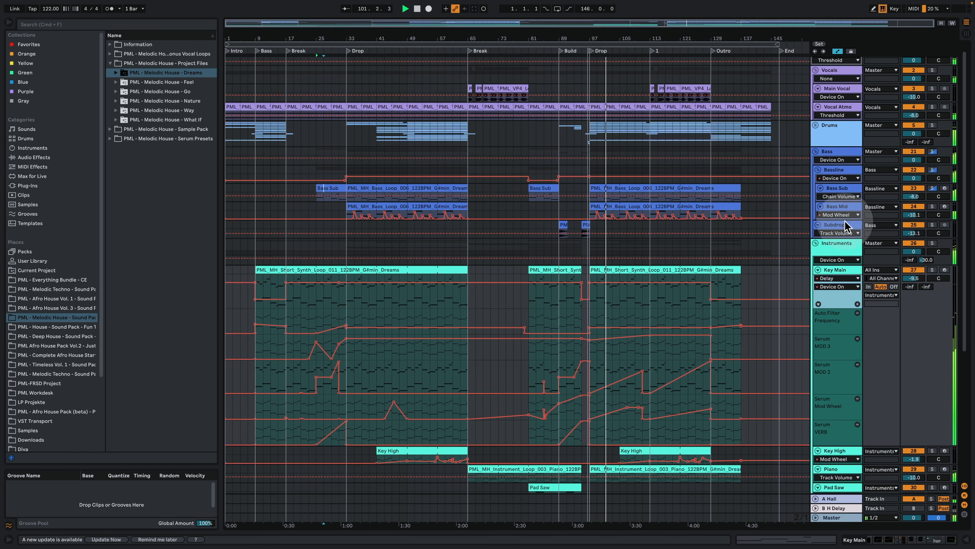
drag(842, 218, 847, 253)
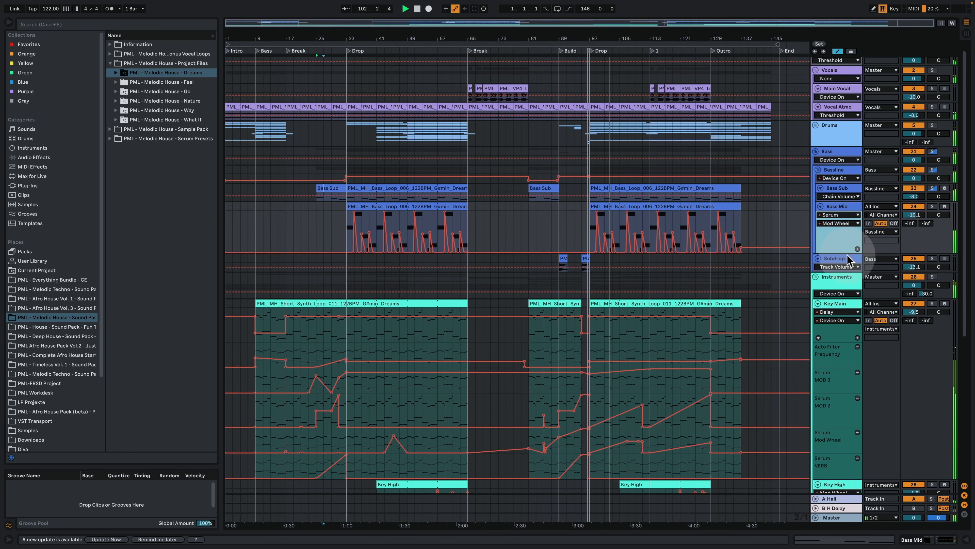
click(818, 259)
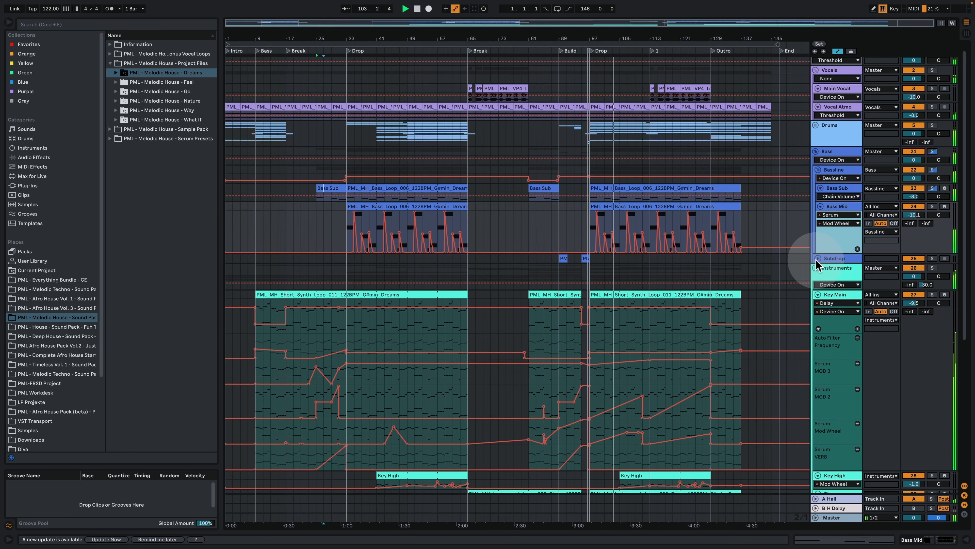
Step: Enlarge the Key High track to expose its notes and Serum Mod Wheel automation in the second half of the arrangement
mouse_move(614, 34)
mouse_down()
mouse_move(596, 56)
mouse_move(539, 68)
mouse_up()
scroll(622, 135, down, 2)
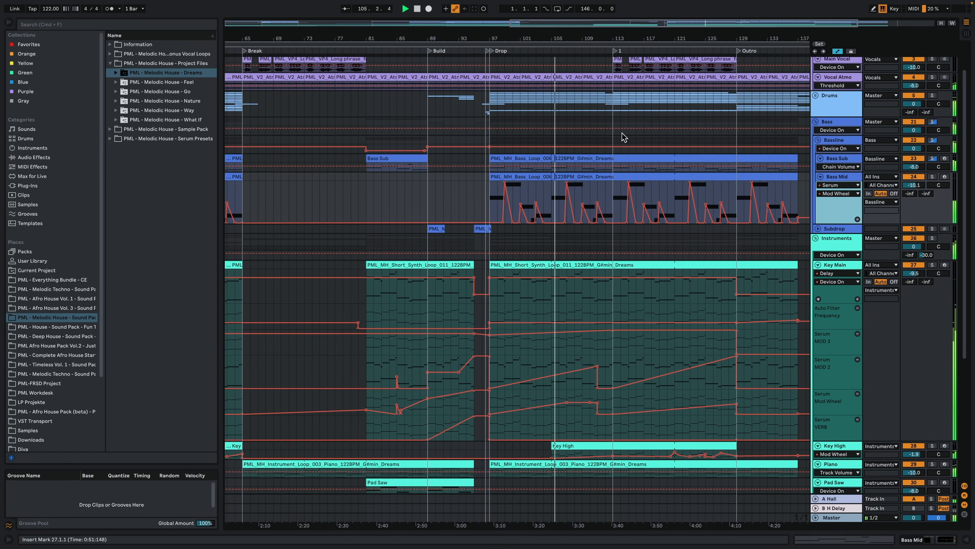
scroll(622, 136, down, 1)
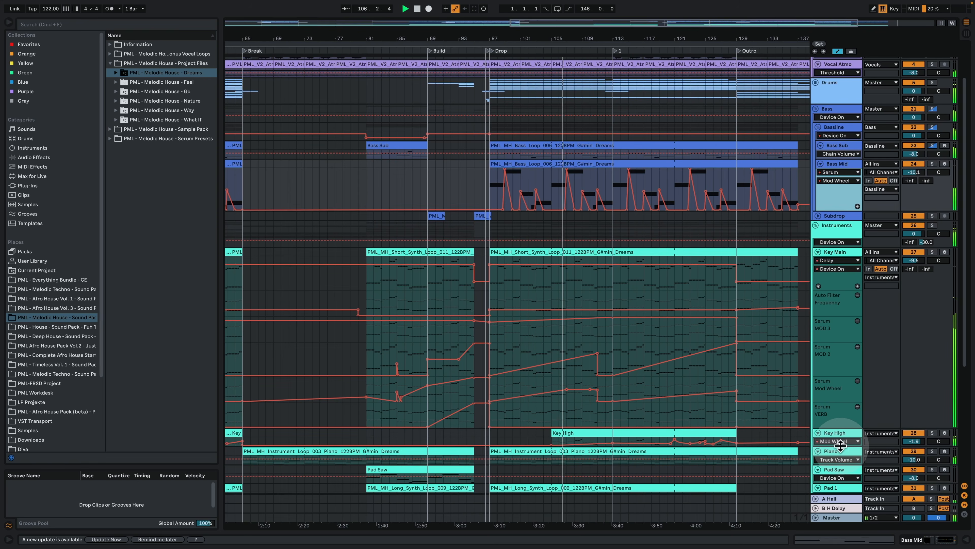
drag(841, 445, 841, 479)
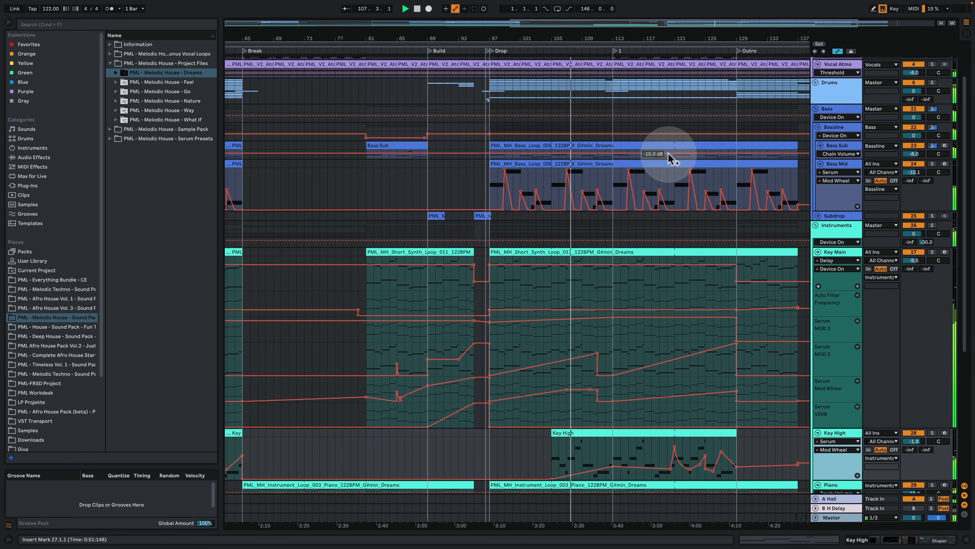
Step: Reduce the heights of the Key Main track's main lane and its Serum MOD 2 automation lane
scroll(670, 158, down, 3)
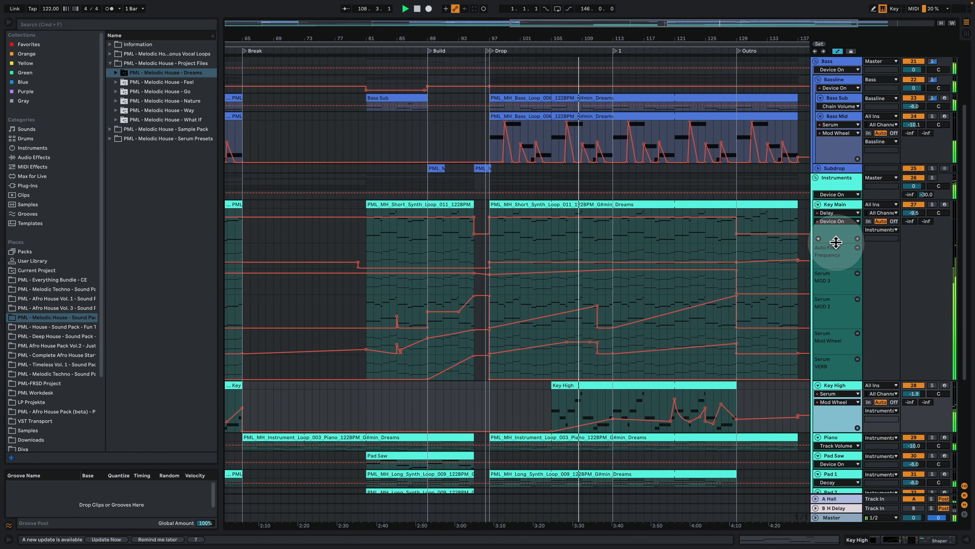
drag(836, 242, 836, 225)
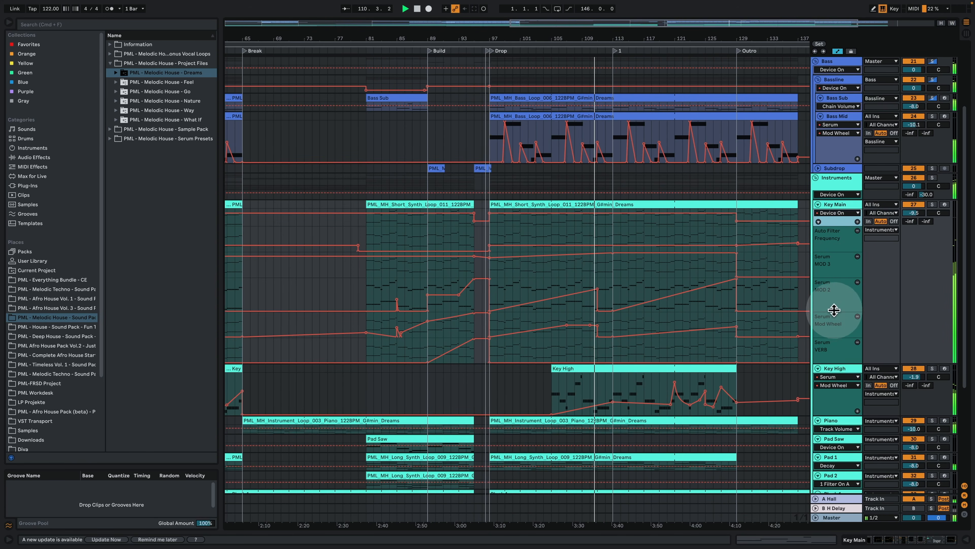
drag(834, 309, 831, 290)
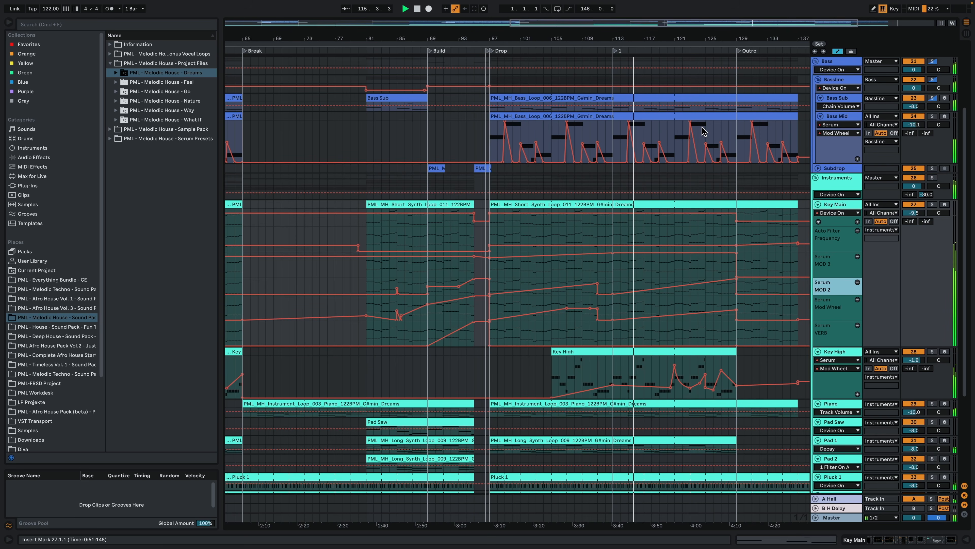
Step: Show the full arrangement to review the automation across the Bass Mid, Key Main and Key High tracks
scroll(641, 190, up, 4)
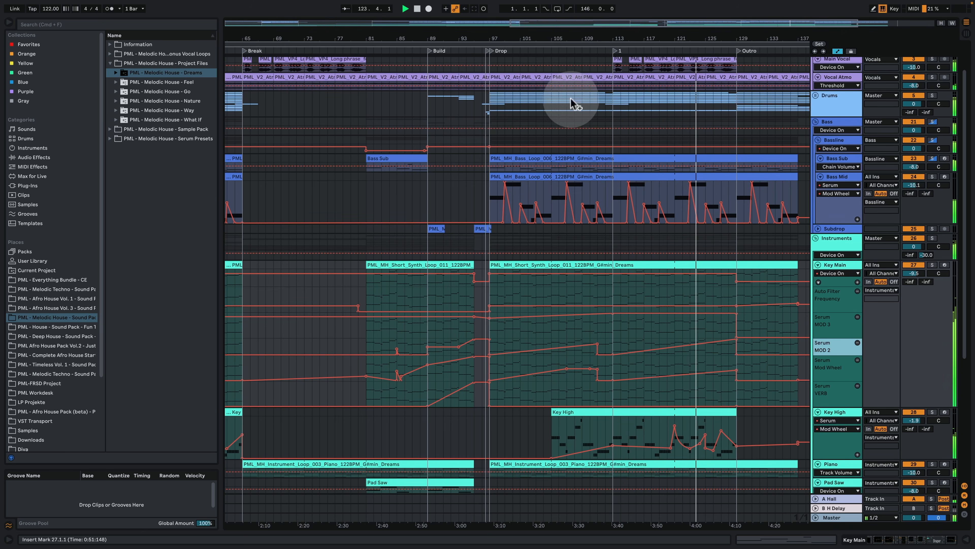
drag(560, 38, 526, 34)
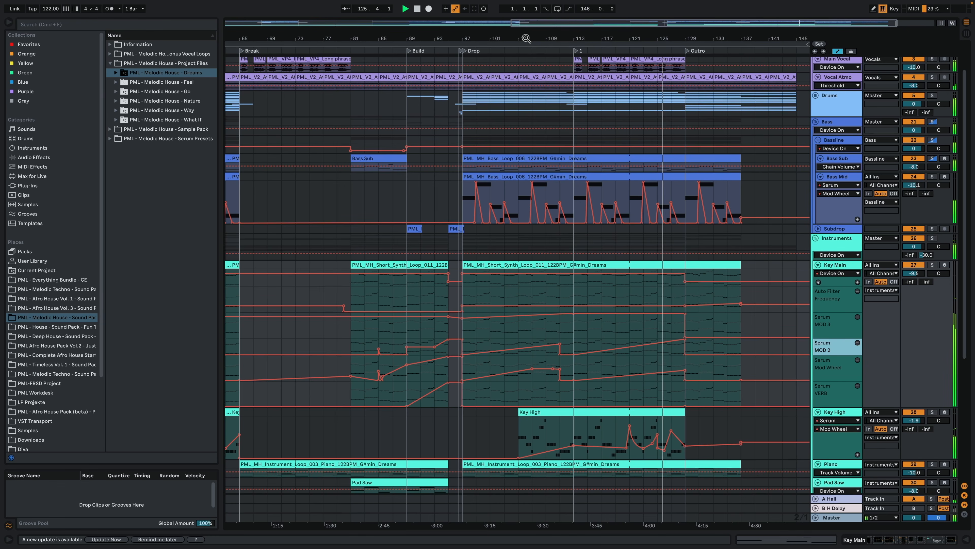
drag(526, 38, 523, 31)
key(w)
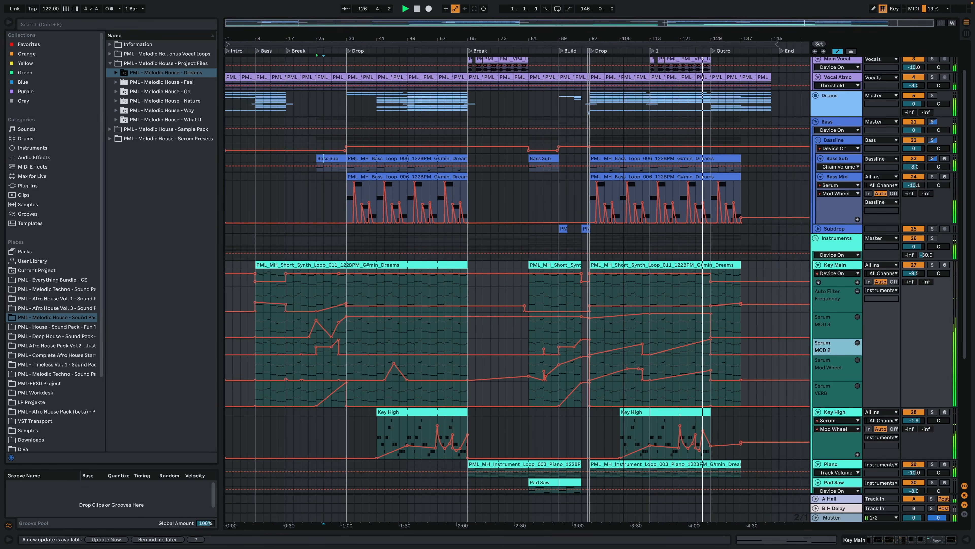